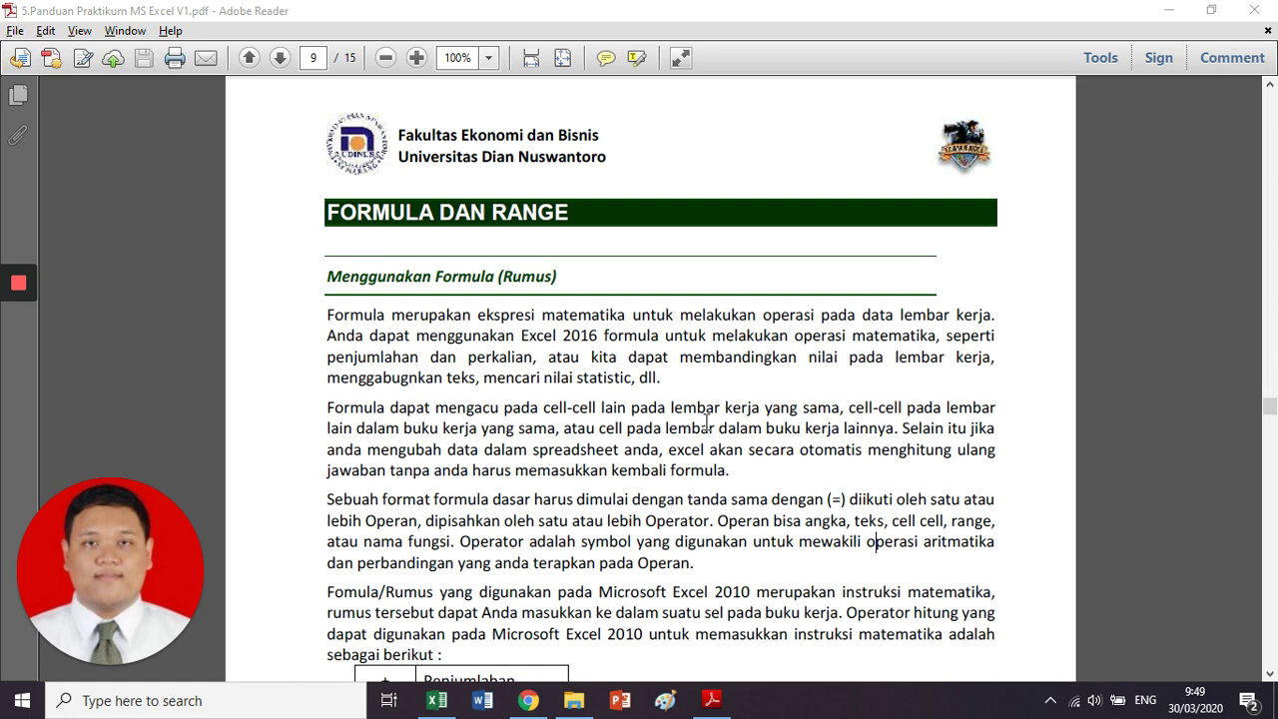
Scroll down the guide and highlight the phrase about formulas starting with an equals sign
scroll(640, 520, down, 3)
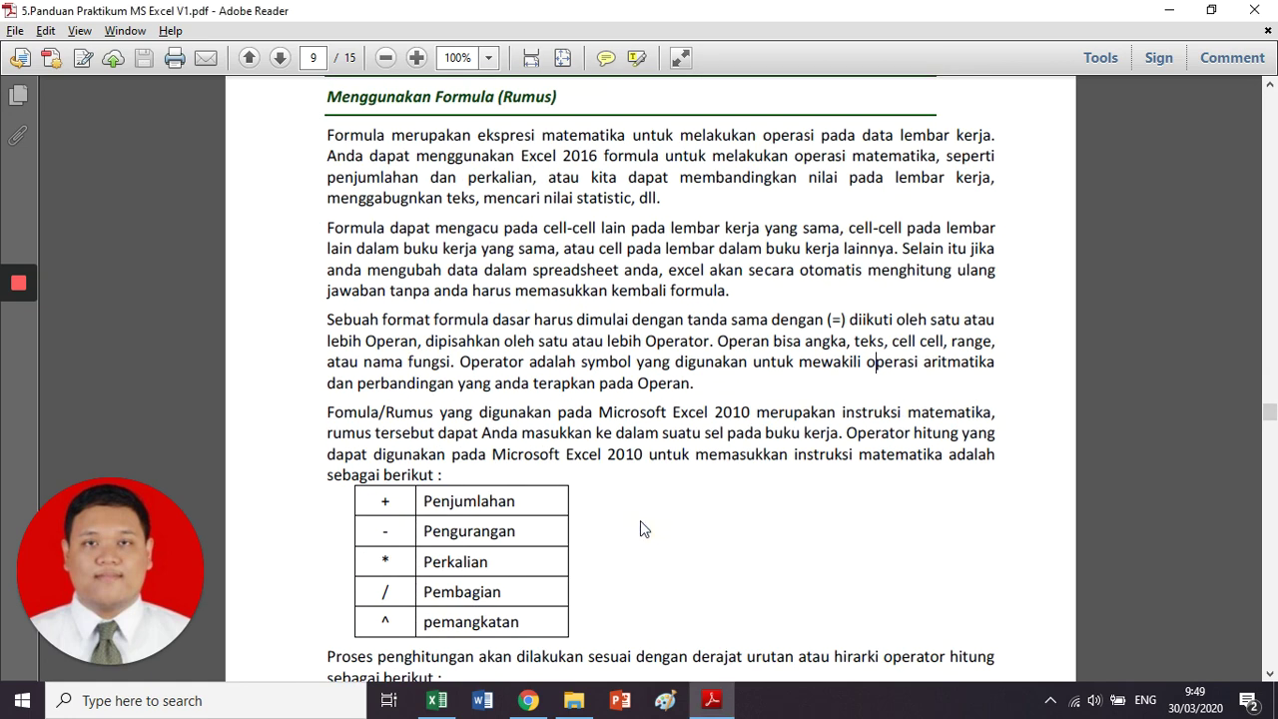
scroll(640, 520, down, 2)
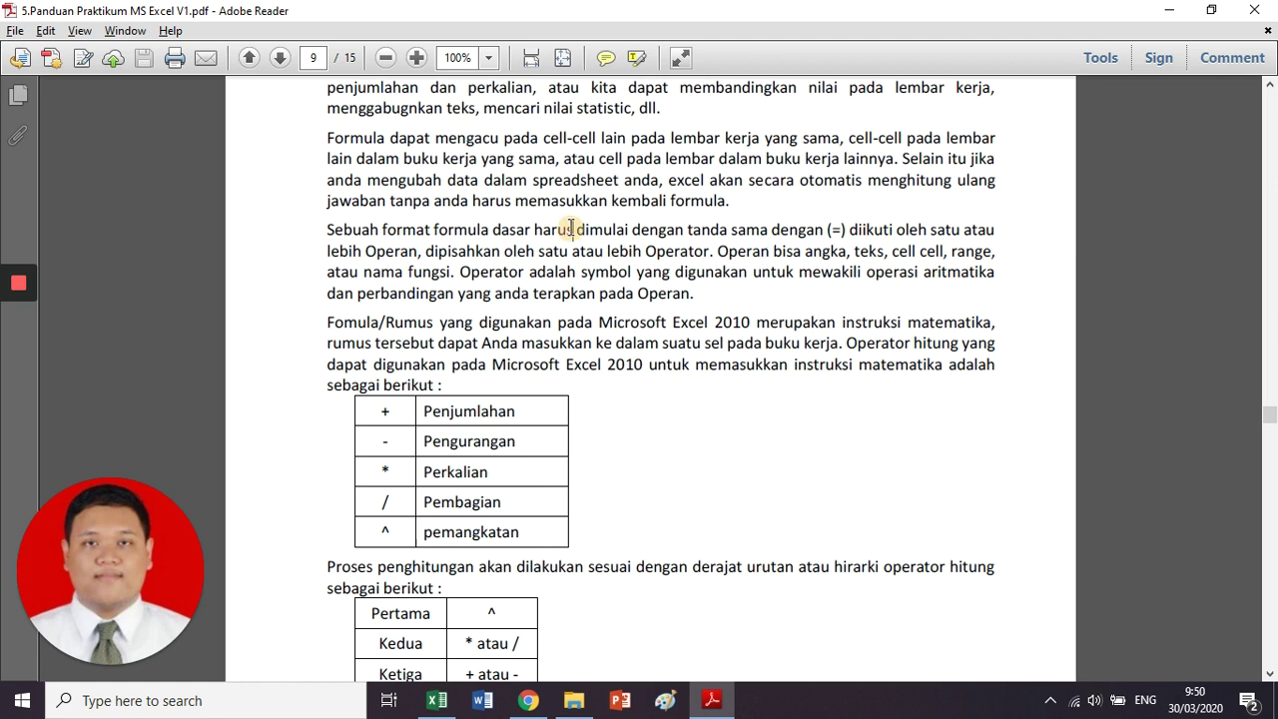
drag(572, 229, 853, 229)
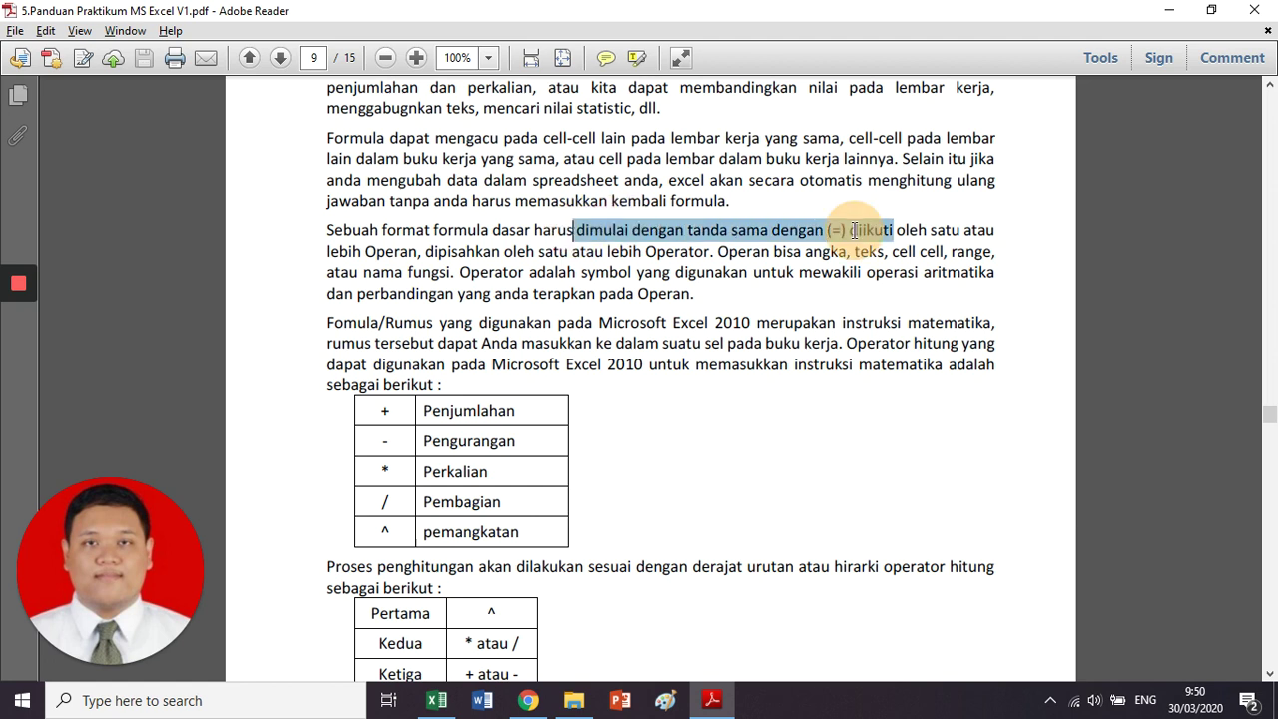
click(793, 407)
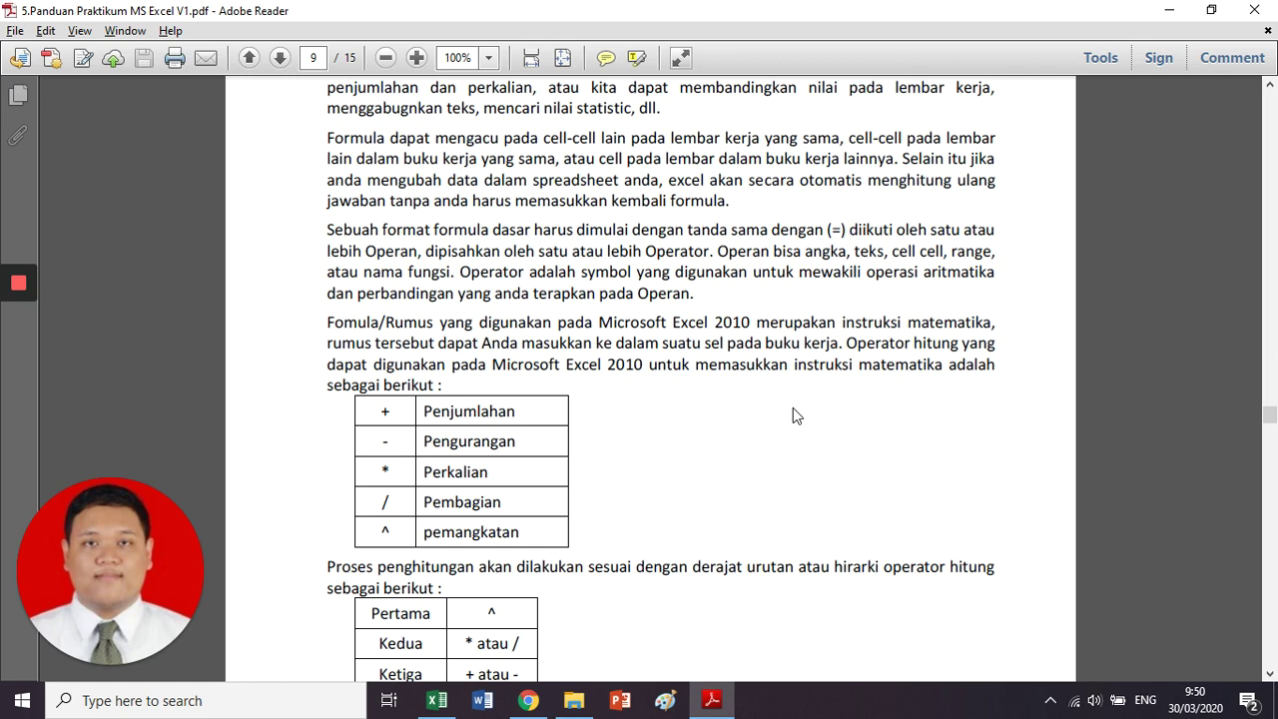
Scroll further and briefly highlight the operator table
scroll(793, 407, down, 3)
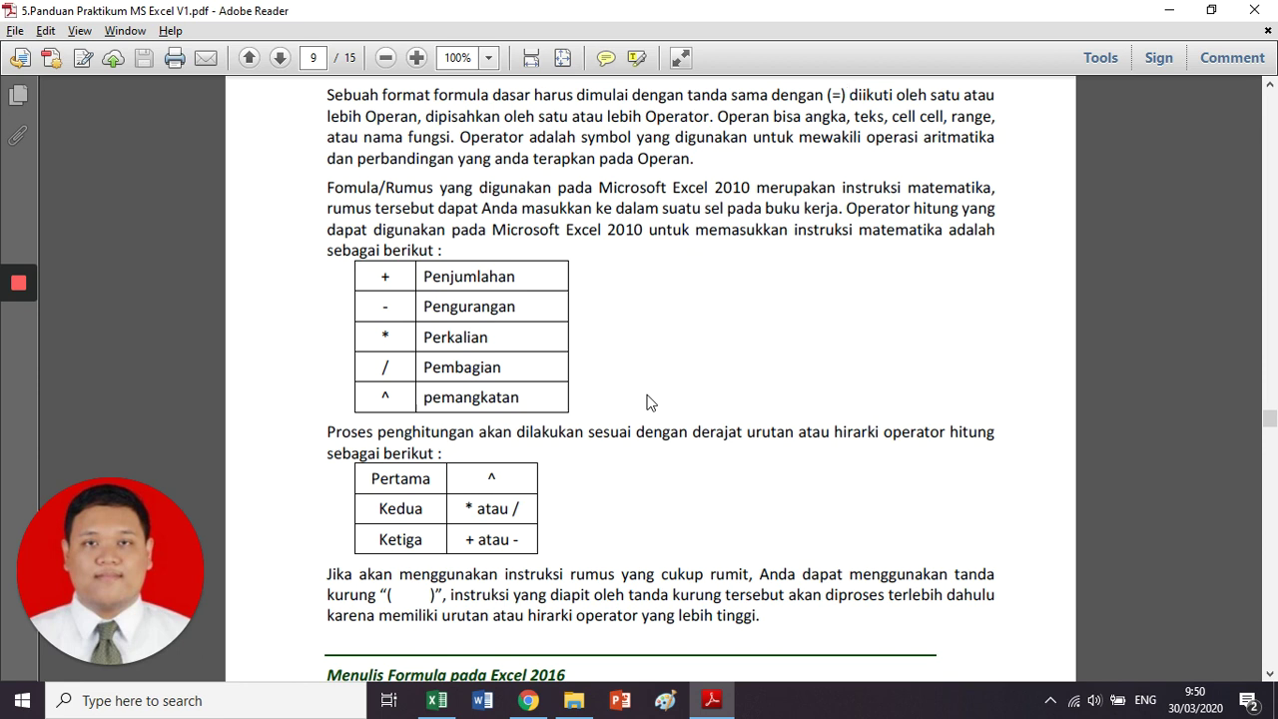
scroll(637, 388, down, 2)
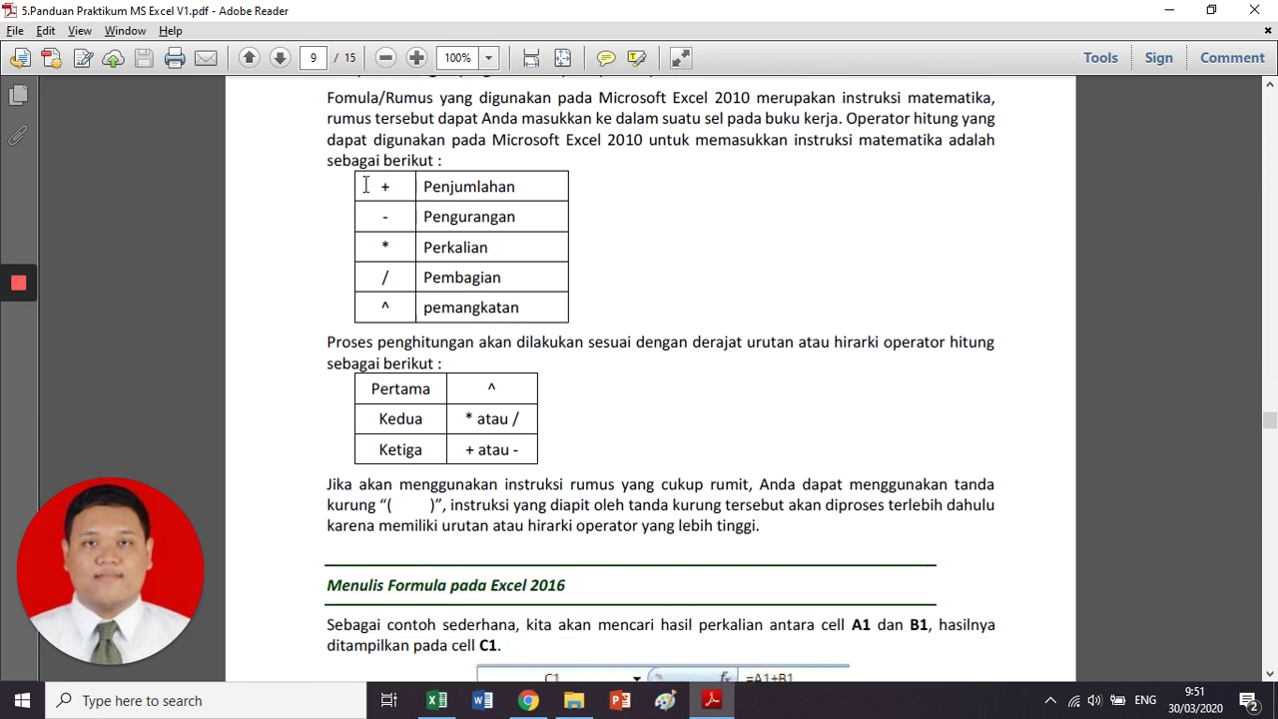
drag(365, 185, 511, 308)
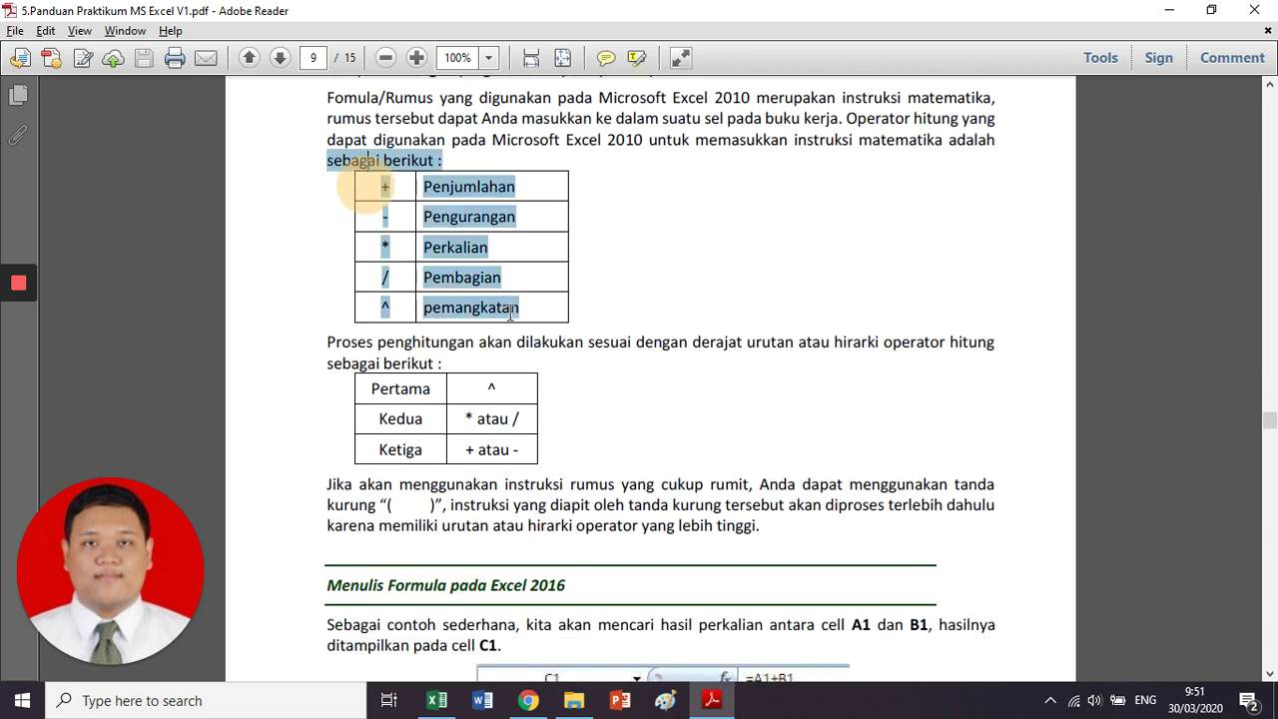
click(511, 308)
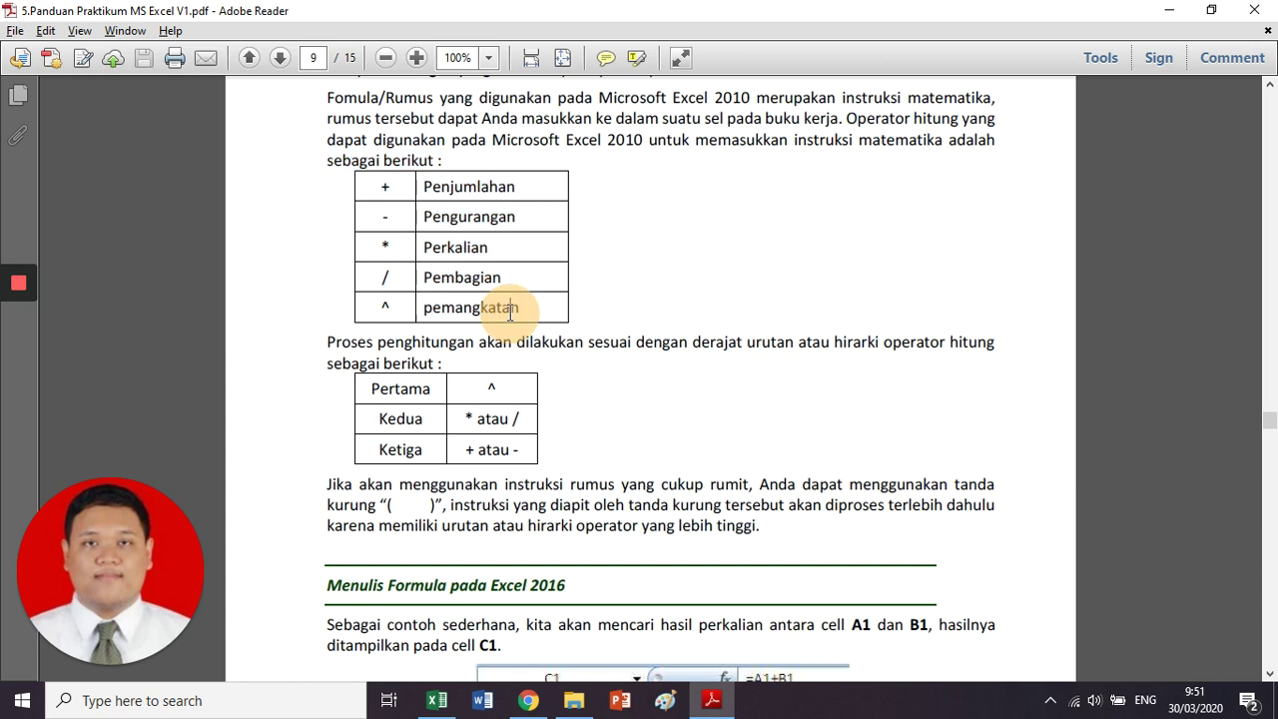
click(670, 345)
Point out the ^ and * / precedence rows and highlight the sentence about parentheses
scroll(591, 386, down, 3)
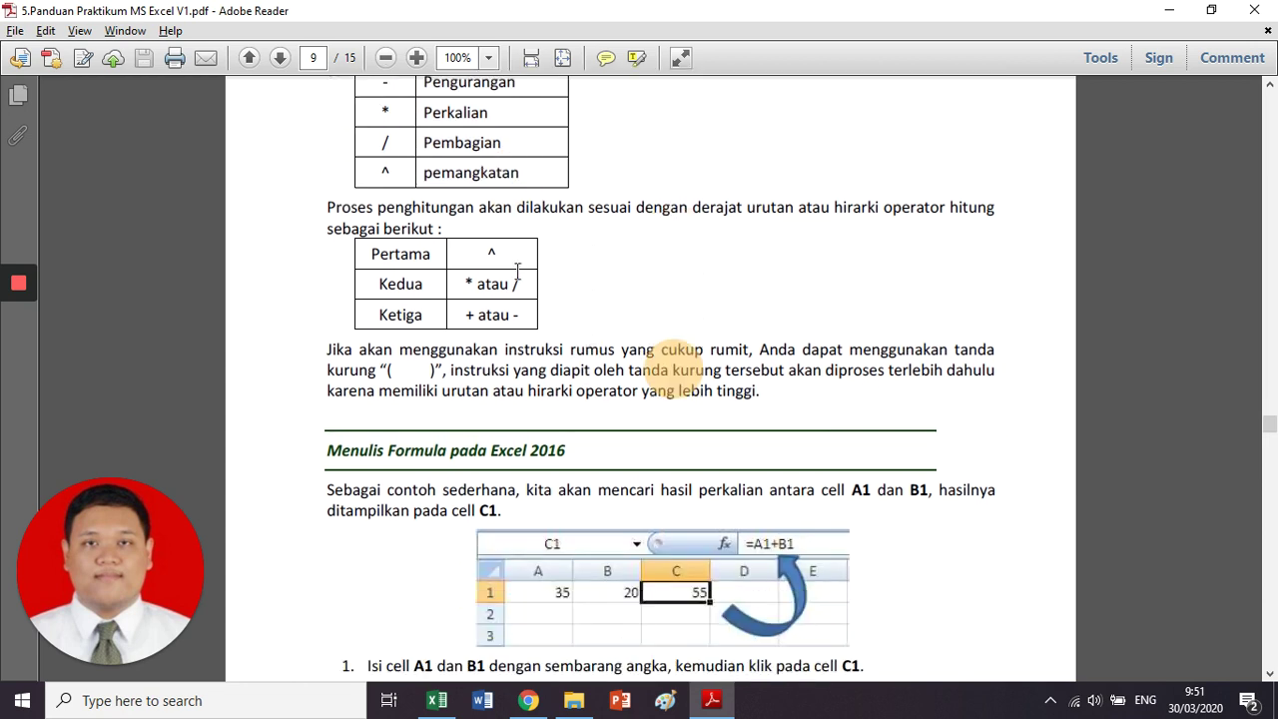
click(511, 254)
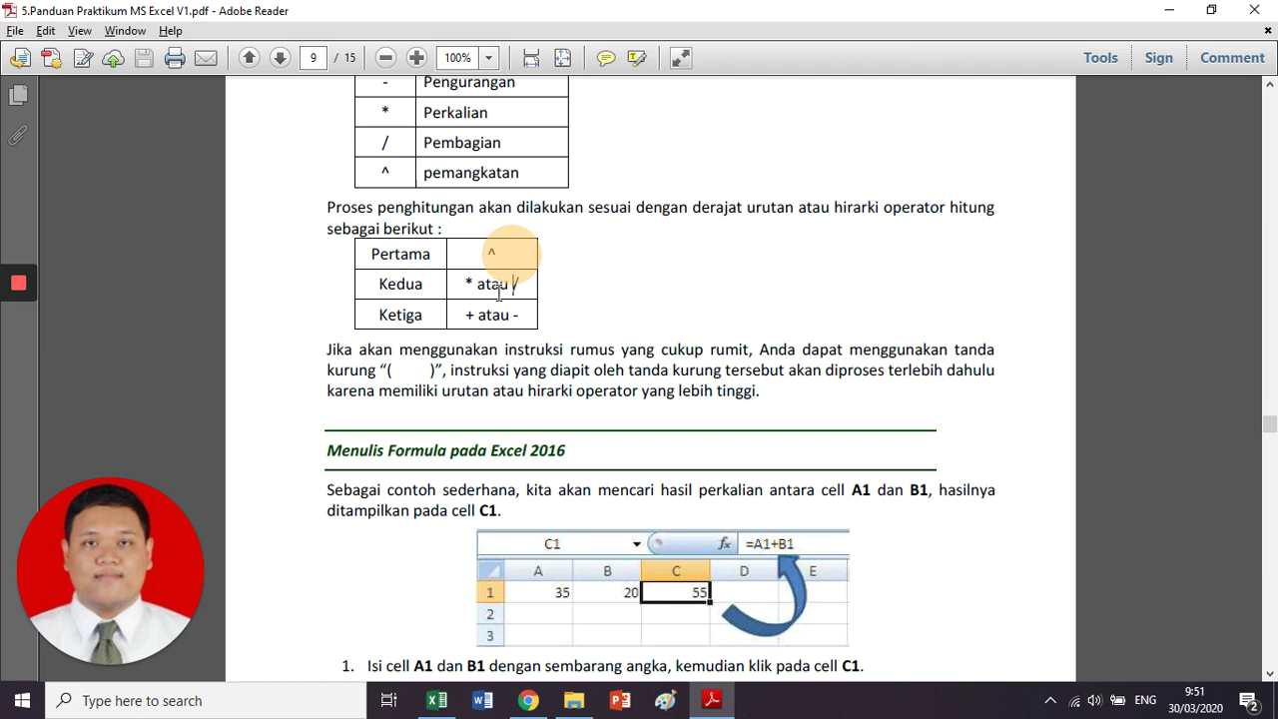
click(499, 292)
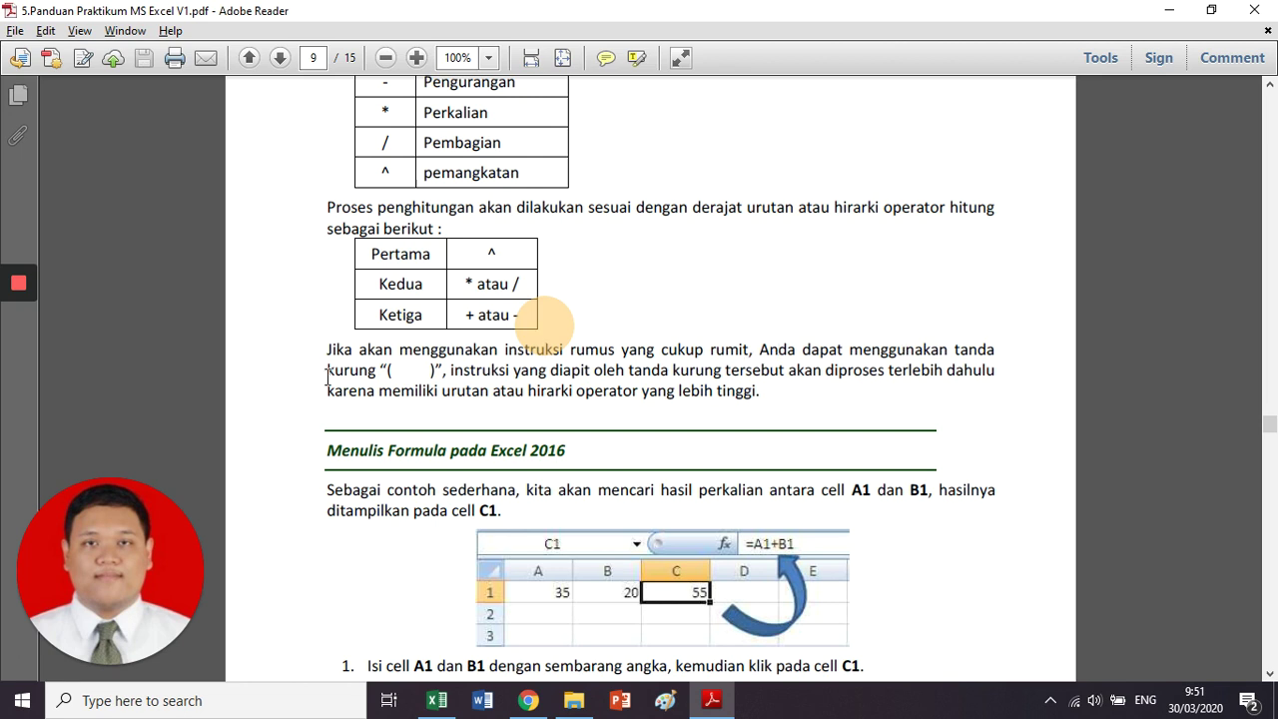
drag(327, 378, 909, 375)
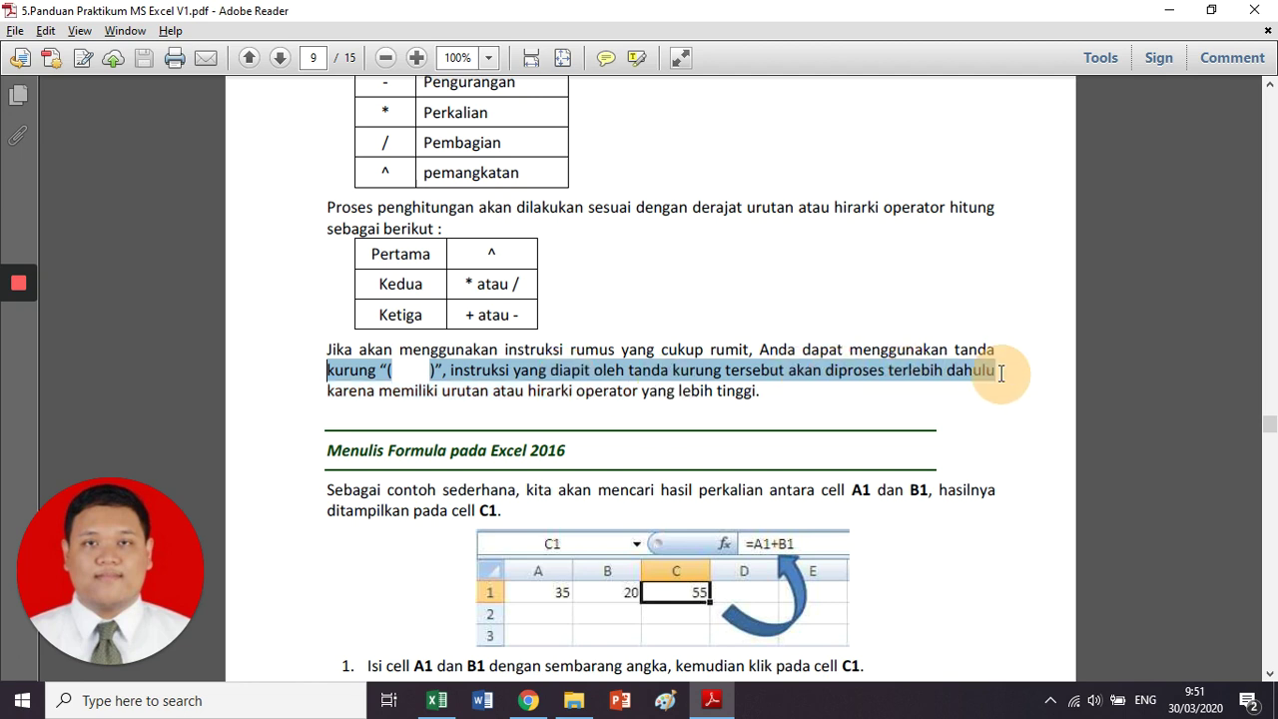
drag(1001, 372, 767, 391)
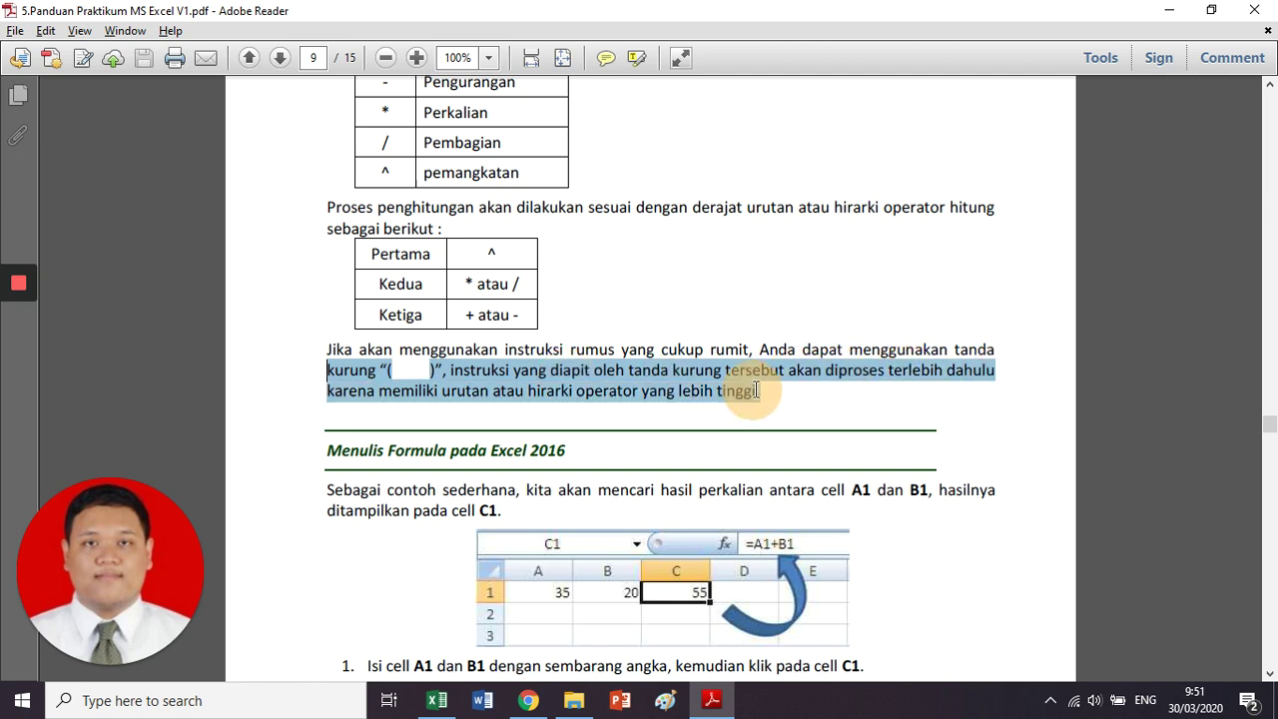
click(867, 405)
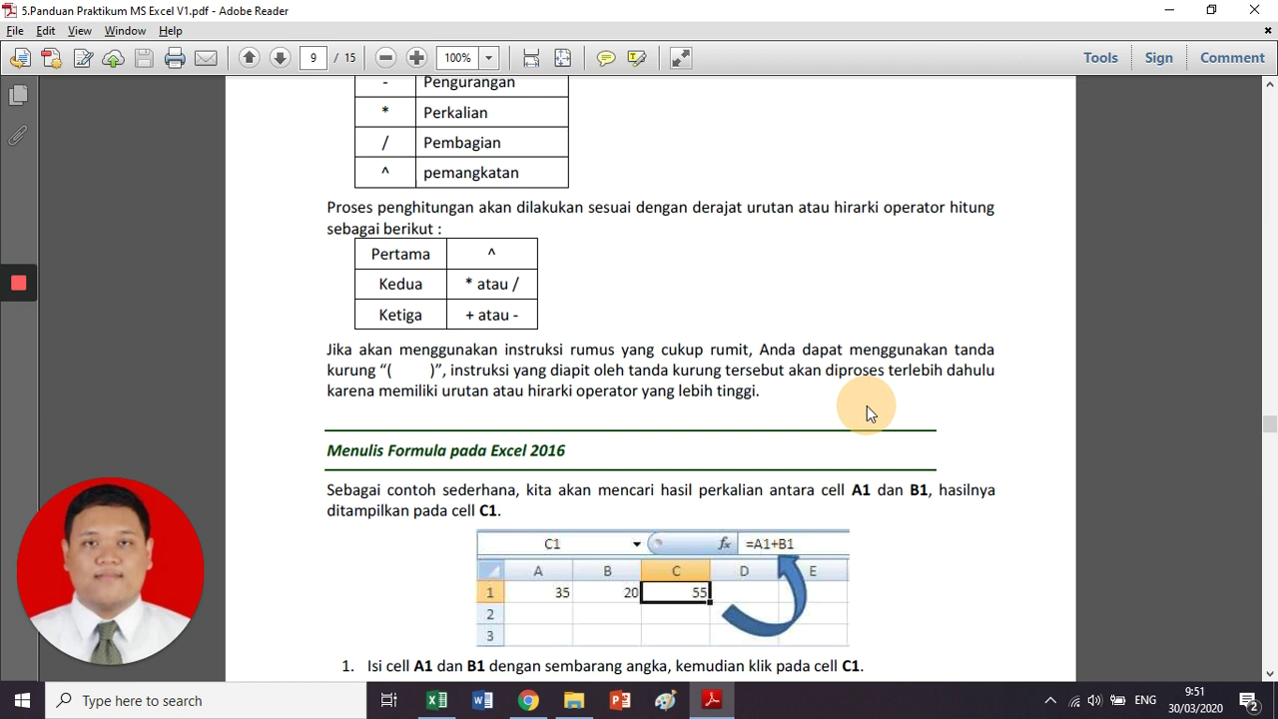
Scroll past the page 9 footer to page 10's formula error message table
scroll(866, 405, up, 2)
scroll(867, 405, up, 1)
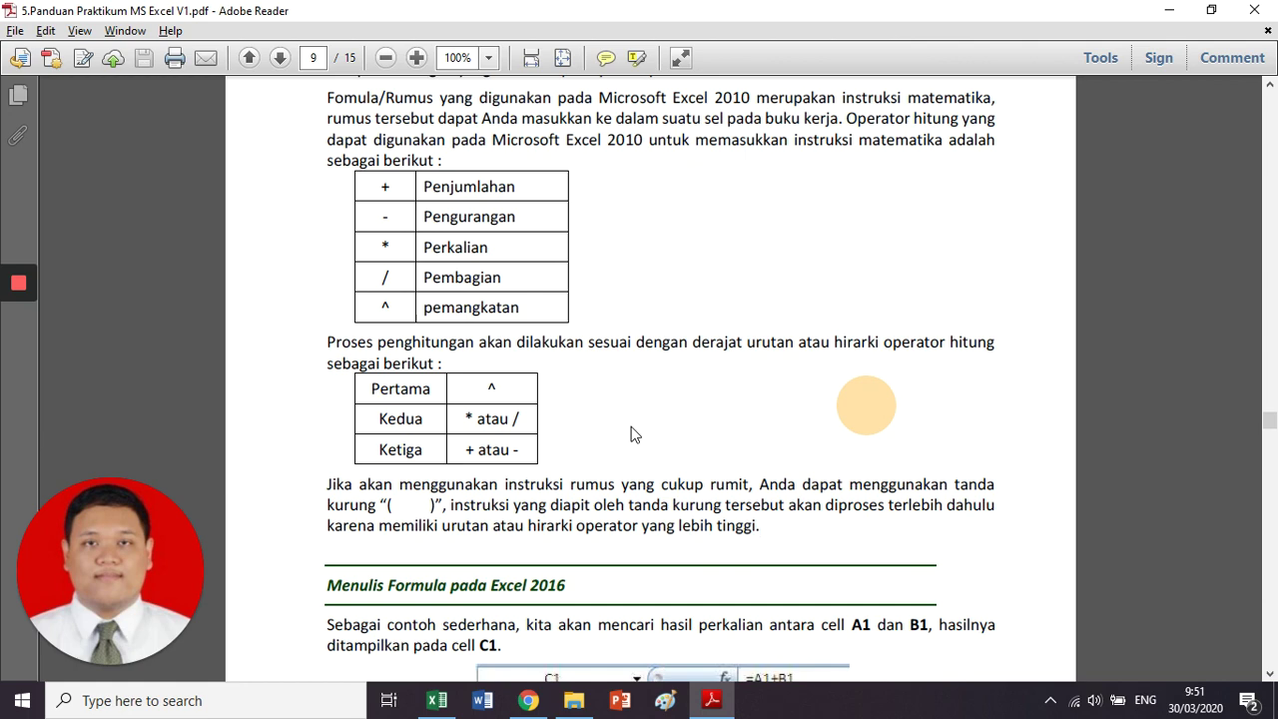
scroll(699, 456, down, 5)
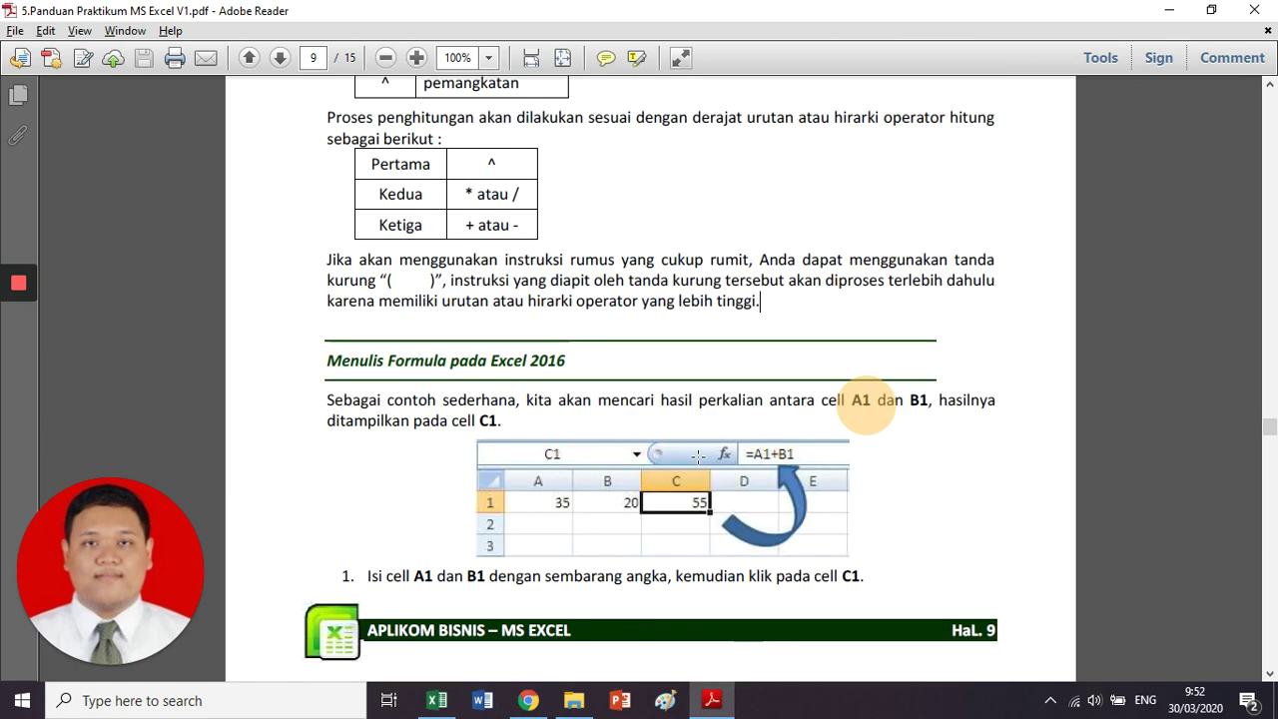
scroll(866, 406, down, 2)
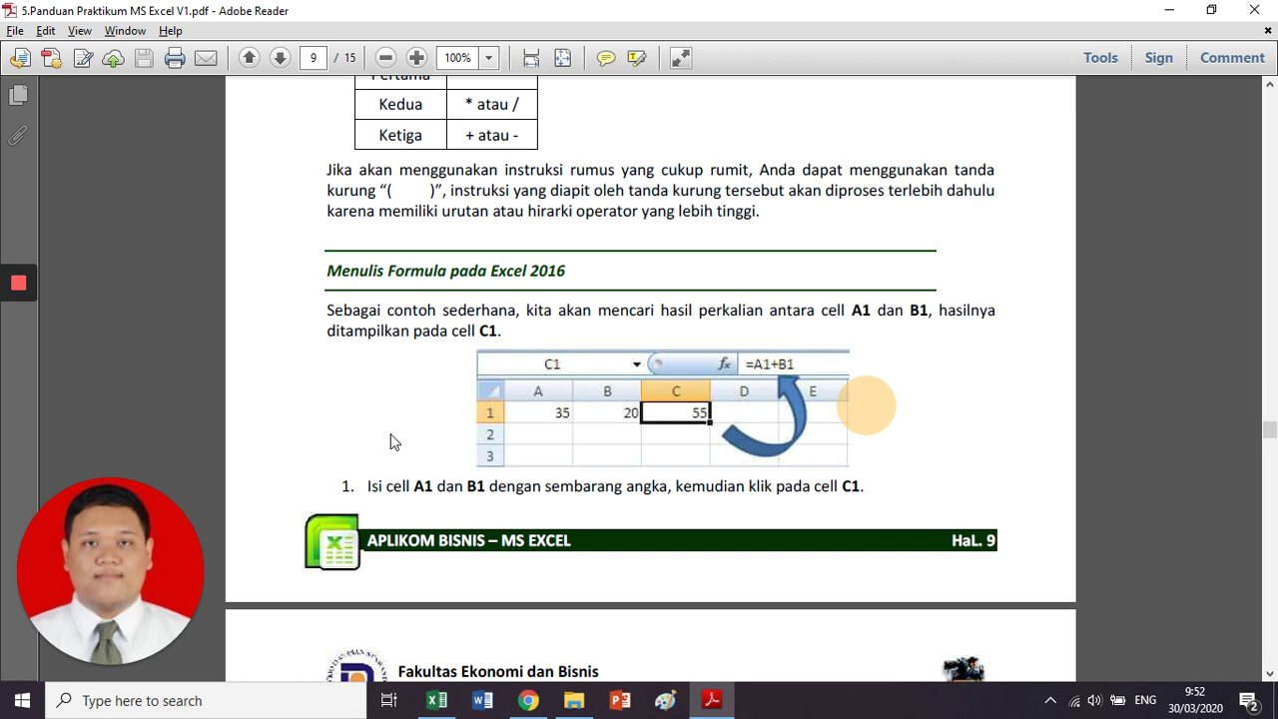
scroll(390, 439, down, 3)
scroll(390, 434, down, 7)
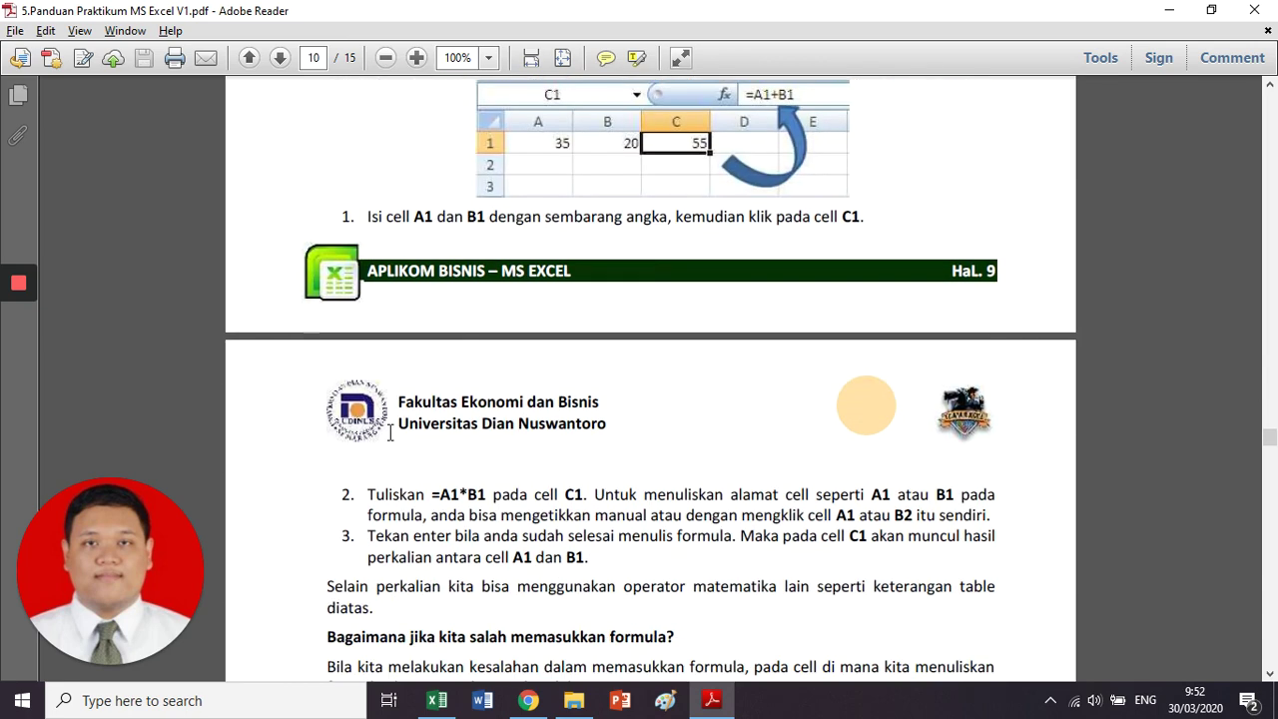
scroll(391, 433, down, 5)
scroll(390, 434, down, 3)
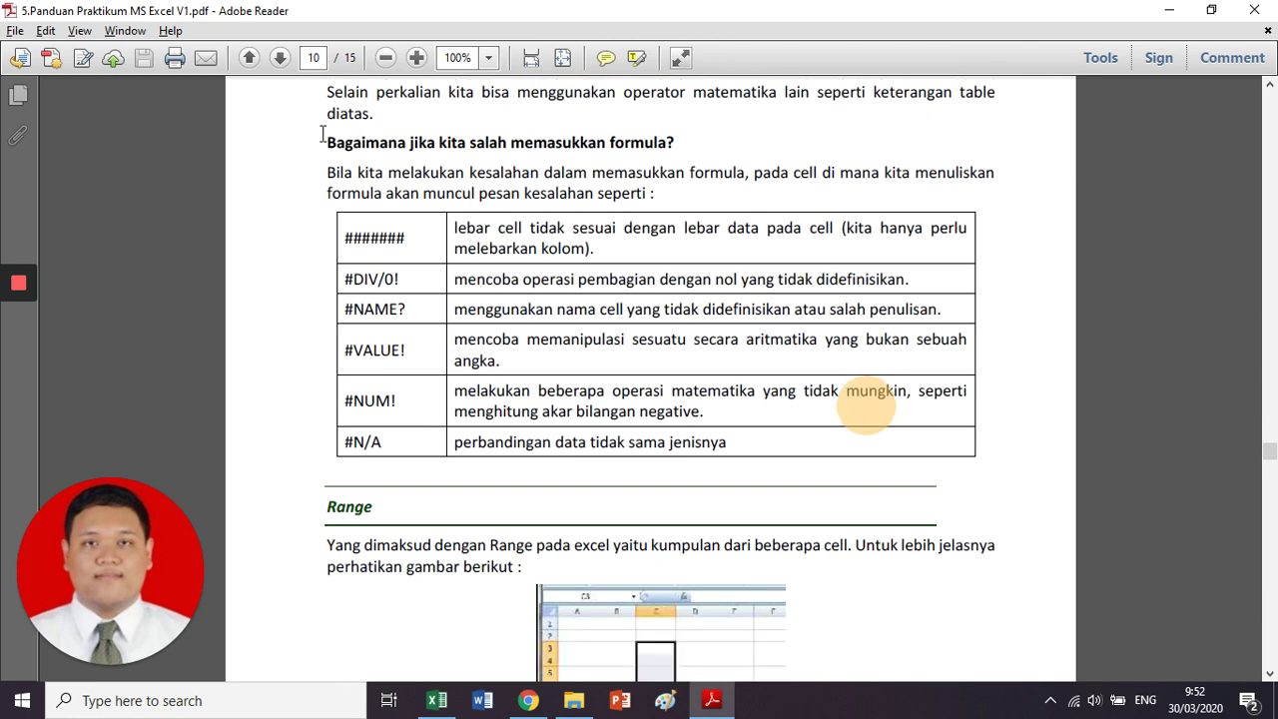
drag(327, 141, 678, 143)
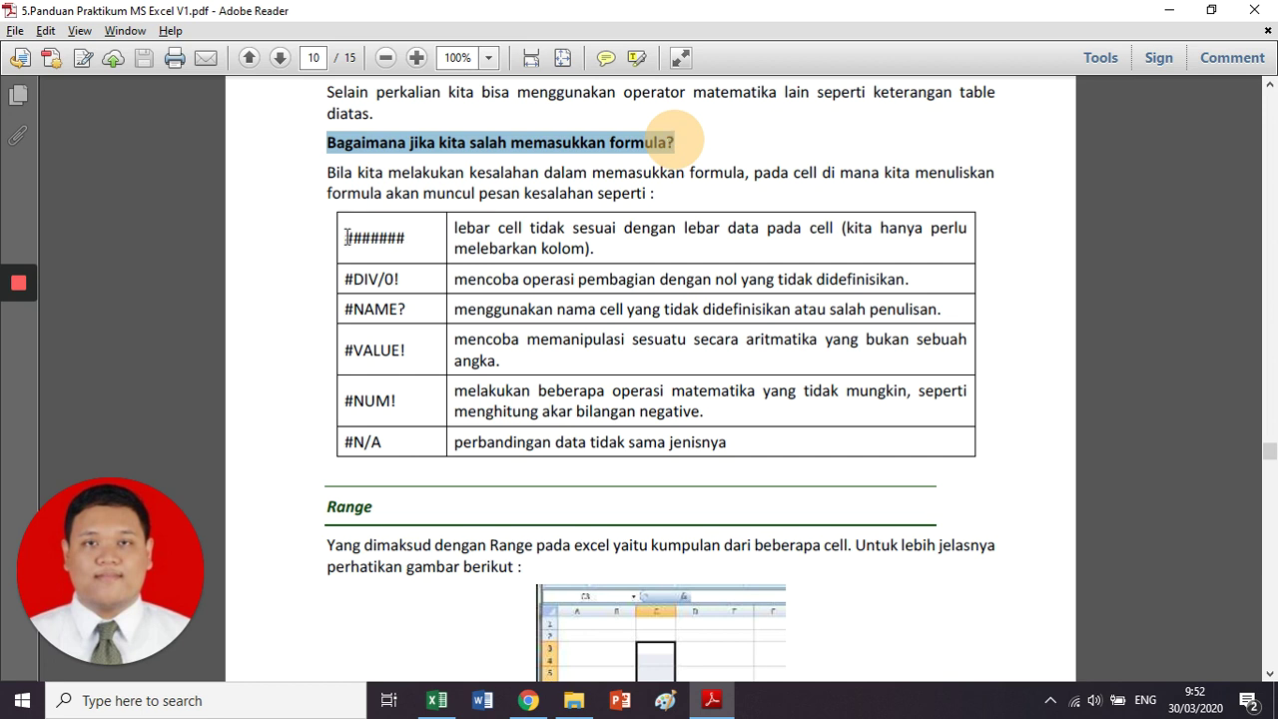
drag(341, 237, 415, 236)
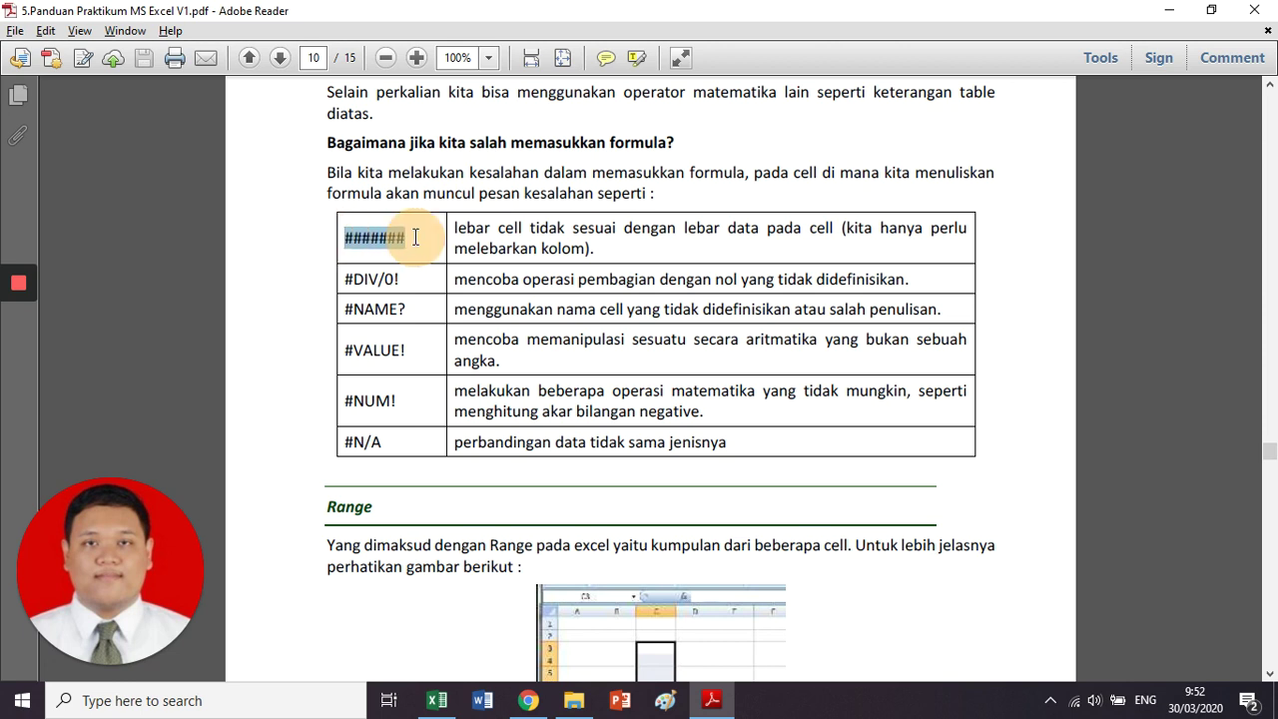
click(337, 288)
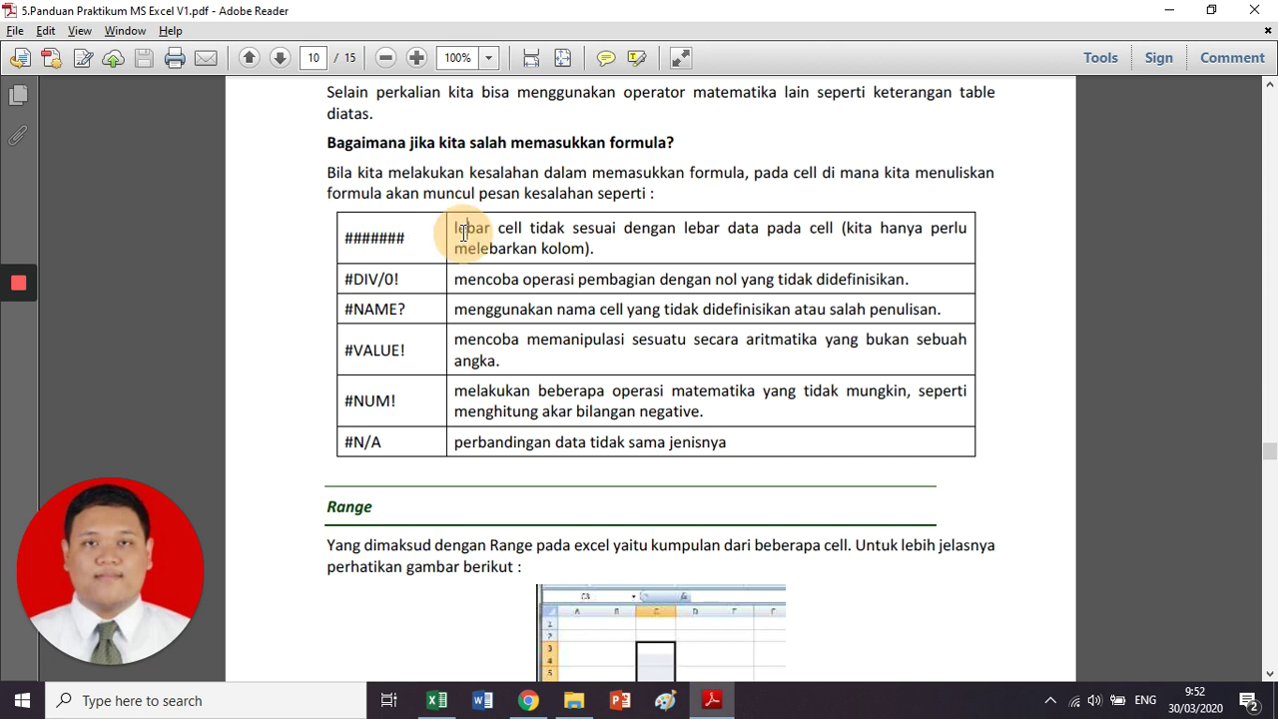
drag(464, 232, 844, 233)
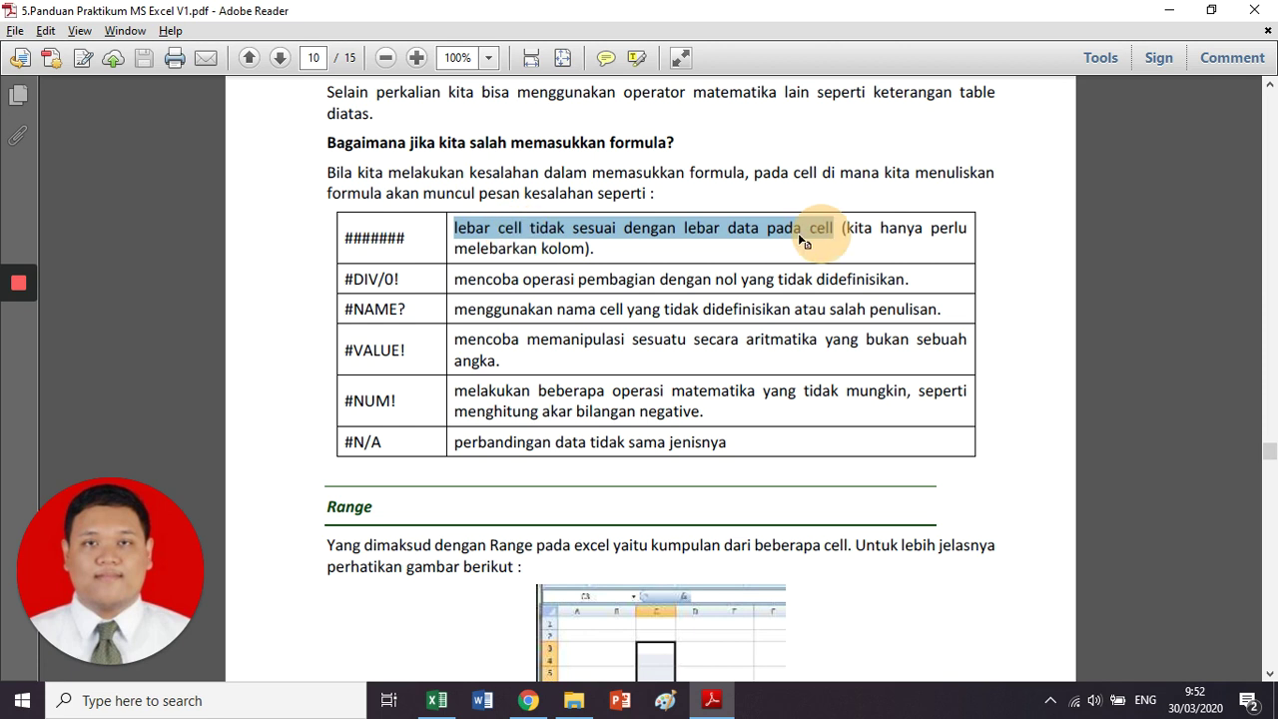
click(848, 234)
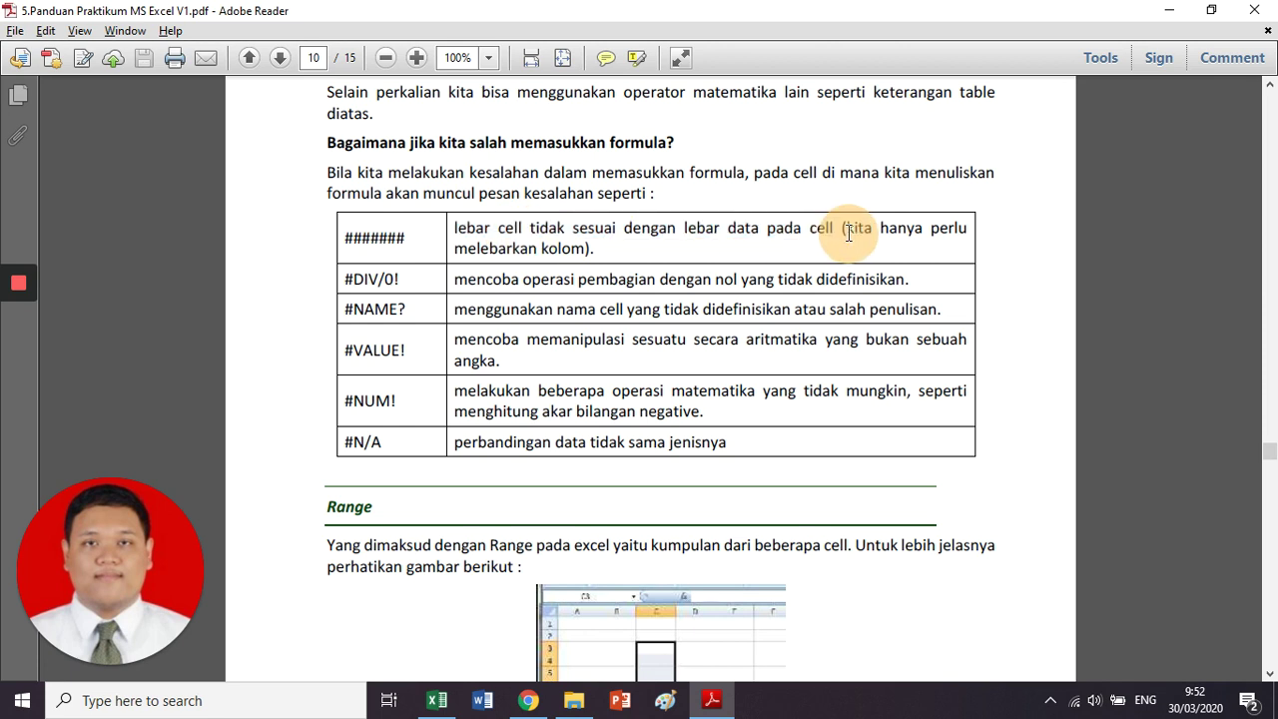
drag(847, 229, 588, 253)
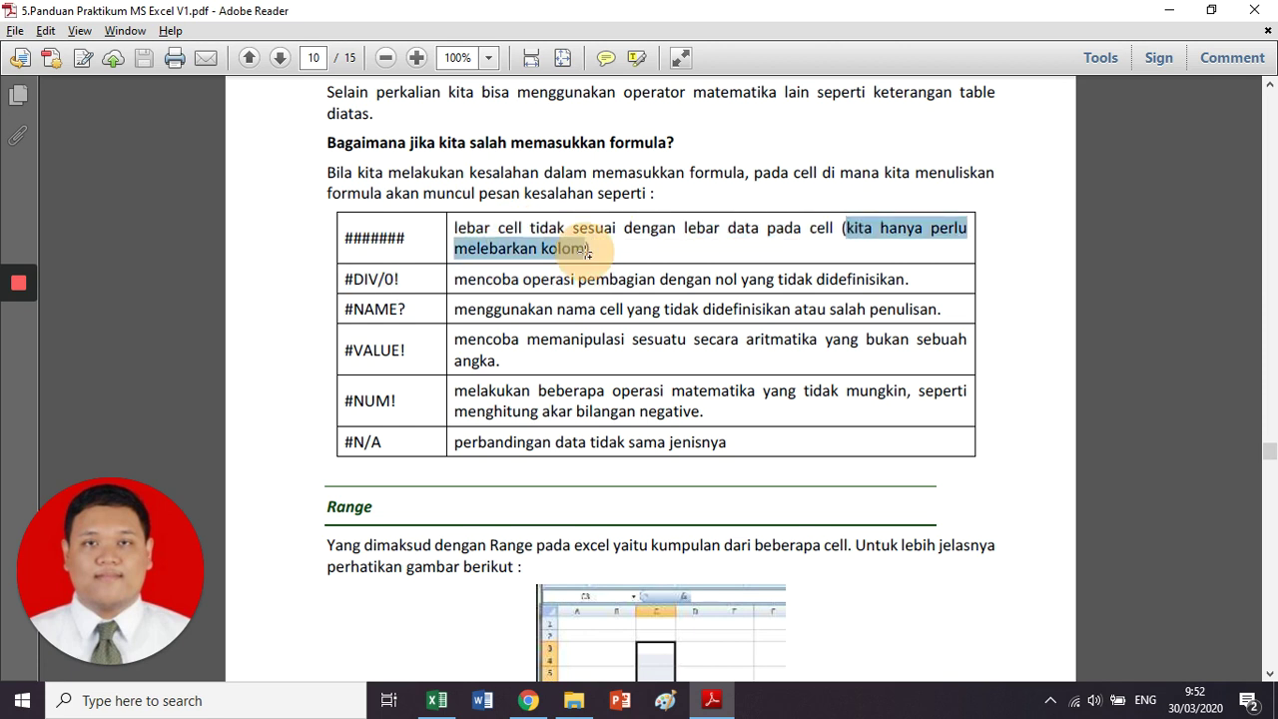
click(341, 284)
drag(341, 283, 728, 447)
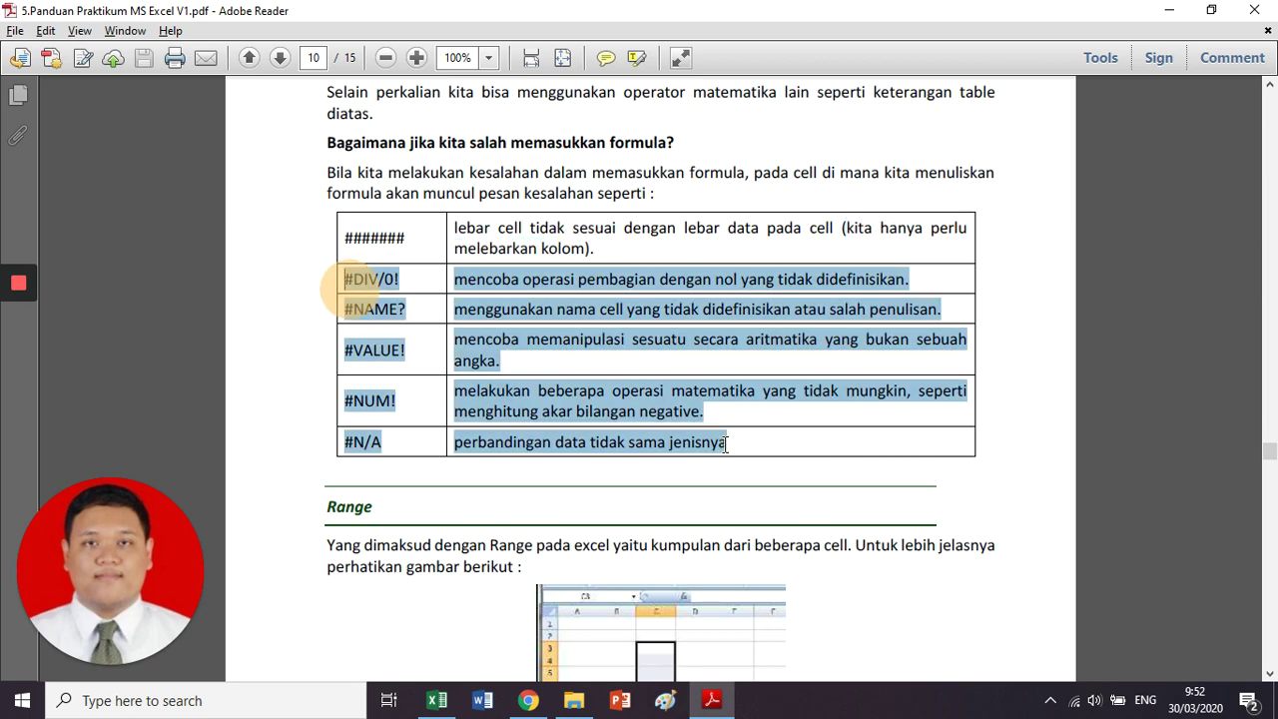
click(434, 316)
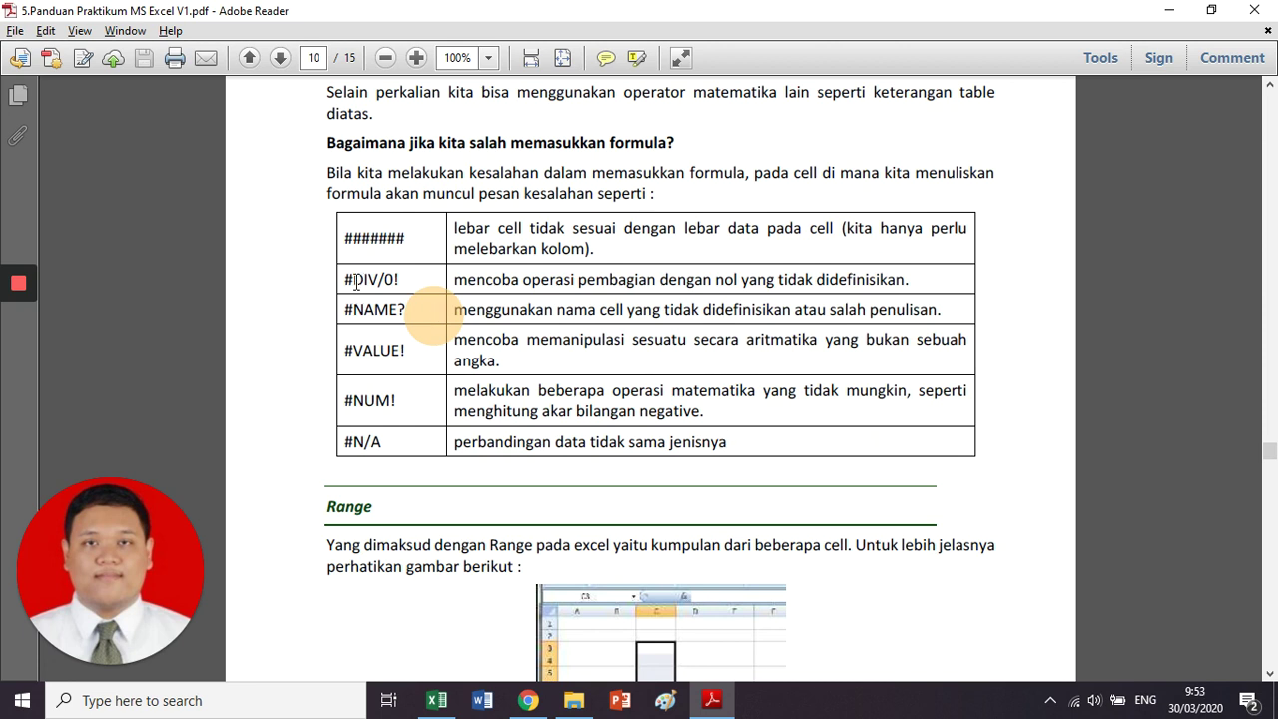
drag(347, 283, 407, 351)
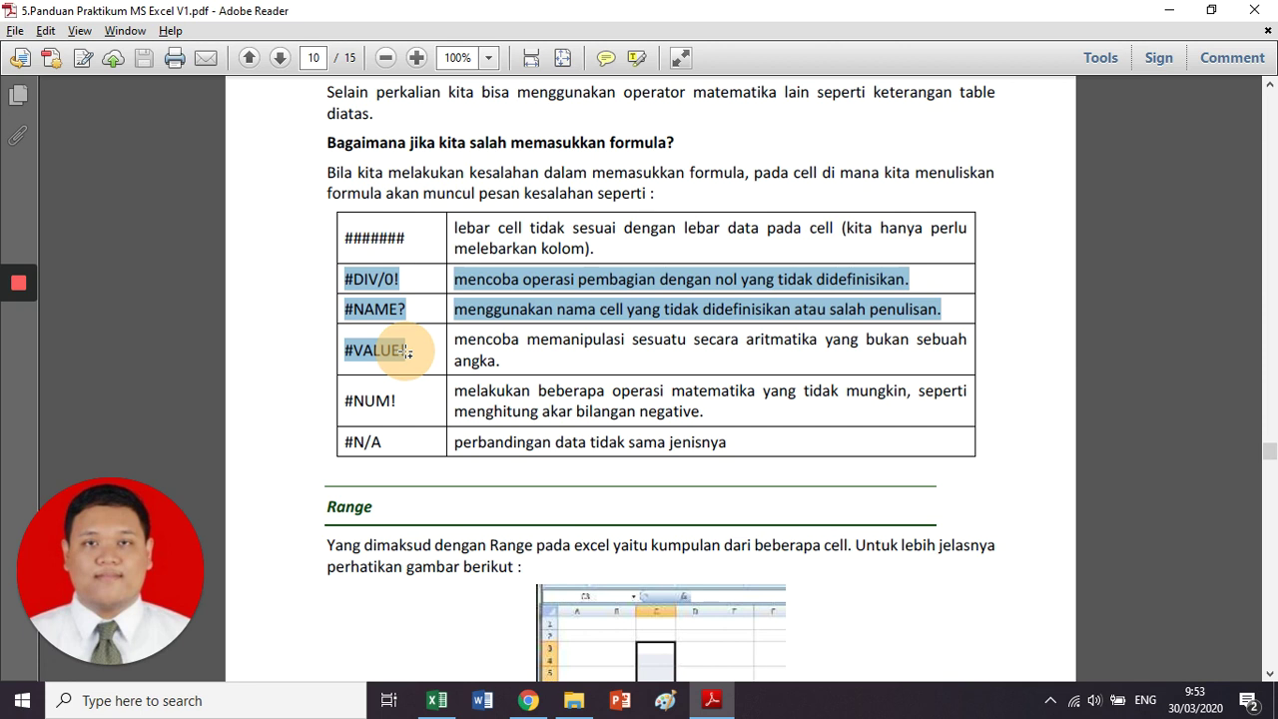
click(387, 295)
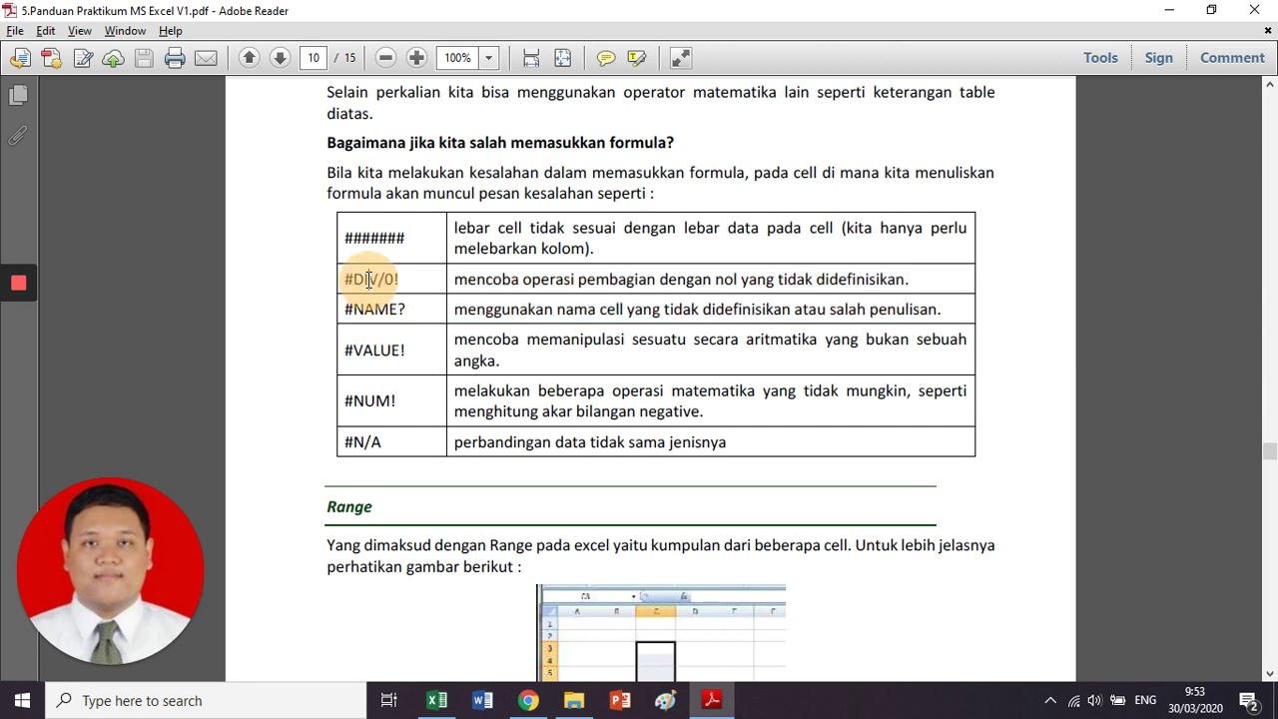
drag(368, 280, 403, 284)
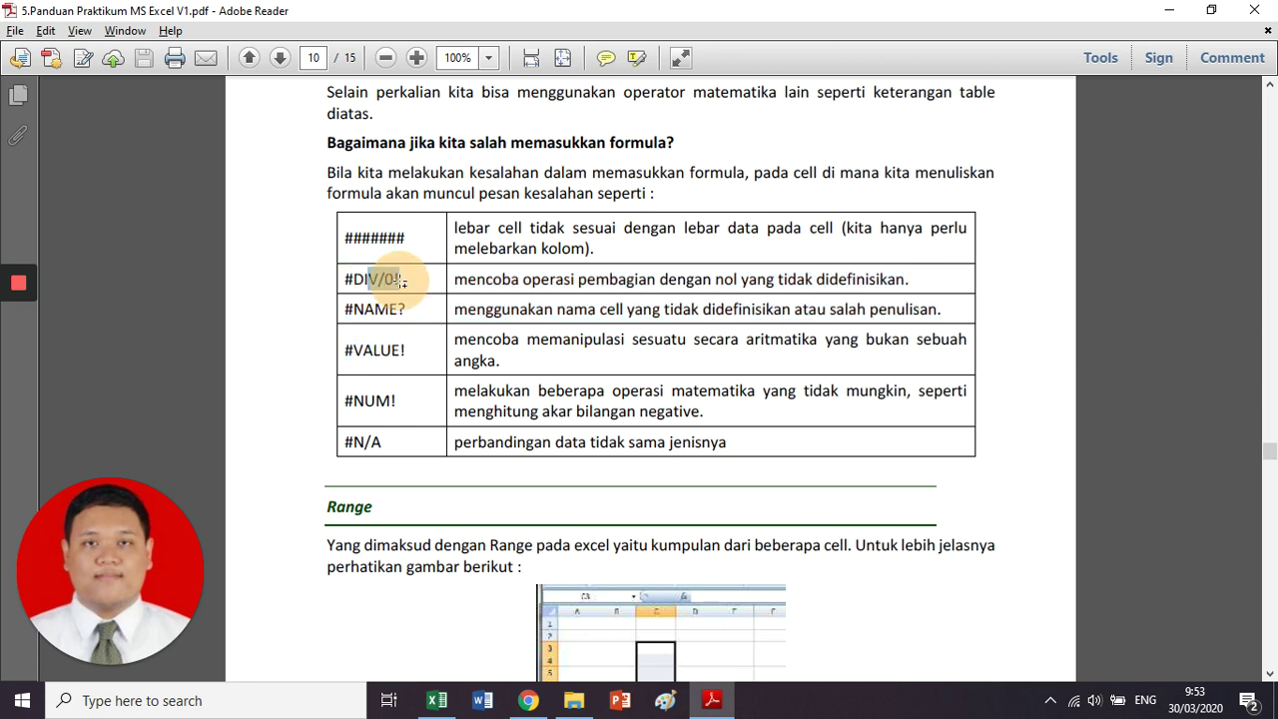
click(454, 280)
drag(454, 279, 920, 279)
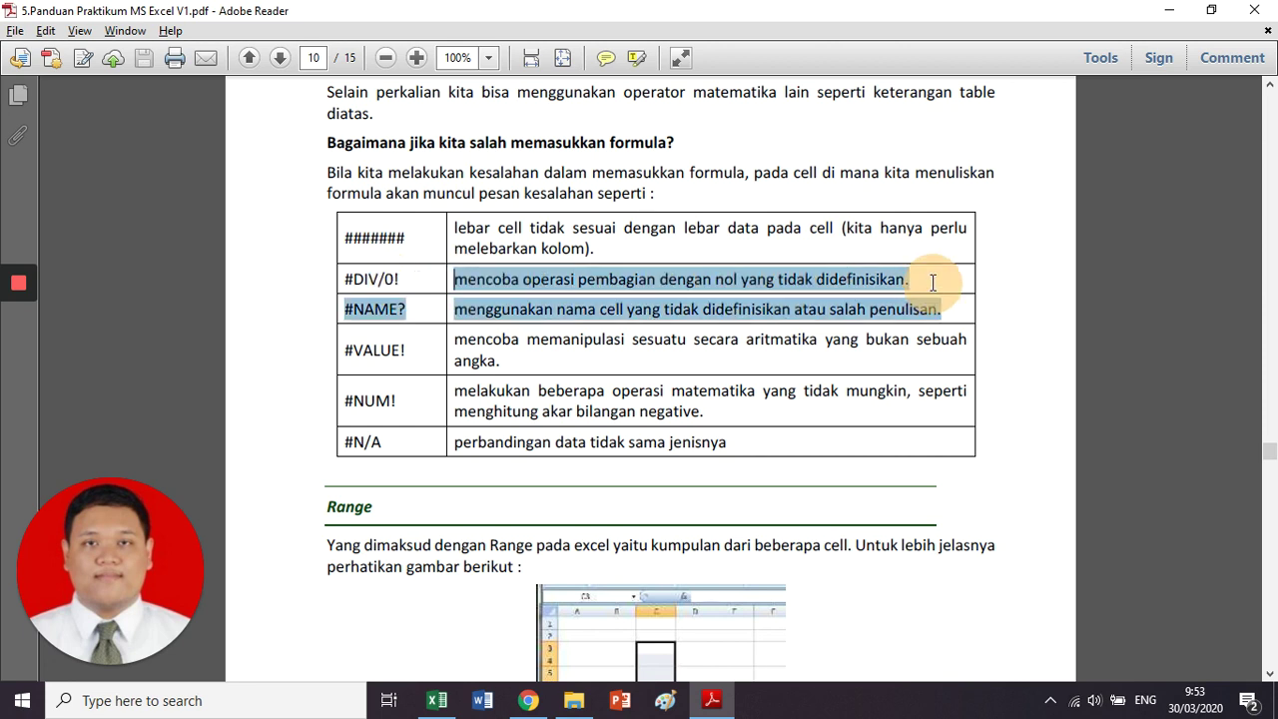
click(1006, 299)
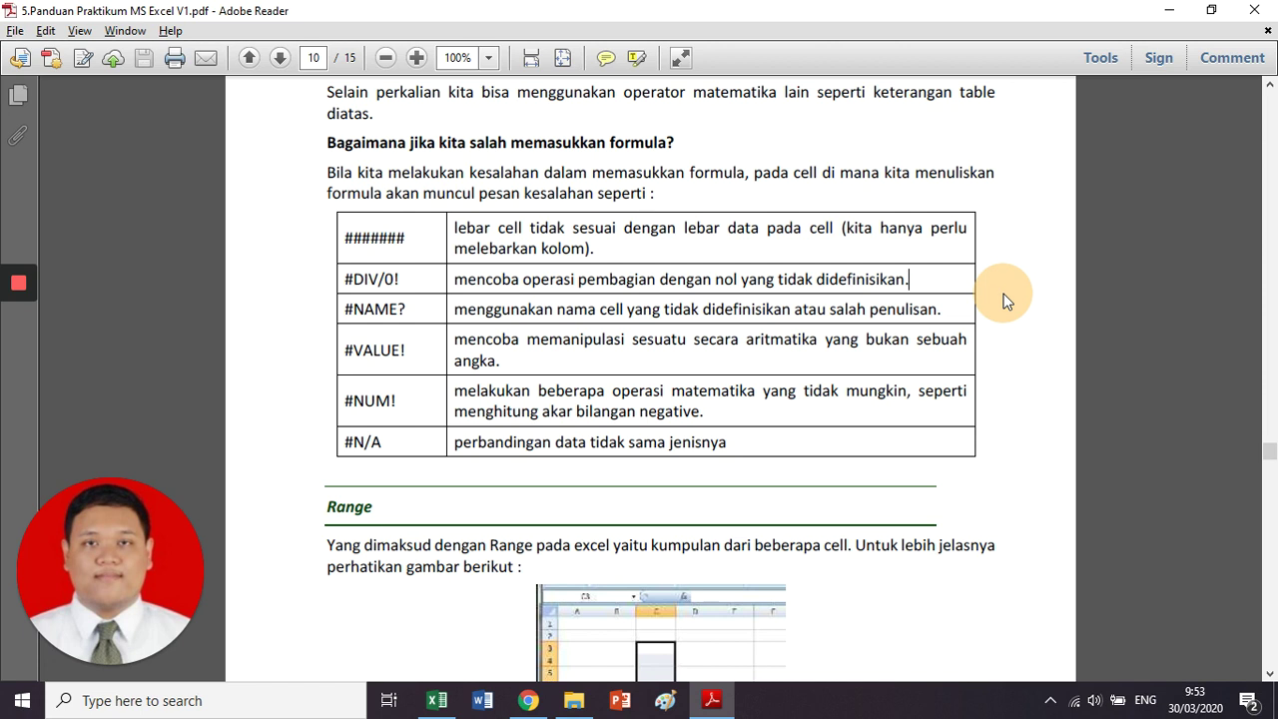
key(Right)
drag(345, 310, 940, 311)
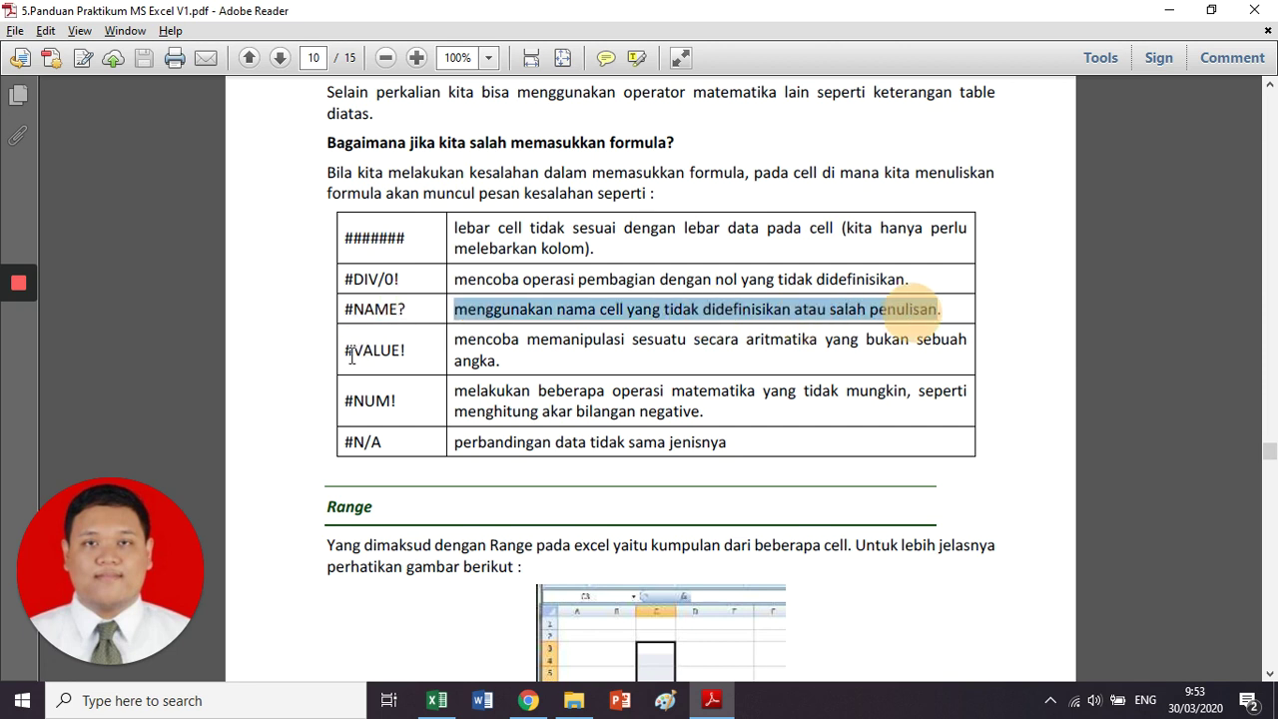
drag(345, 349, 404, 351)
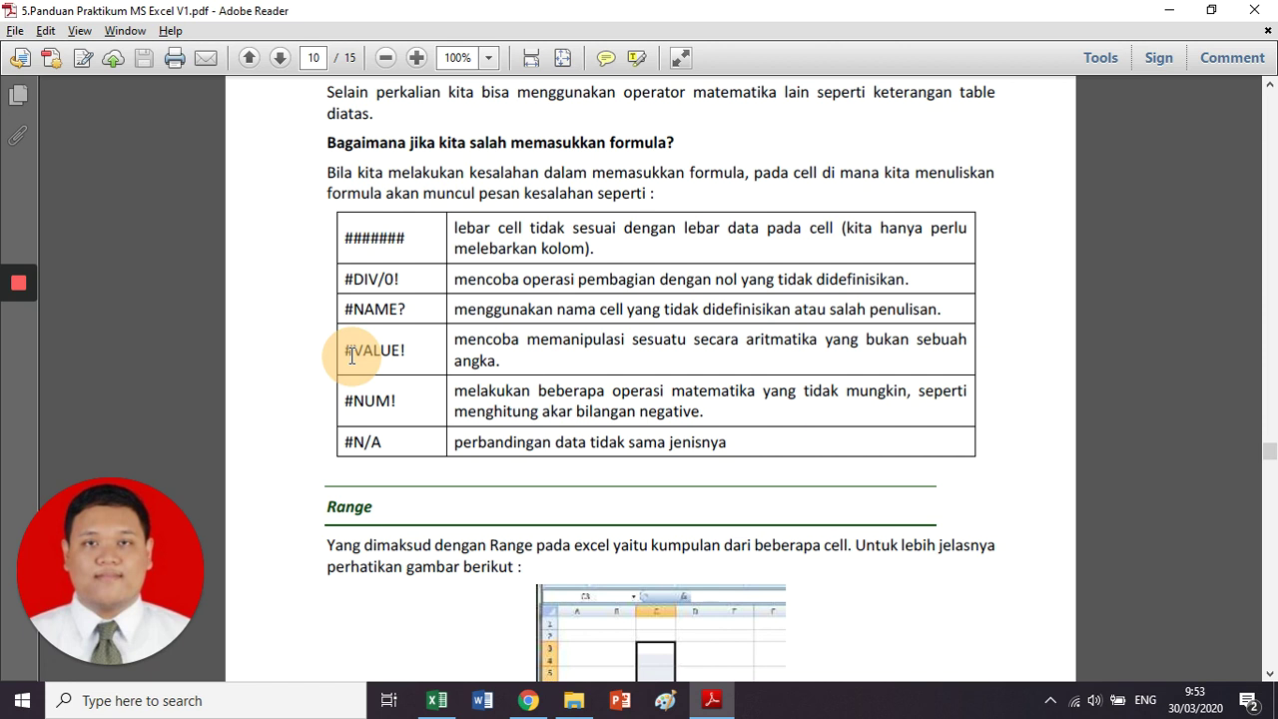
click(461, 339)
mouse_move(455, 339)
mouse_down()
mouse_move(878, 342)
mouse_move(509, 365)
mouse_up()
click(509, 364)
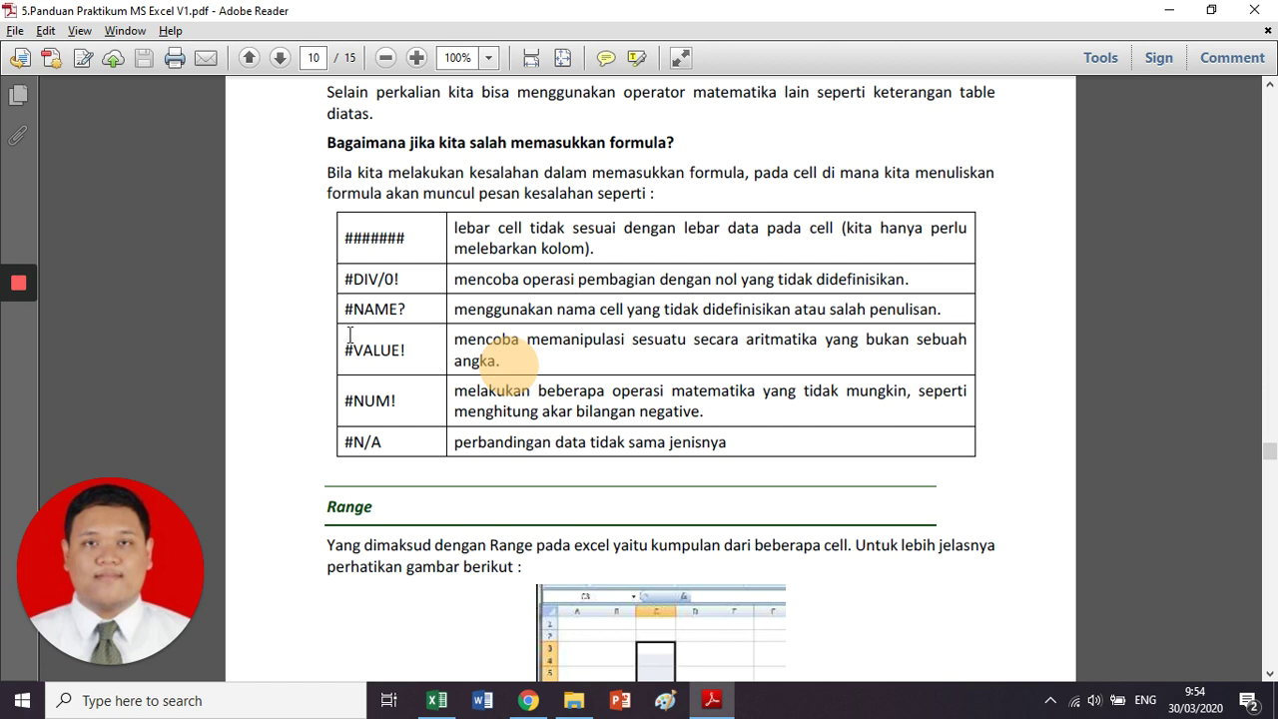
drag(338, 349, 409, 342)
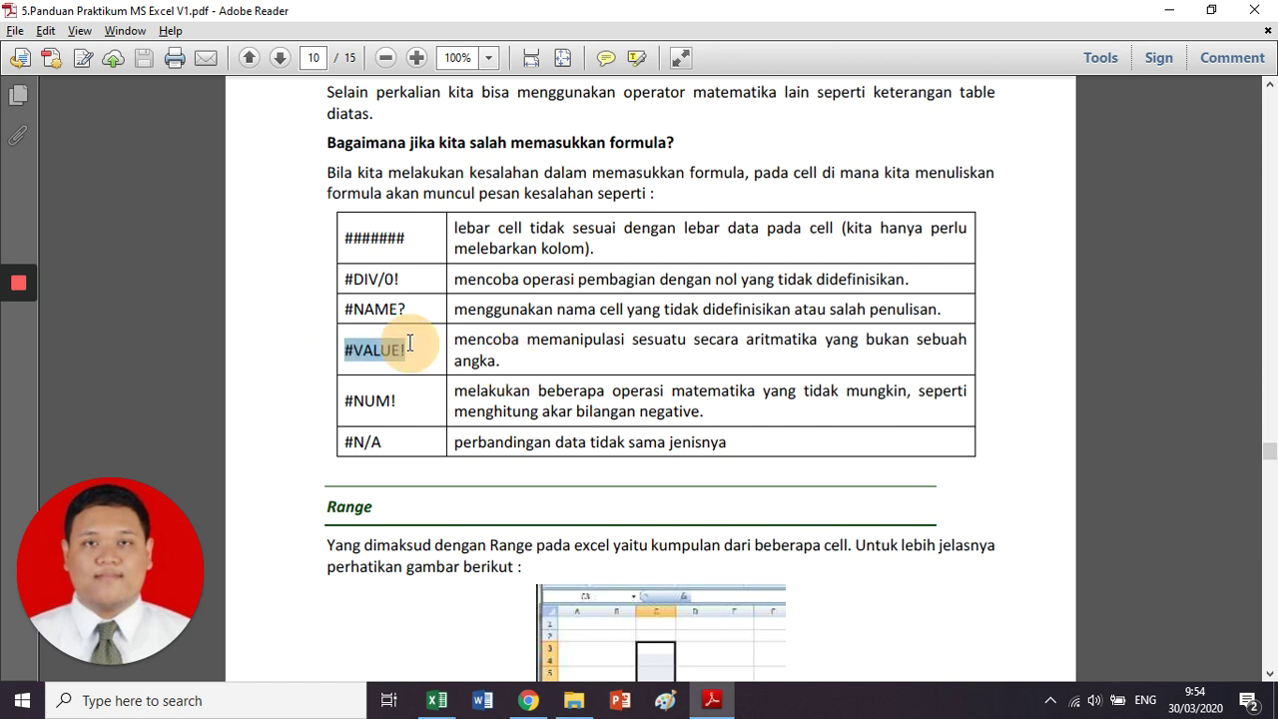
click(299, 363)
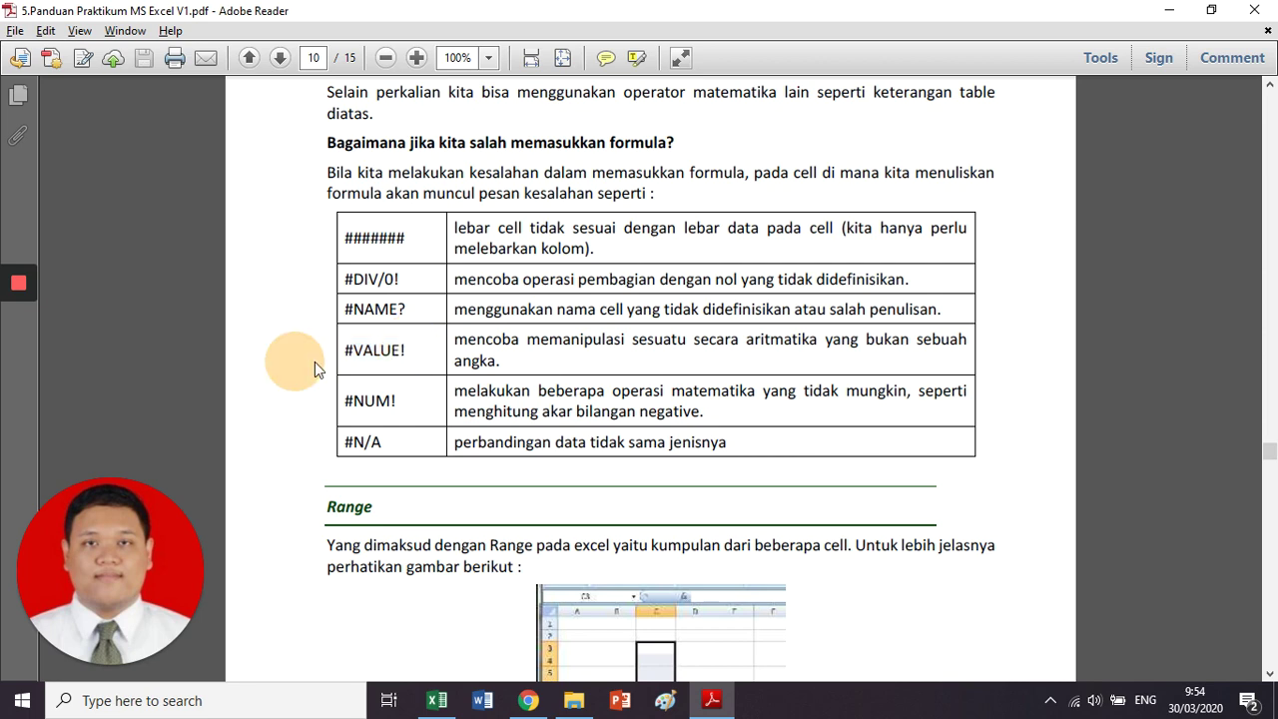
Scroll to the Range section and highlight its opening sentence
scroll(362, 351, down, 3)
scroll(499, 400, down, 1)
scroll(499, 400, down, 2)
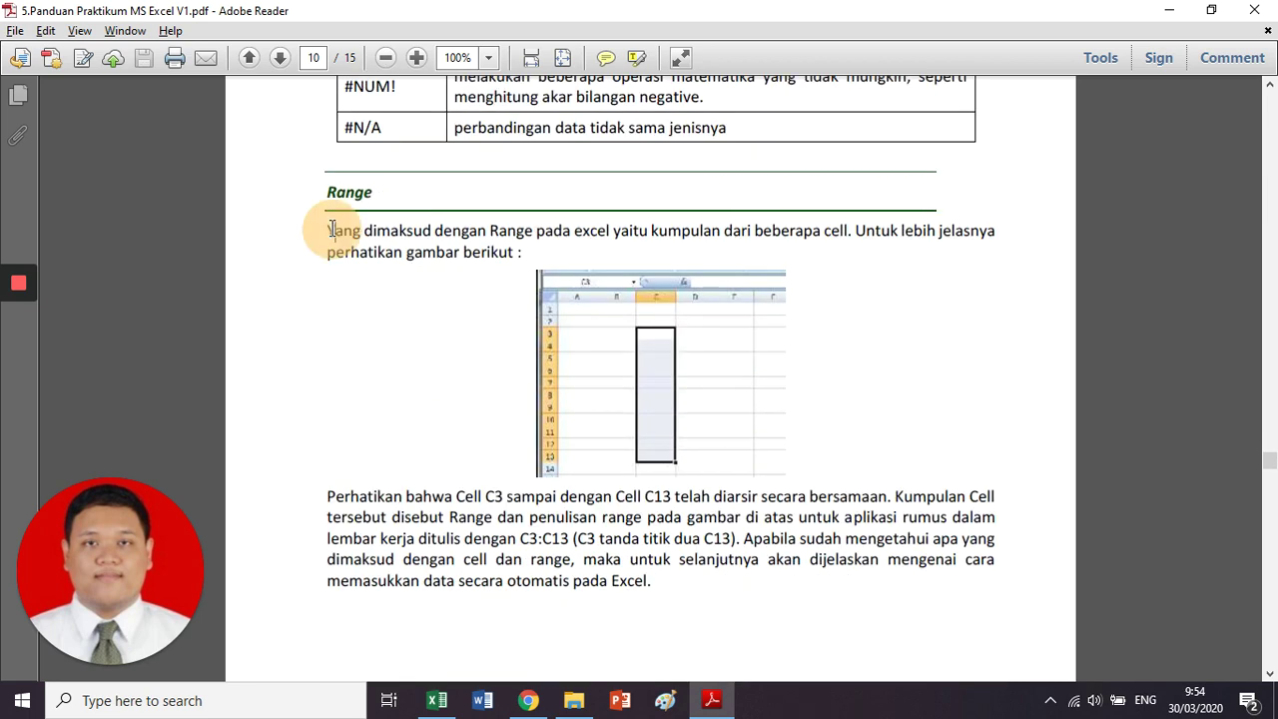
drag(329, 230, 899, 230)
click(899, 230)
Inspect the C3:C13 range picture, then continue down to page 11's autofill section
click(696, 436)
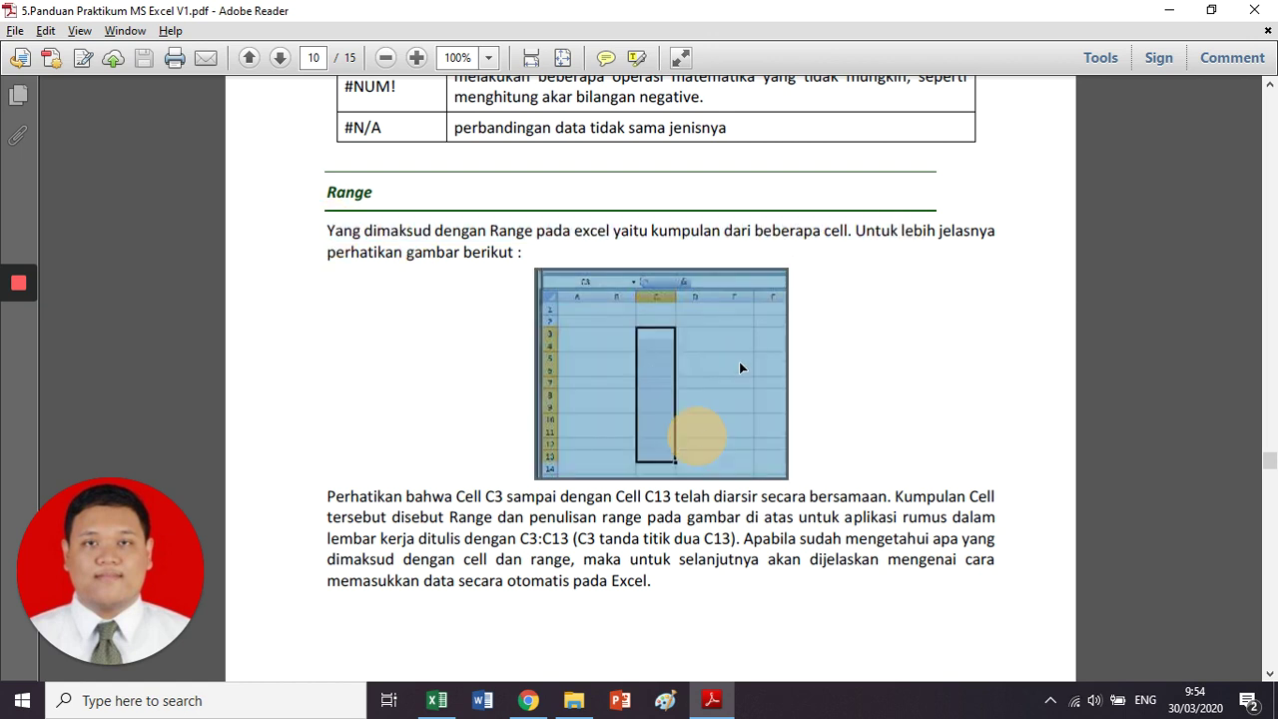
click(739, 366)
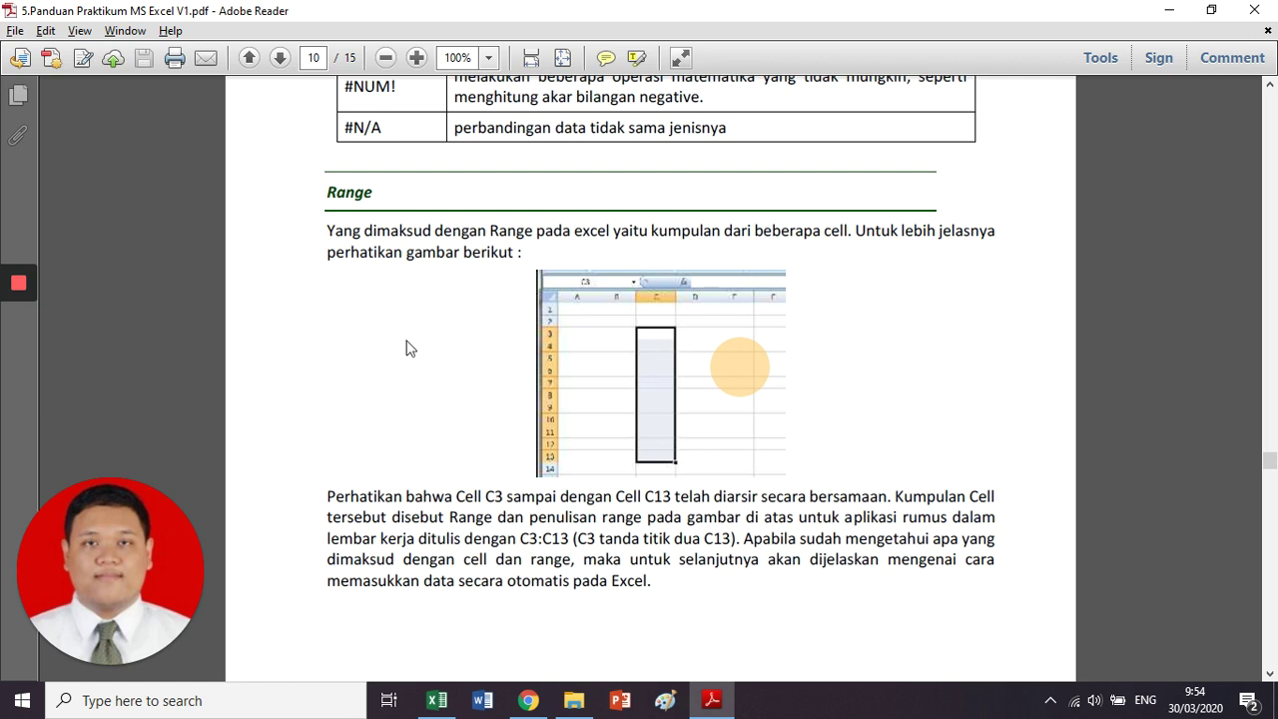
drag(422, 309, 422, 424)
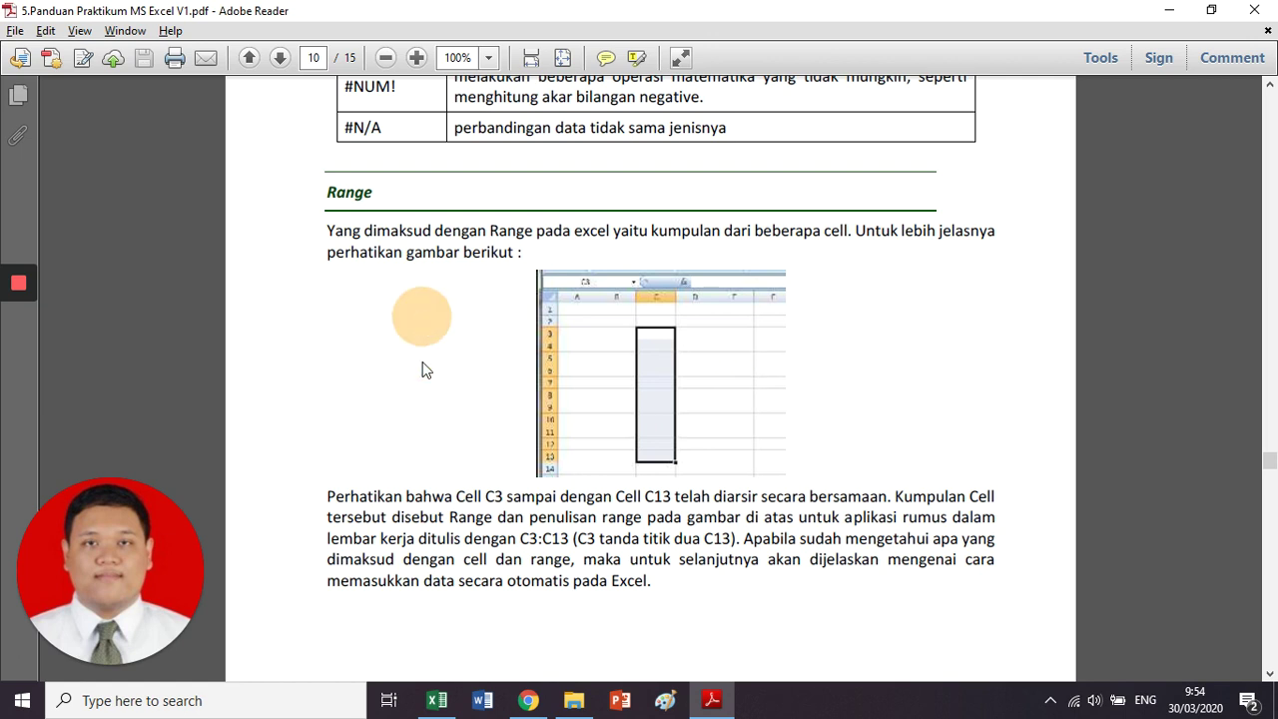
click(648, 454)
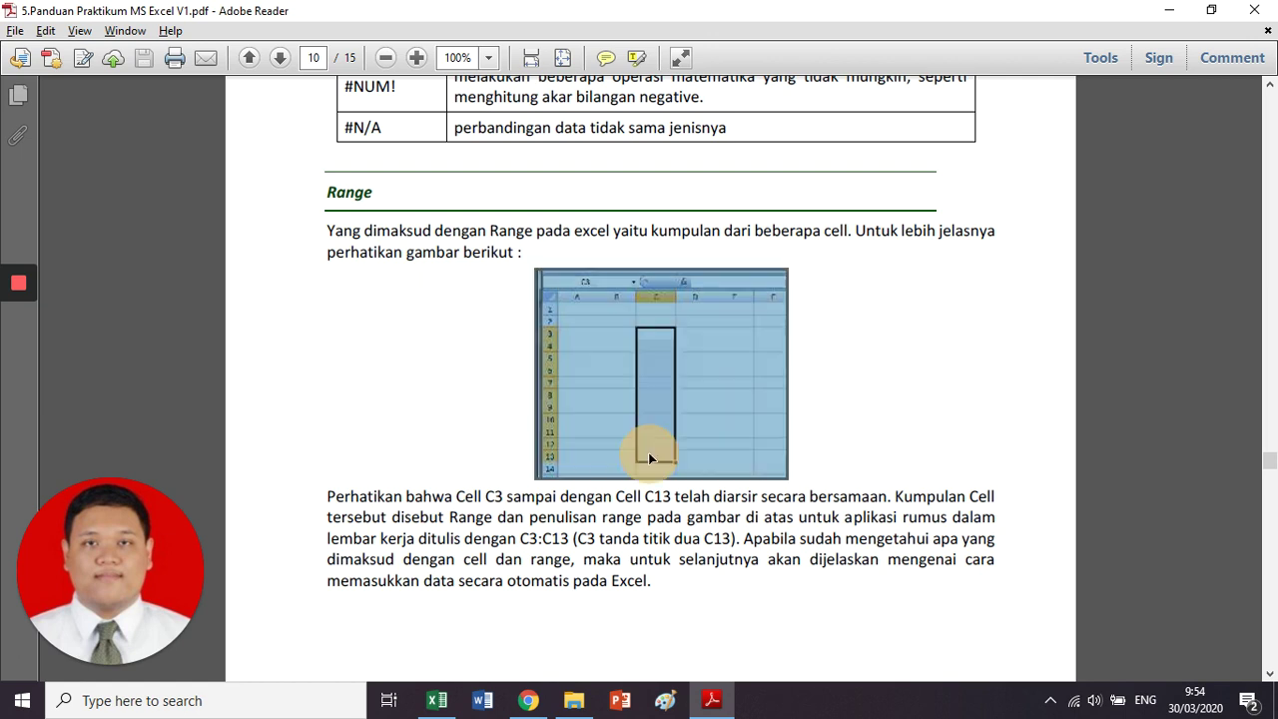
click(373, 370)
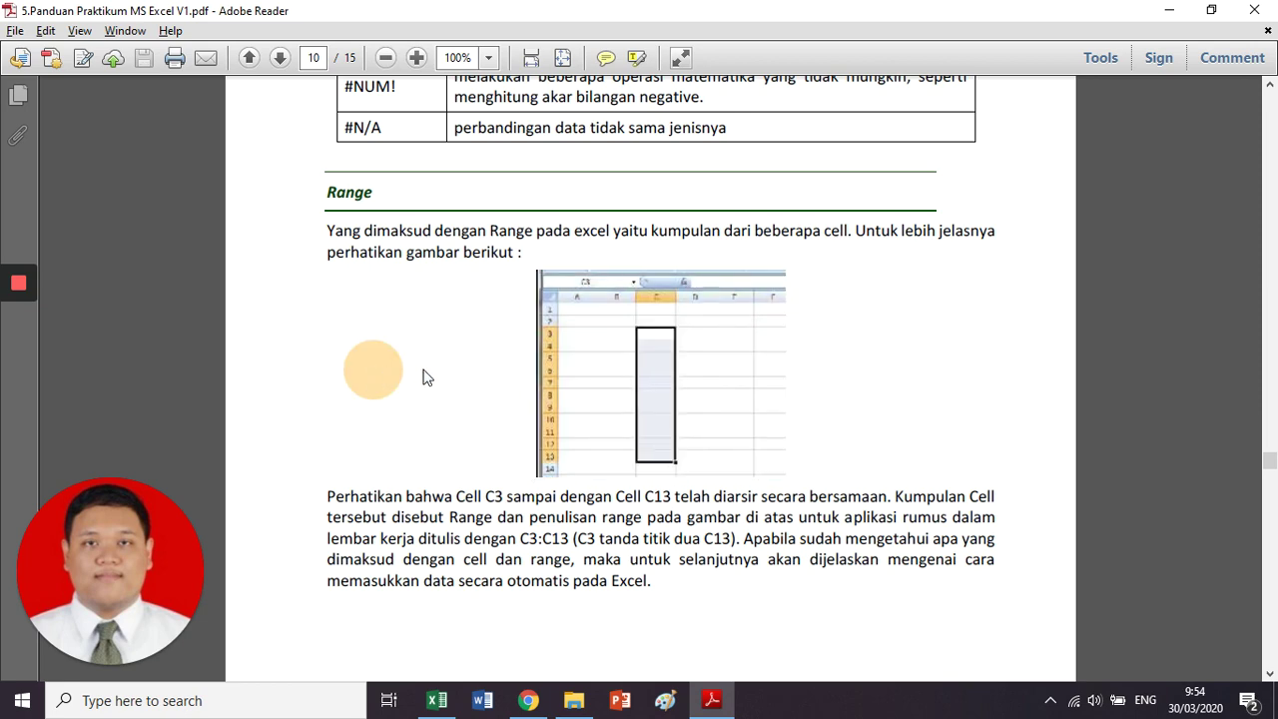
scroll(422, 377, down, 5)
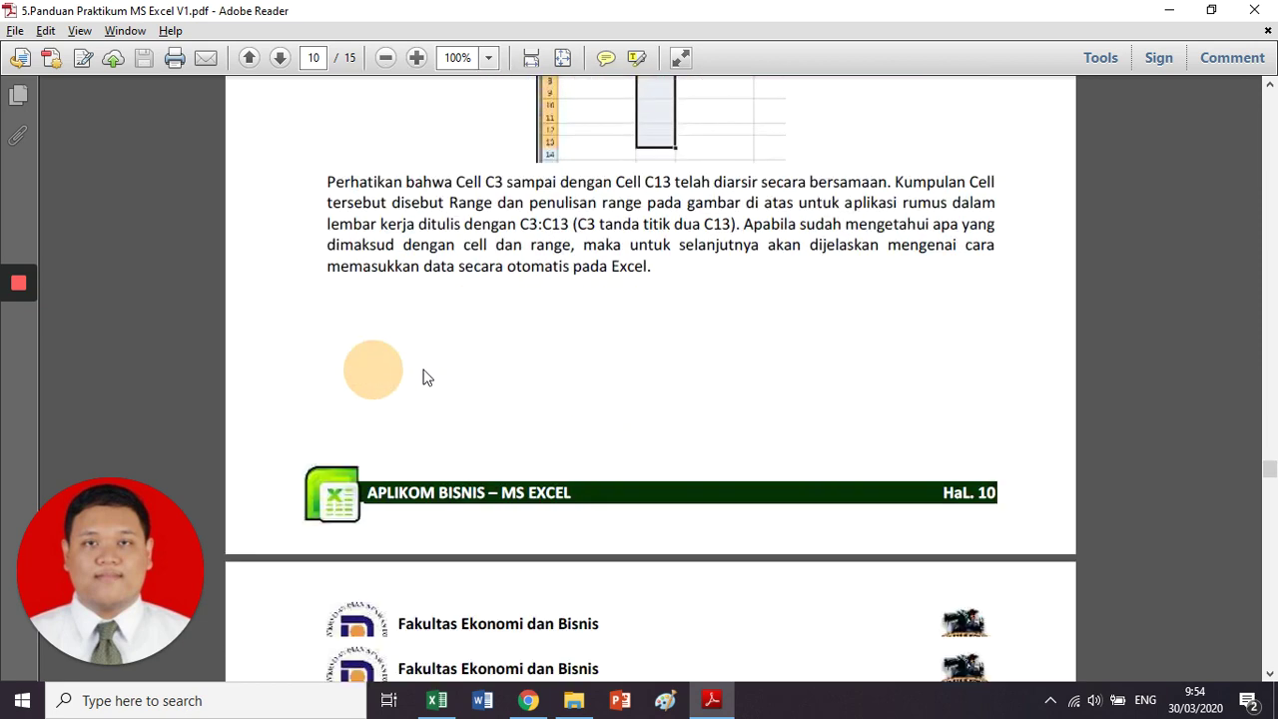
scroll(423, 378, down, 3)
scroll(422, 377, down, 5)
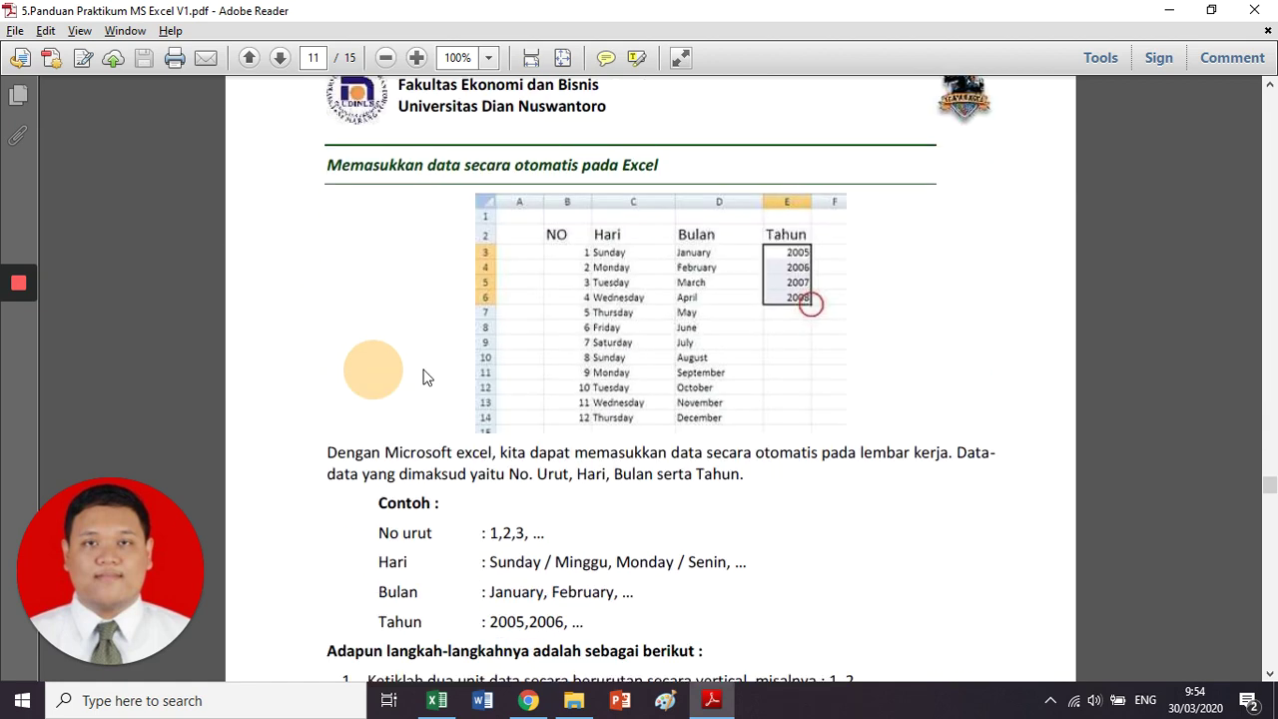
scroll(422, 377, down, 1)
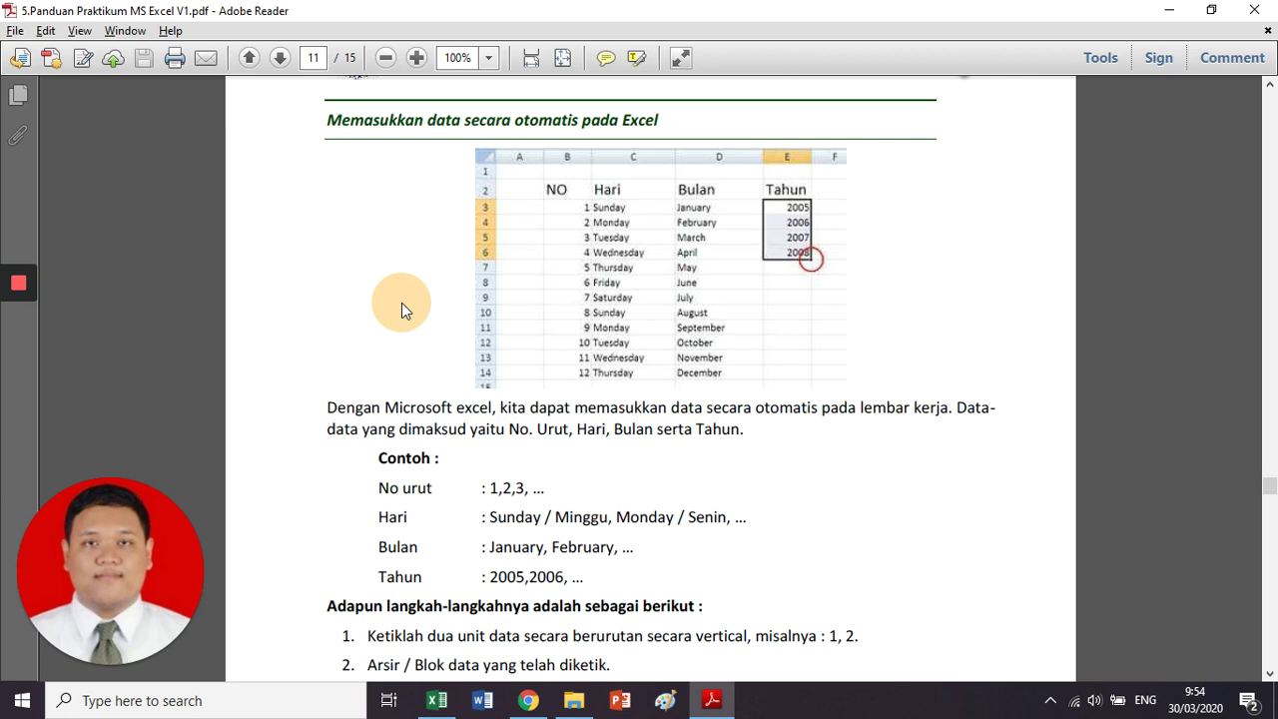
click(806, 266)
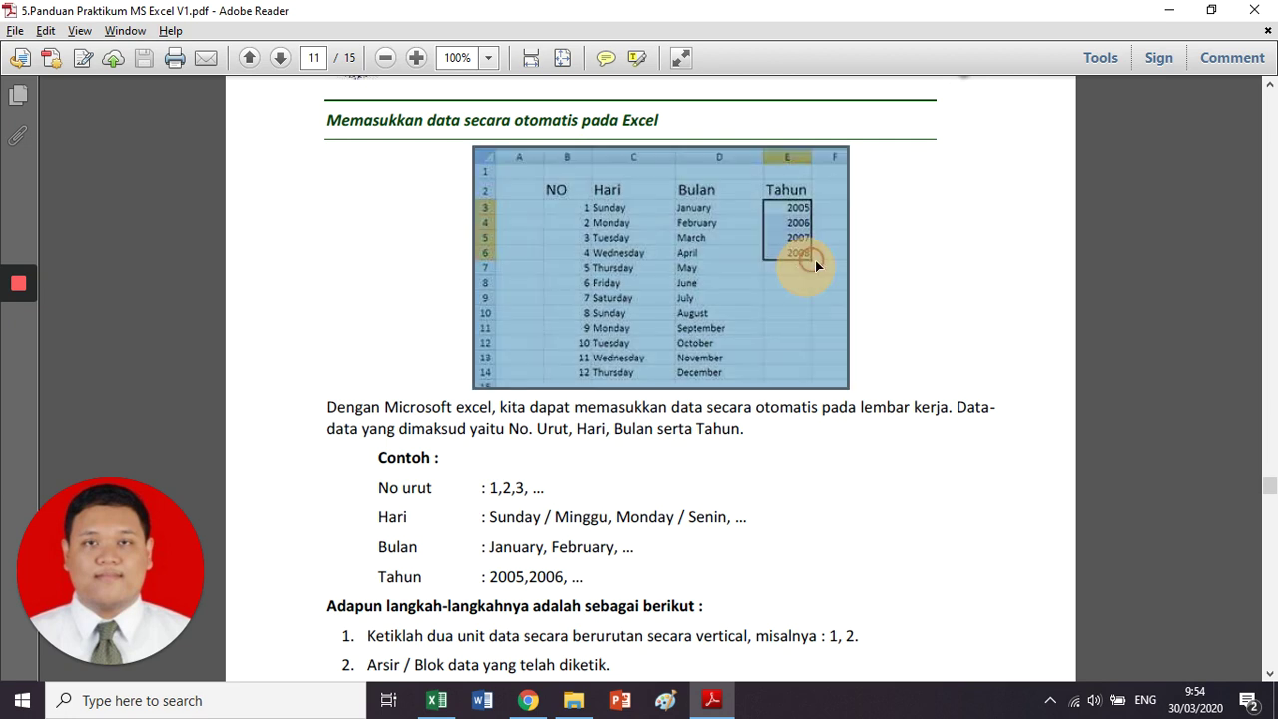
click(810, 260)
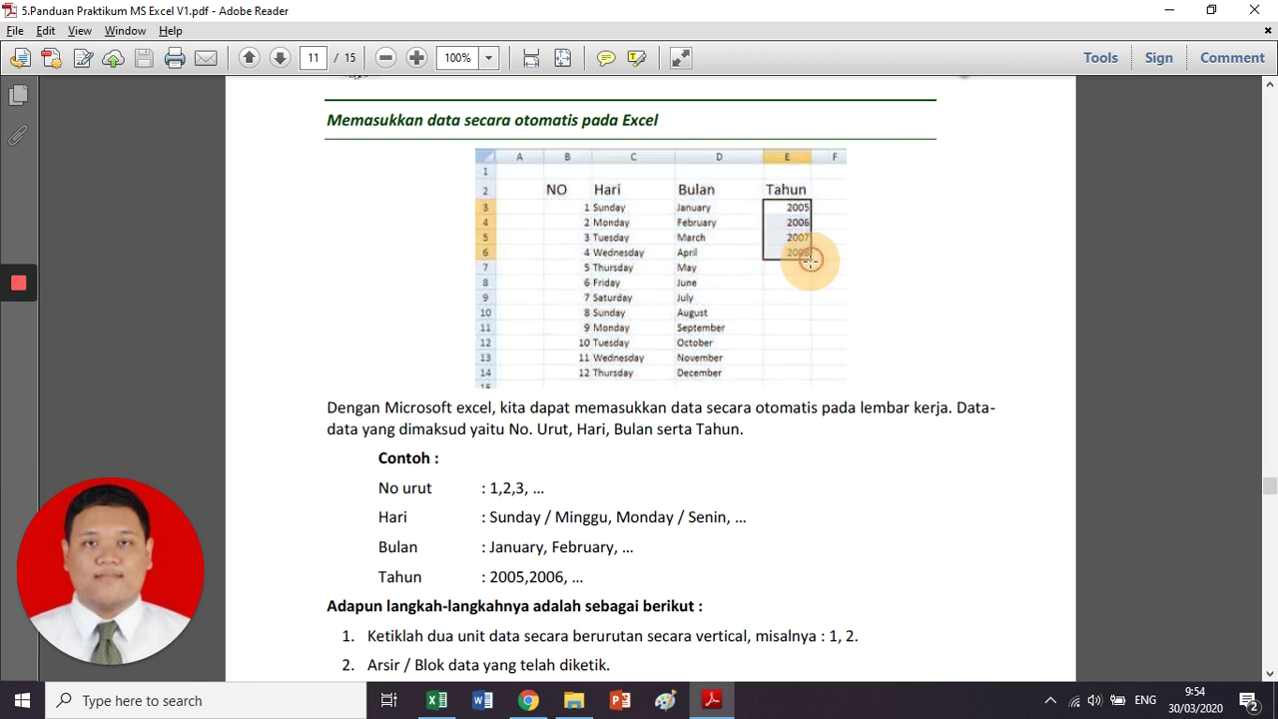
click(809, 260)
click(810, 260)
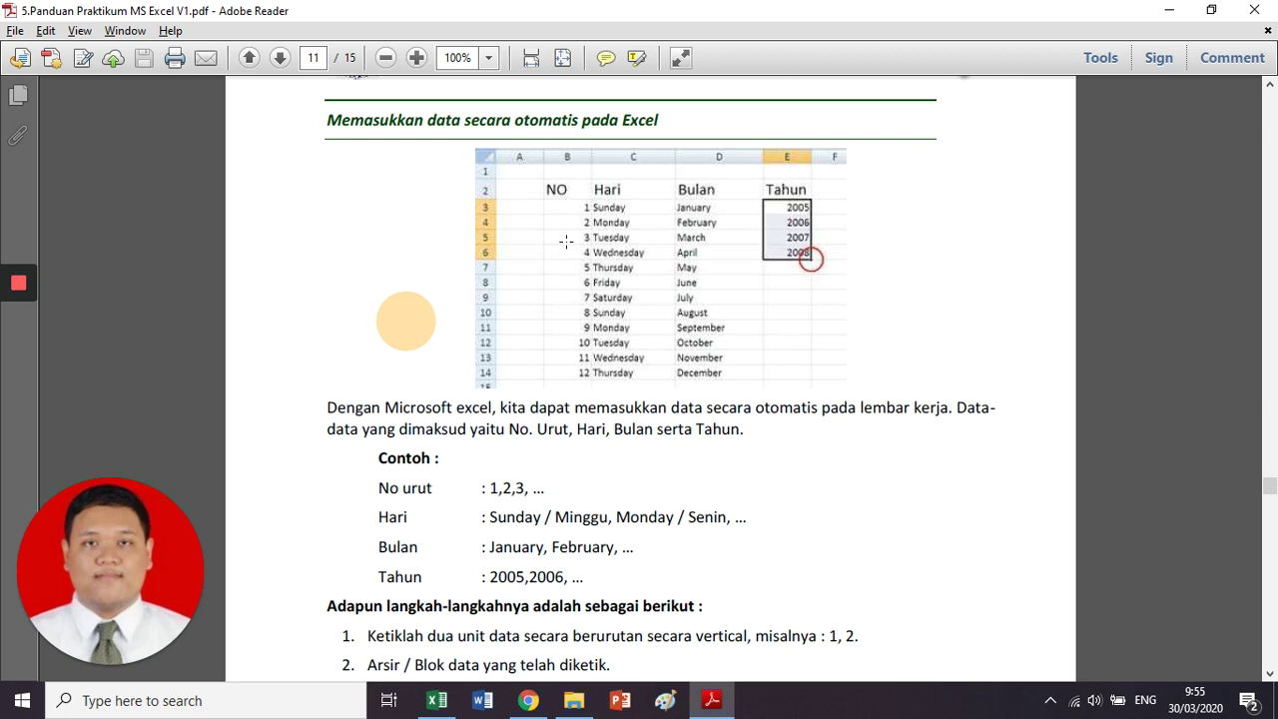
click(570, 209)
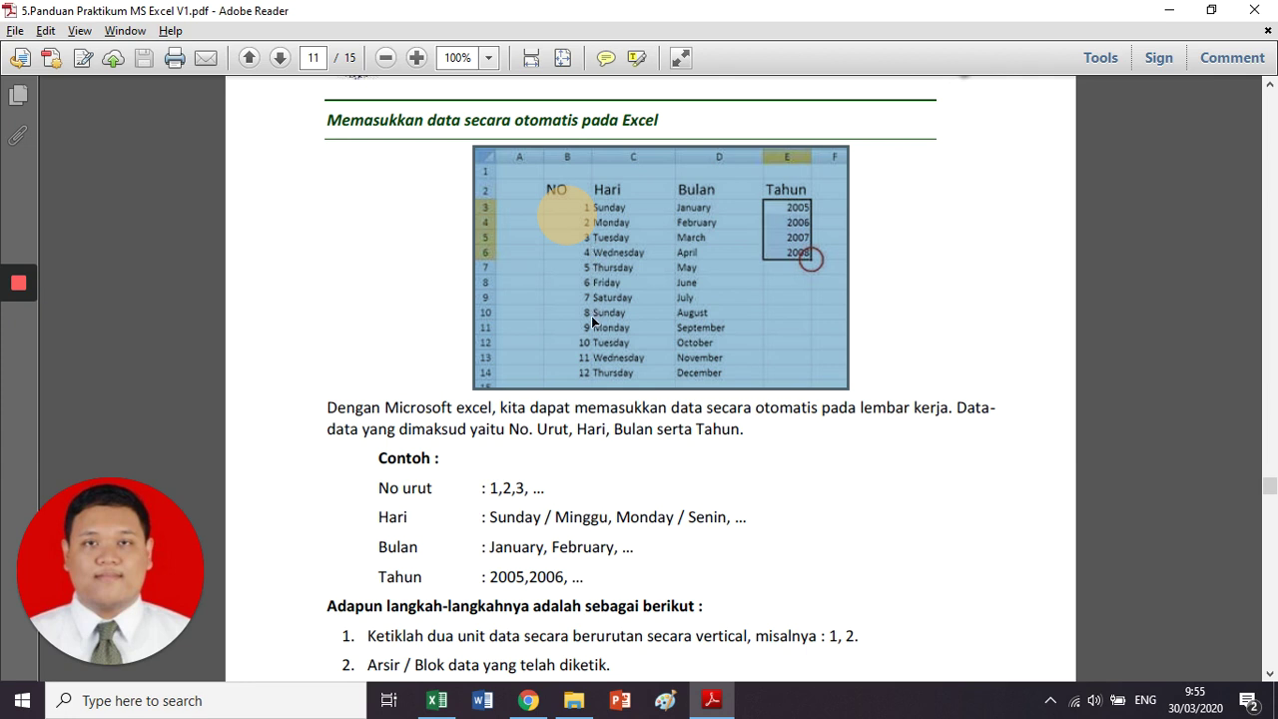
click(557, 327)
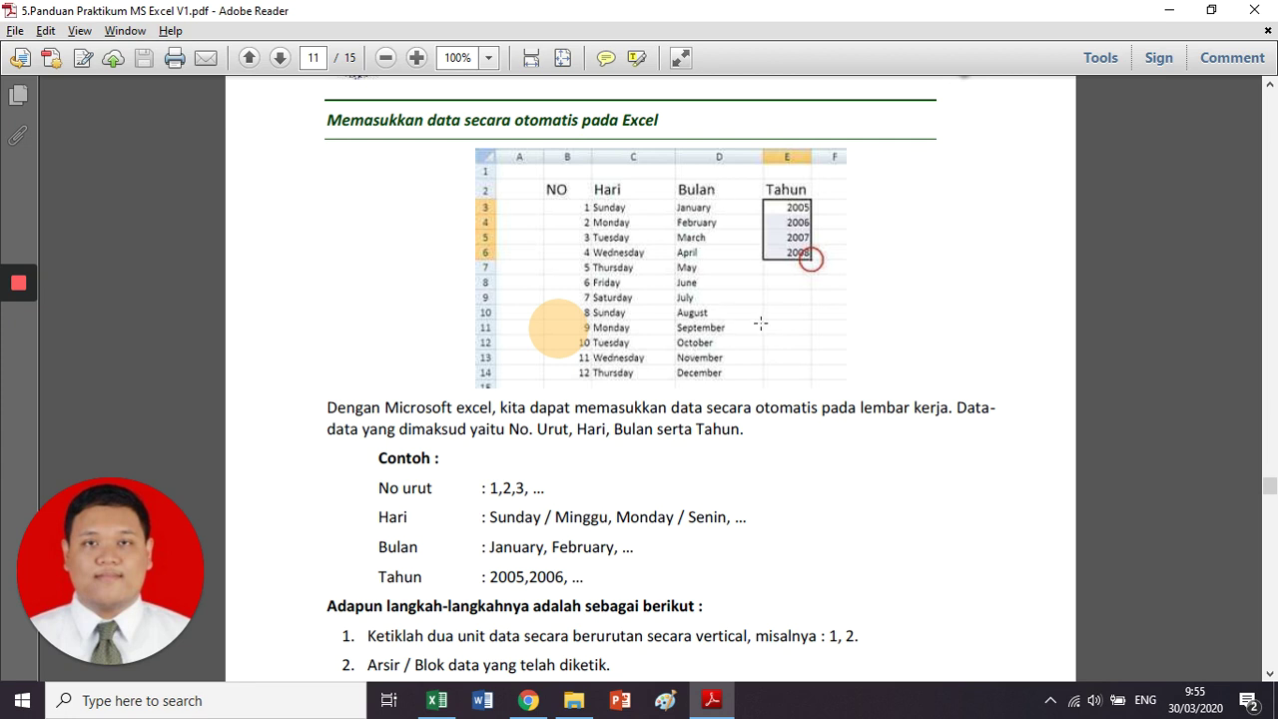
In Excel, insert a new worksheet and enter 1, 2, 3 into G2:G4
click(447, 702)
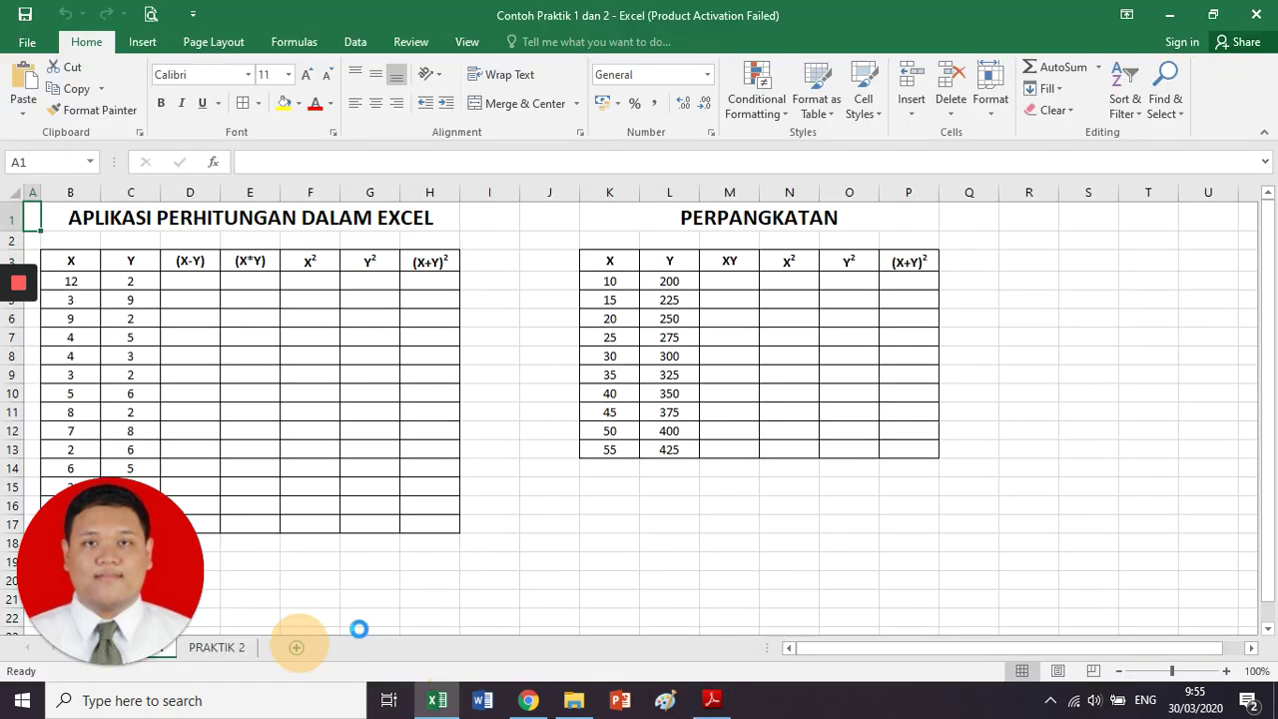
key(shift+F11)
key(Right)
key(Right)
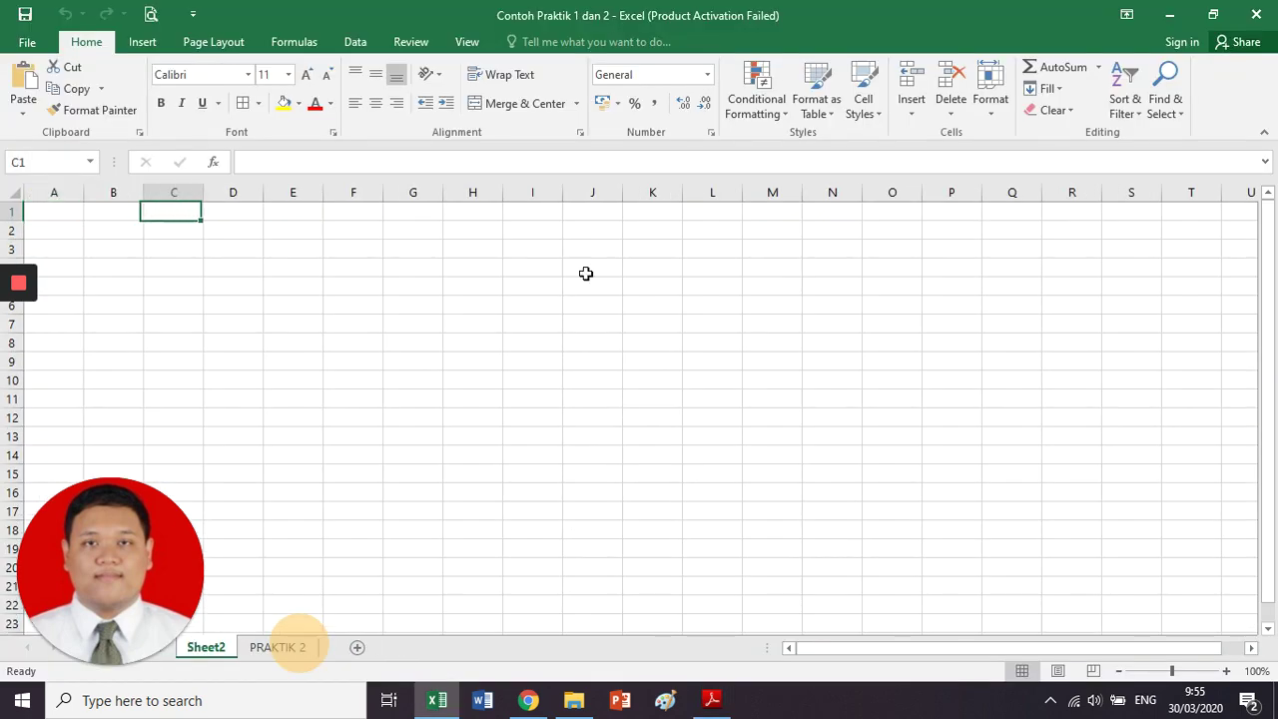
key(Right)
key(Right)
key(Right)
key(Right)
key(Down)
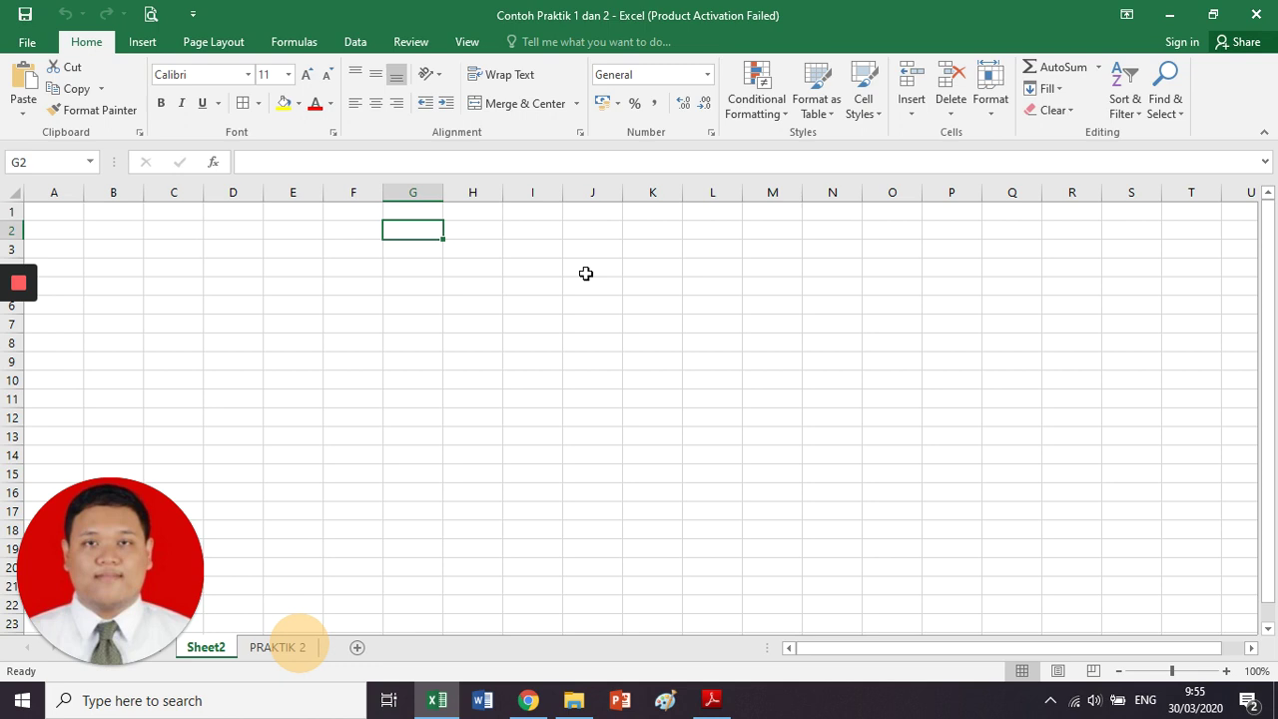
text(1)
key(Return)
text(2)
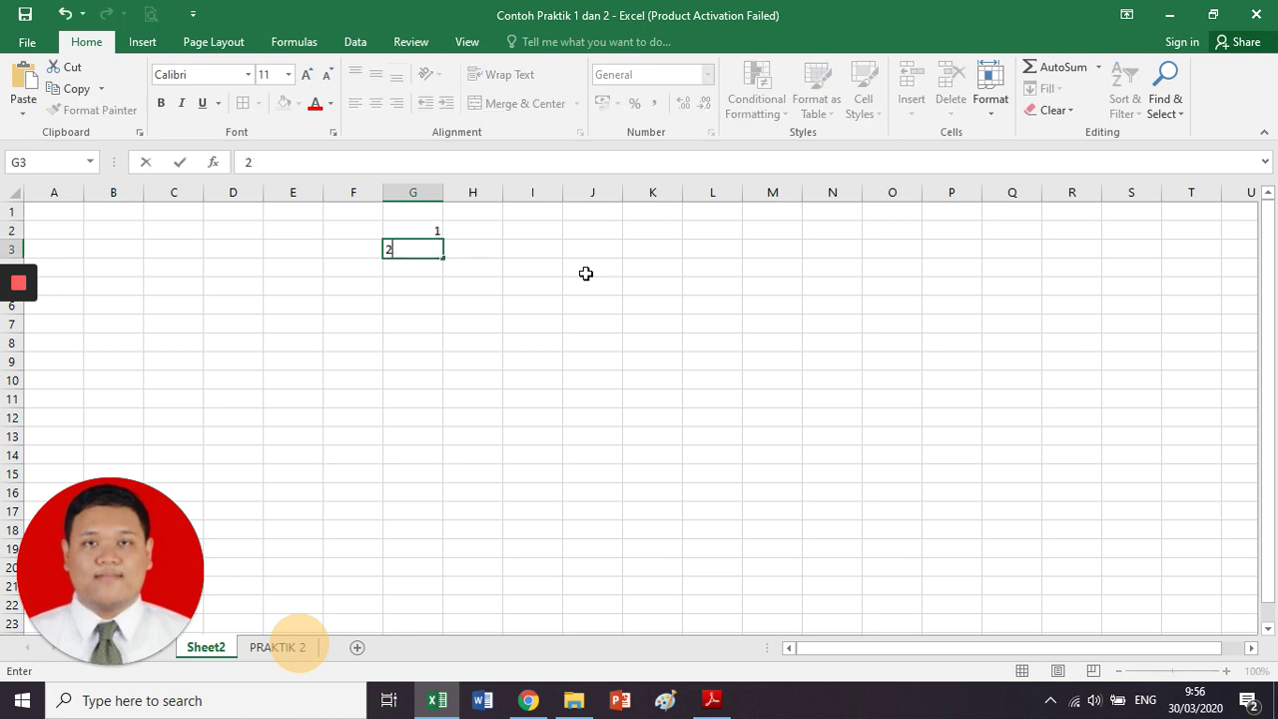
key(ctrl+Return)
key(Down)
text(3)
key(Up)
key(Up)
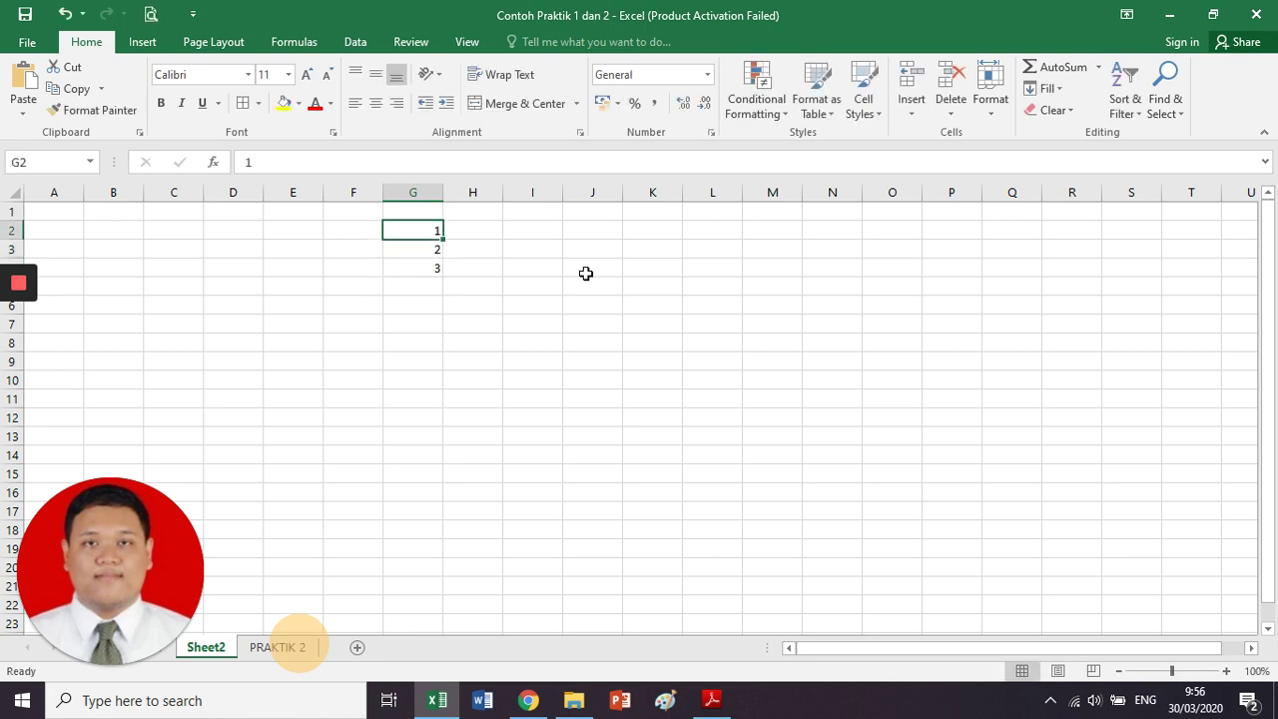
Autofill the 1, 2, 3 series down column G to 20 at G21
shift+click(424, 263)
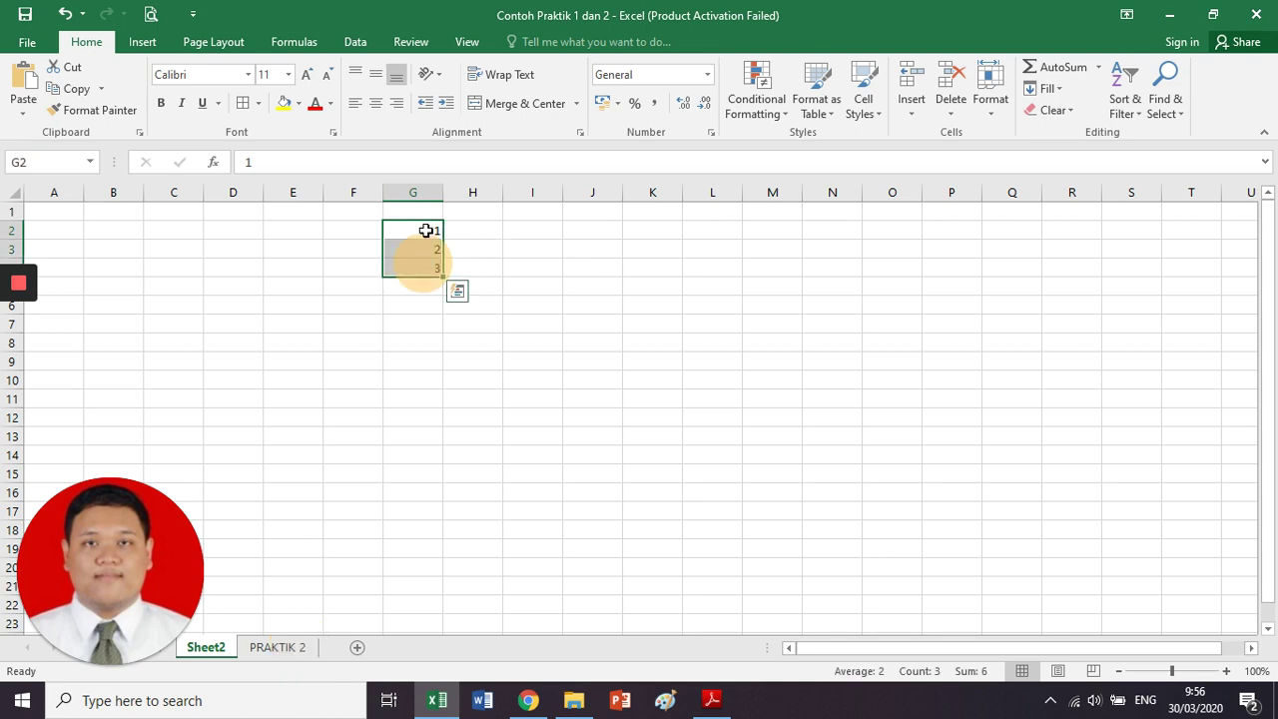
drag(427, 228, 414, 271)
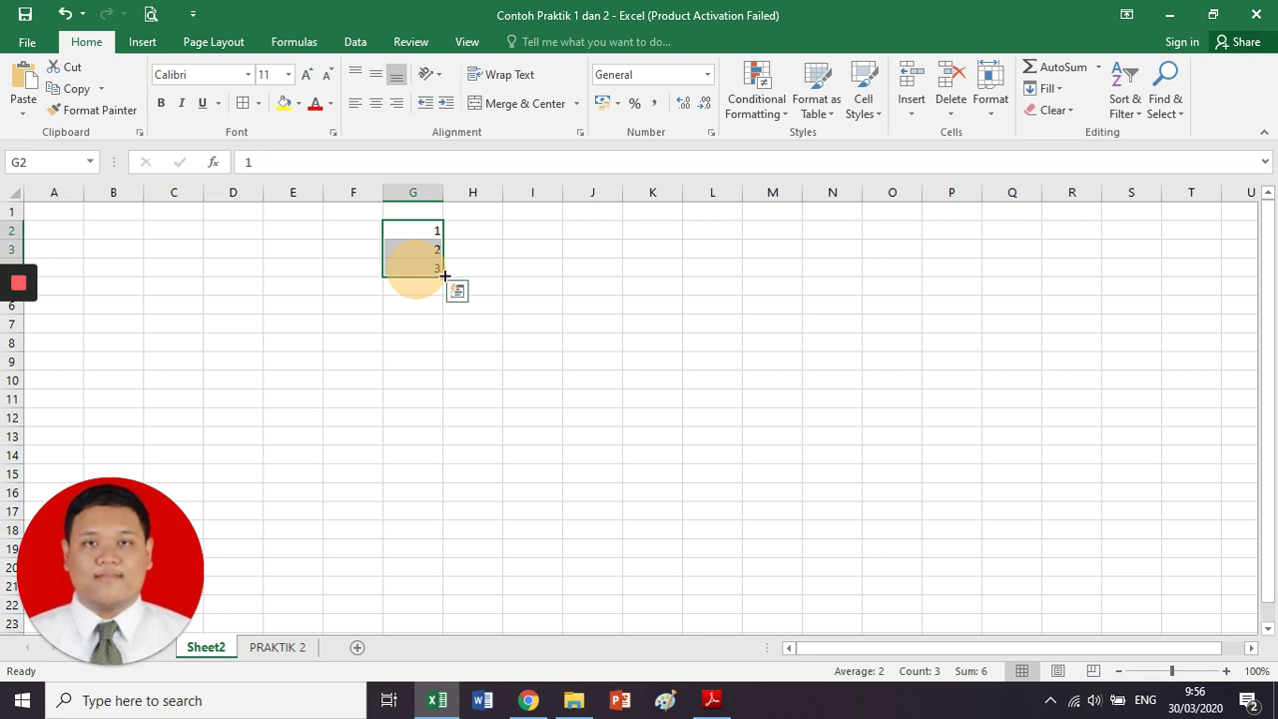
mouse_move(445, 276)
mouse_down()
mouse_move(408, 479)
mouse_move(424, 570)
mouse_up()
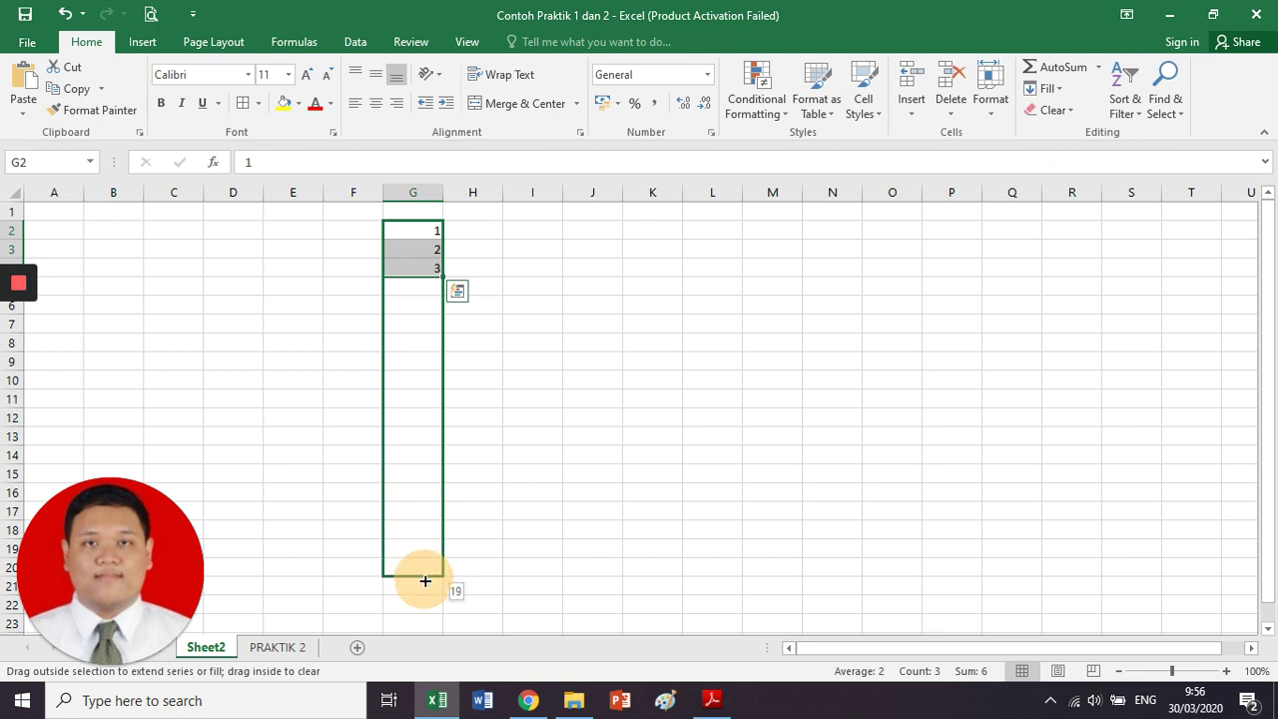
drag(423, 570, 426, 591)
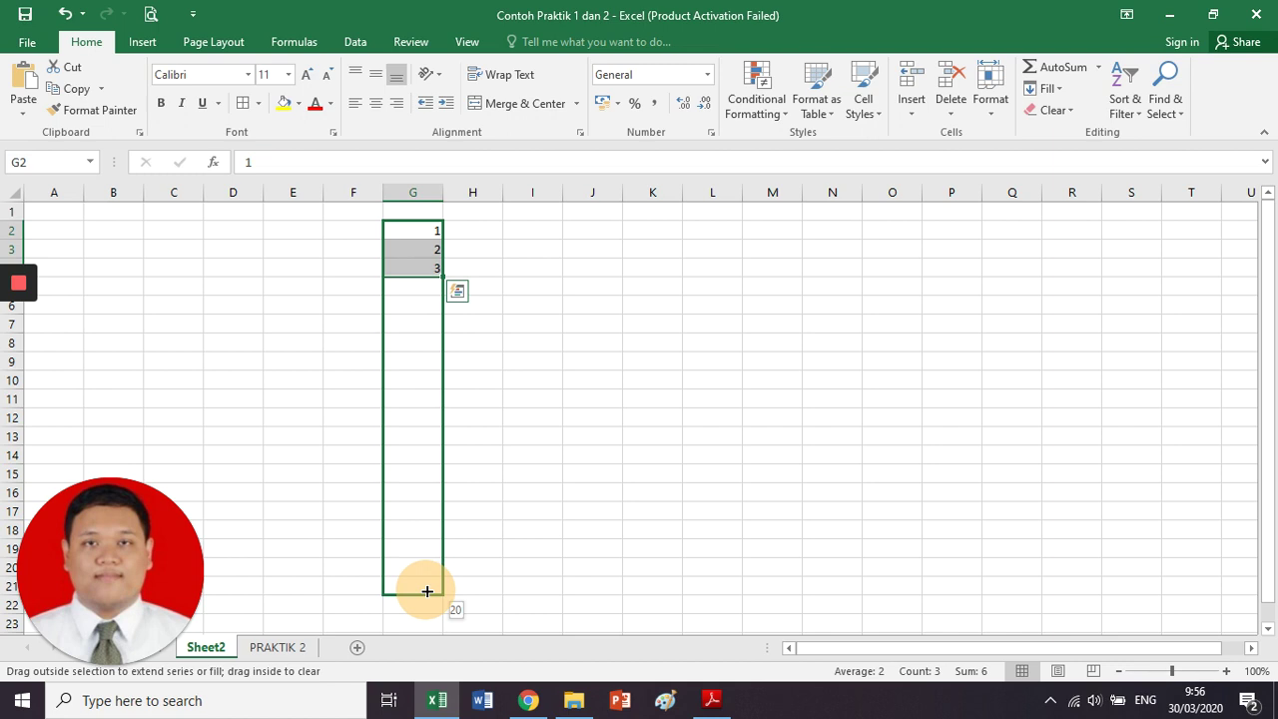
drag(426, 591, 426, 591)
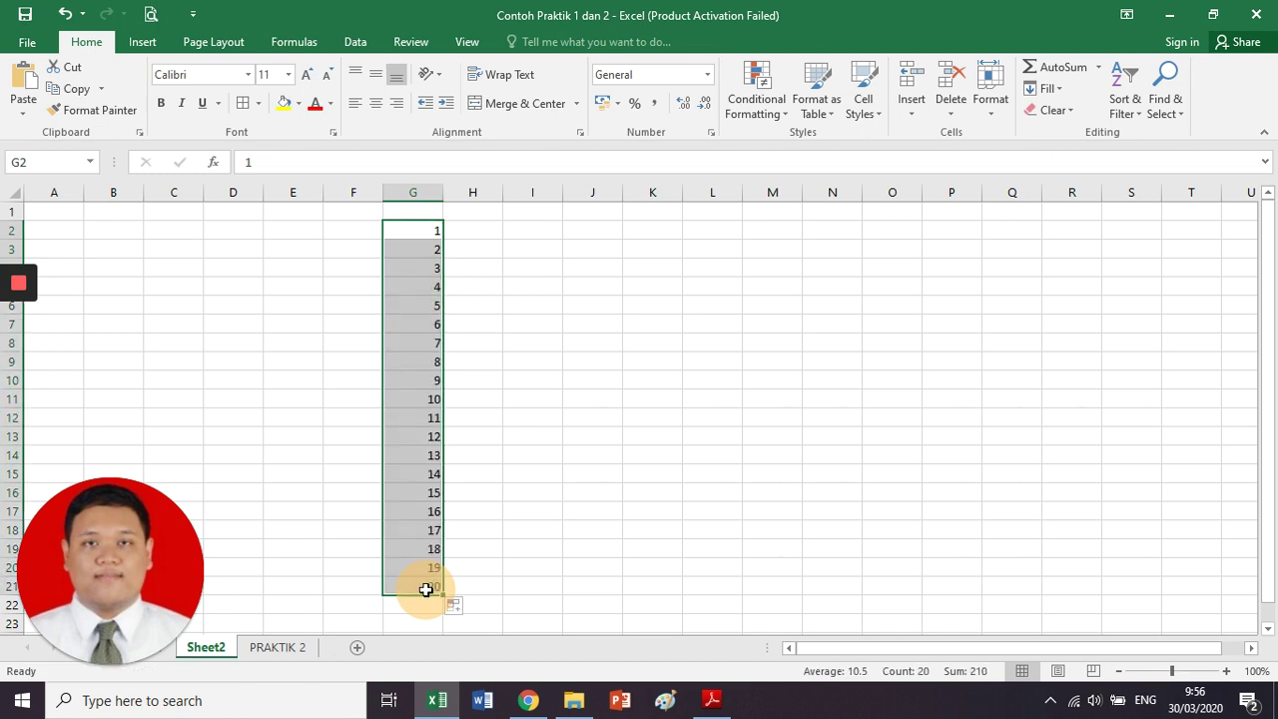
click(488, 358)
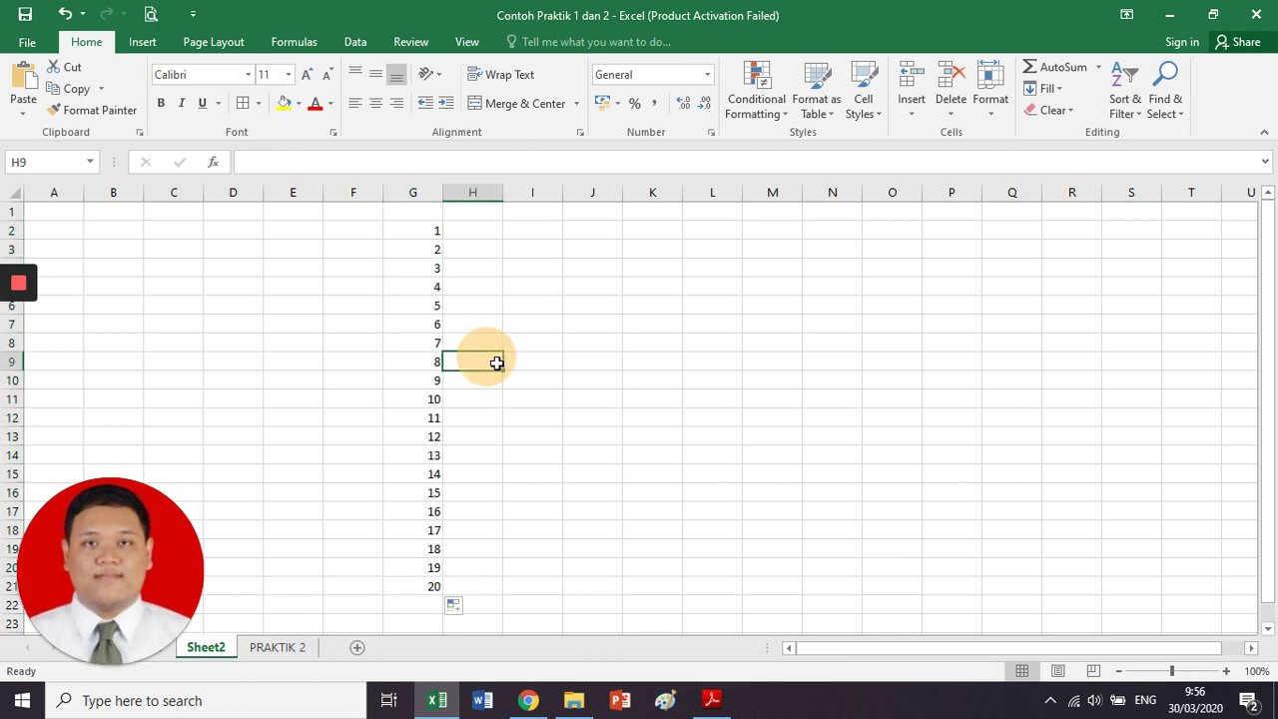
Enter the years 2001, 2002 and 2003 into H2:H4
click(506, 231)
click(471, 236)
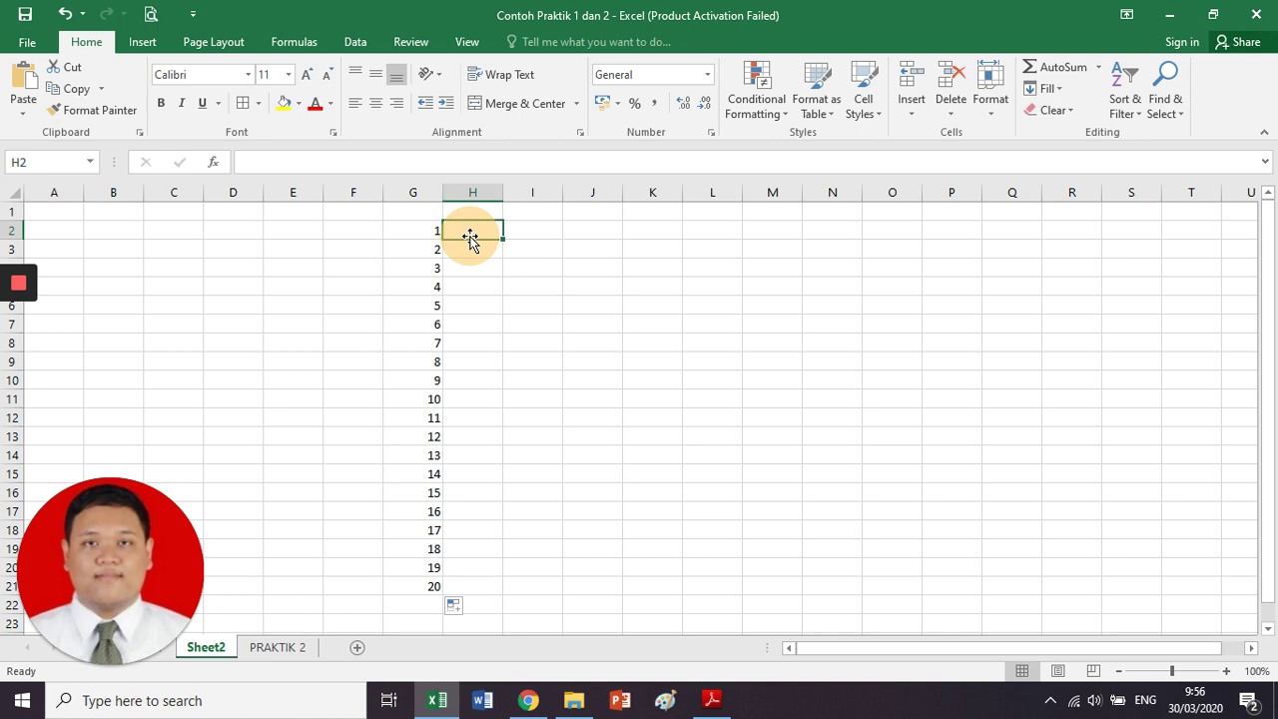
text(200)
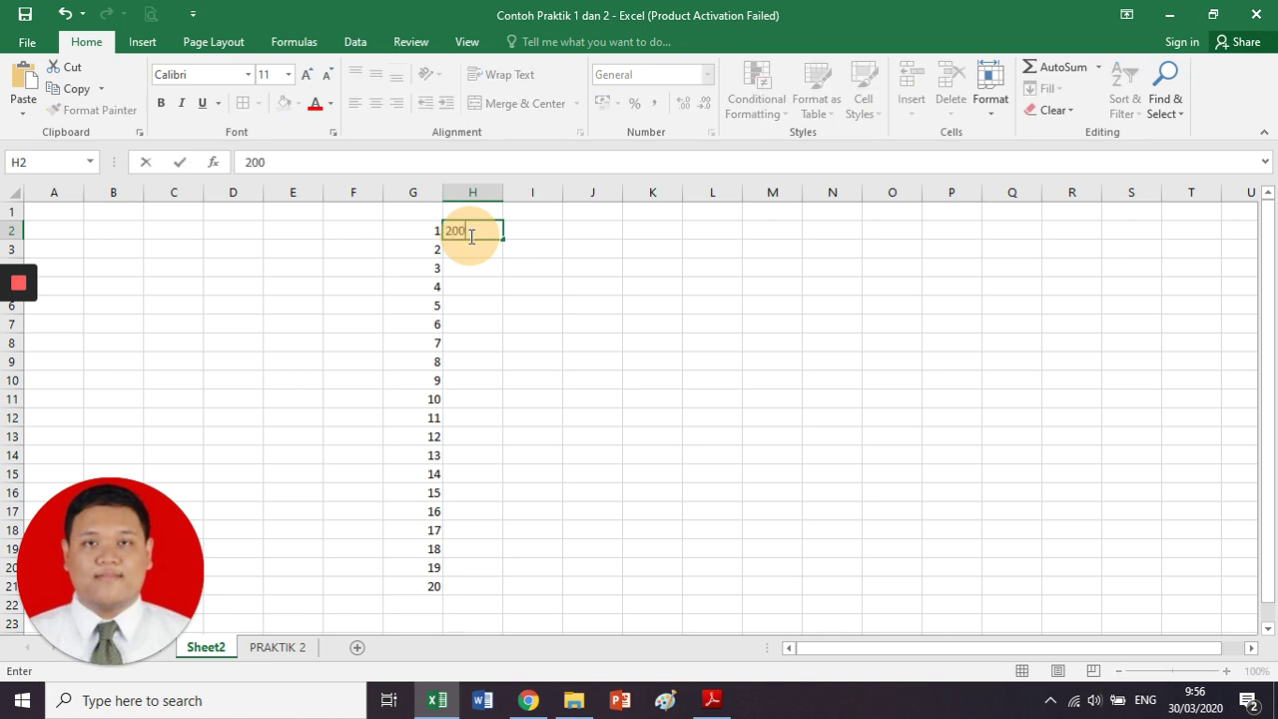
text(1)
key(Return)
text(20)
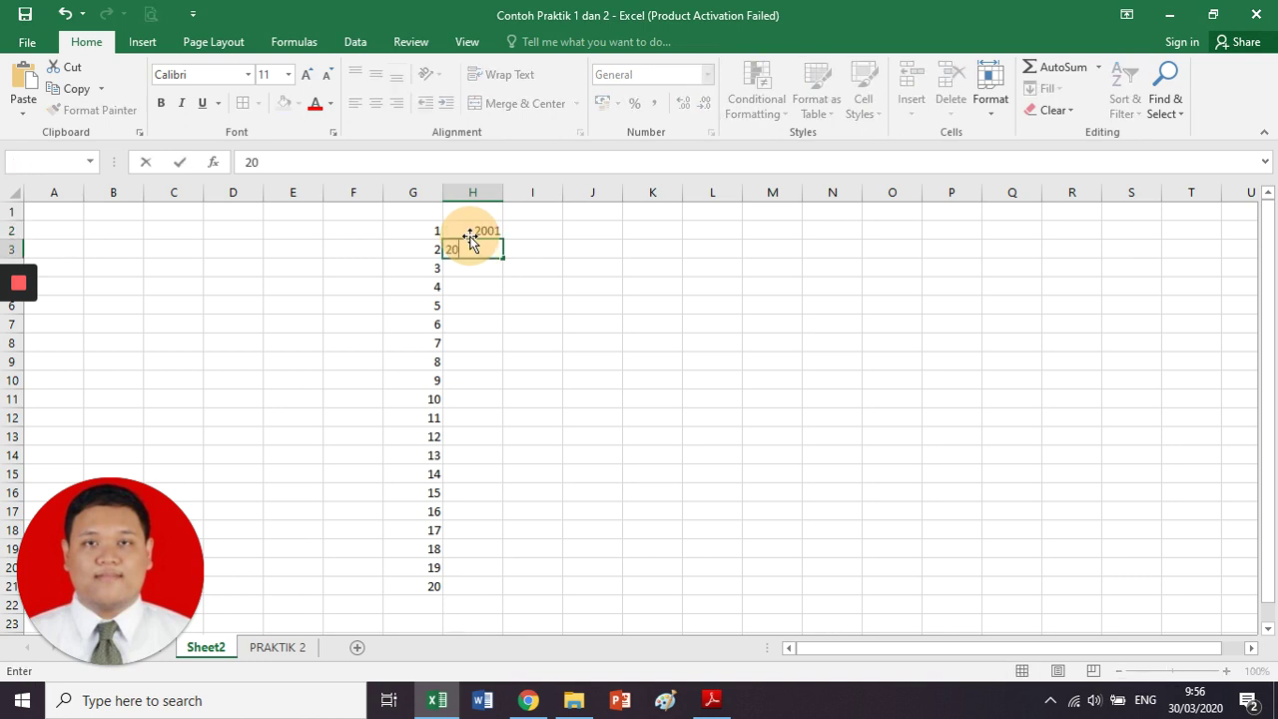
text(02)
key(Return)
text(2003)
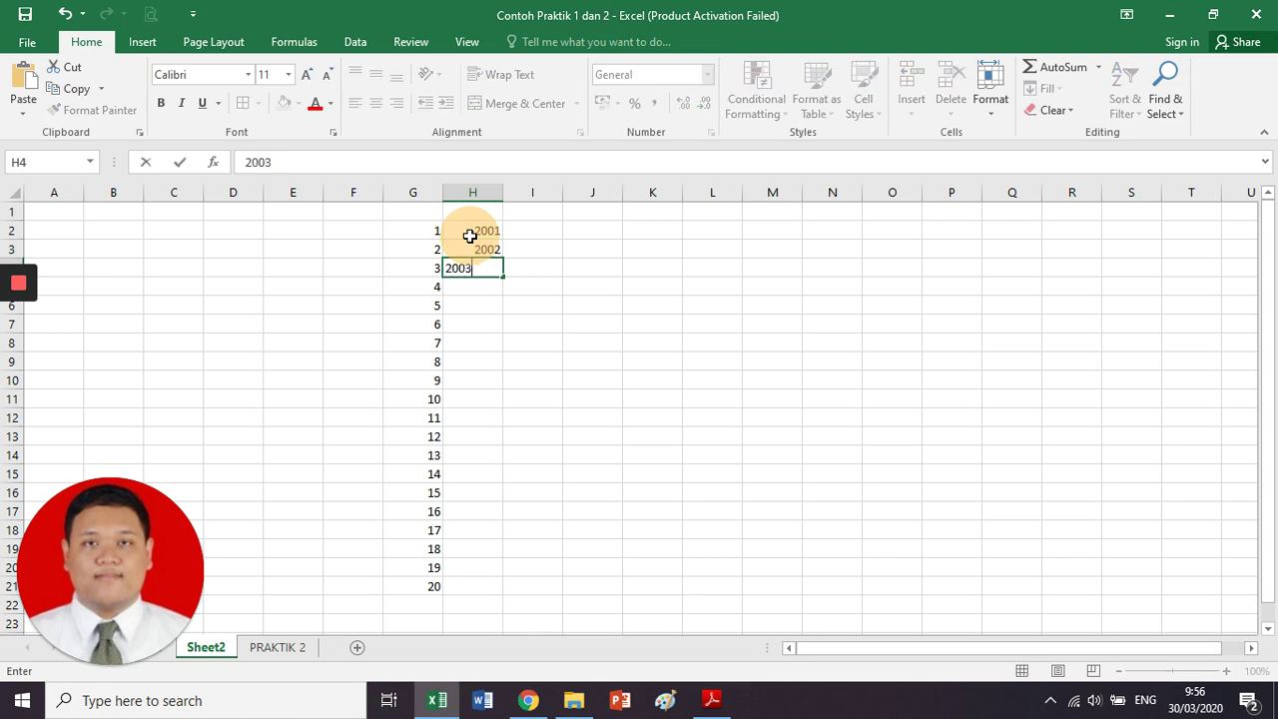
key(Return)
key(Up)
Autofill the years down to 2020 in H21
mouse_move(469, 235)
mouse_down()
mouse_move(469, 267)
mouse_move(466, 255)
mouse_move(504, 276)
mouse_move(477, 591)
mouse_up()
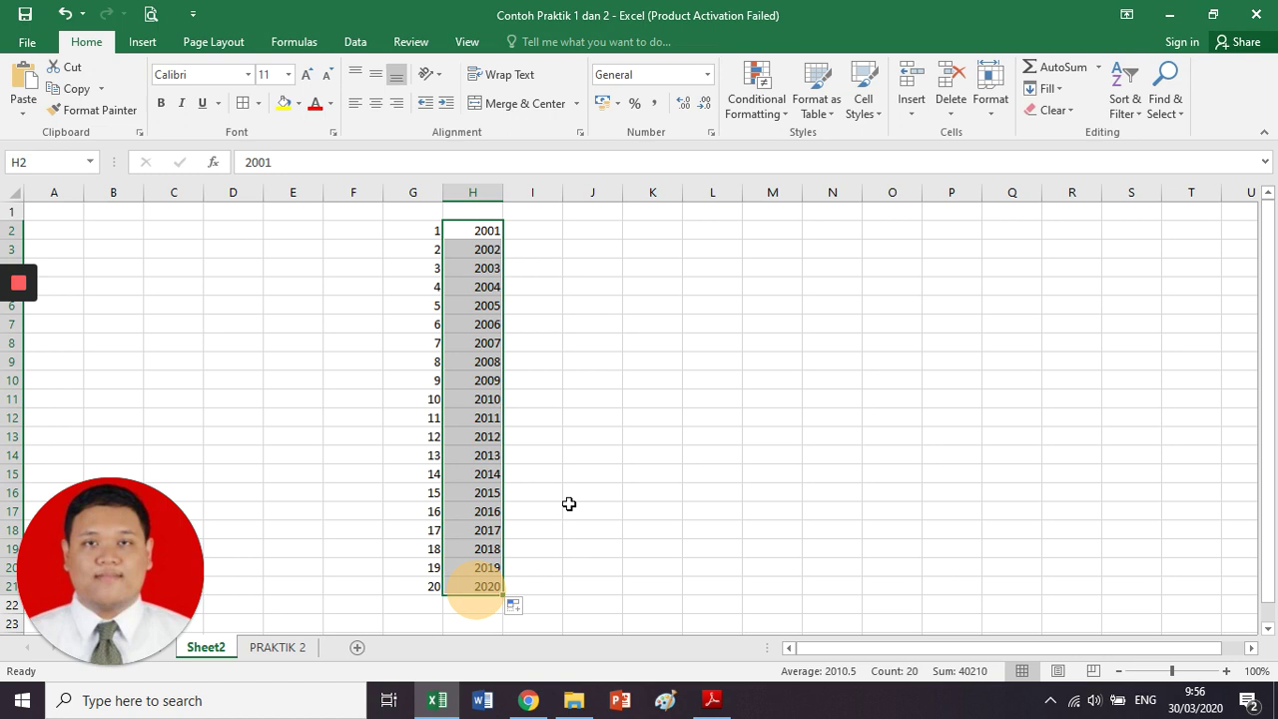
key(Down)
key(Right)
key(Up)
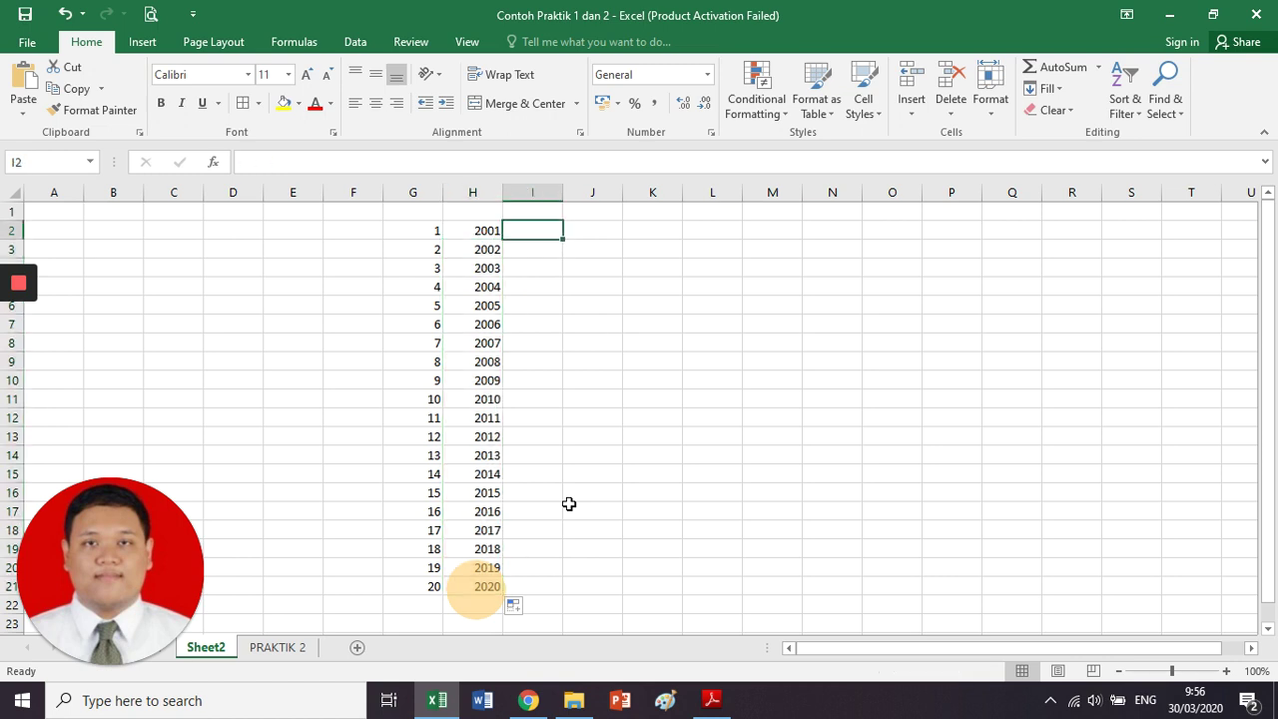
Return to the PDF guide and scroll from page 11 to Praktik 1 on page 12
key(alt+Tab)
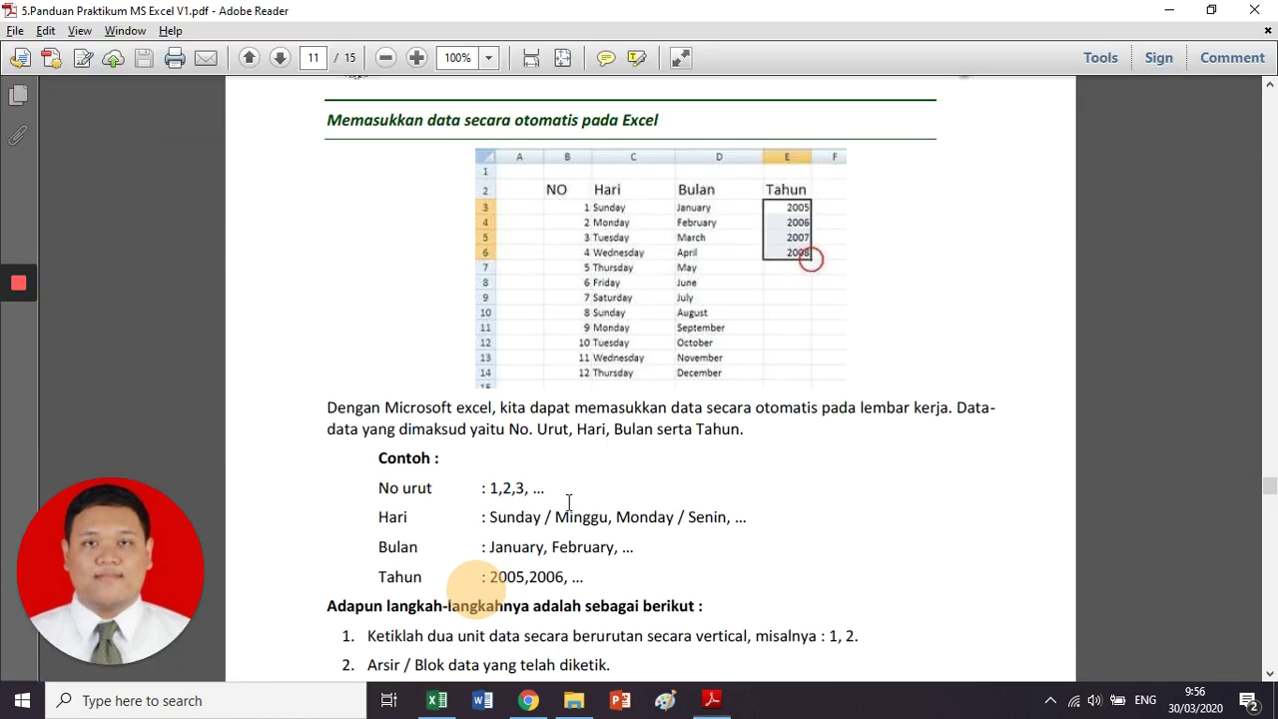
click(716, 336)
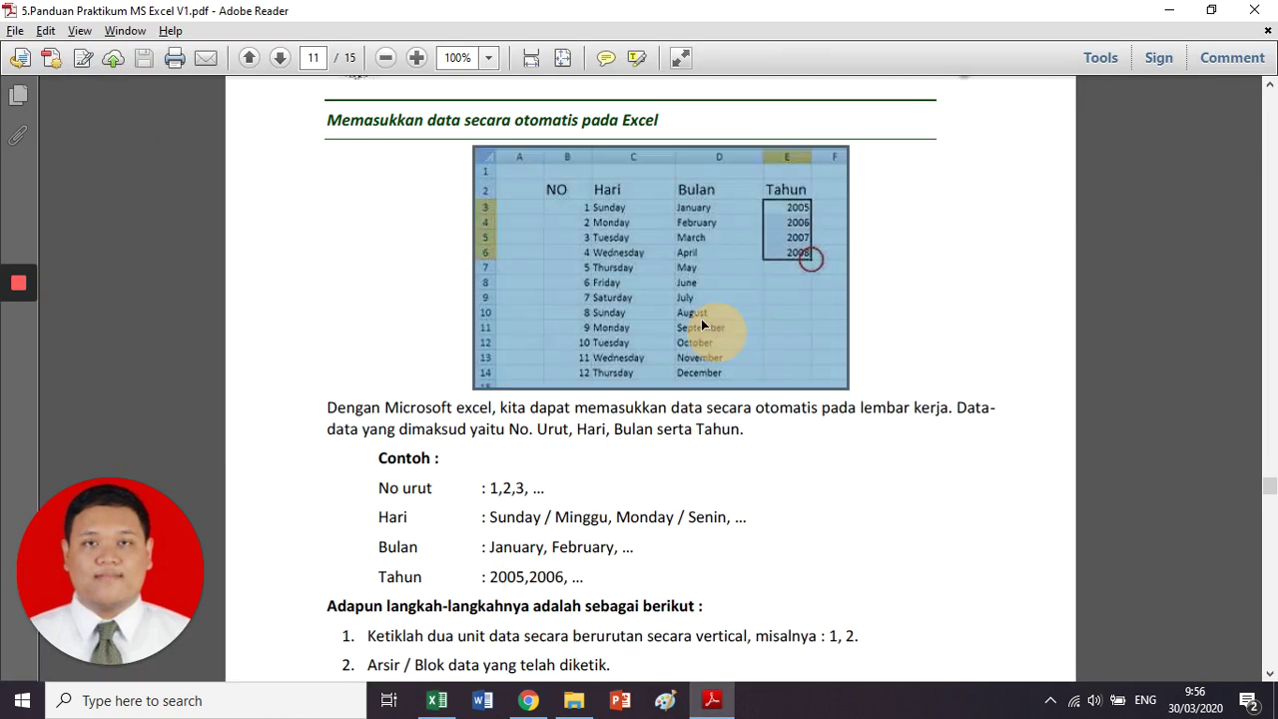
click(773, 312)
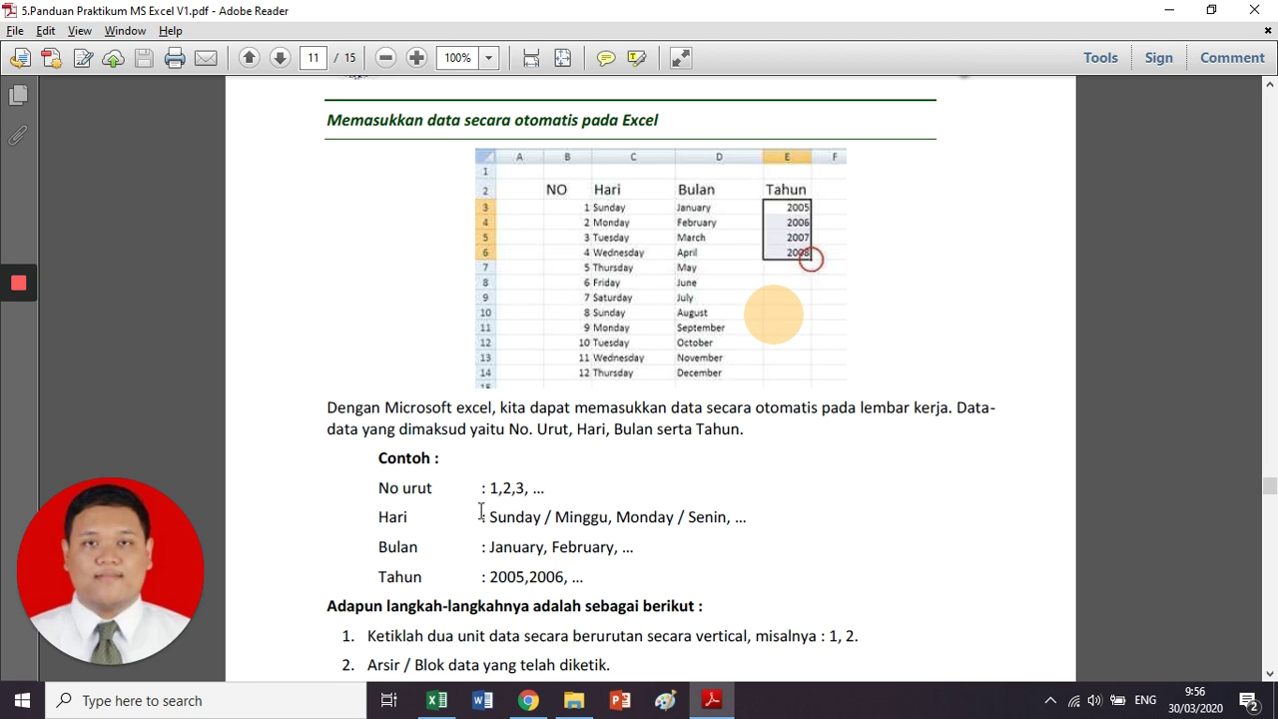
scroll(492, 545, down, 1)
scroll(492, 545, down, 1)
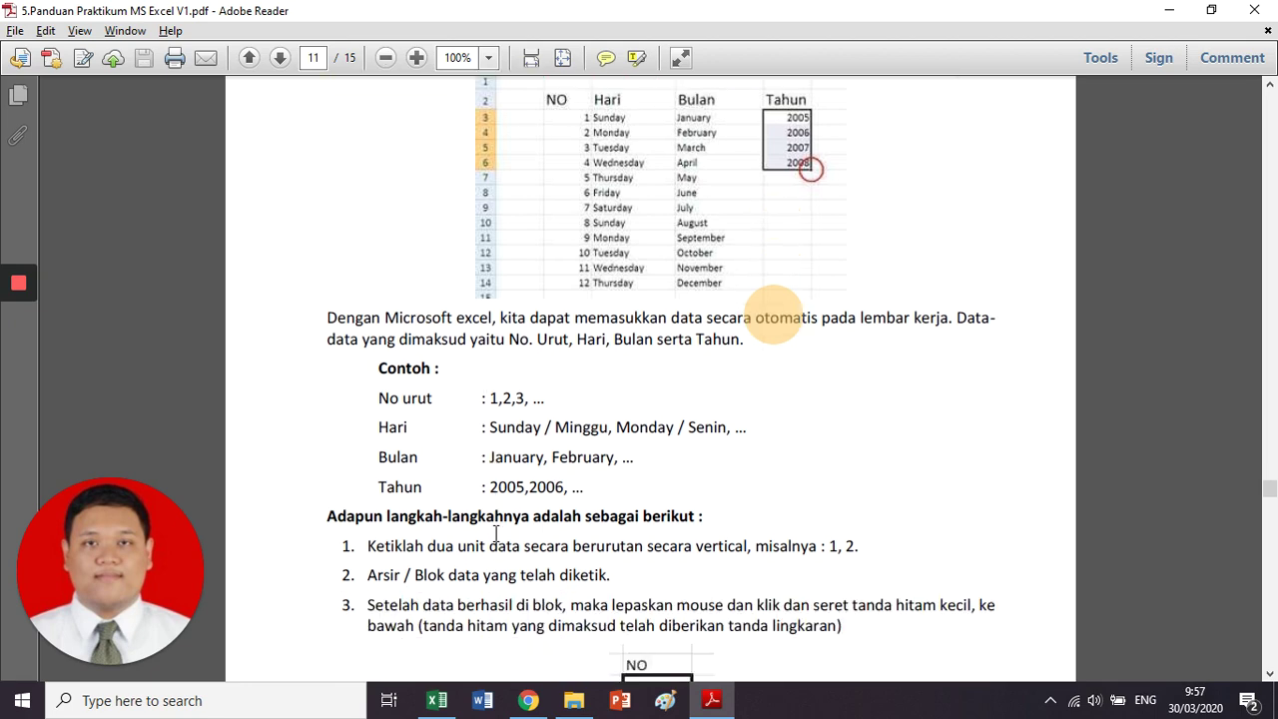
scroll(499, 542, down, 3)
scroll(499, 542, down, 4)
scroll(496, 539, down, 5)
scroll(496, 539, down, 4)
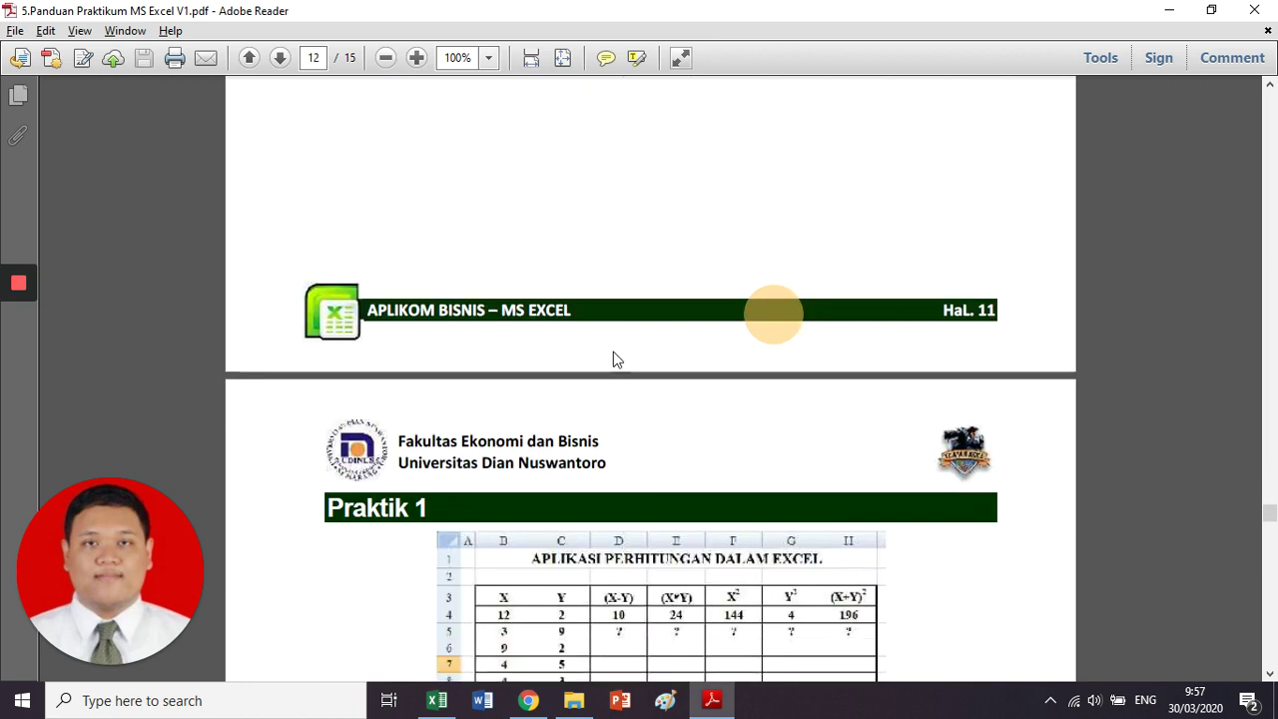
scroll(730, 400, down, 2)
scroll(730, 397, down, 3)
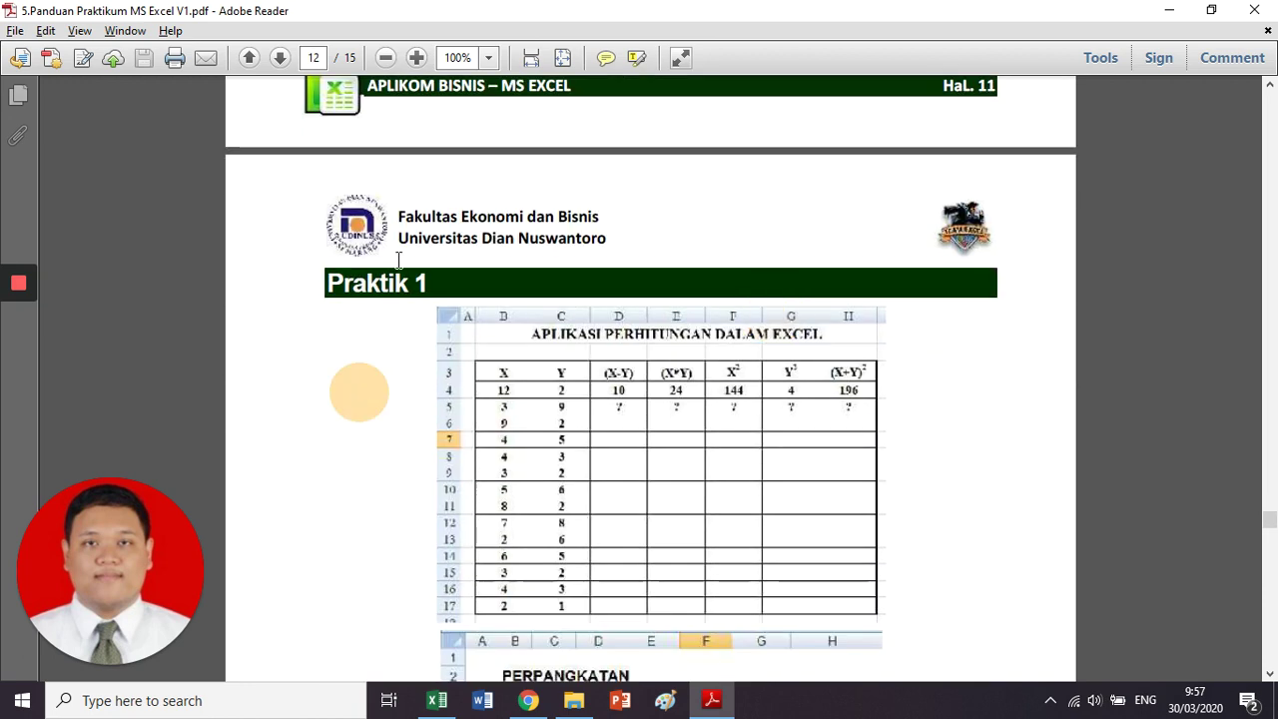
scroll(427, 374, down, 3)
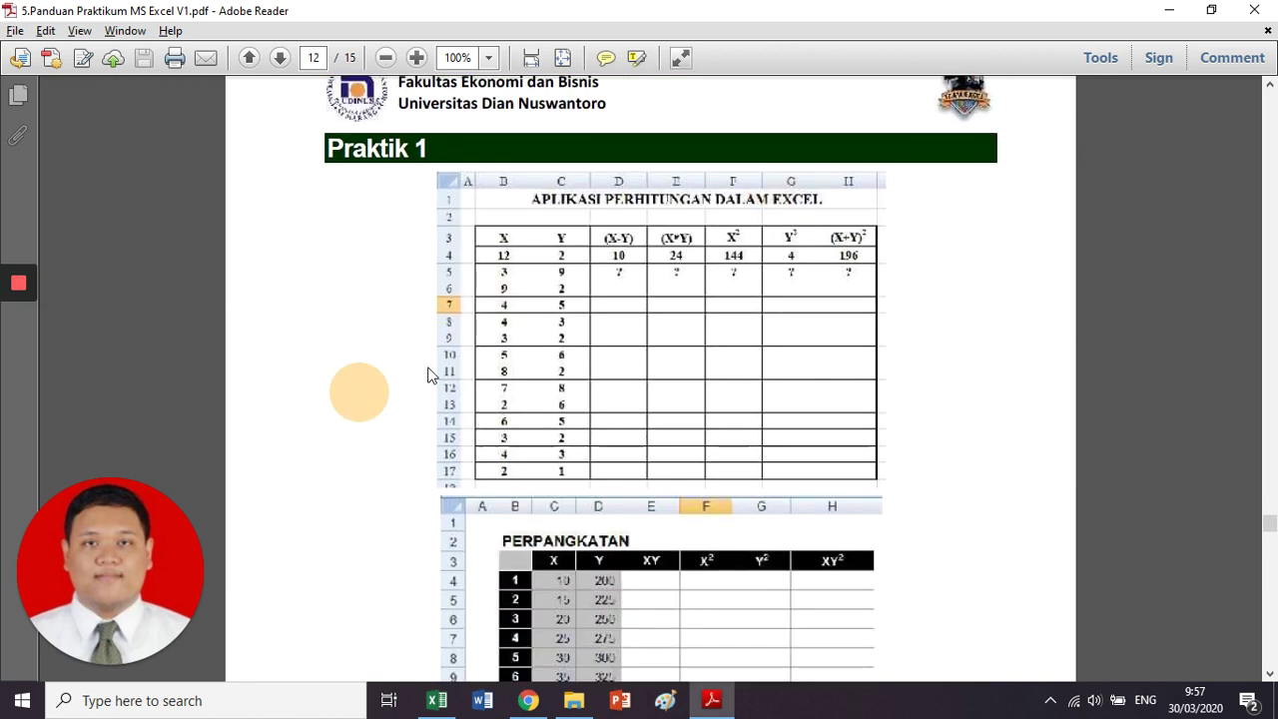
scroll(428, 374, down, 1)
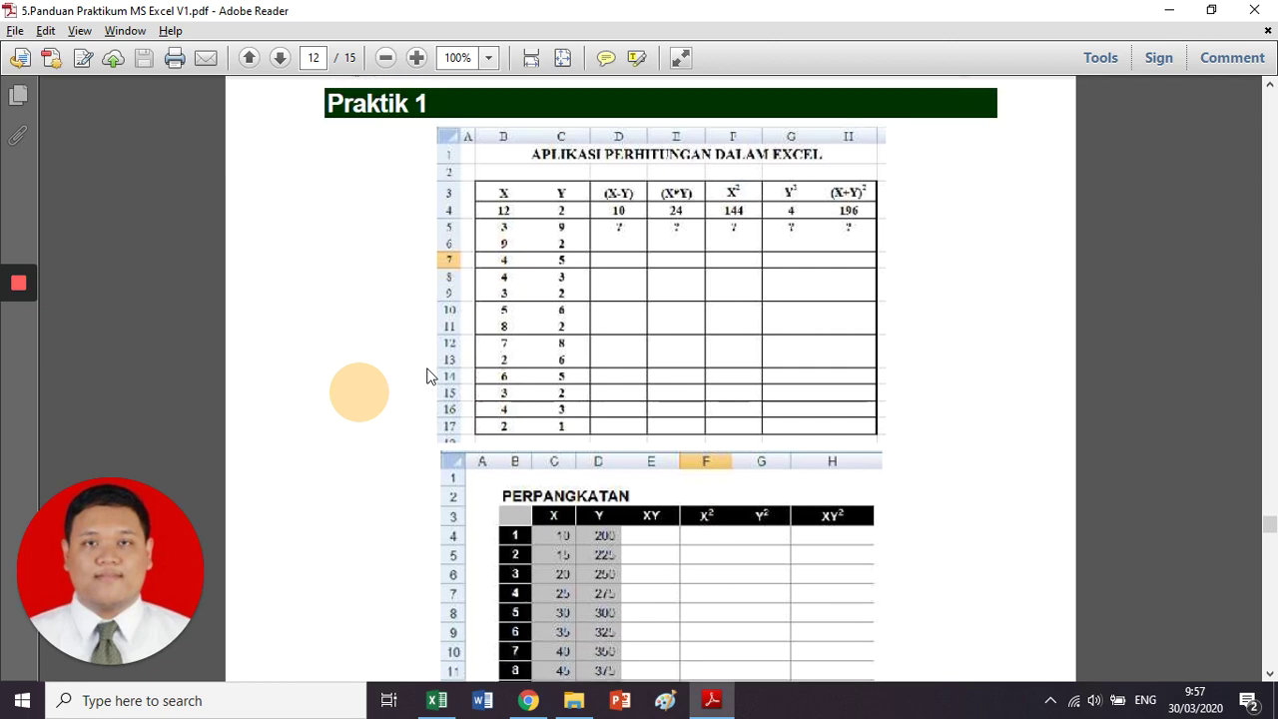
click(670, 326)
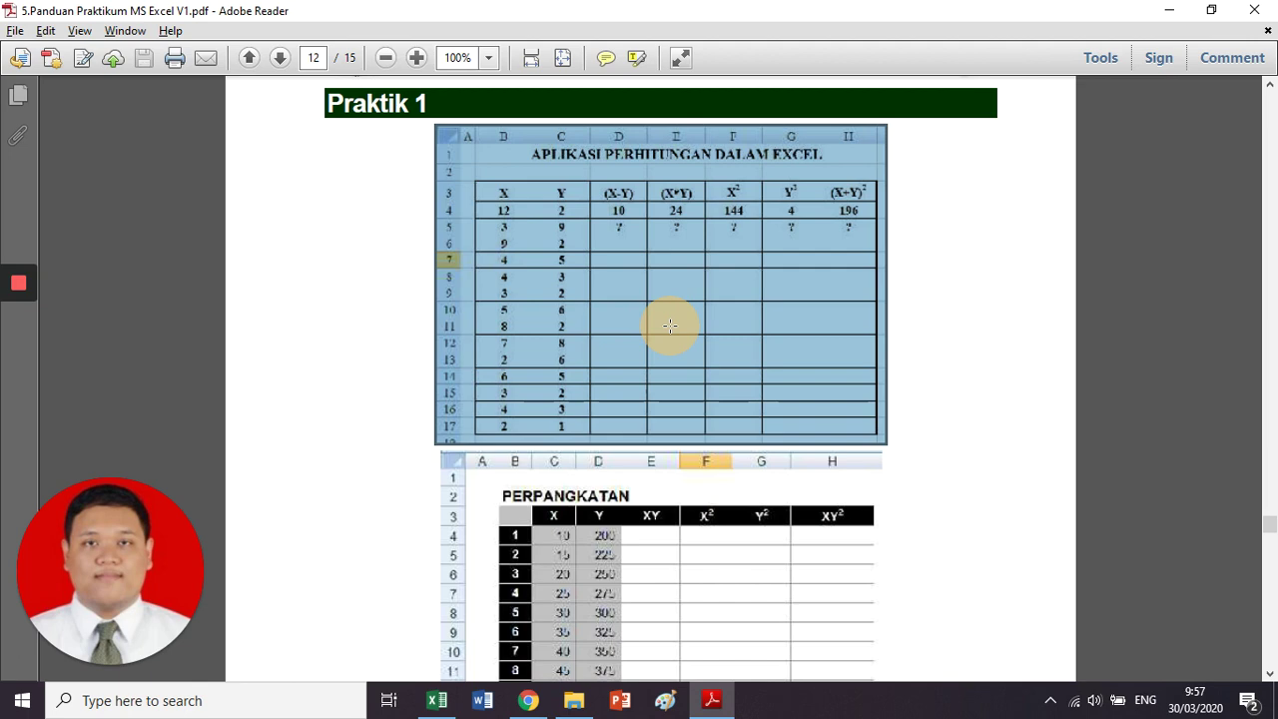
click(669, 324)
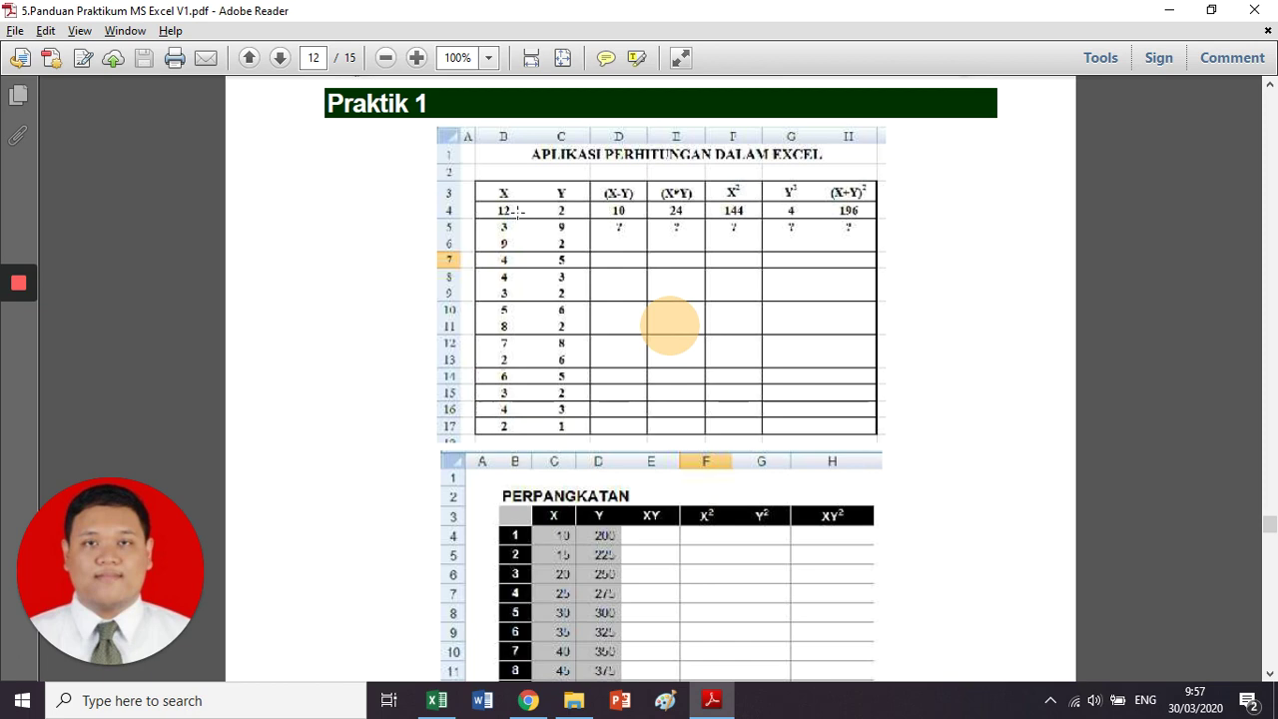
click(549, 204)
click(549, 204)
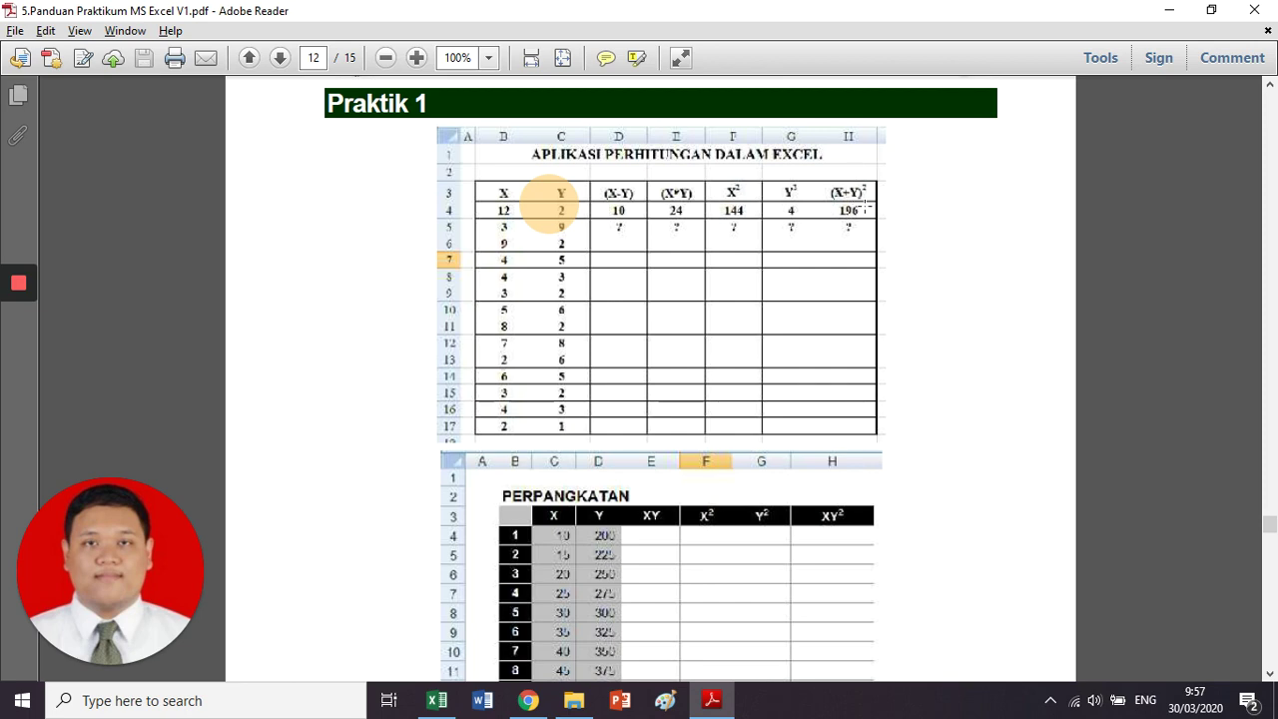
click(866, 210)
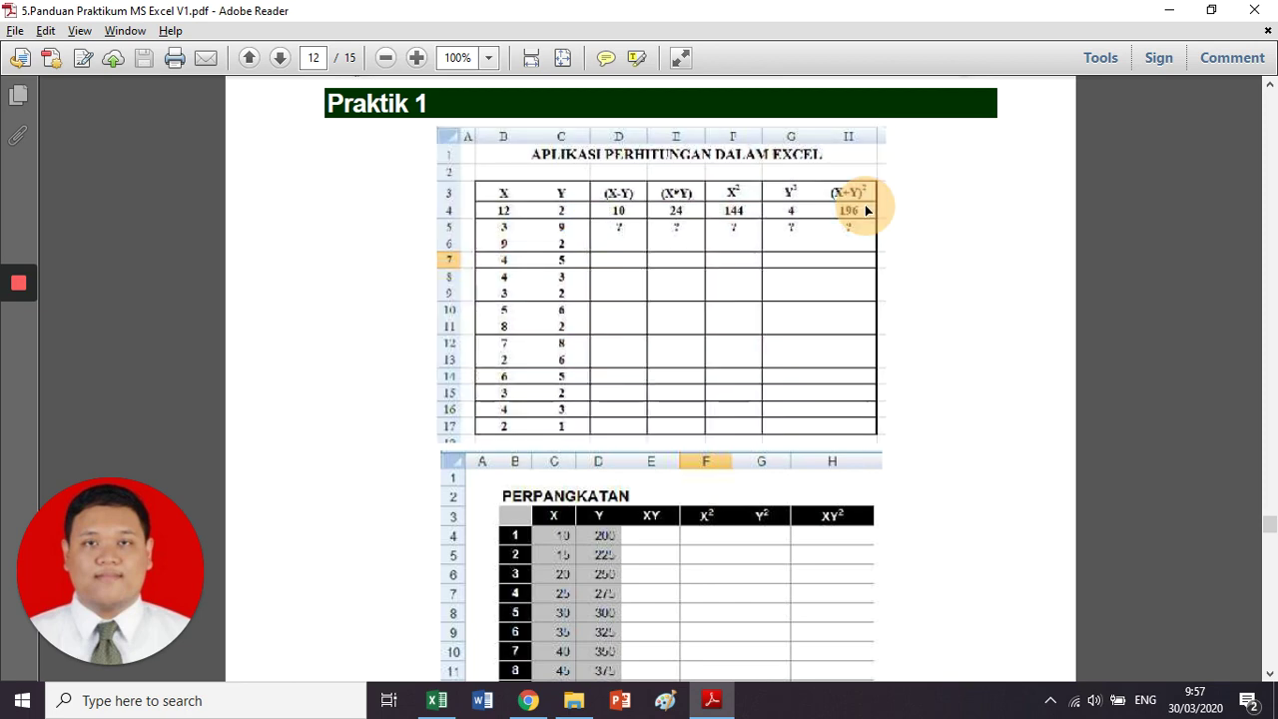
scroll(866, 207, down, 1)
scroll(865, 206, down, 3)
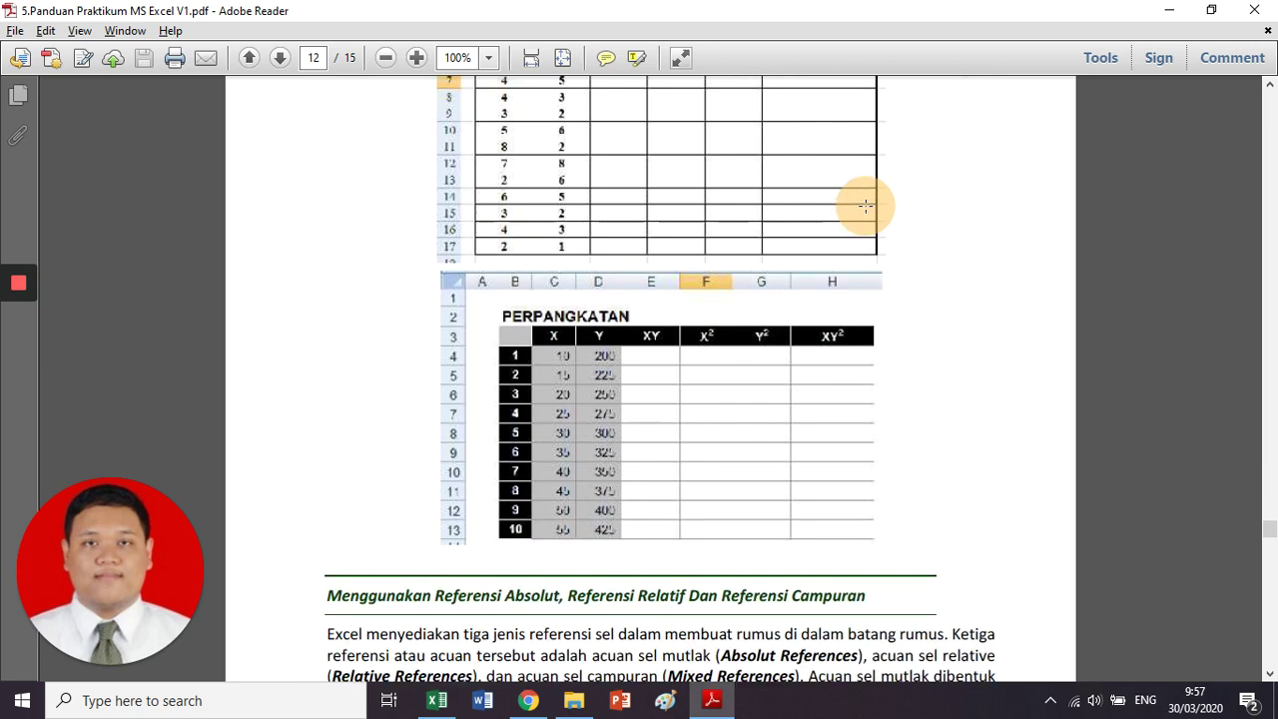
click(773, 293)
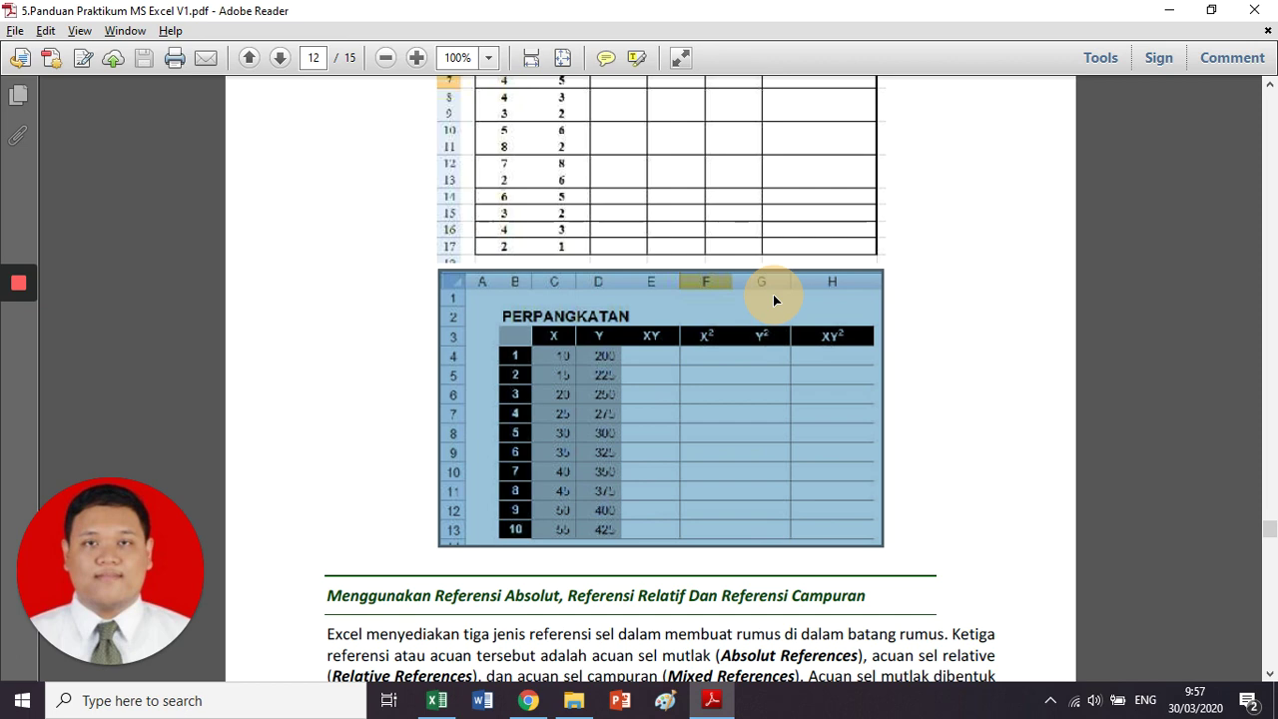
scroll(772, 294, up, 3)
click(721, 241)
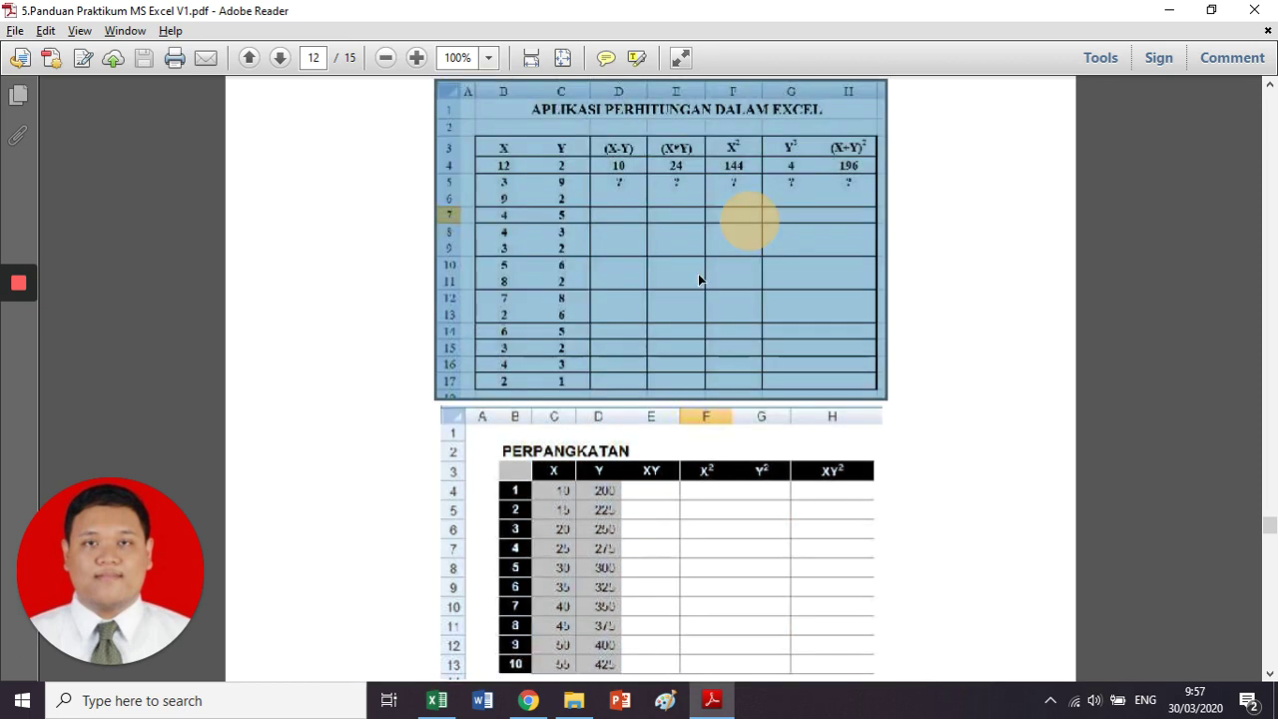
scroll(698, 278, down, 1)
scroll(699, 277, down, 5)
click(699, 270)
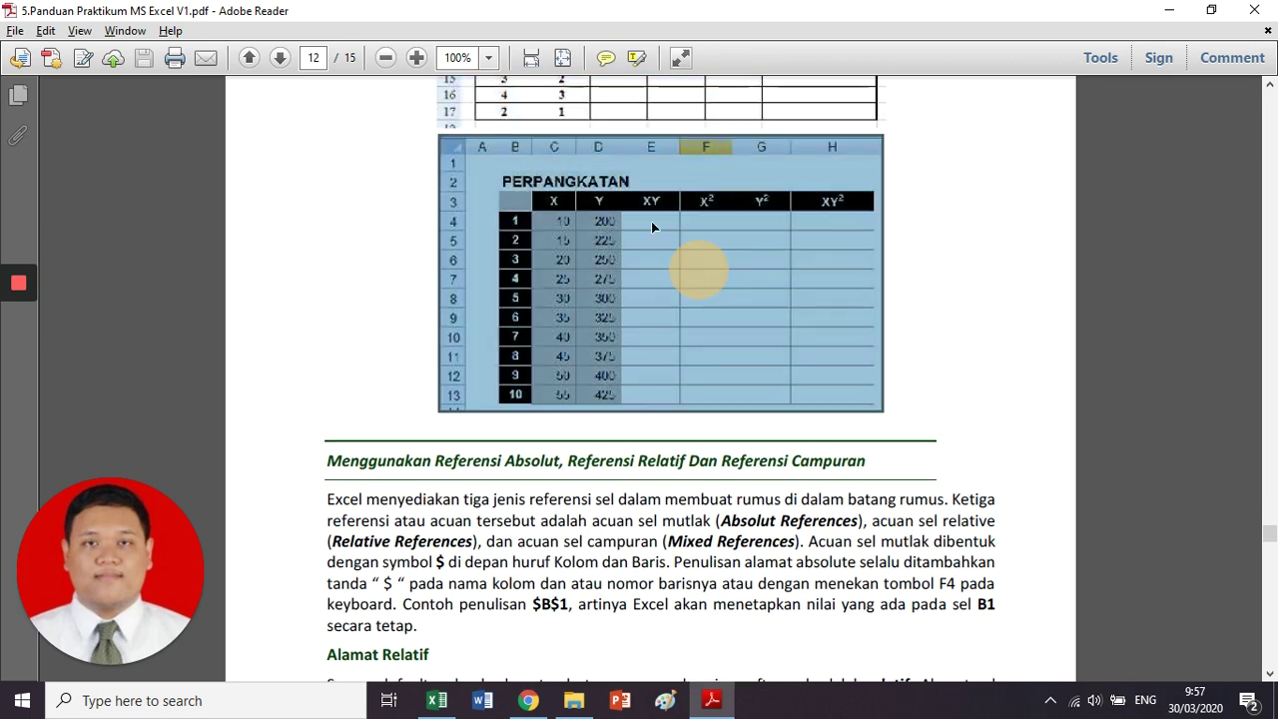
click(751, 296)
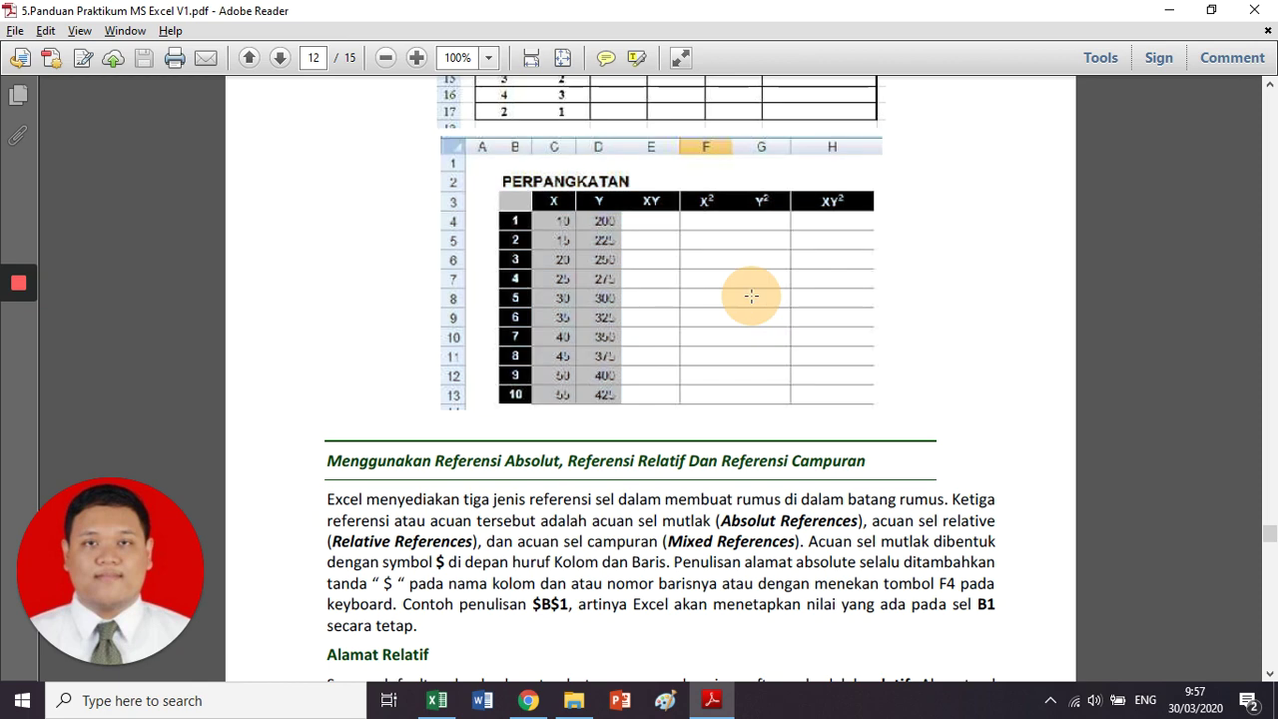
scroll(750, 296, up, 3)
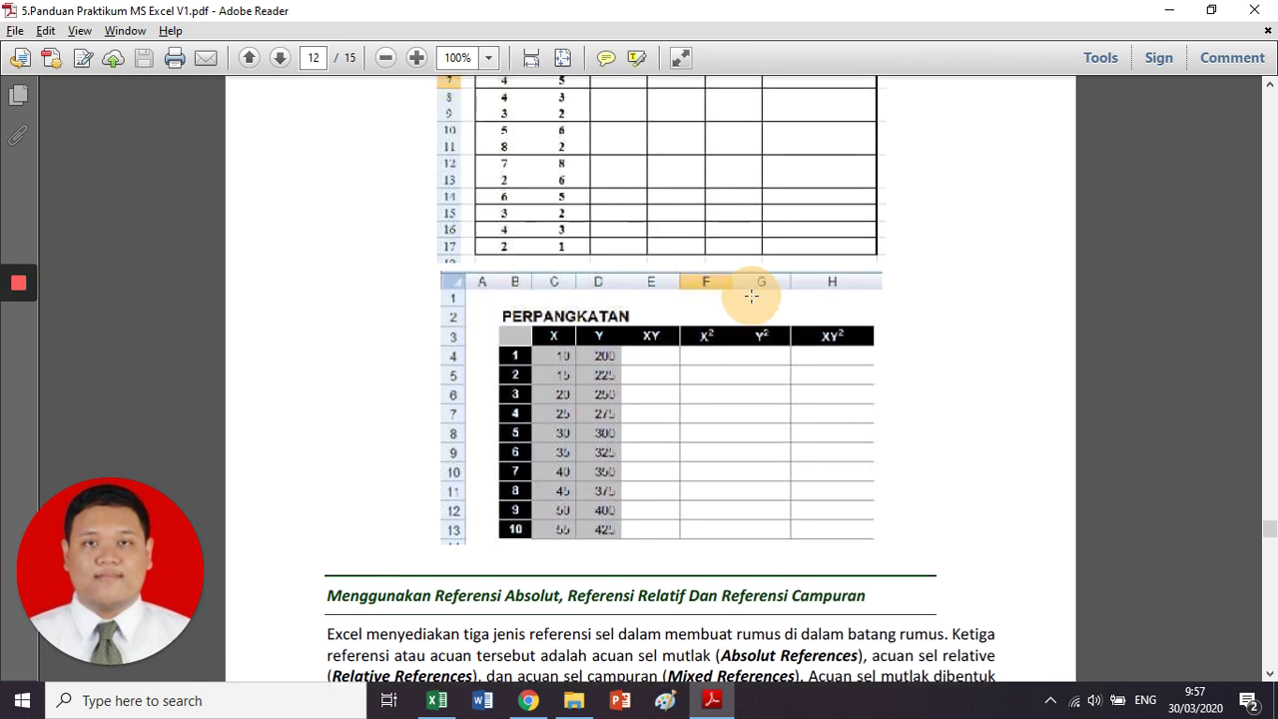
scroll(750, 295, up, 1)
click(727, 233)
click(727, 396)
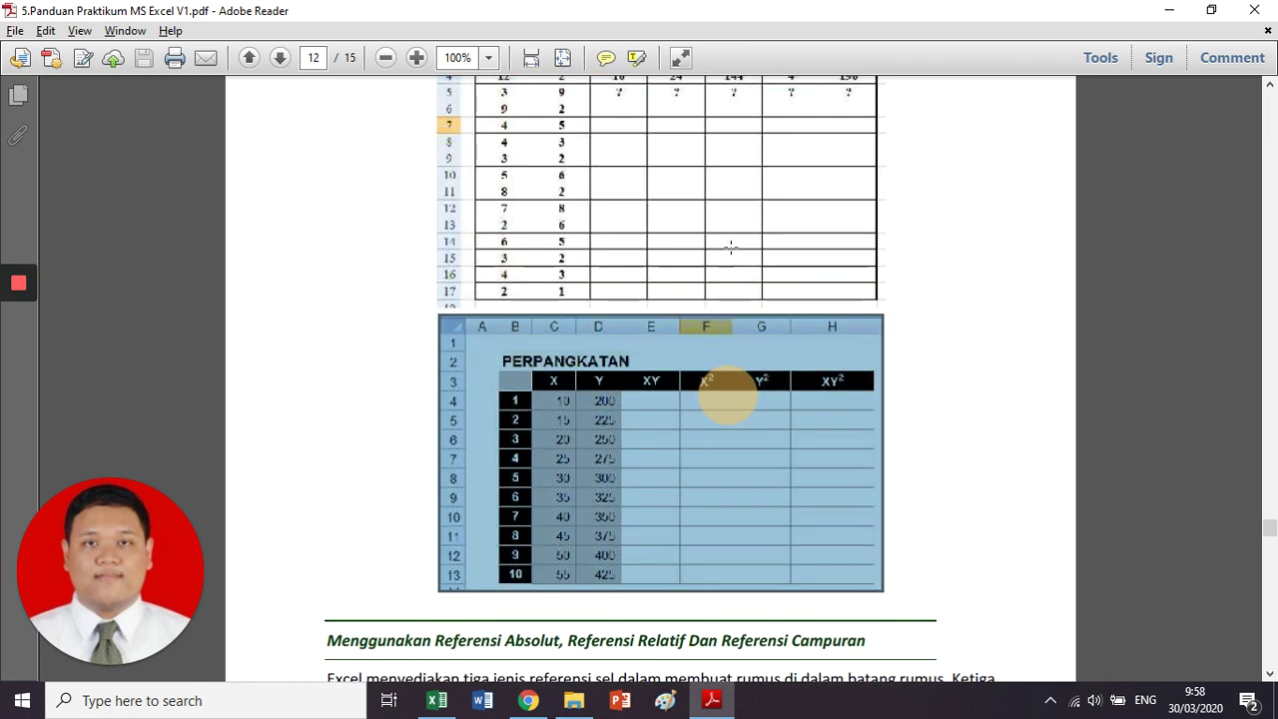
click(730, 247)
click(719, 399)
click(708, 262)
click(353, 285)
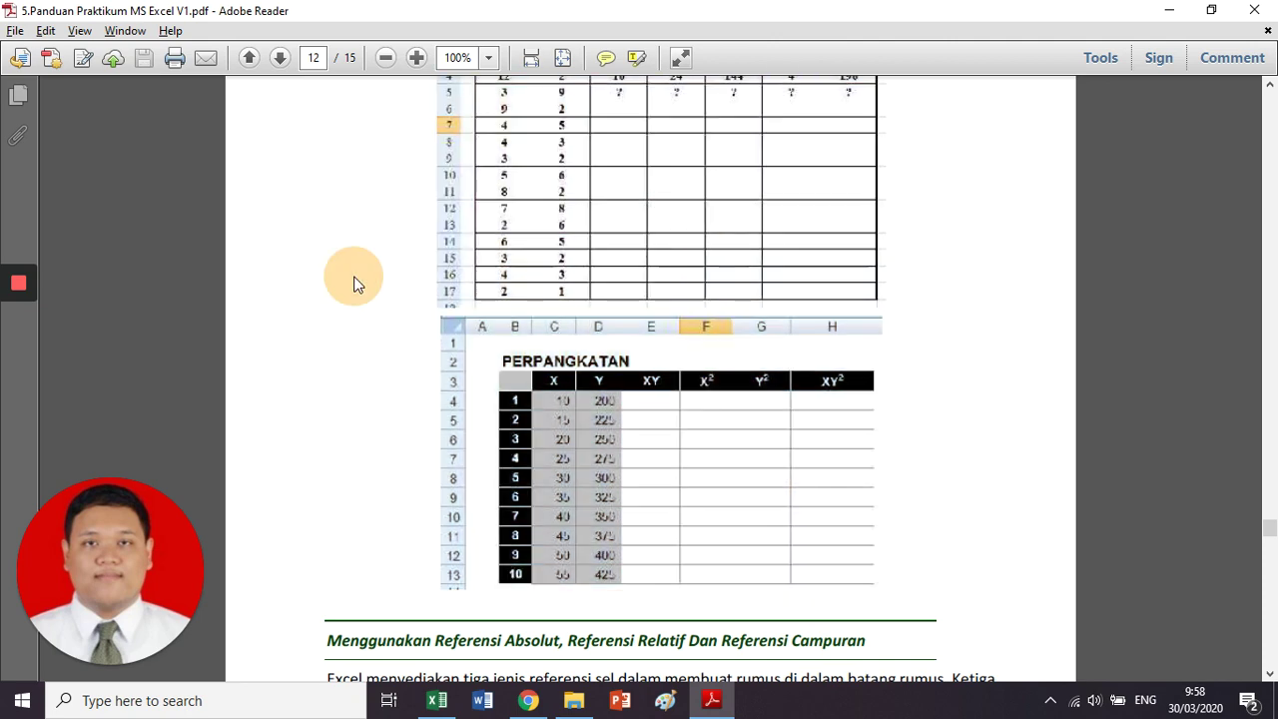
scroll(353, 285, up, 2)
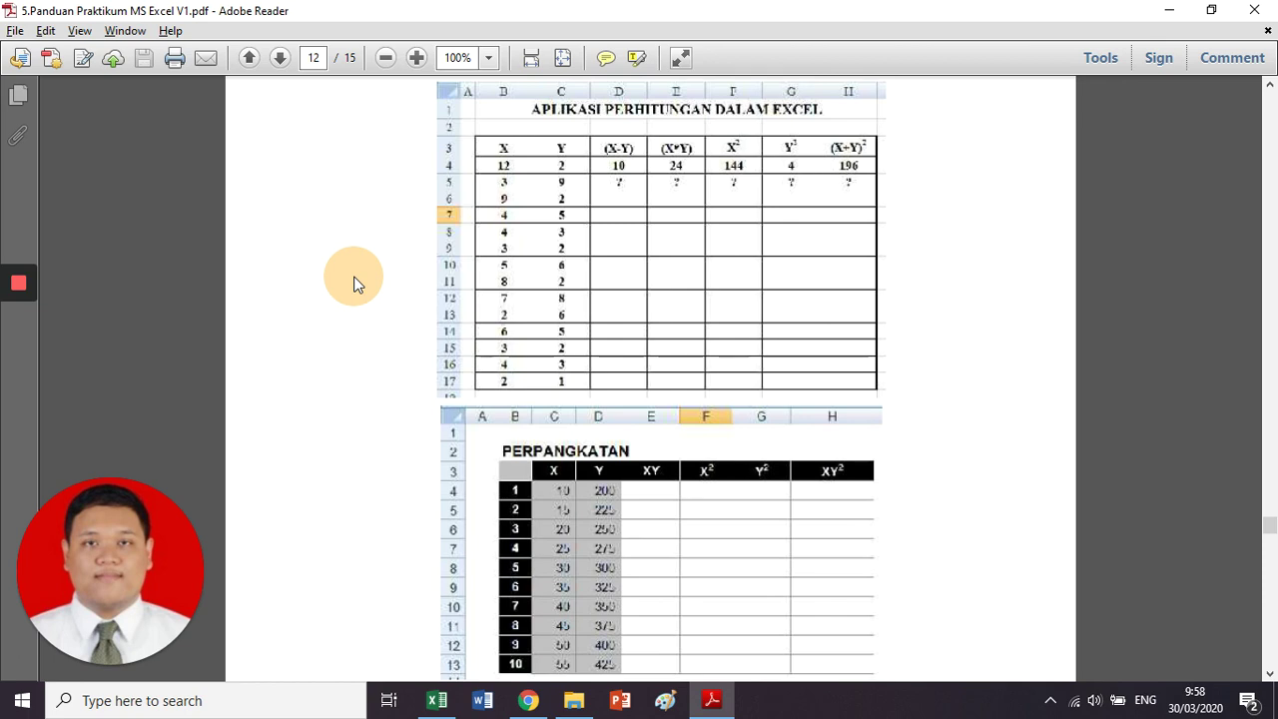
key(alt+Tab)
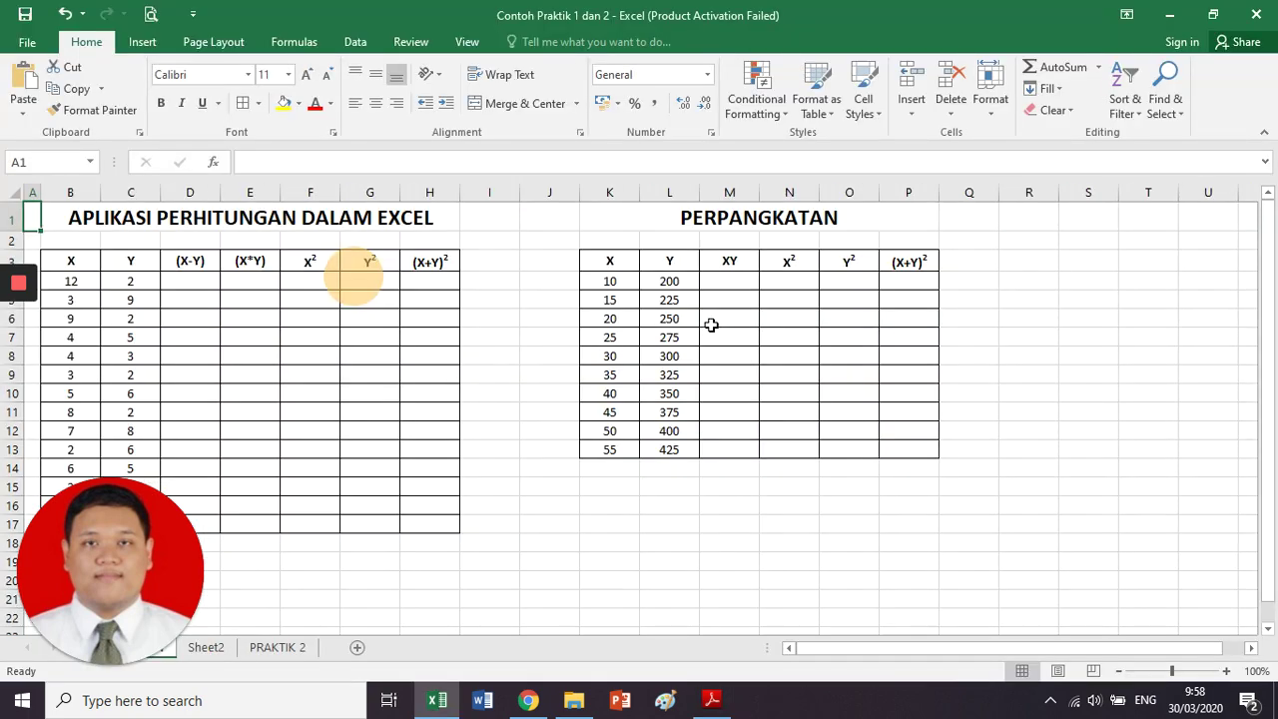
Insert three blank columns before column A, shifting the tables so X sits in column E
click(567, 263)
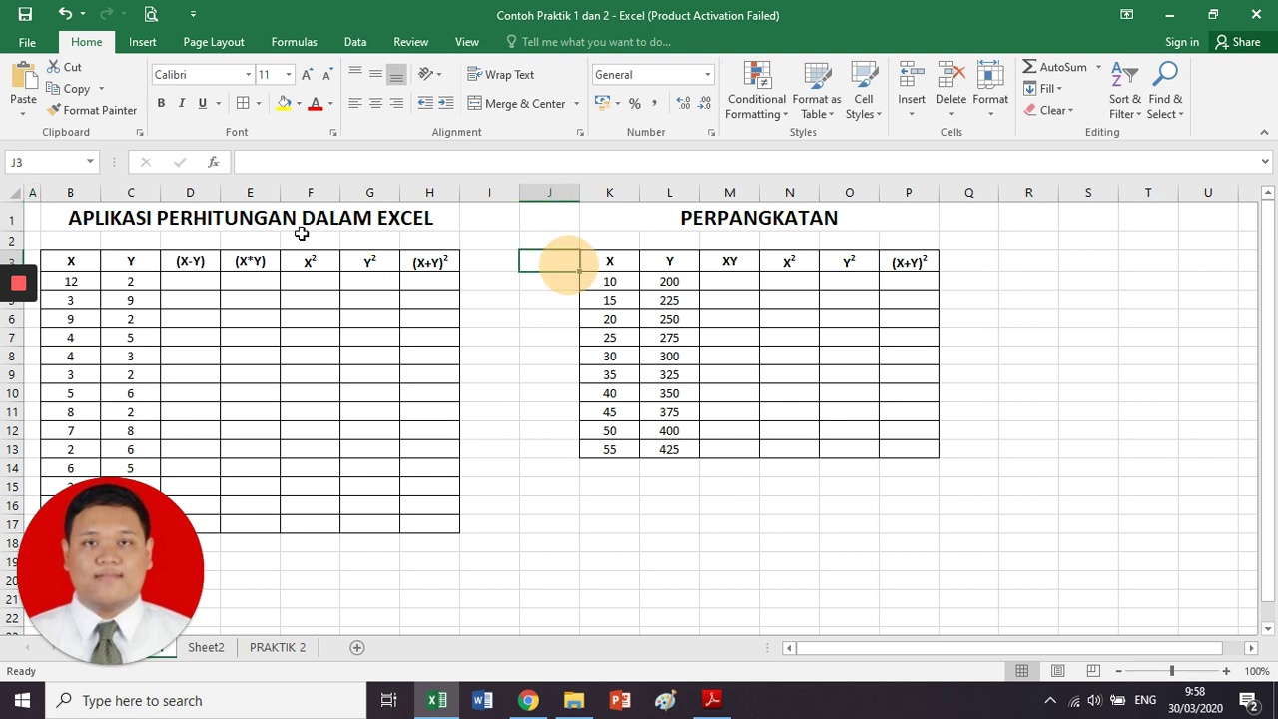
right_click(29, 187)
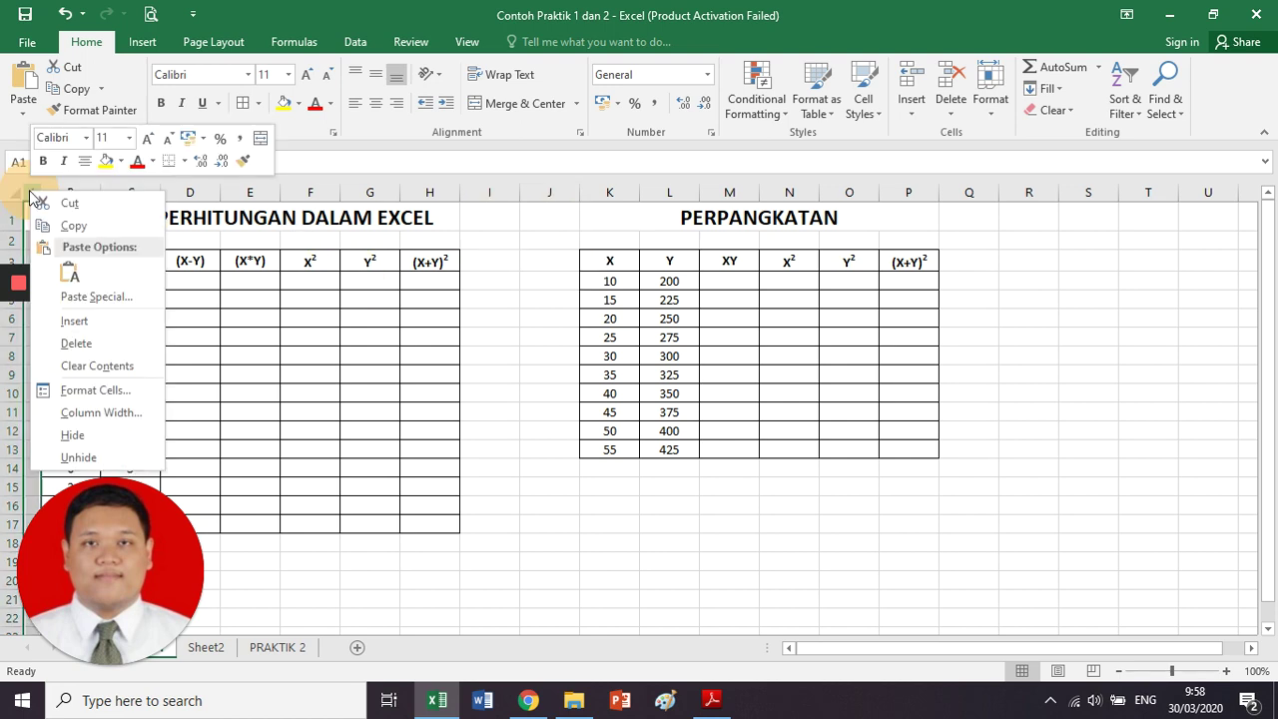
click(153, 321)
right_click(84, 190)
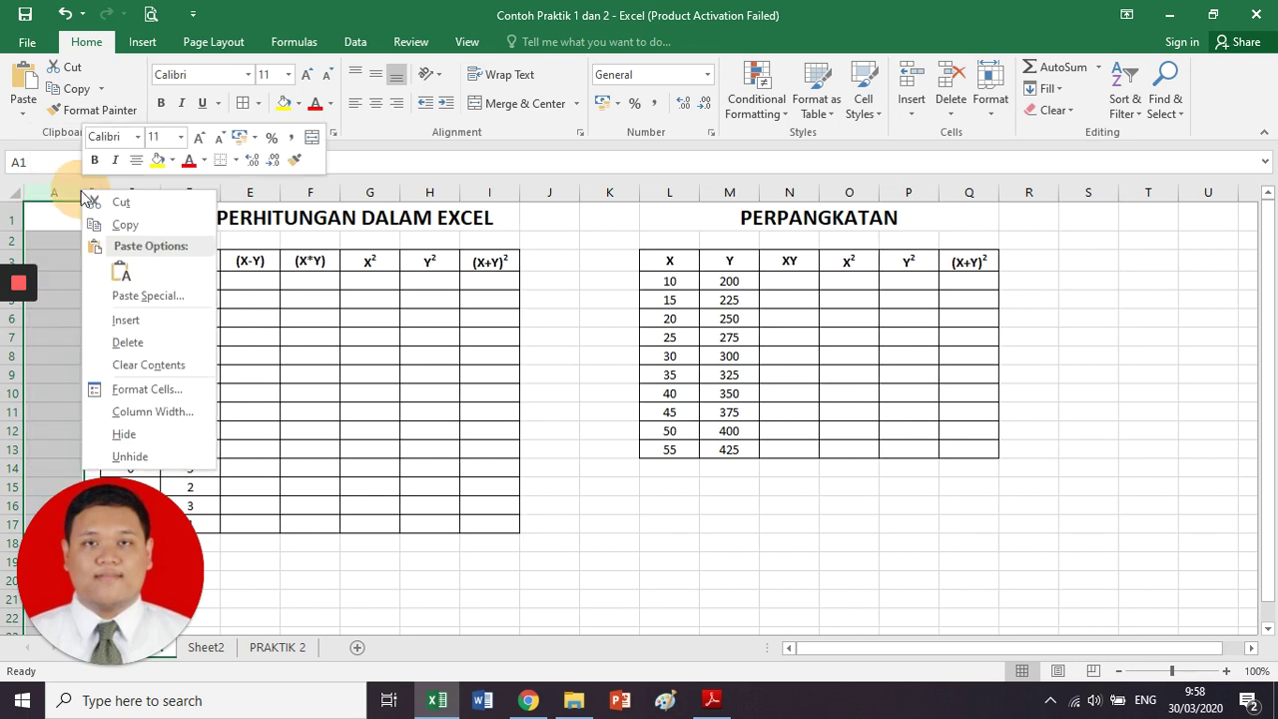
click(150, 322)
right_click(110, 192)
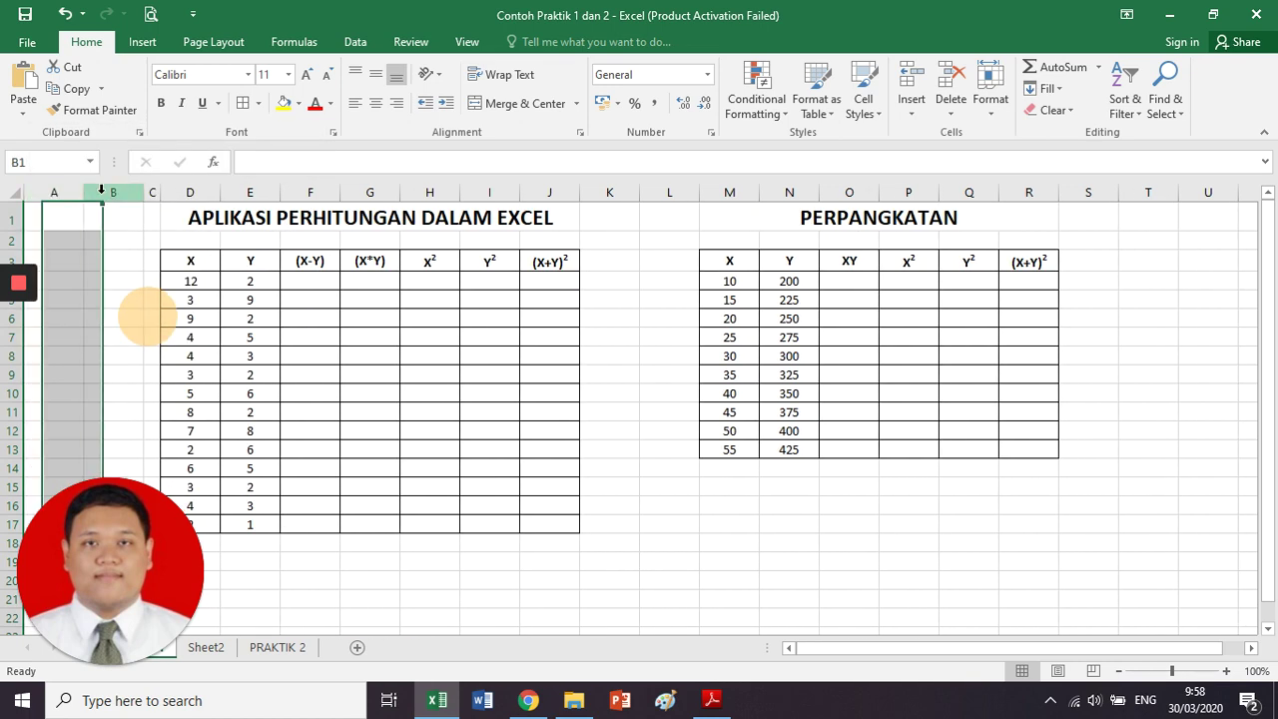
click(150, 321)
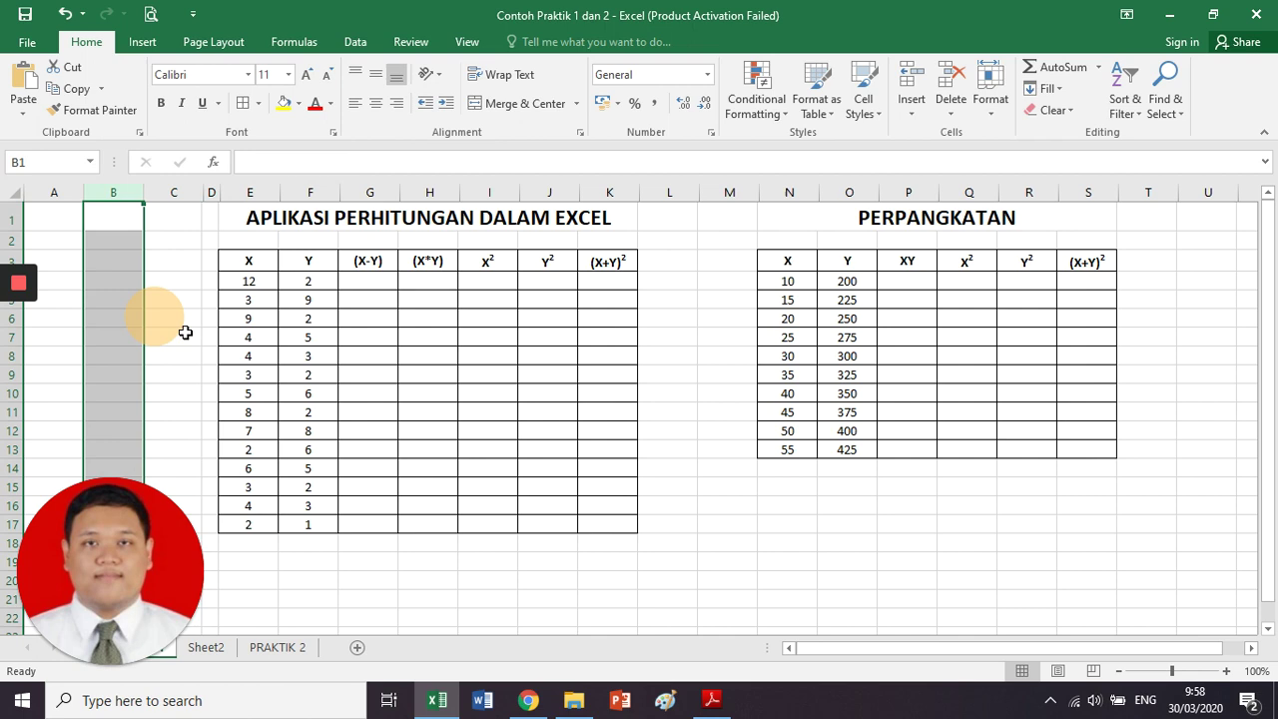
click(672, 377)
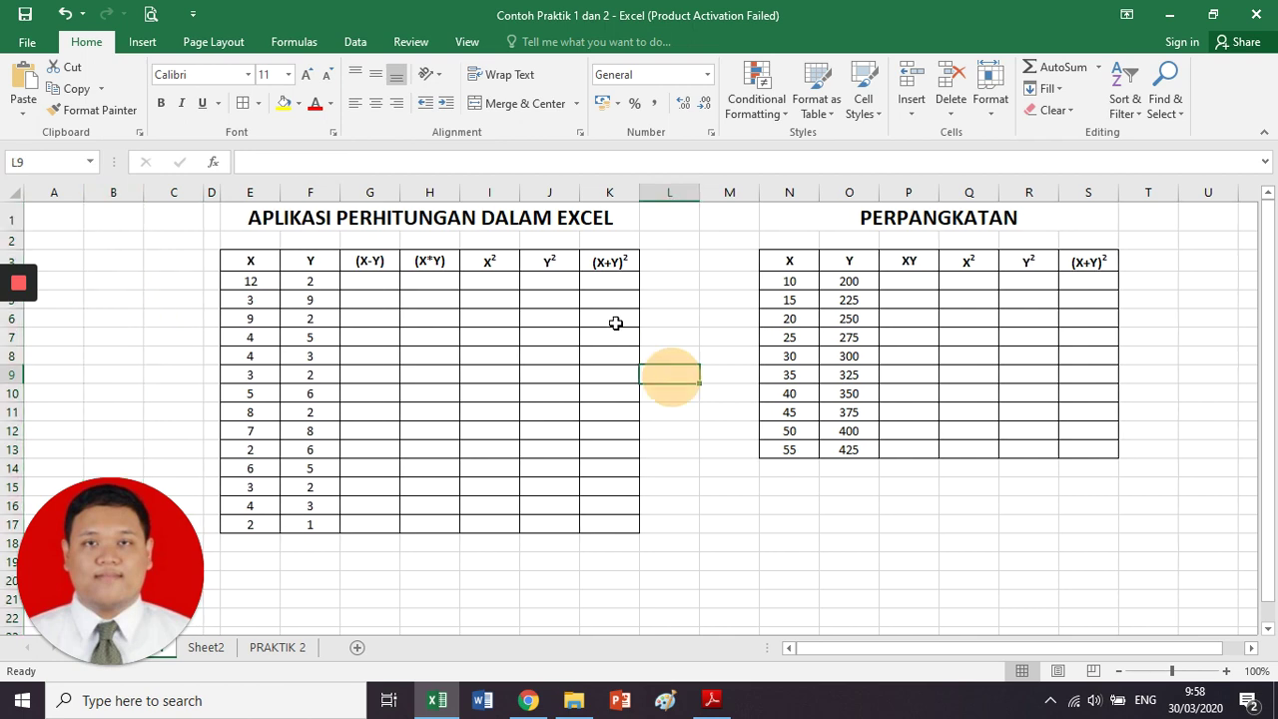
click(365, 283)
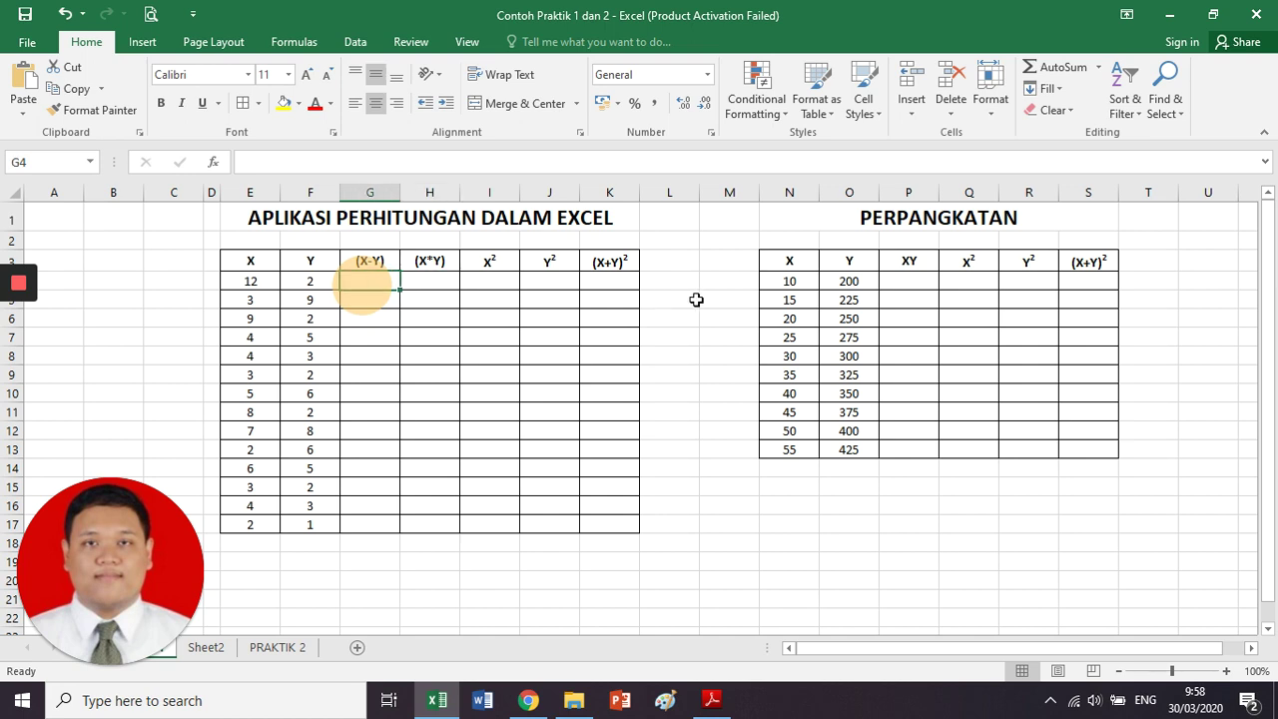
Enter =E4-F4 in G4 so (X-Y) shows 10
text(=)
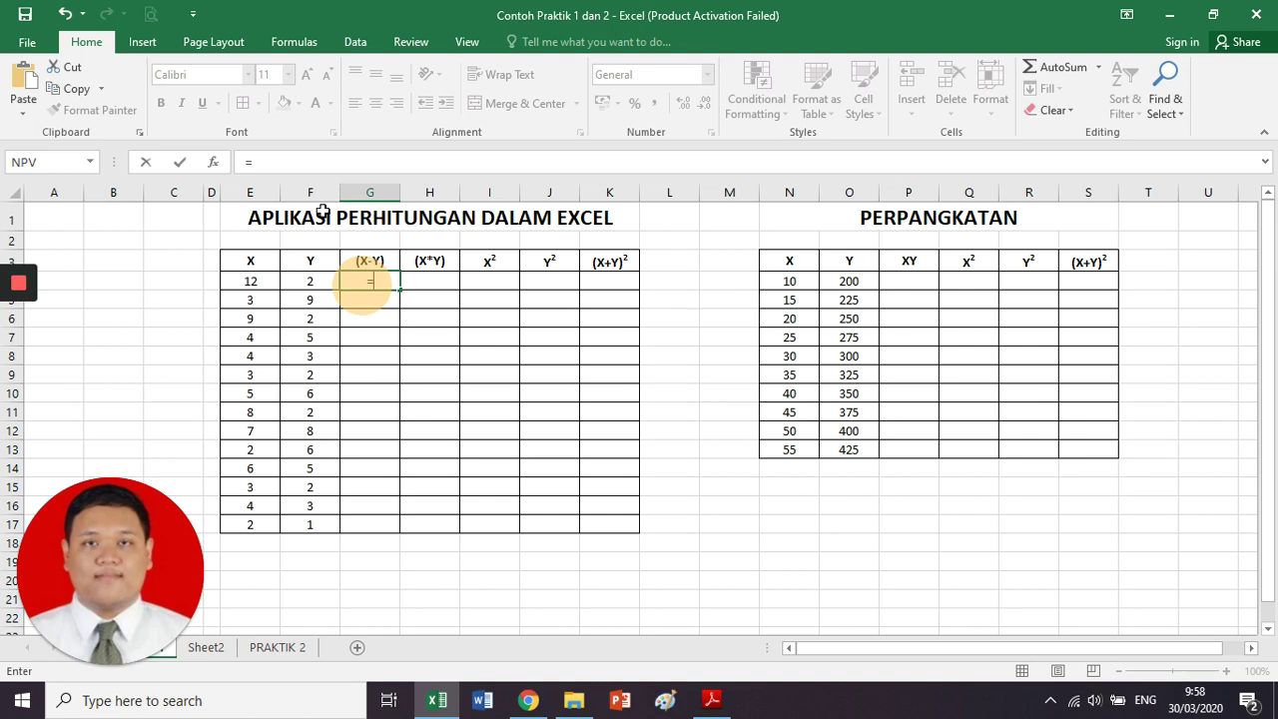
click(253, 279)
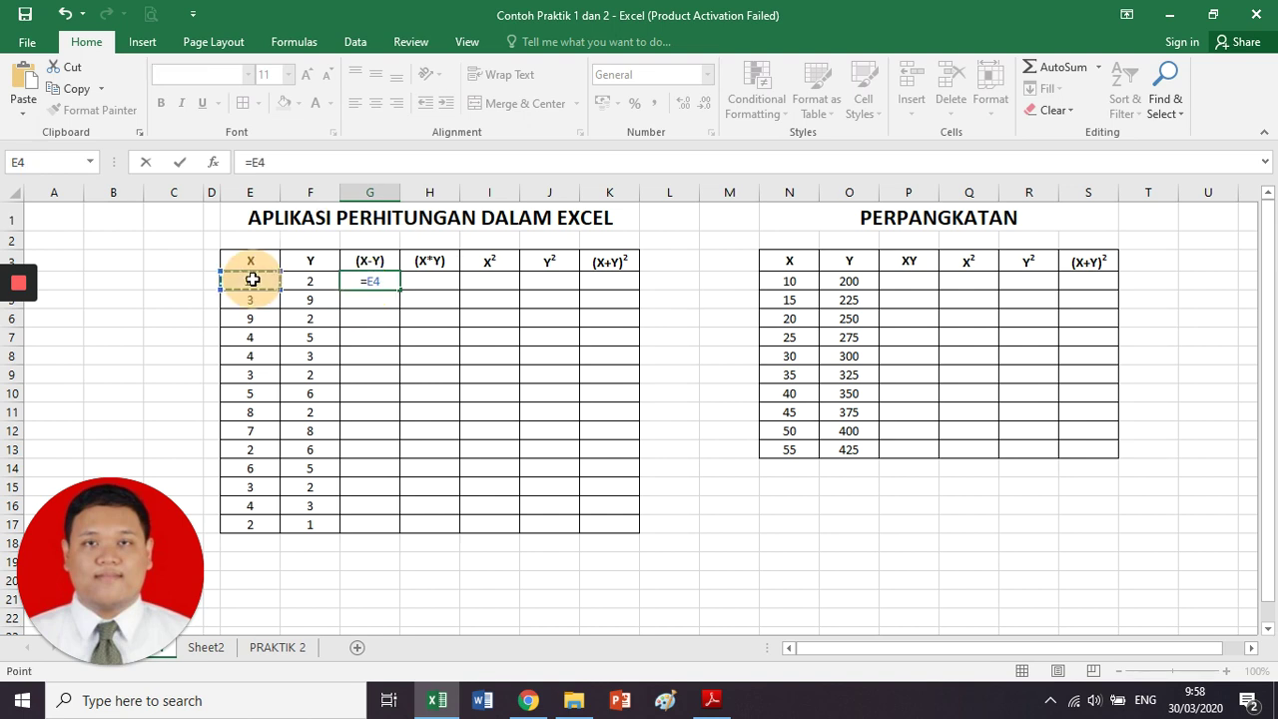
text(-)
click(312, 284)
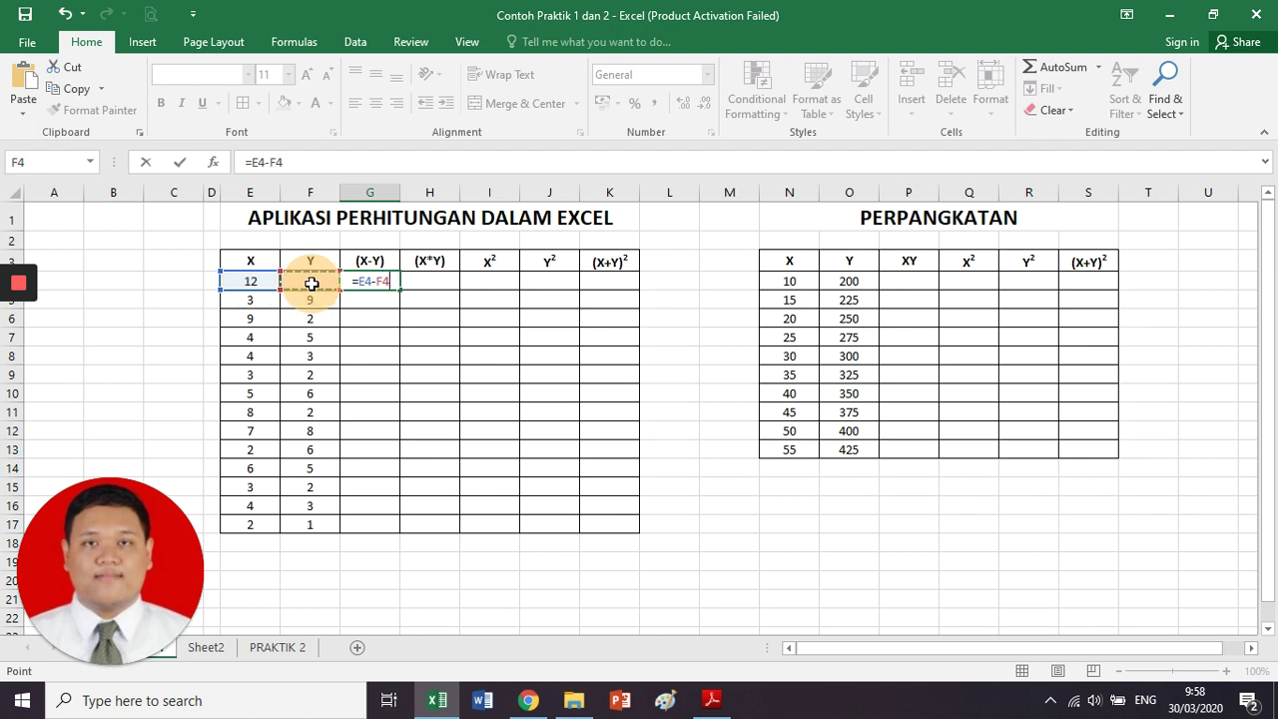
key(ctrl+Return)
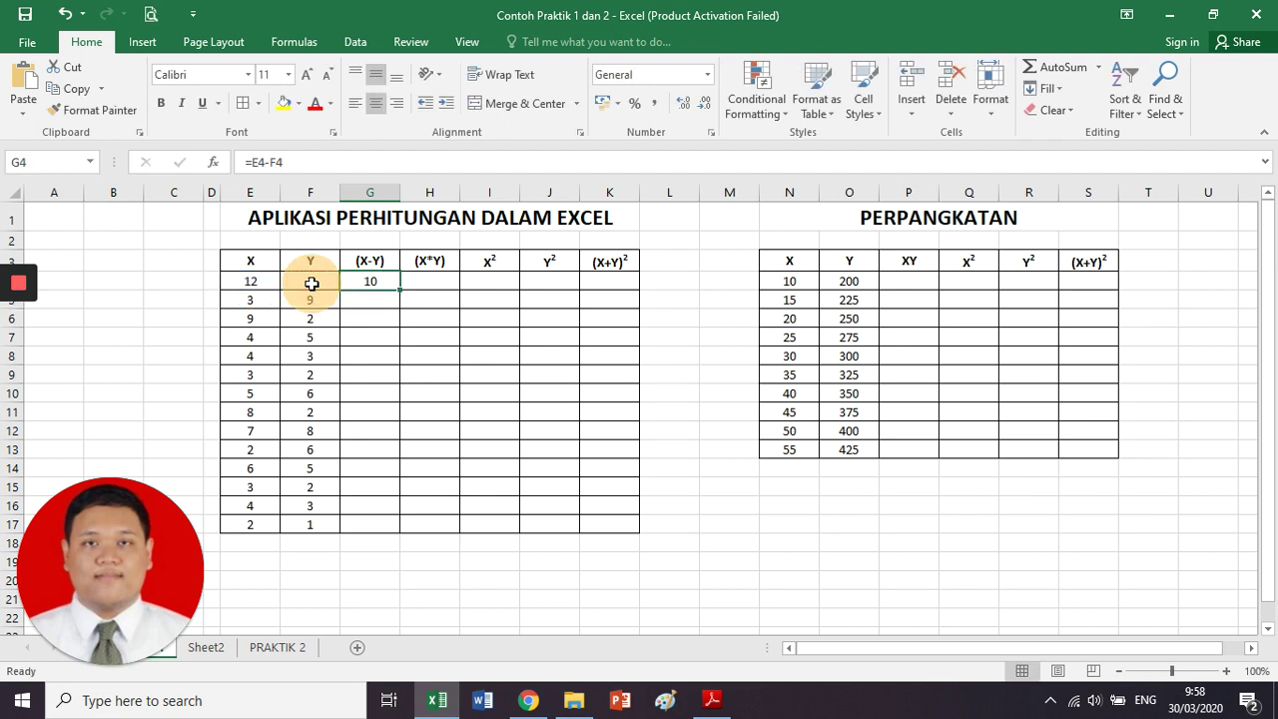
key(Right)
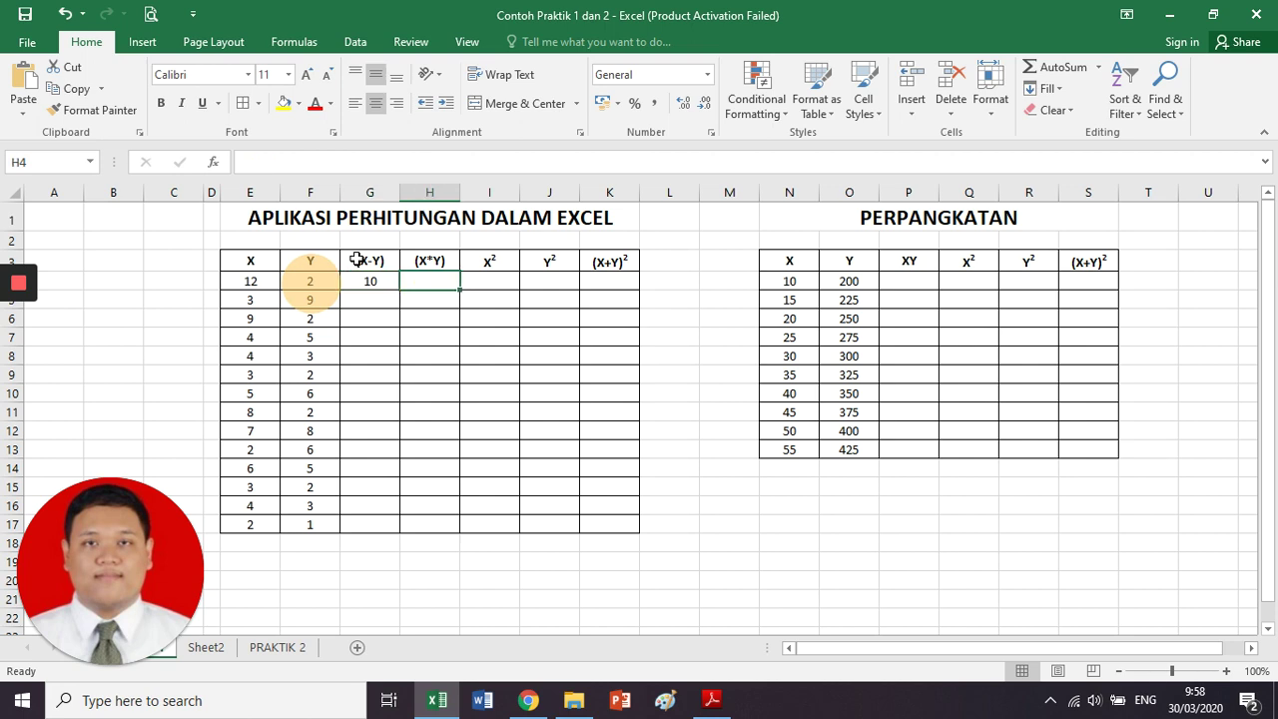
Enter =E4*F4 in H4 so (X*Y) shows 24
text(=)
click(261, 281)
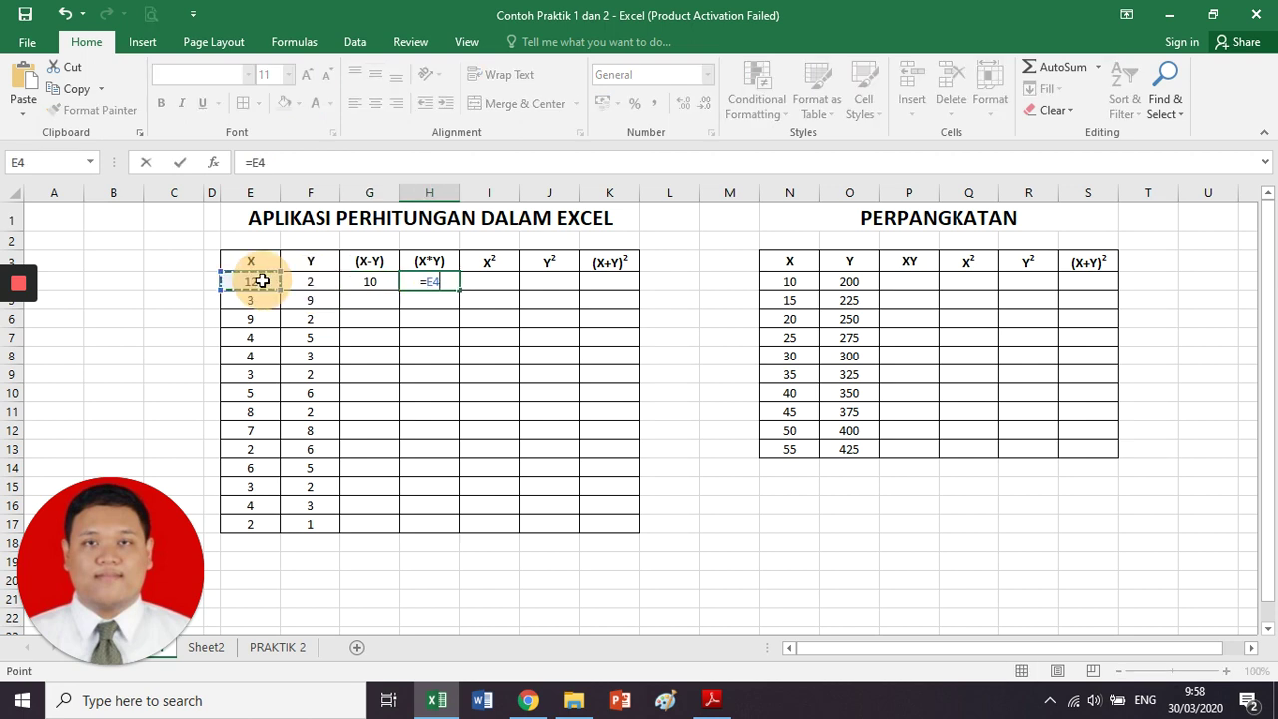
text(*)
click(298, 280)
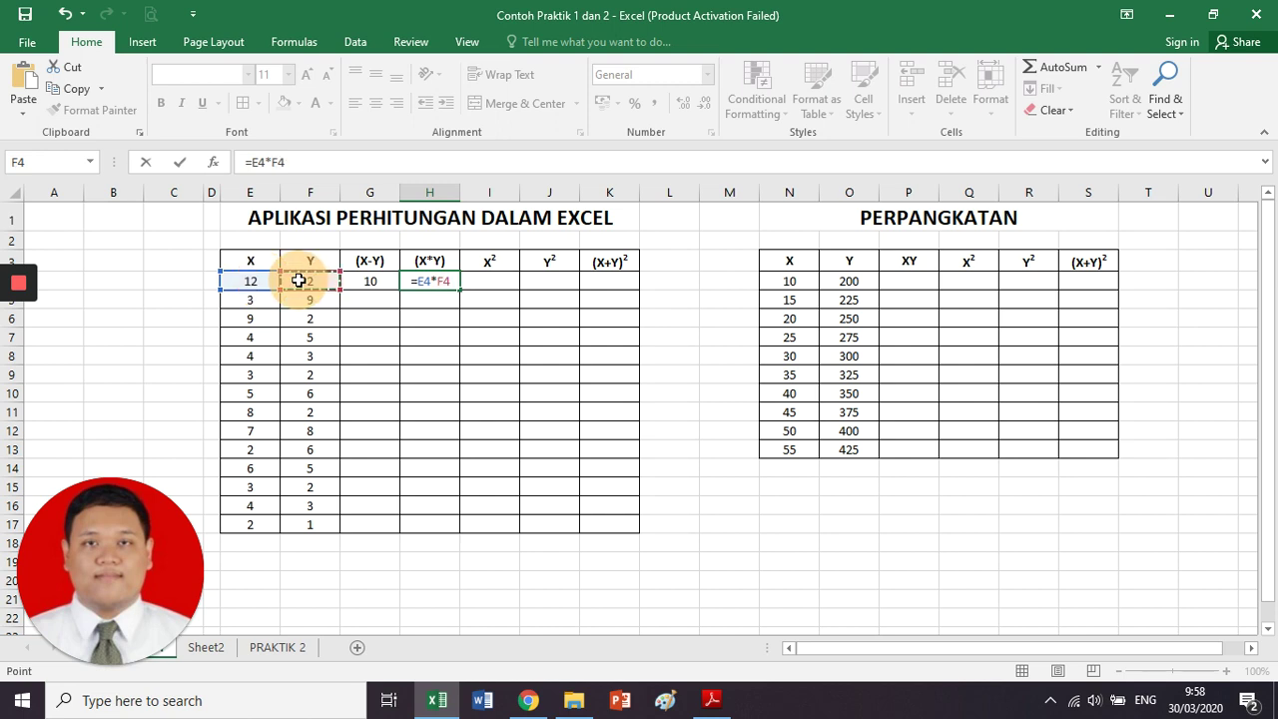
text())
key(Return)
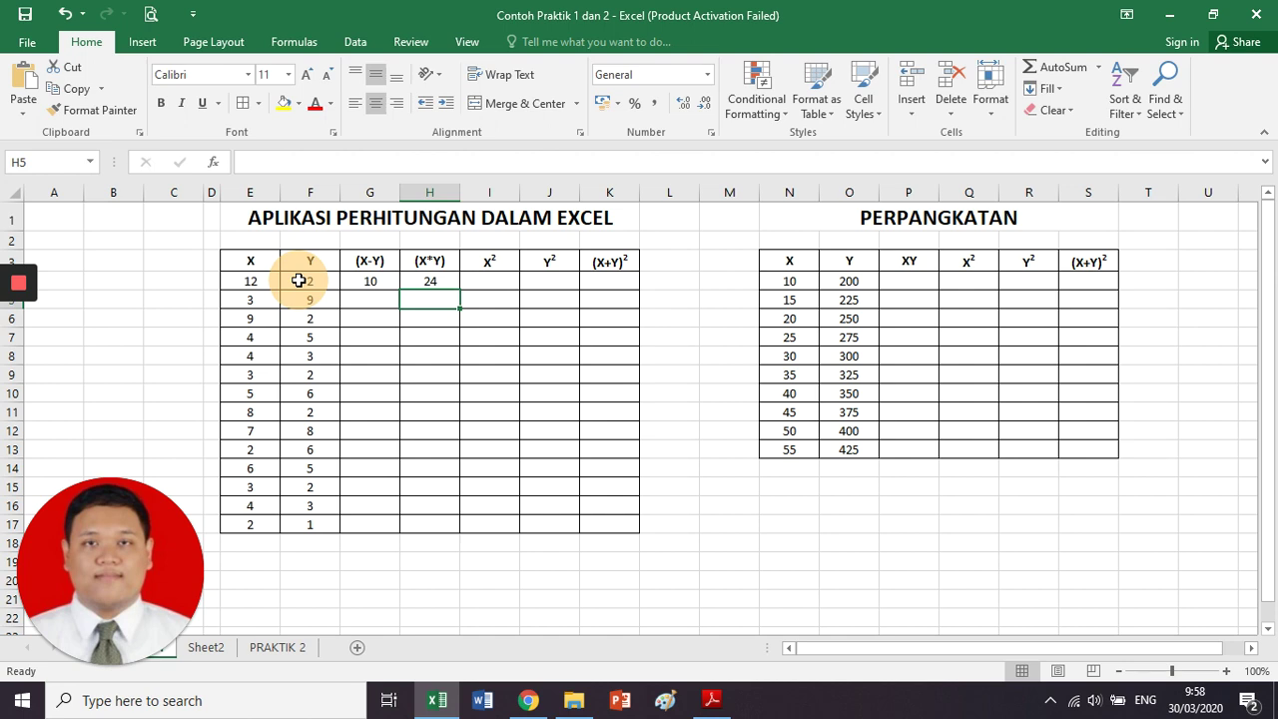
key(Up)
key(Right)
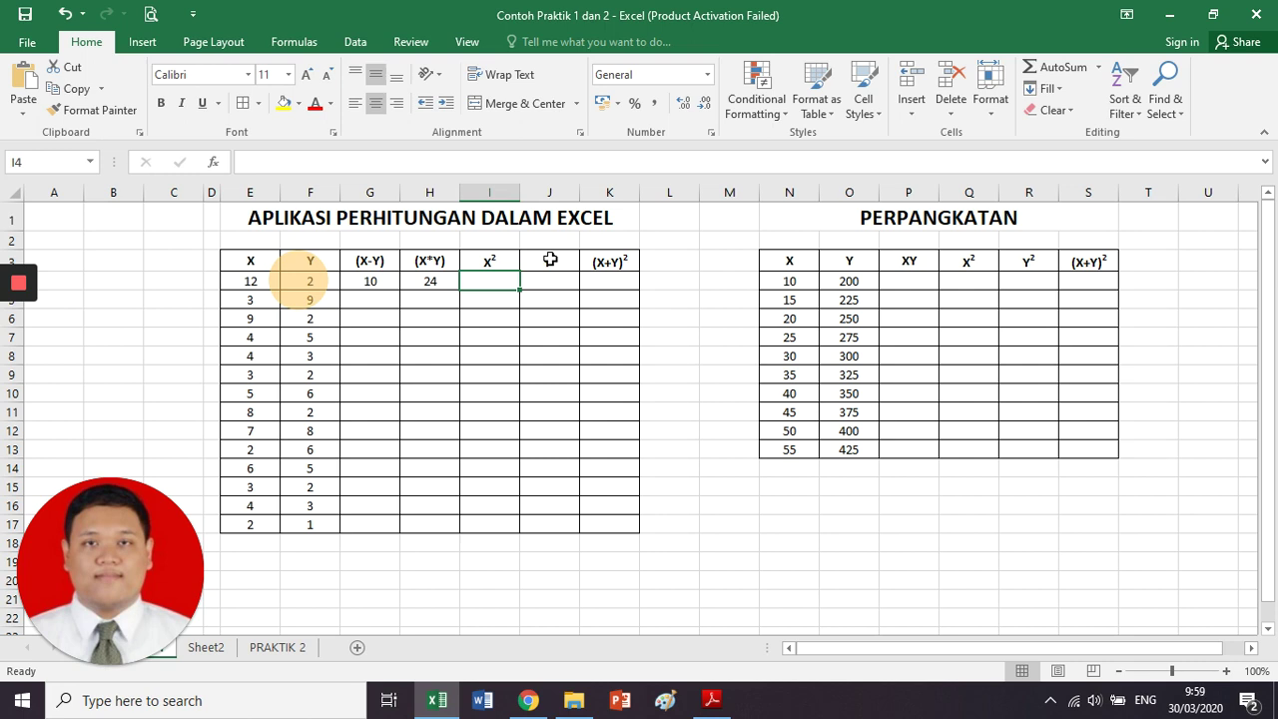
Enter =E4^2 in I4 so X² shows 144
text(=)
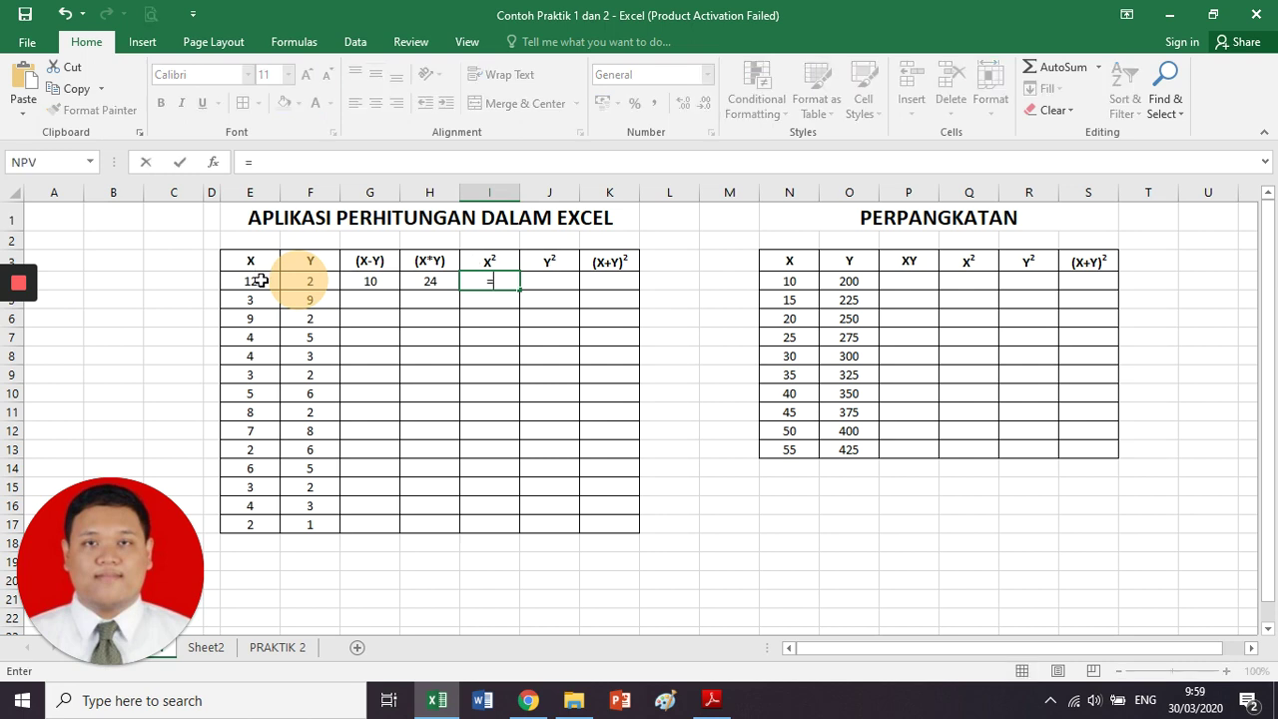
click(259, 281)
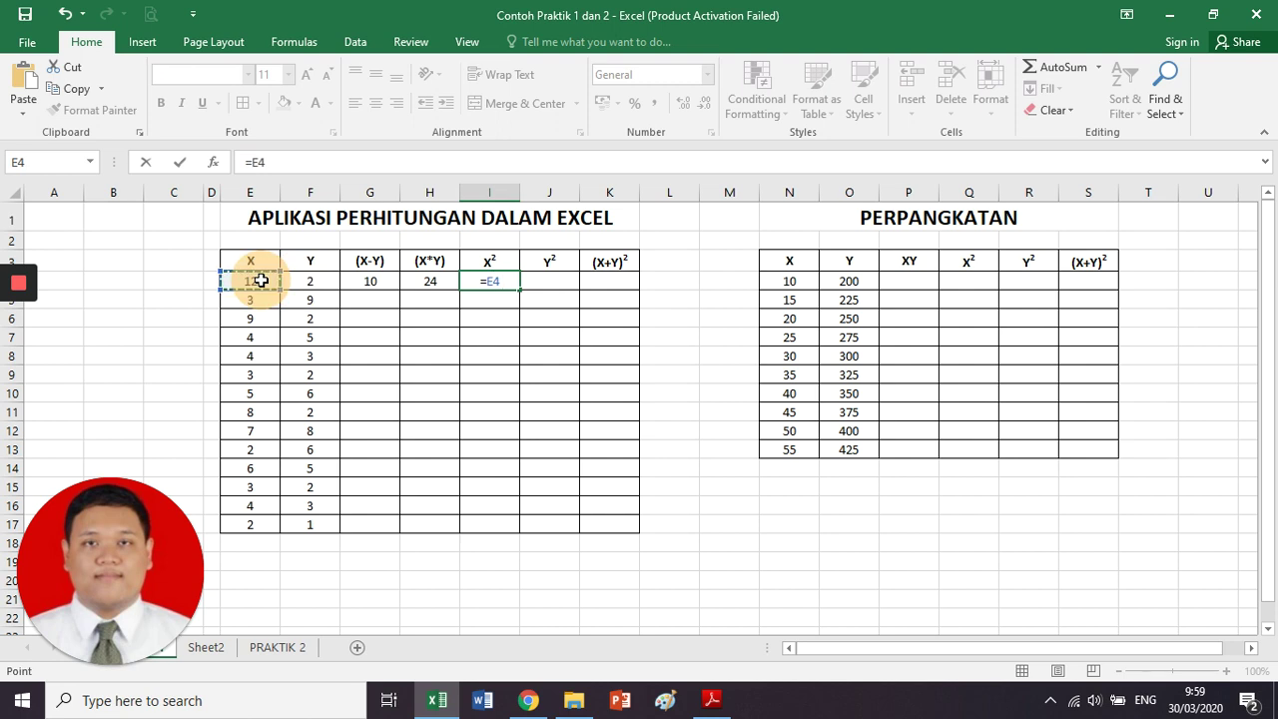
text(^)
text(2)
key(Return)
key(Up)
key(Right)
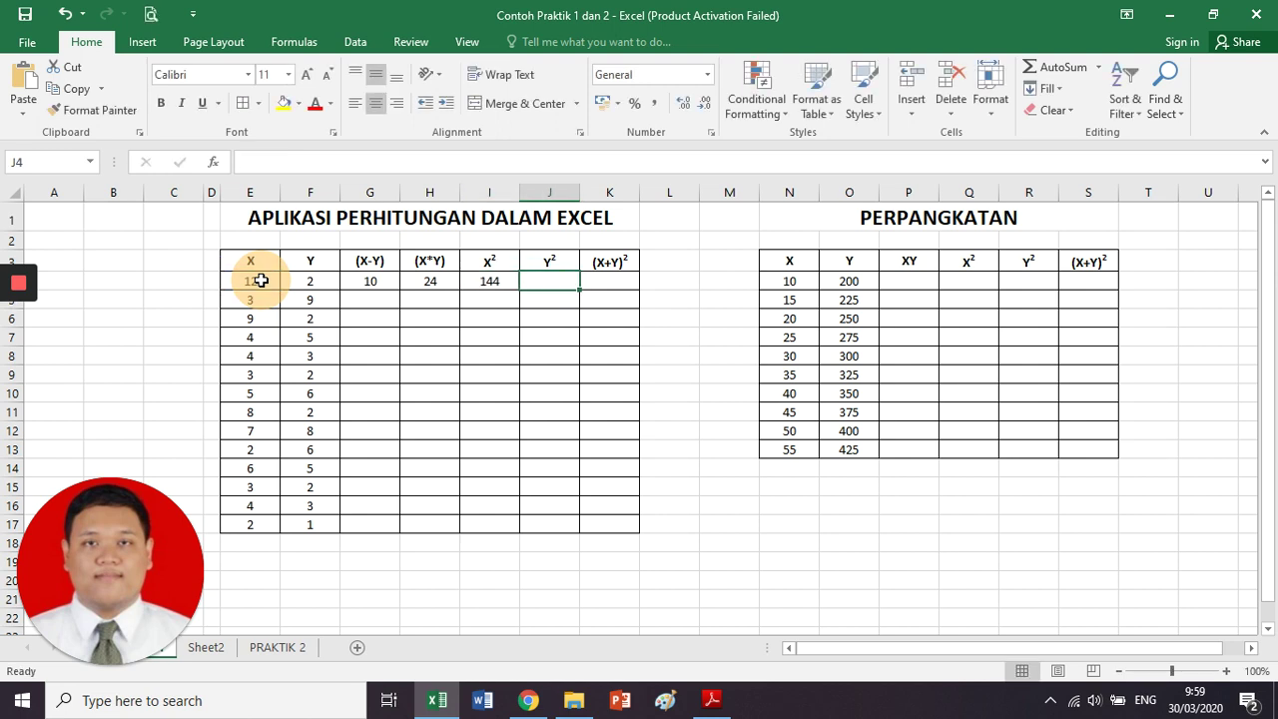
Enter =F4^2 in J4 so Y² shows 4
text(=)
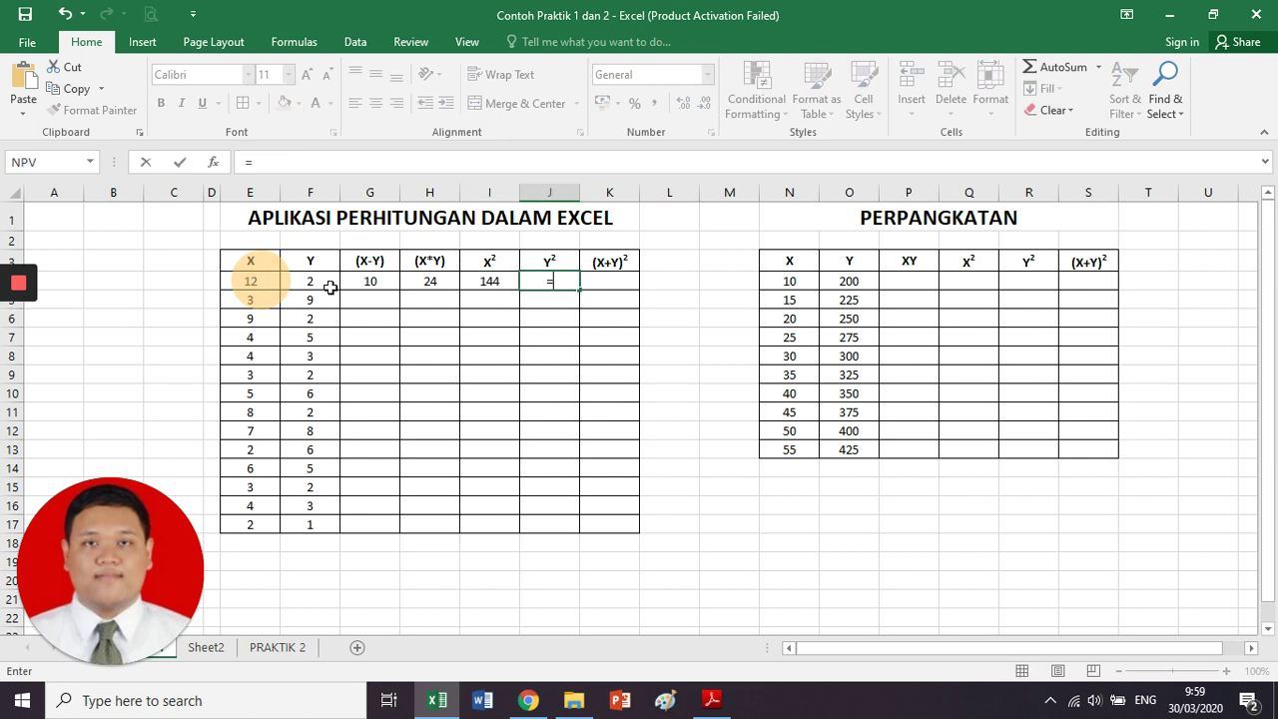
click(325, 281)
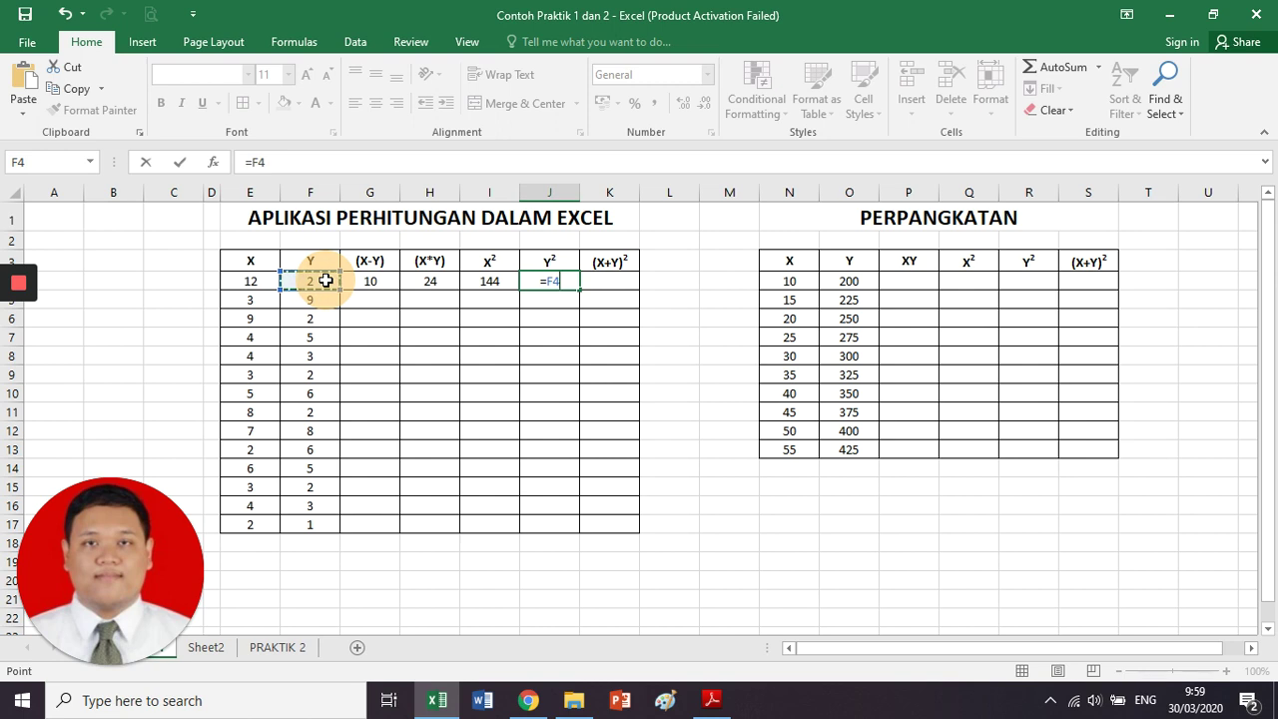
text(^2)
key(ctrl+Return)
key(Right)
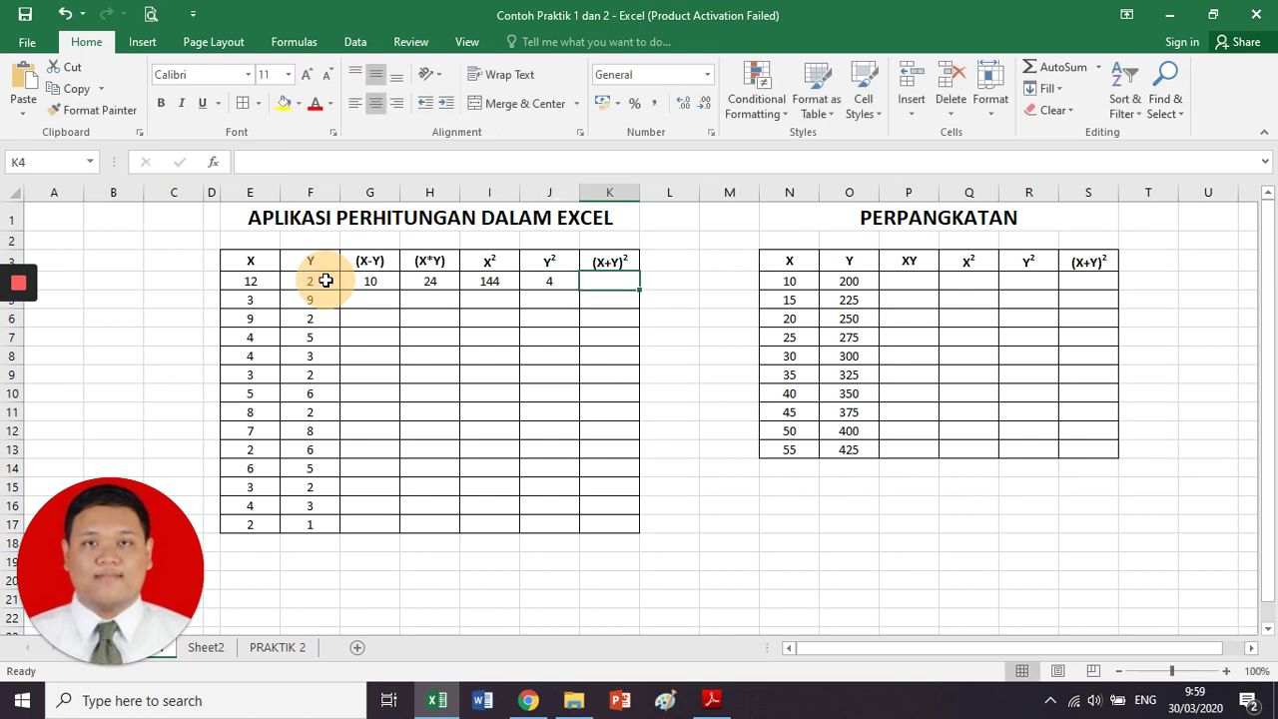
text(=)
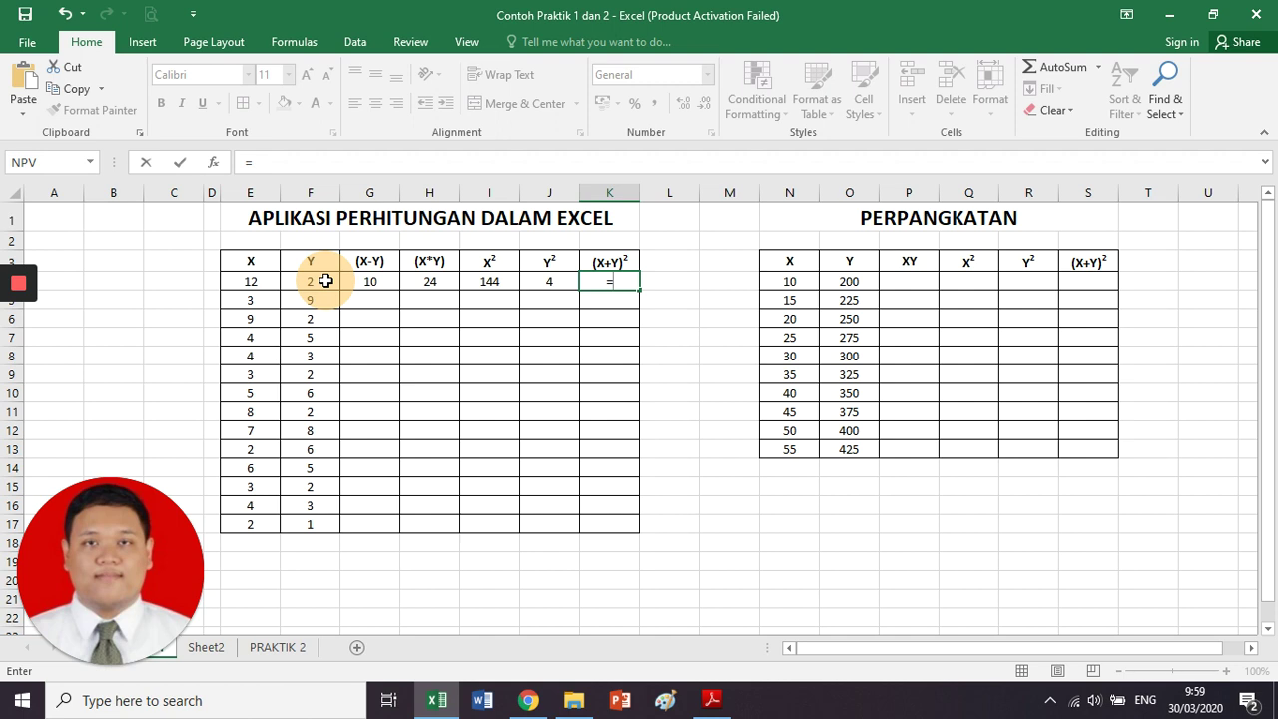
Complete =(E4+F4)^2 in K4 so (X+Y)² shows 196
text(()
click(260, 284)
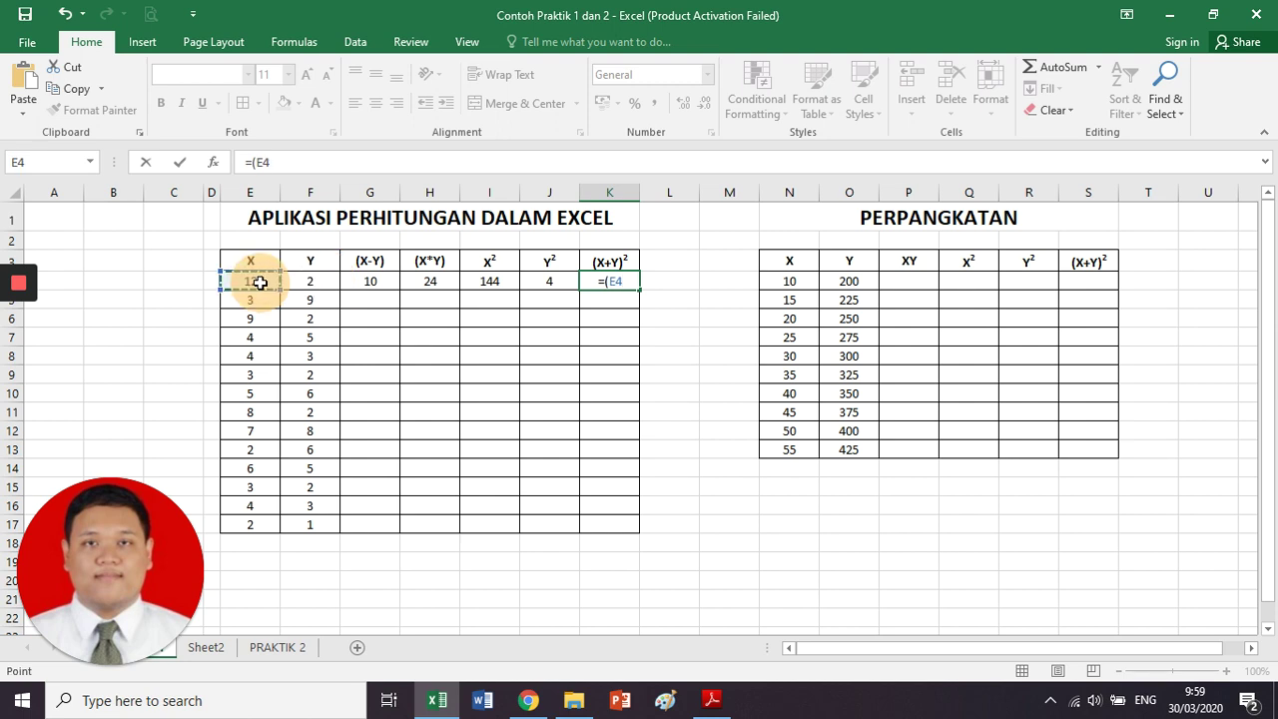
text(+)
click(314, 282)
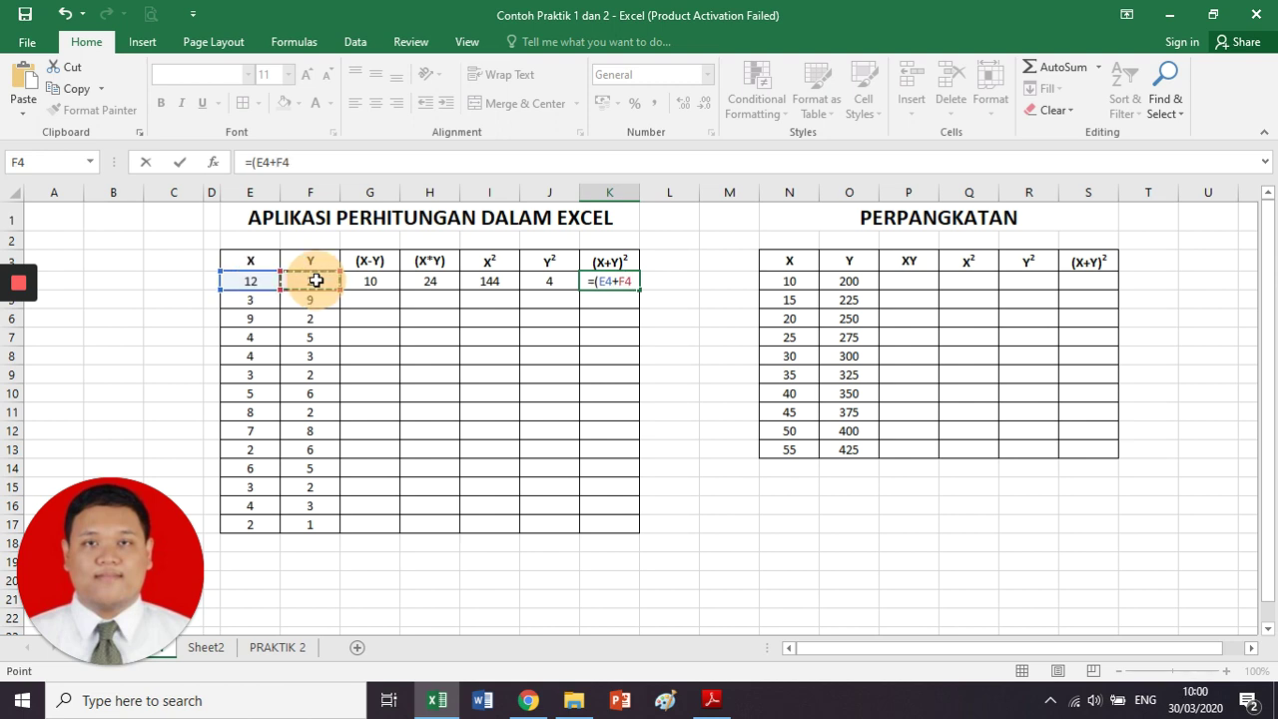
text())
text(^)
text(2)
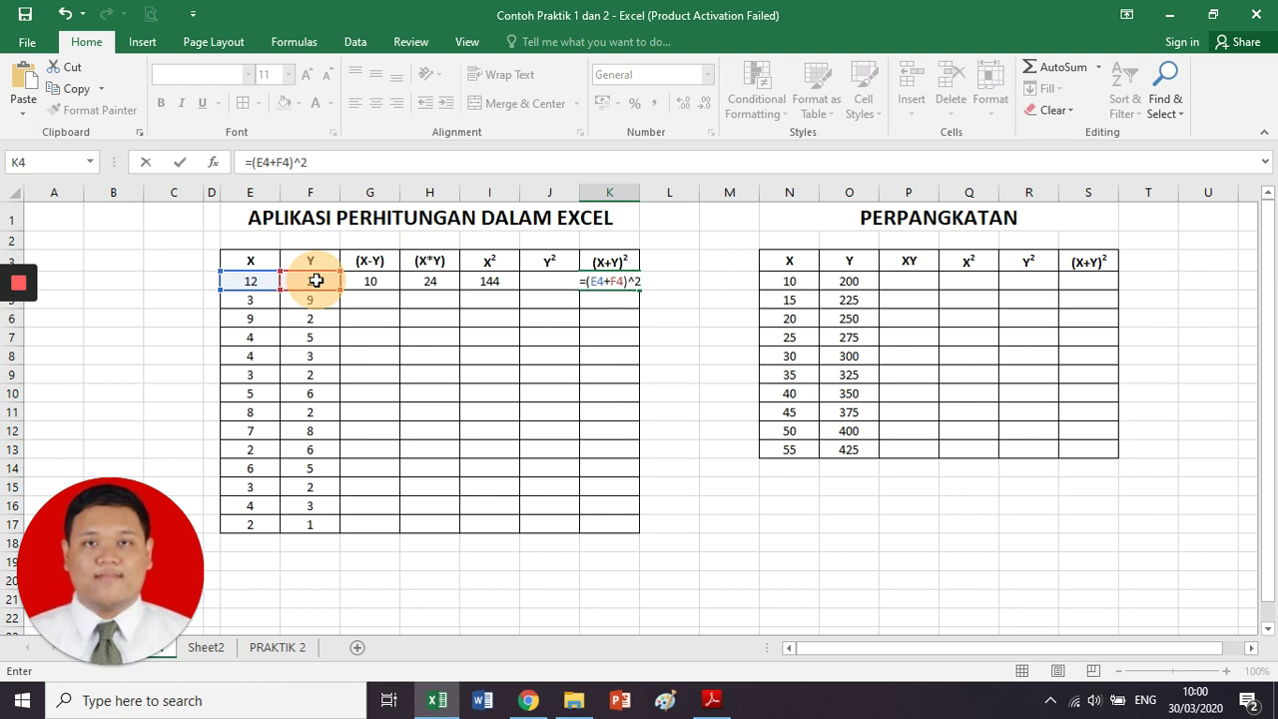
key(Return)
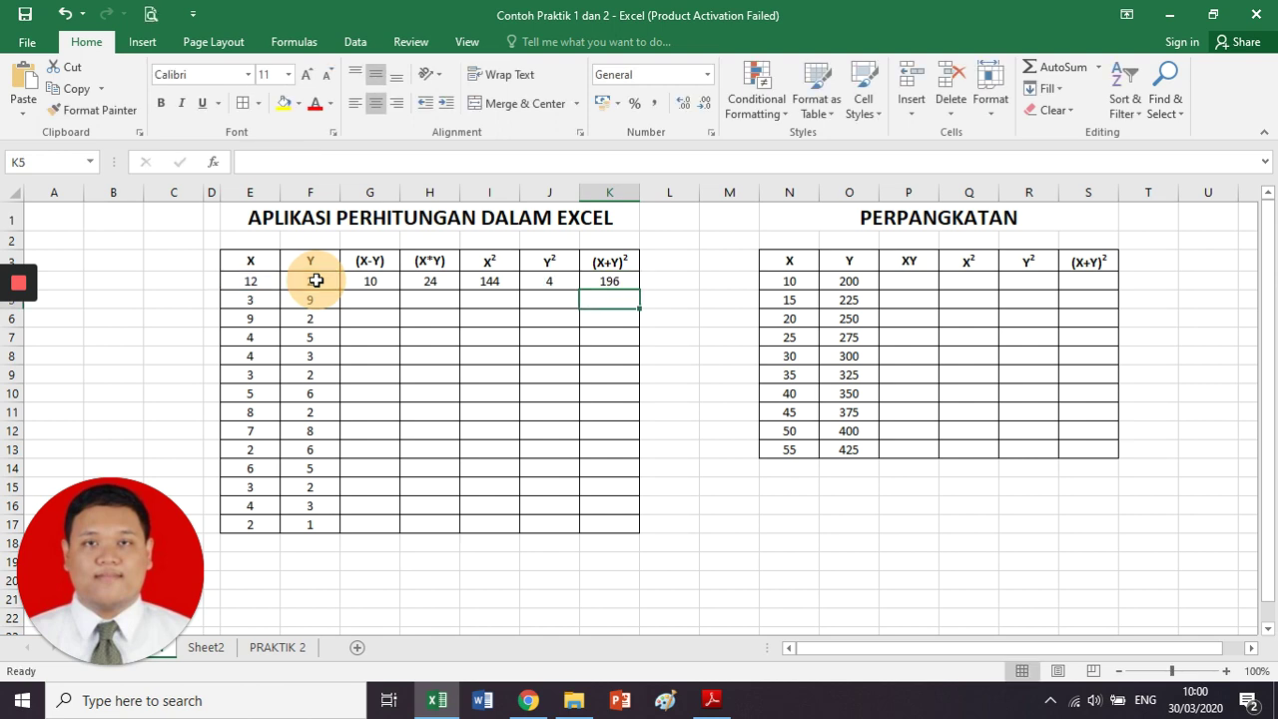
click(369, 314)
drag(372, 316, 592, 522)
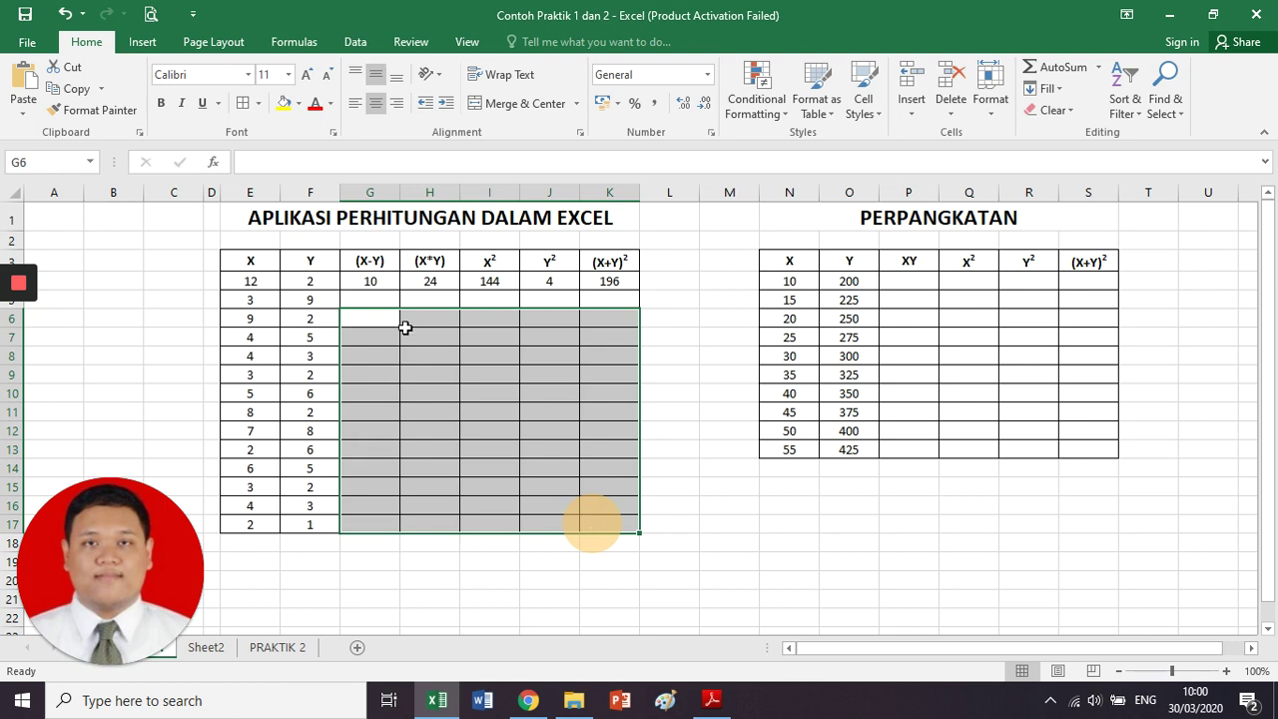
drag(372, 297, 619, 522)
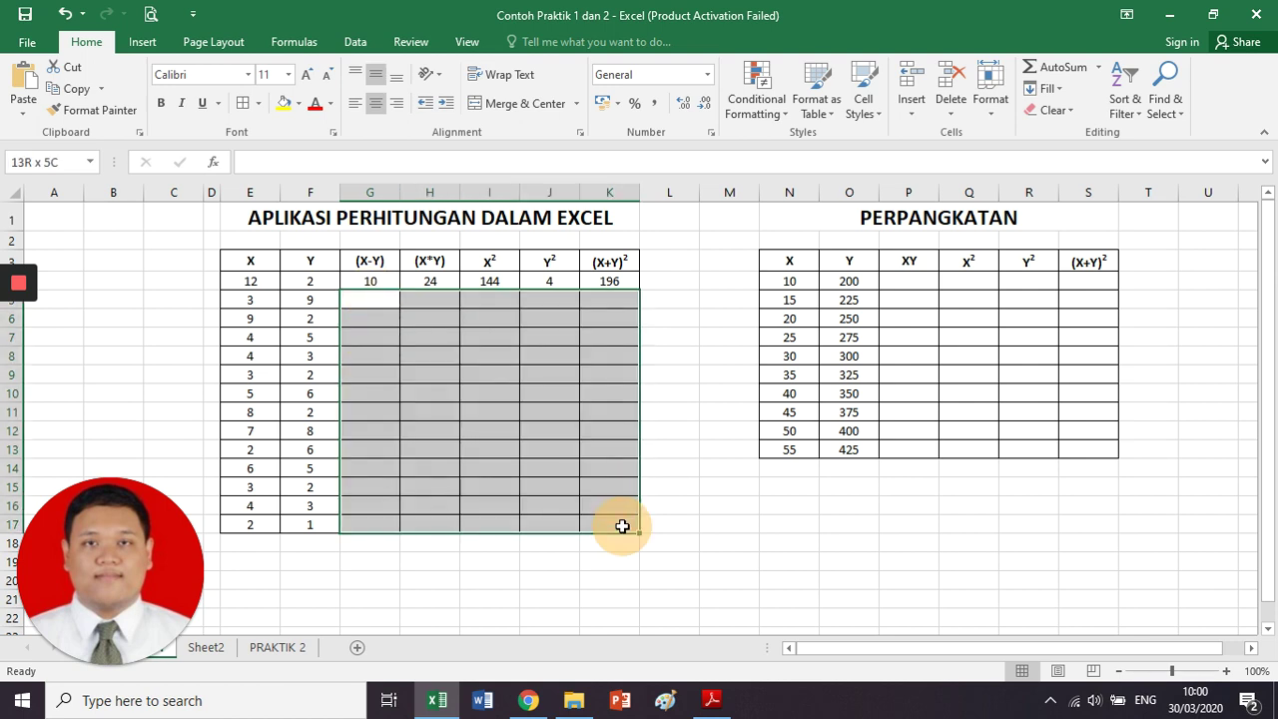
click(451, 319)
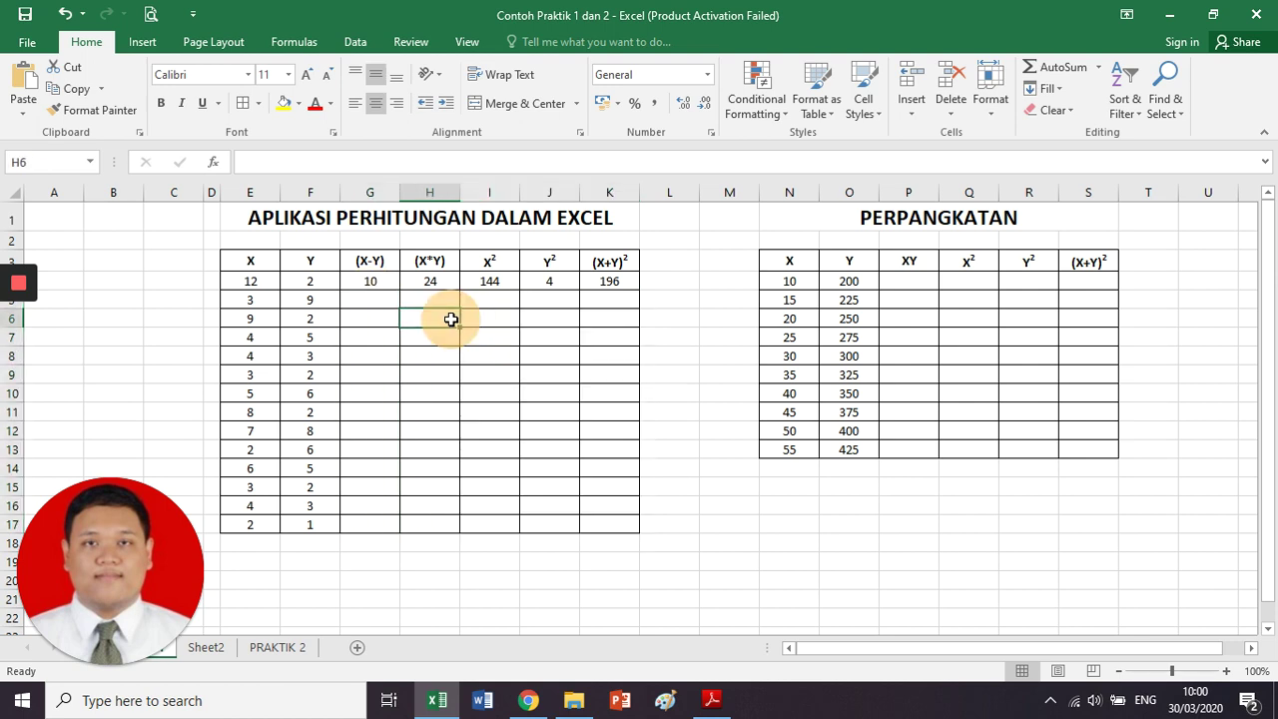
click(389, 285)
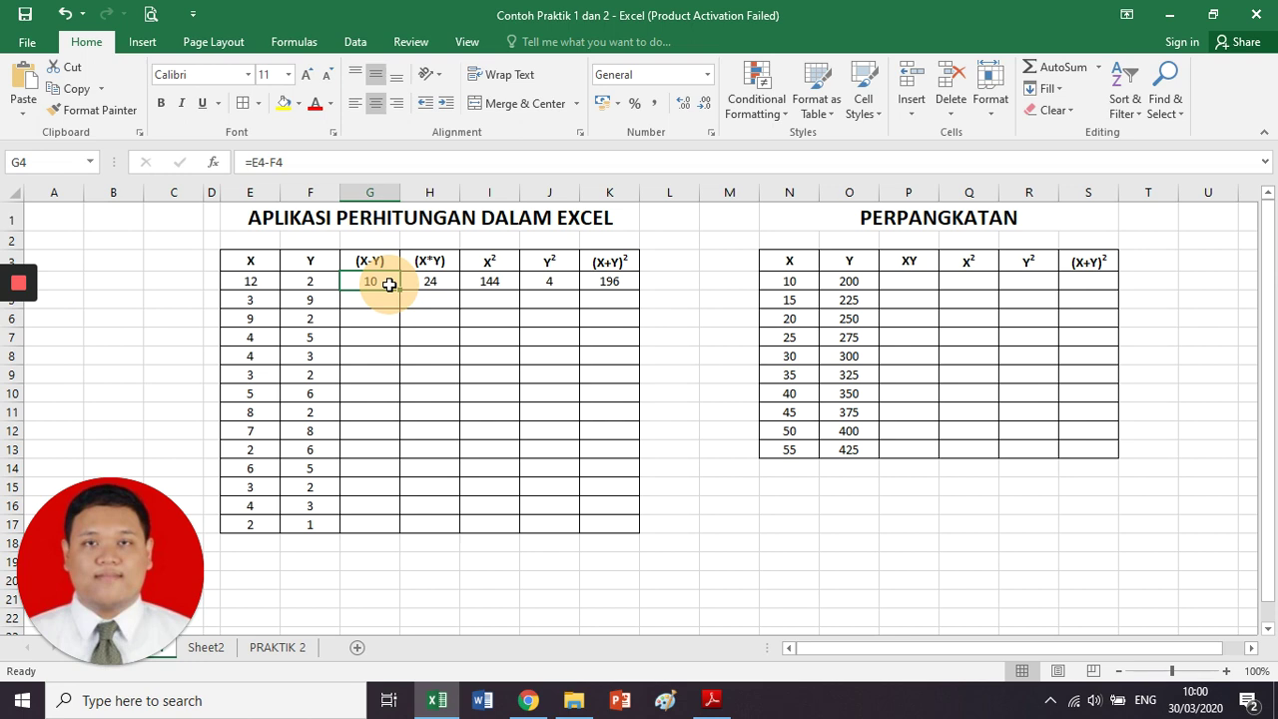
Enter =N4*O4 in P4 to get the XY product 2000
click(890, 283)
text(=)
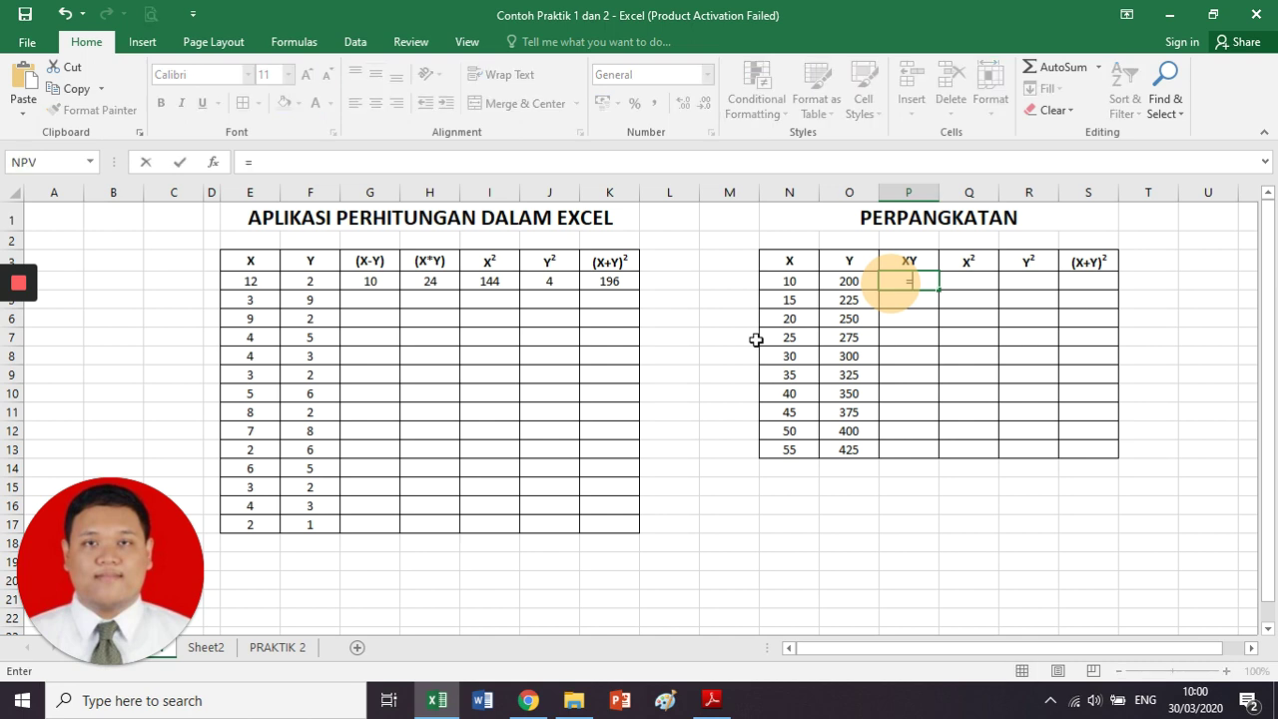
key(Left)
key(Left)
text(*)
key(Left)
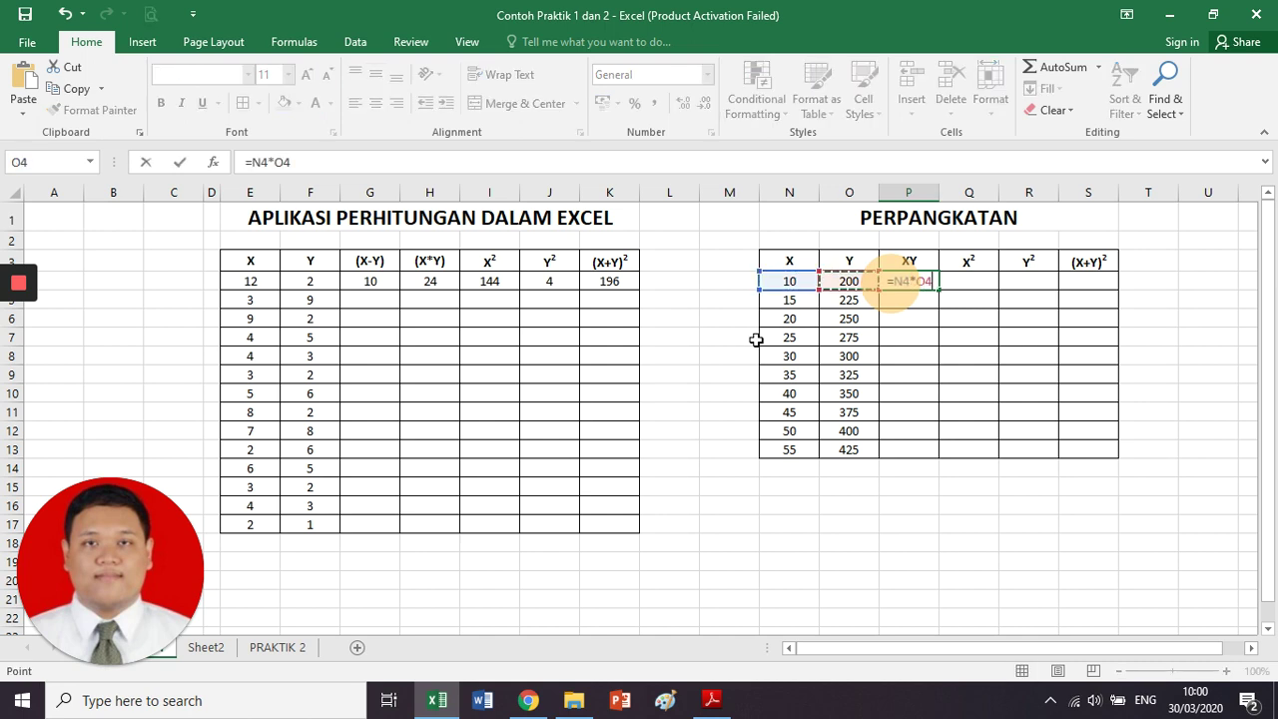
key(Tab)
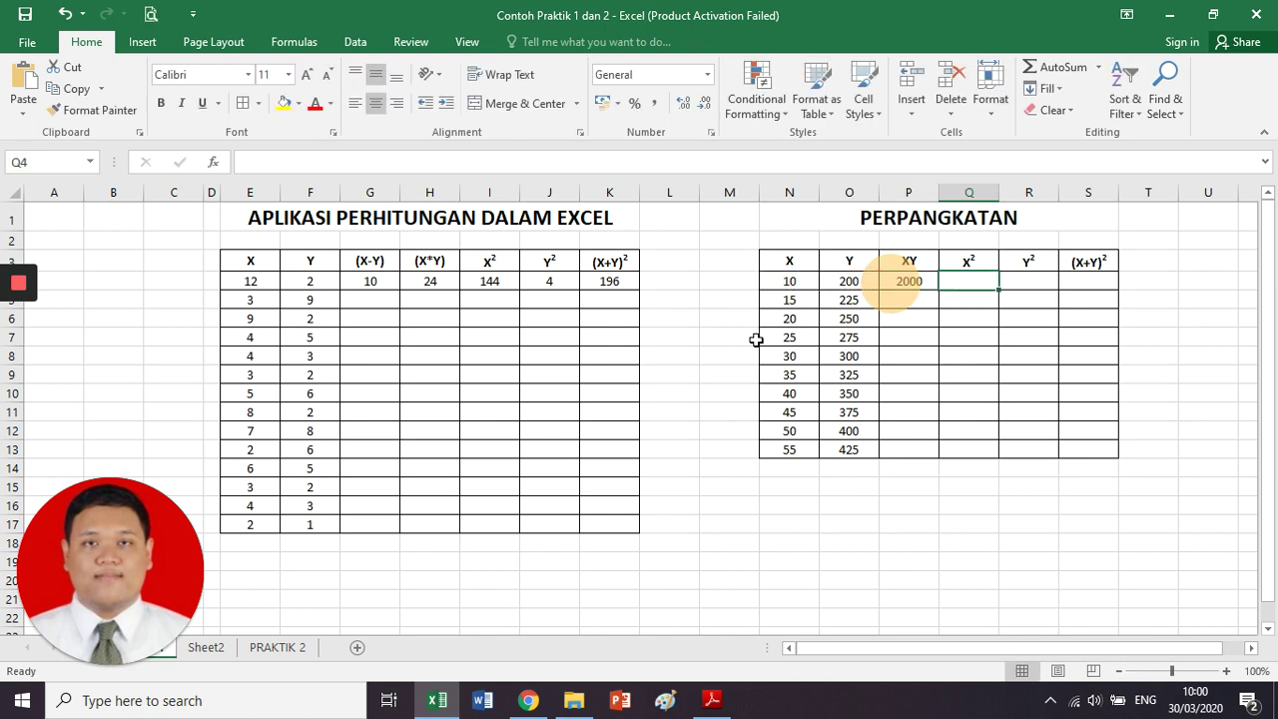
Enter =N4^2 in Q4 and =O4^2 in R4, giving 100 and 40000
text(=)
key(Left)
key(Left)
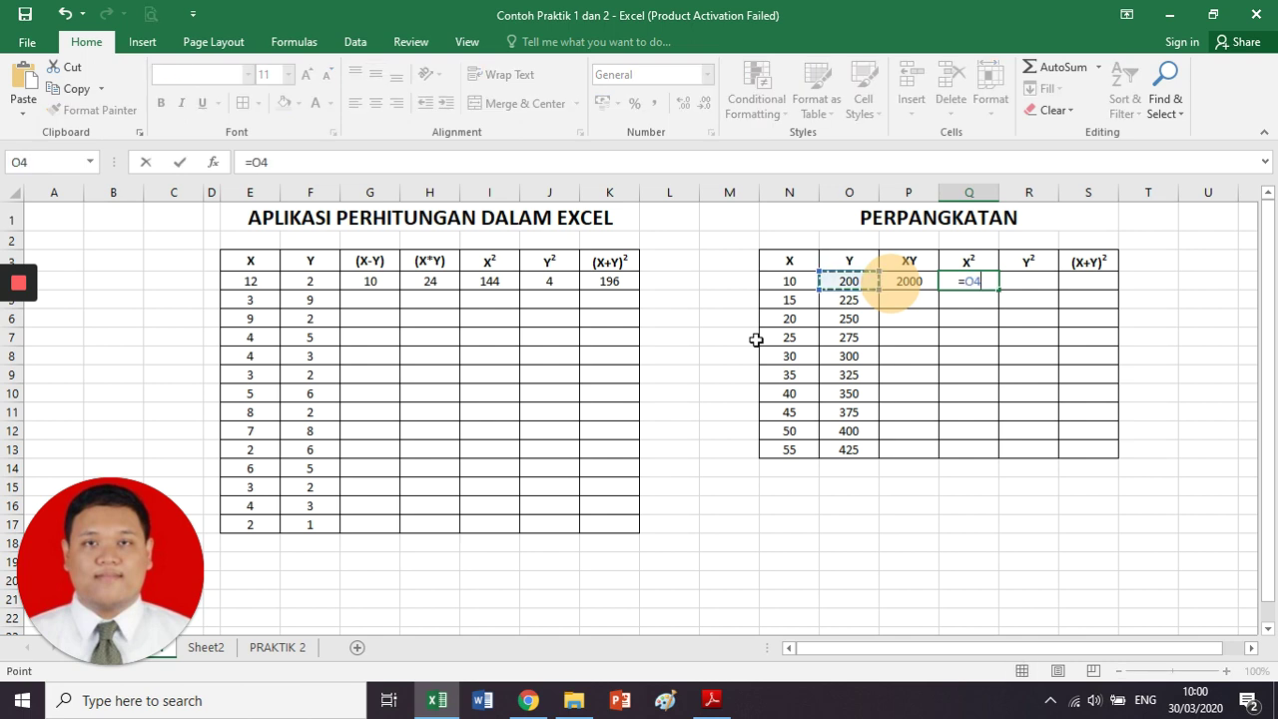
key(Left)
text(^2)
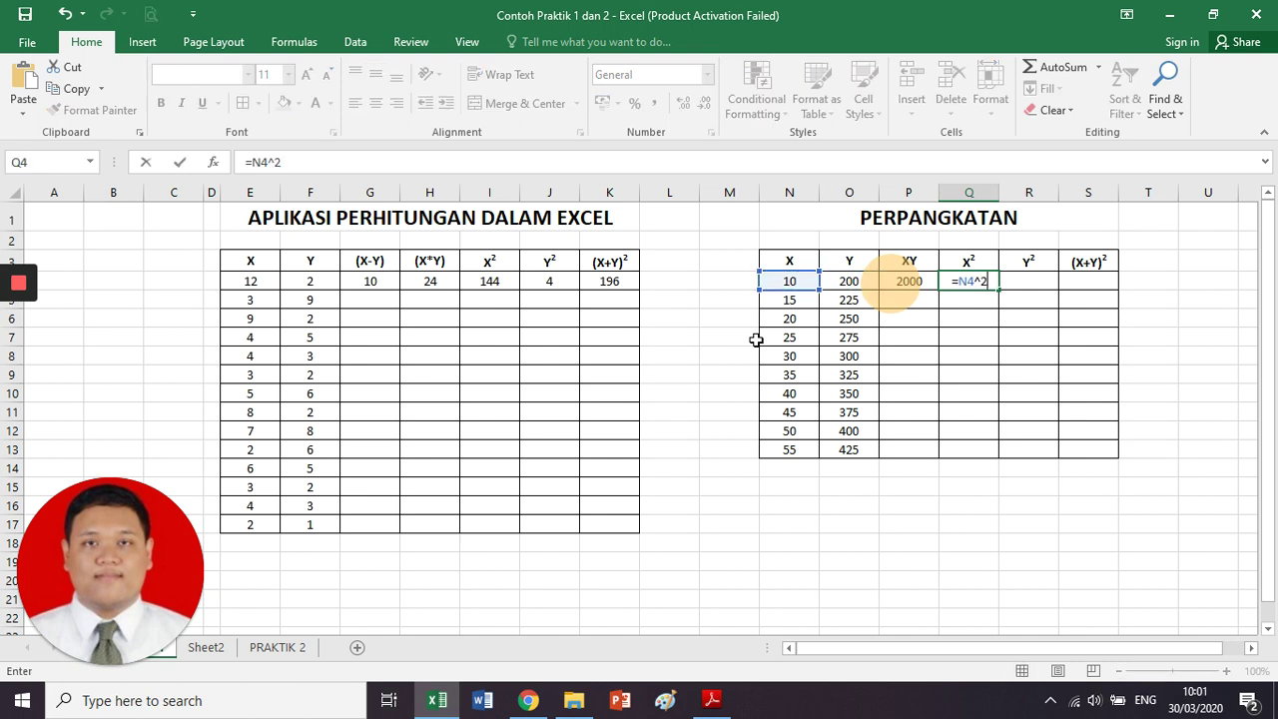
key(Tab)
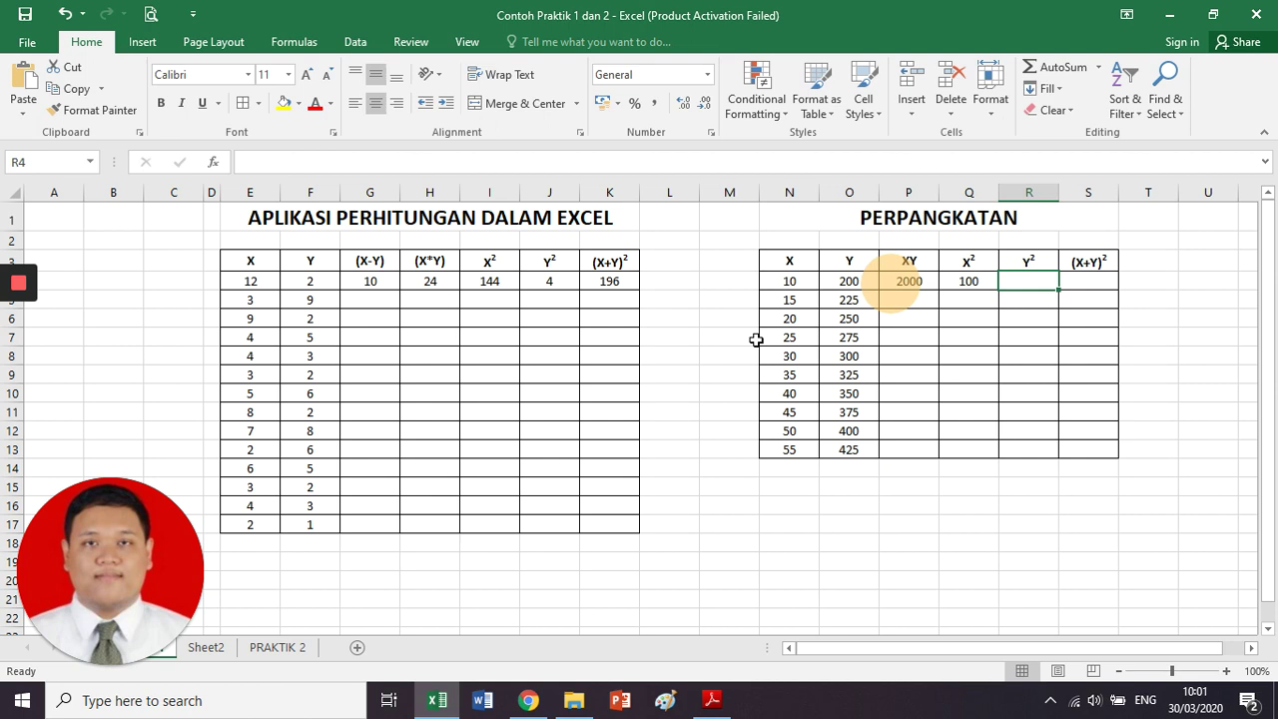
text(=)
key(Left)
key(Left)
key(Left)
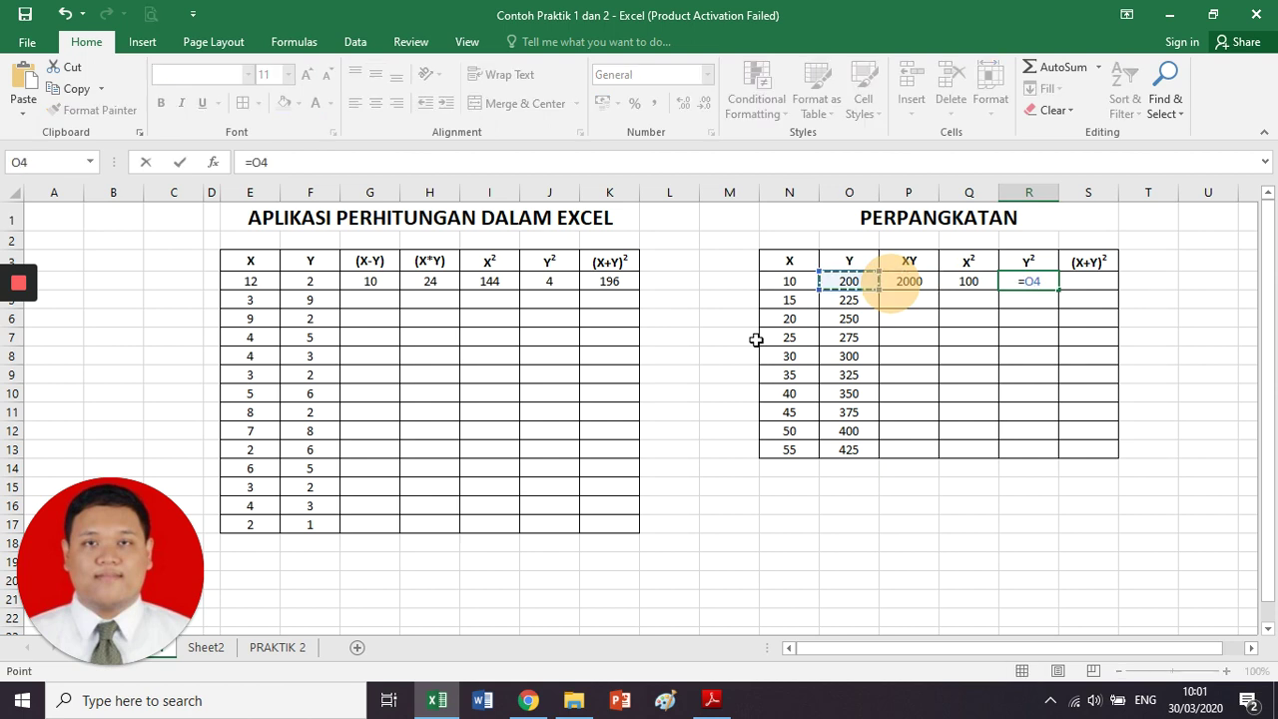
text(^2)
key(Tab)
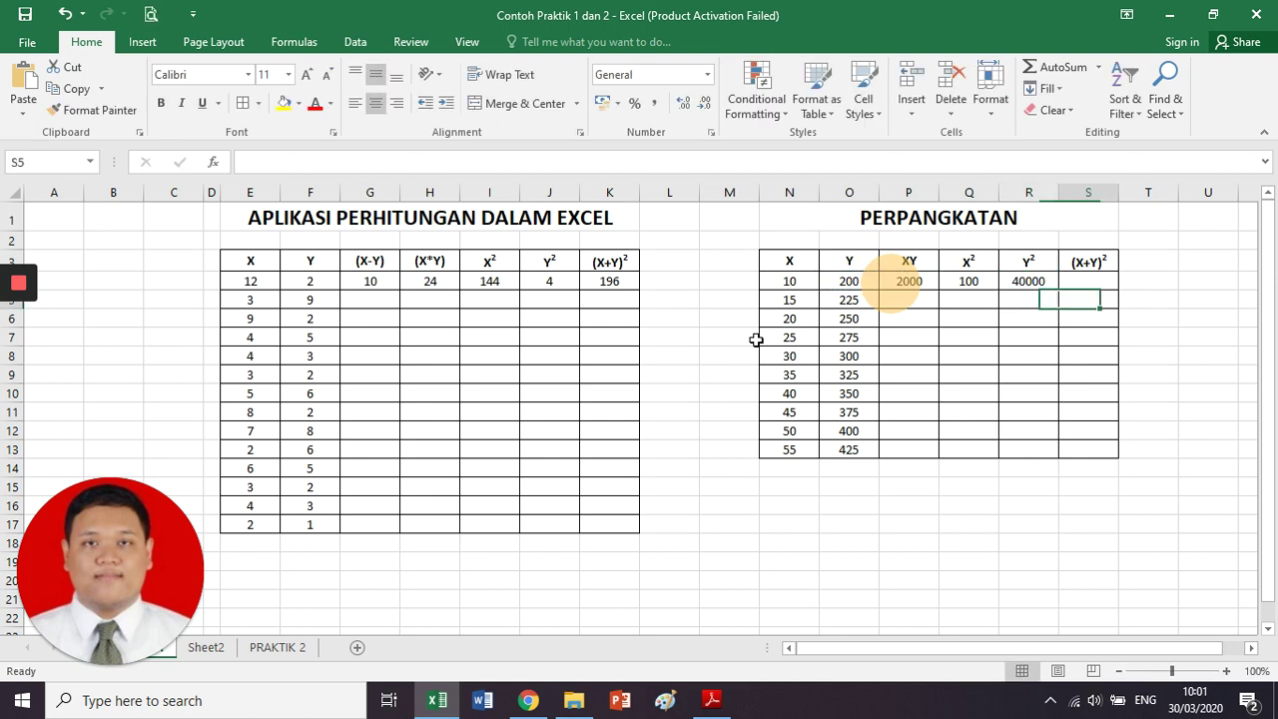
Enter =(N4+O4)^2 in S4 for 44100, then switch to the PDF guide
text(=()
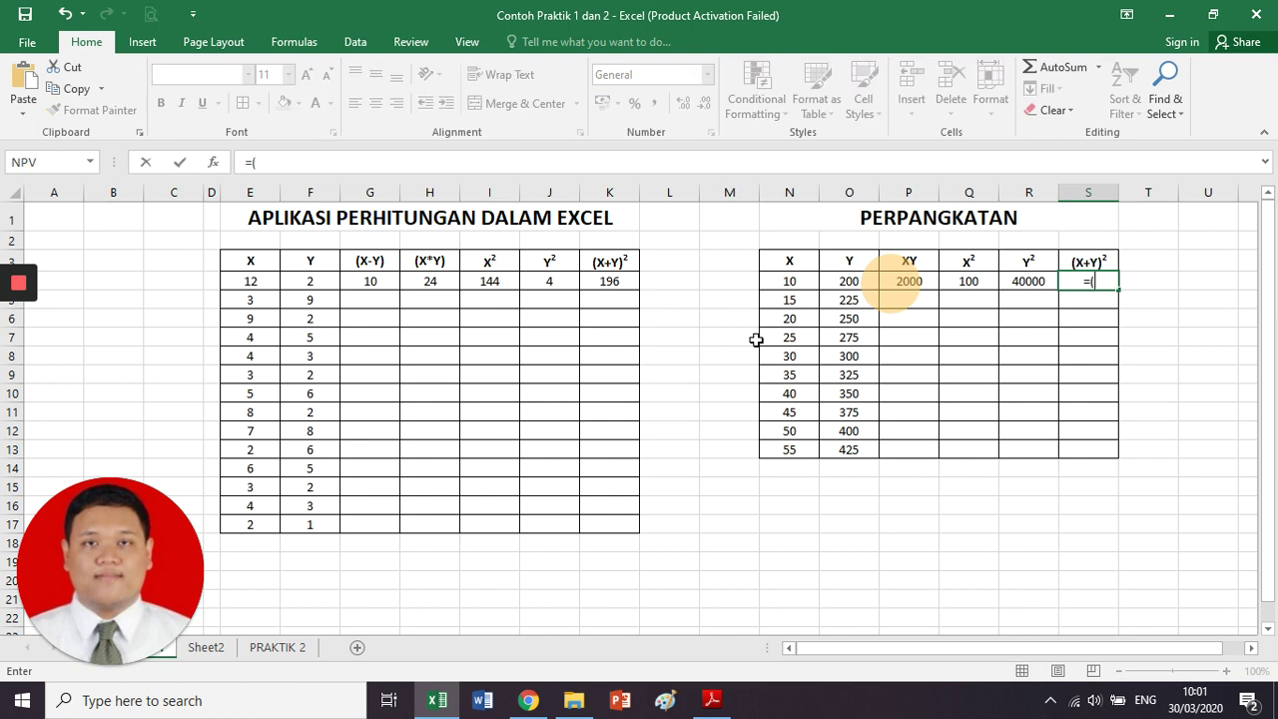
key(Left)
key(Left)
key(Left)
key(Left)
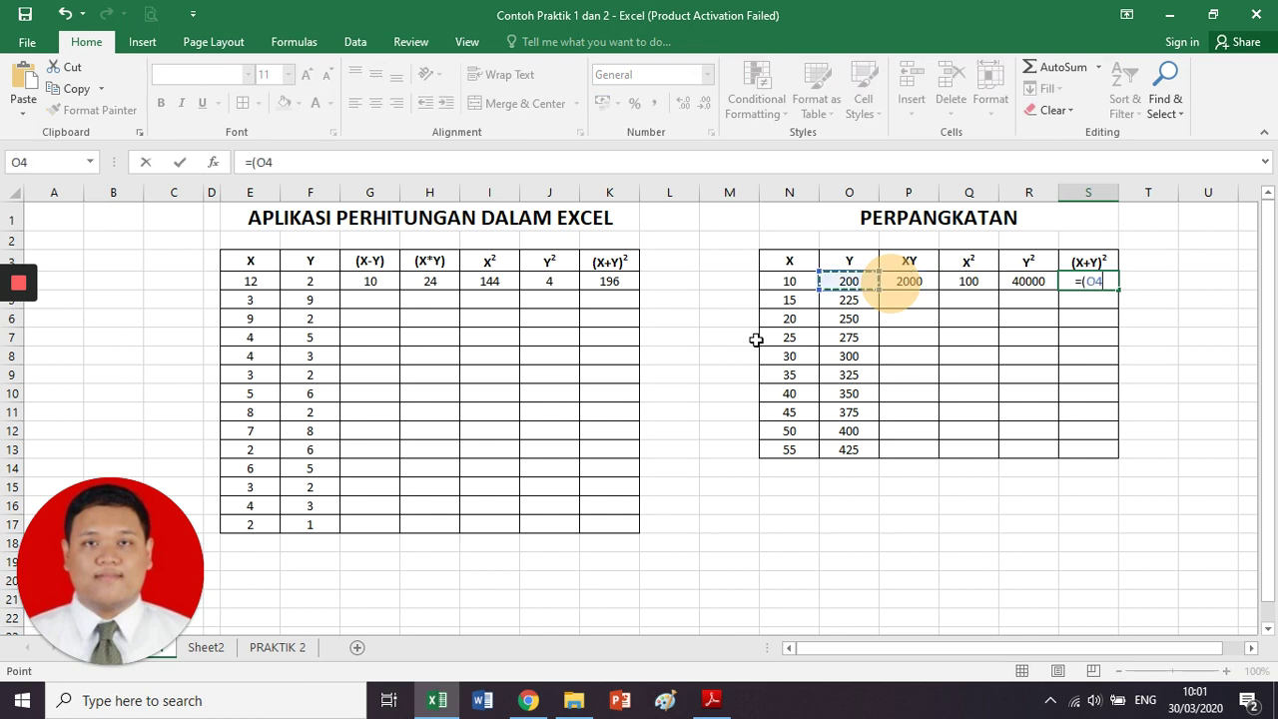
key(Left)
text(+)
key(Left)
key(Left)
key(Left)
key(Left)
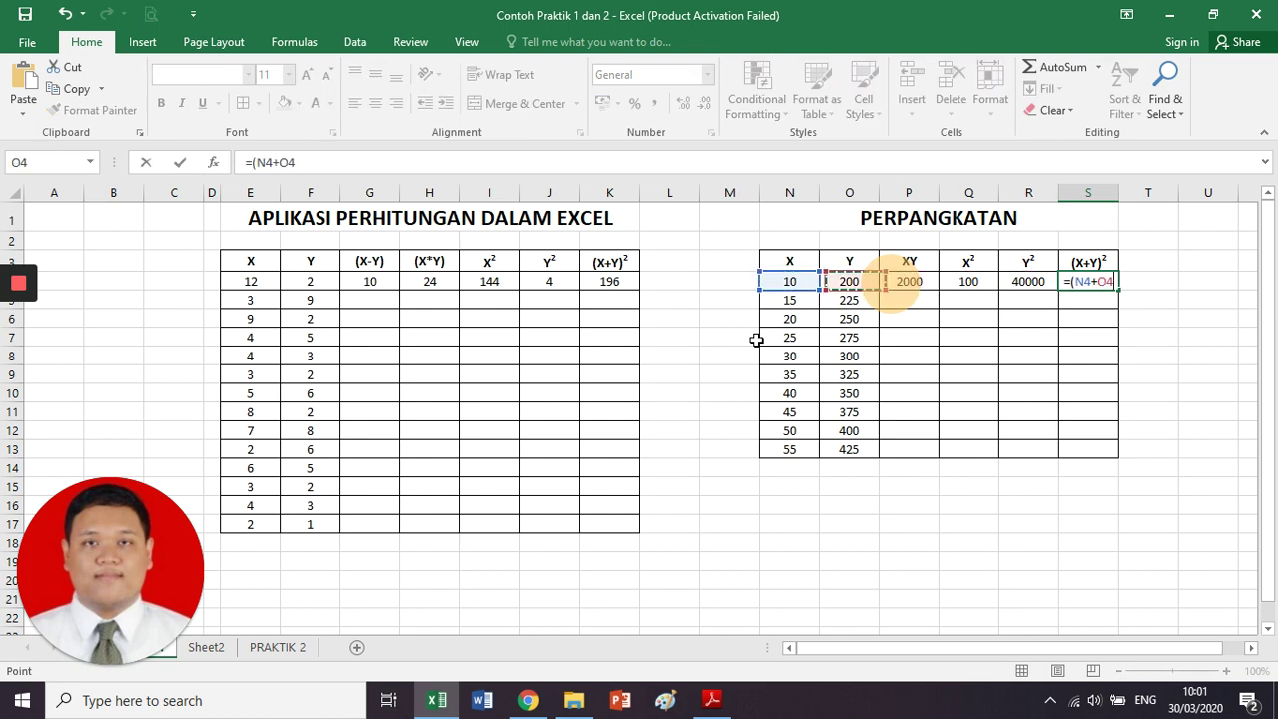
text()^)
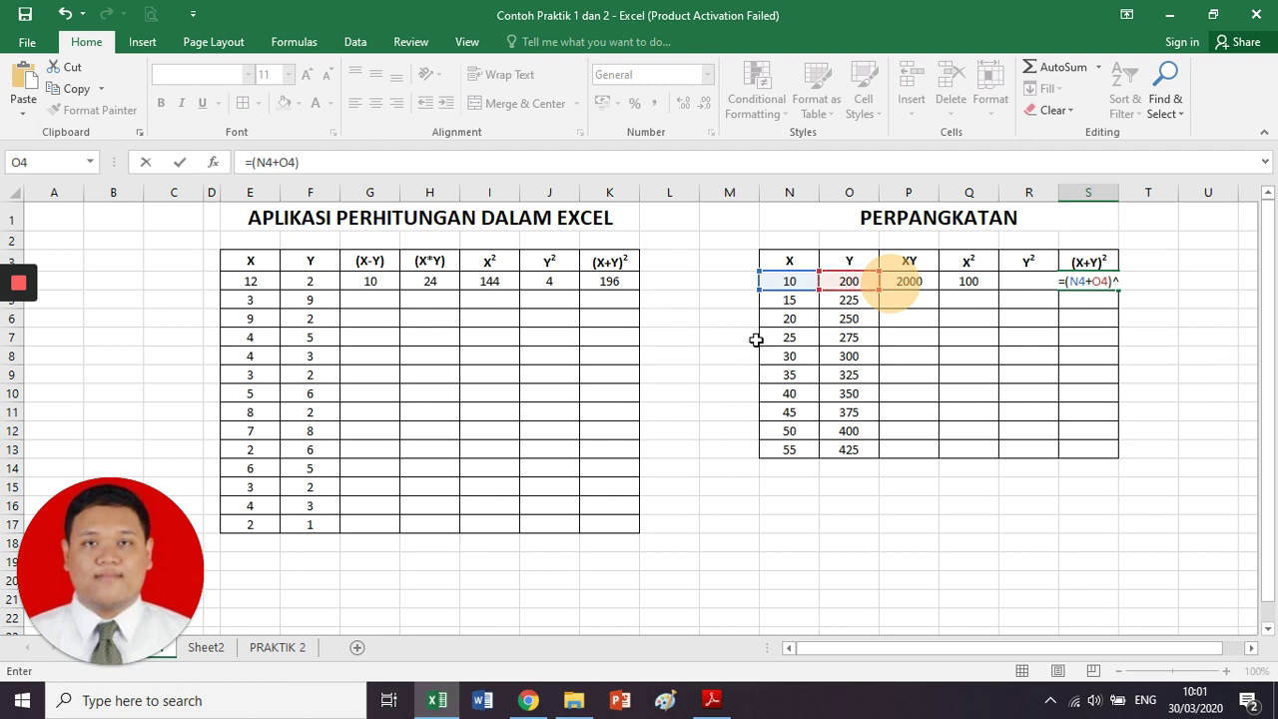
text(2)
key(Return)
key(Up)
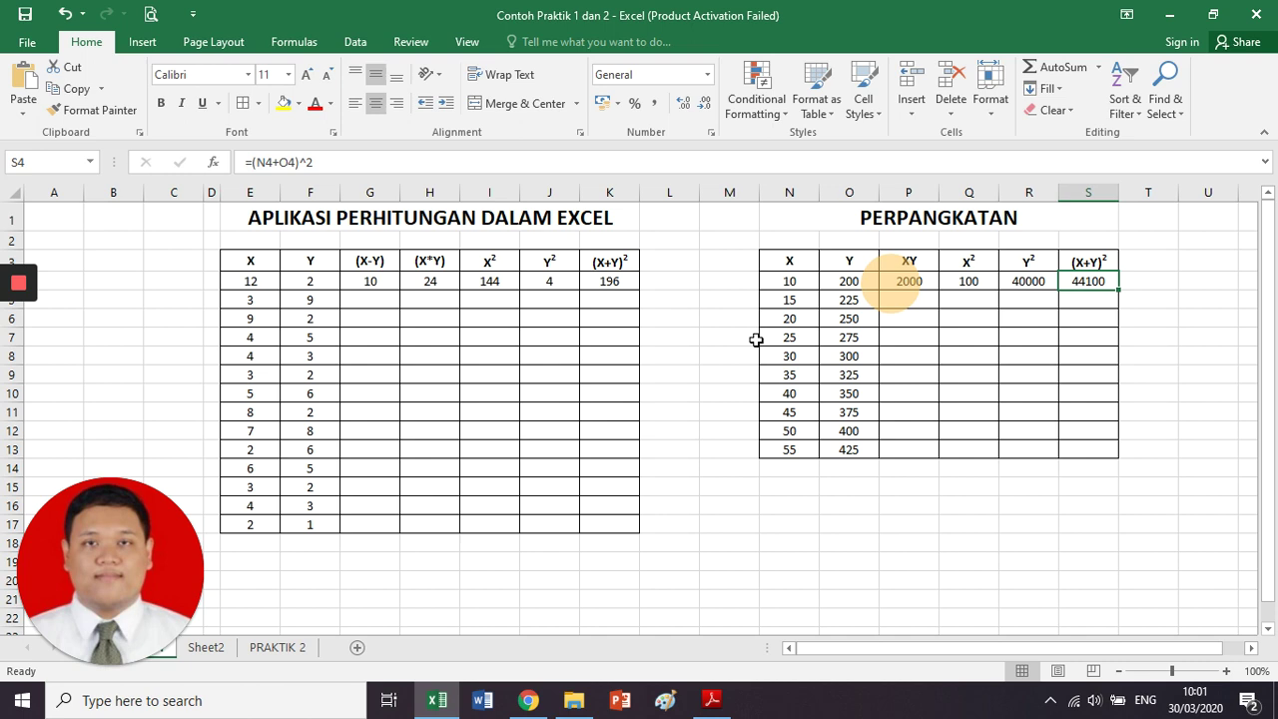
key(alt+Tab)
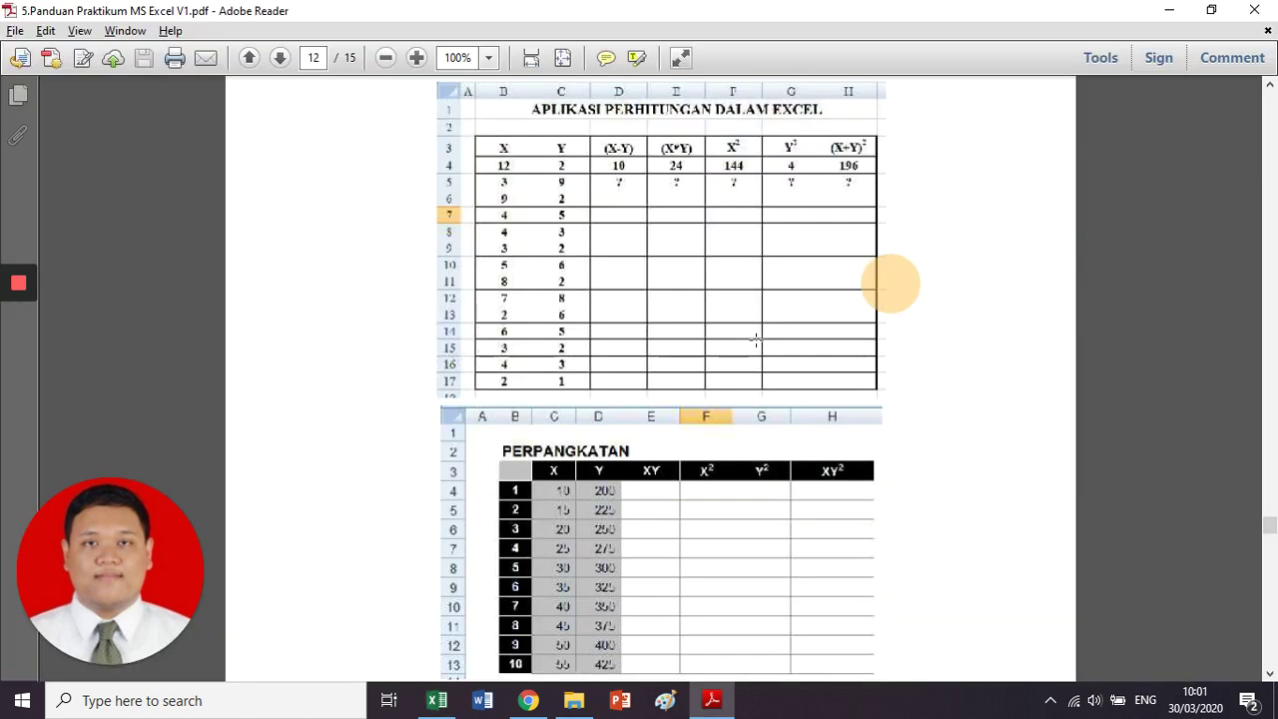
Scroll the guide down to the section on absolute, relative and mixed references
scroll(407, 308, down, 4)
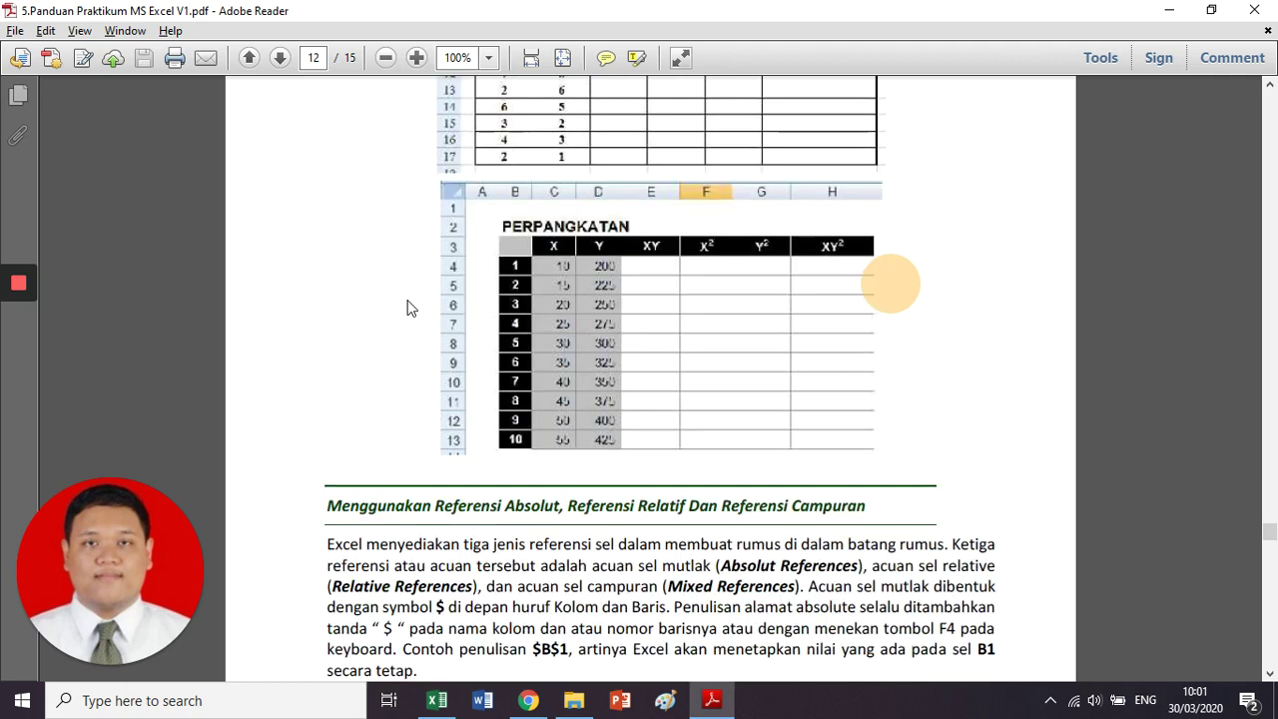
scroll(408, 307, down, 4)
scroll(407, 299, down, 1)
click(316, 272)
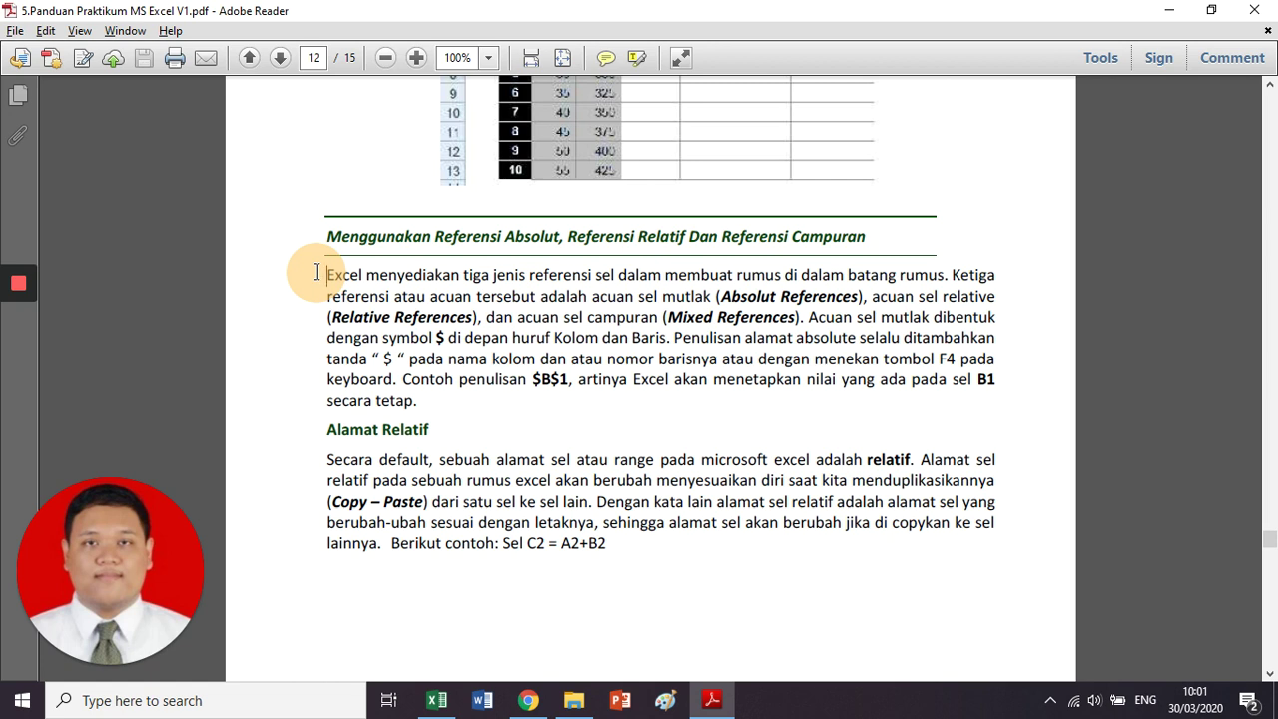
click(315, 271)
Highlight and clear parts of the 'Menggunakan Referensi Absolut…' heading while explaining it
click(435, 235)
drag(435, 236, 867, 236)
click(574, 236)
click(723, 235)
click(342, 284)
scroll(606, 322, down, 1)
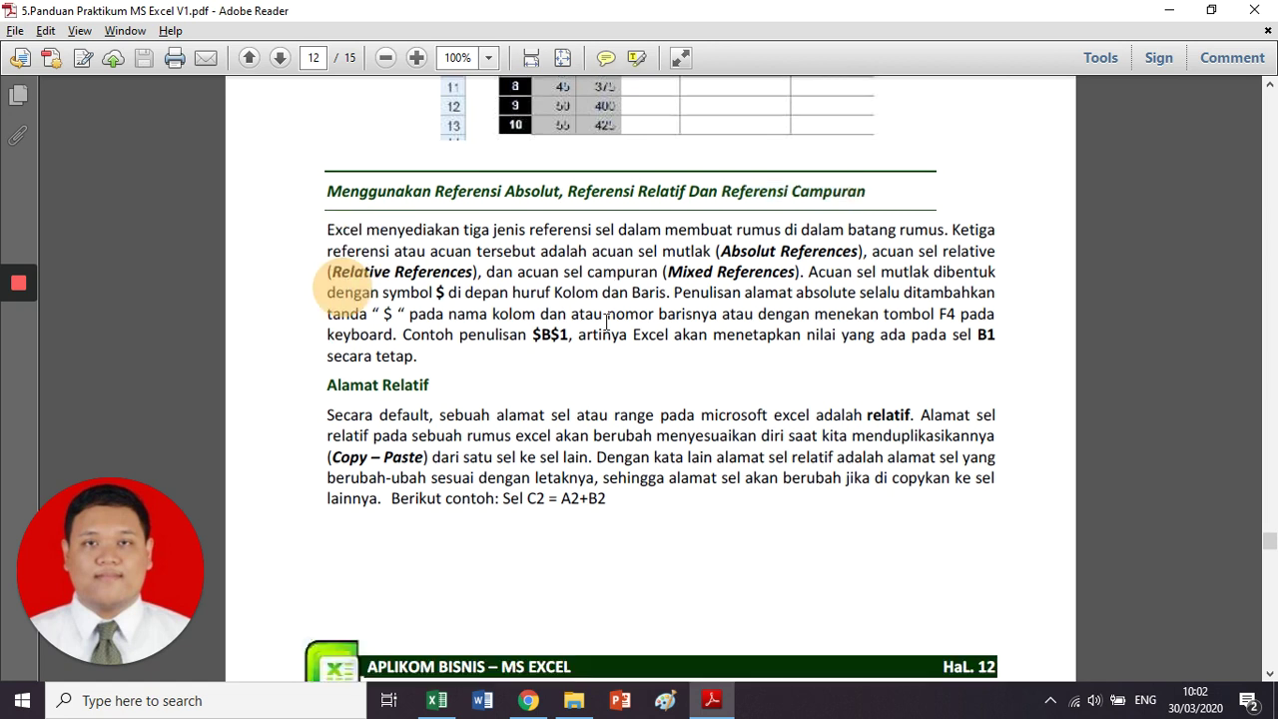
scroll(606, 322, down, 1)
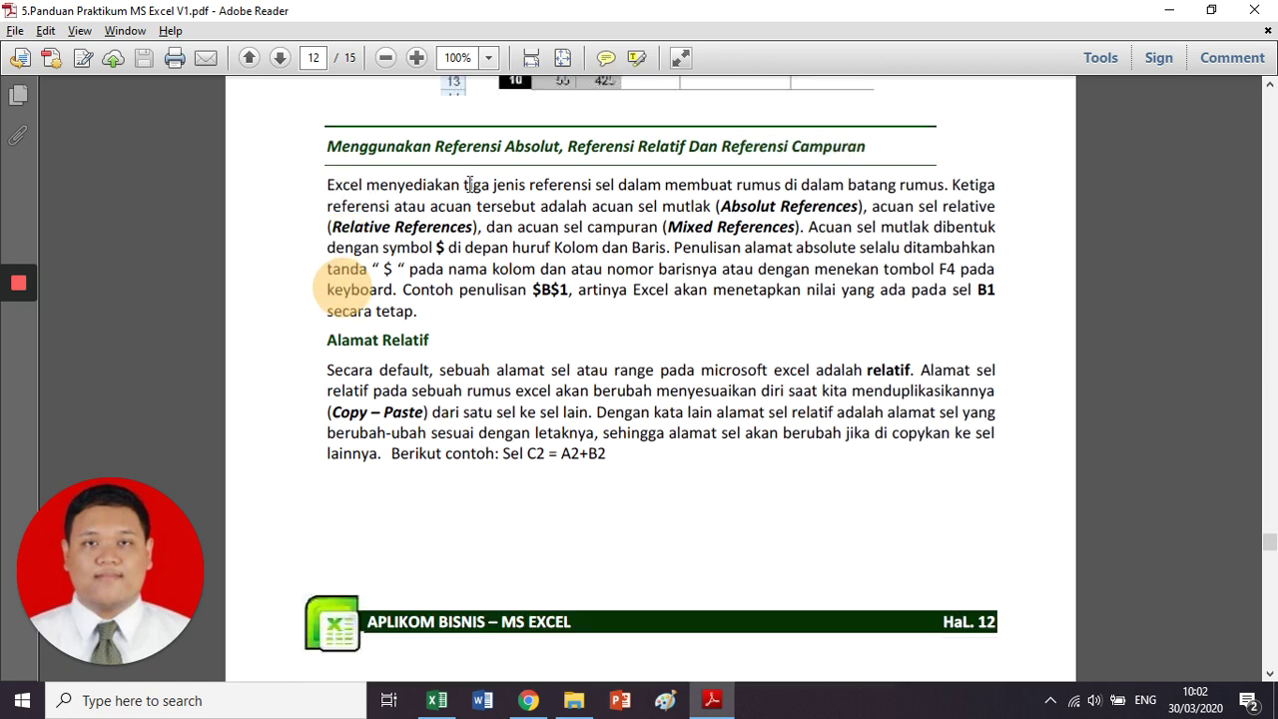
drag(463, 185, 623, 184)
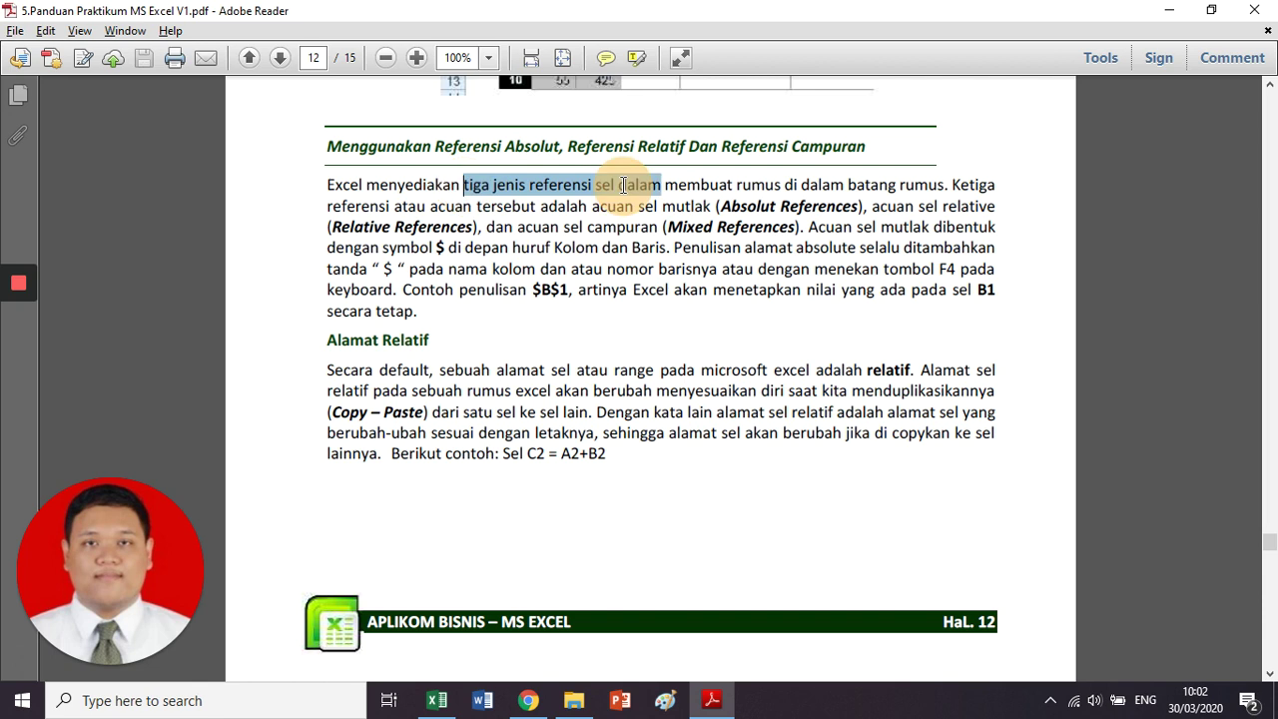
click(563, 246)
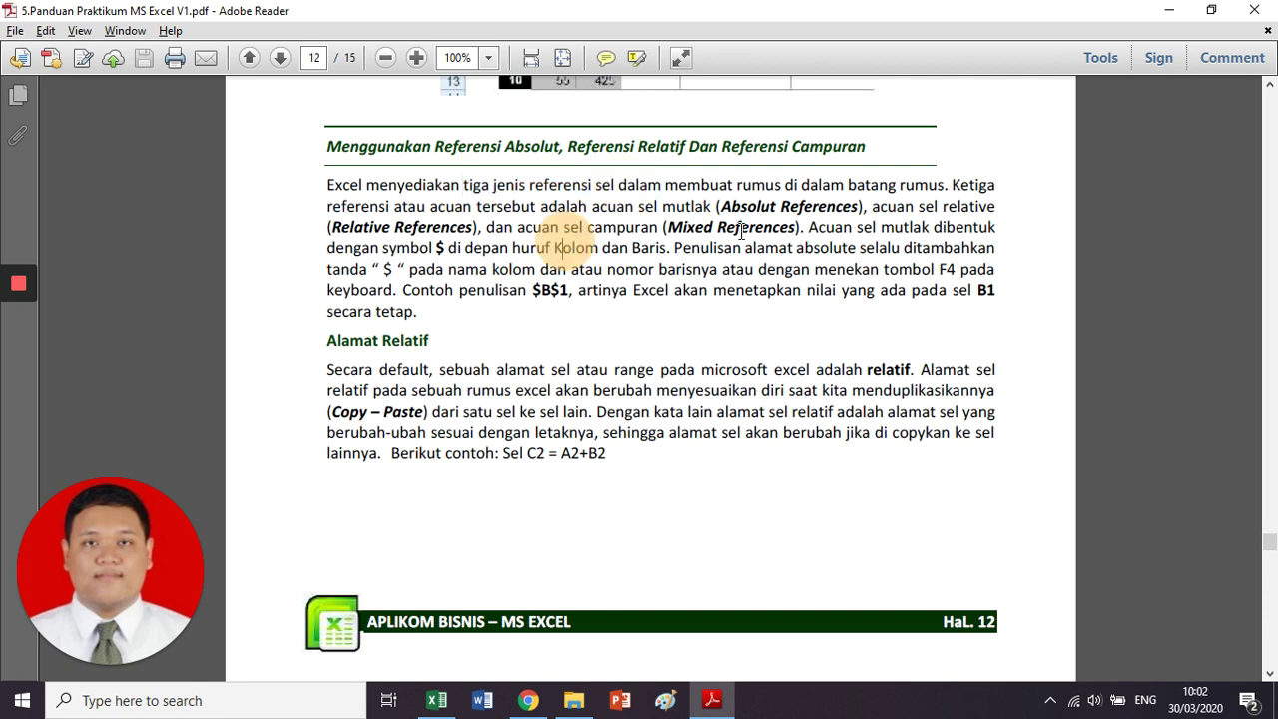
click(811, 227)
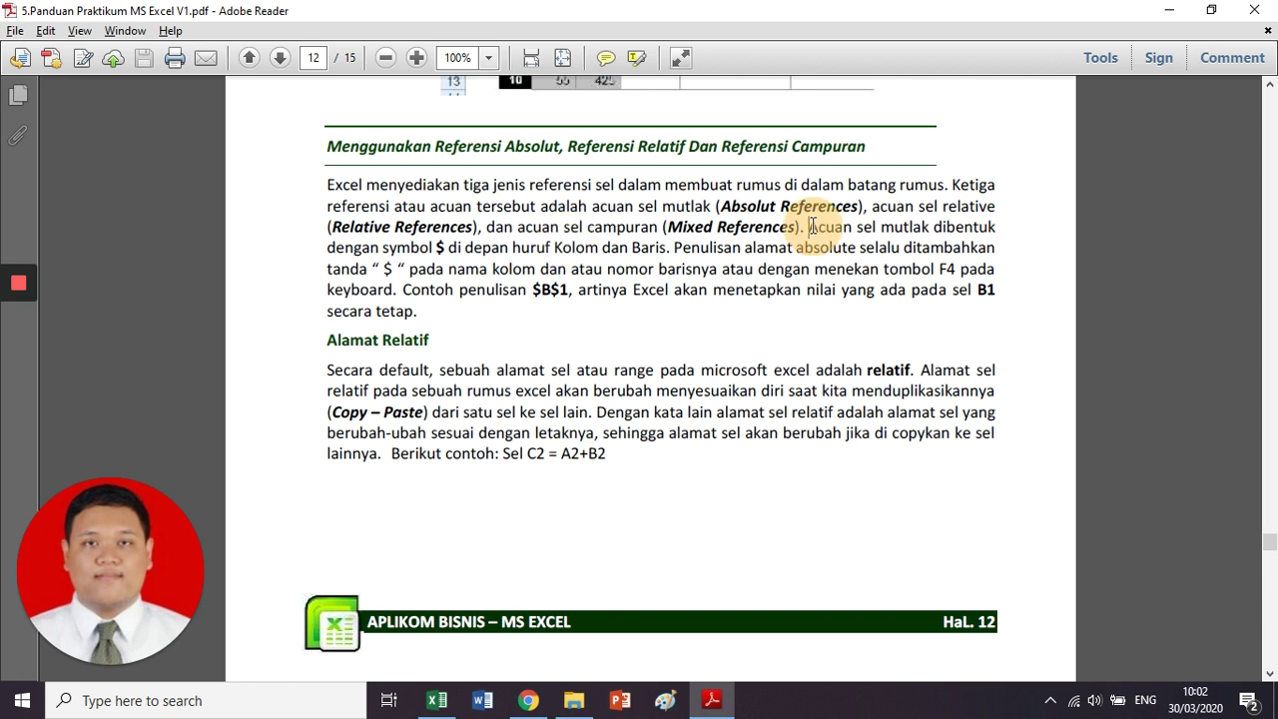
drag(811, 226, 442, 247)
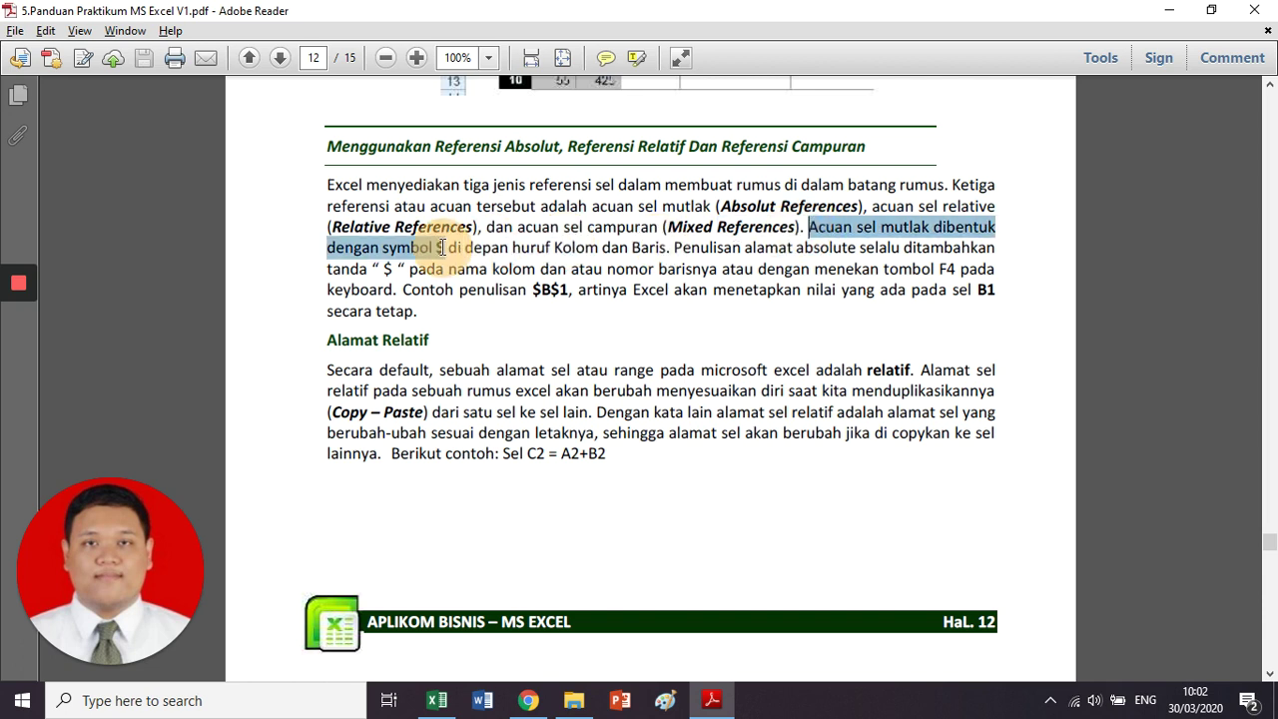
mouse_move(442, 247)
mouse_down()
mouse_move(985, 250)
mouse_move(266, 245)
mouse_move(414, 261)
mouse_move(406, 267)
mouse_move(980, 268)
mouse_move(650, 248)
mouse_move(396, 288)
mouse_move(562, 288)
mouse_up()
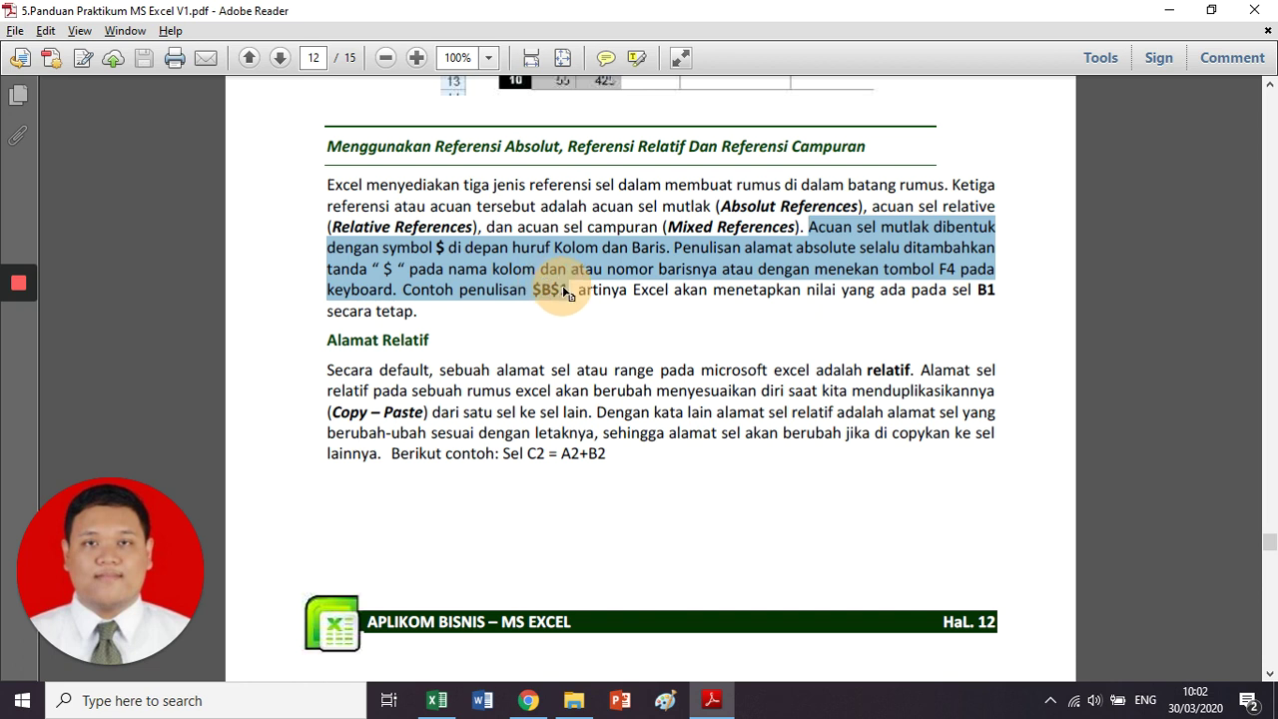
click(878, 325)
click(953, 267)
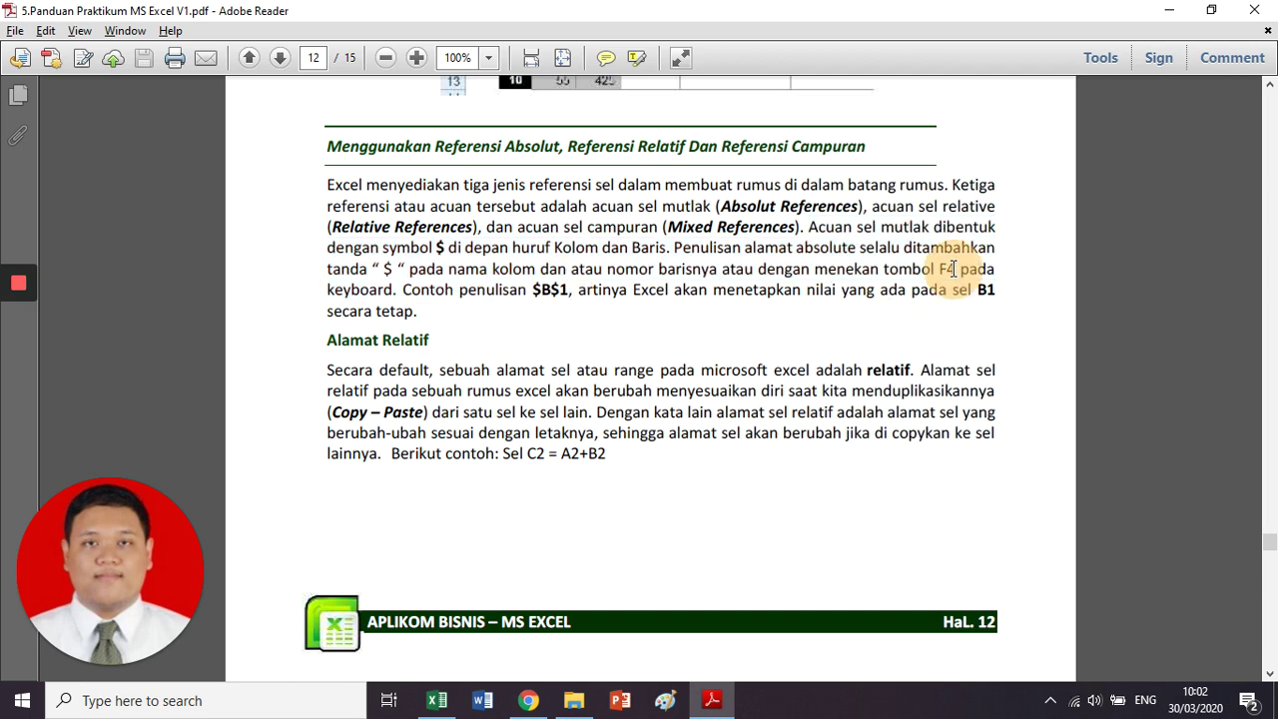
mouse_move(578, 290)
mouse_down()
mouse_move(676, 291)
mouse_move(756, 316)
mouse_move(422, 314)
mouse_up()
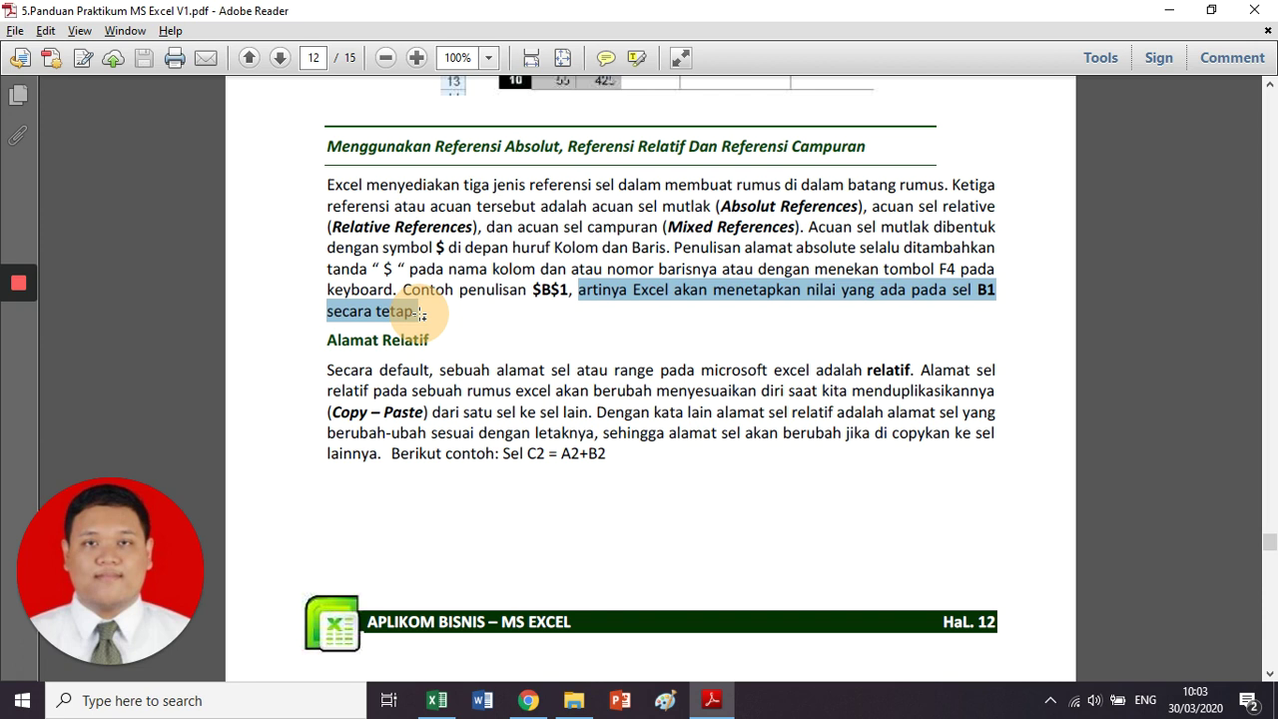
click(463, 367)
drag(327, 341, 421, 343)
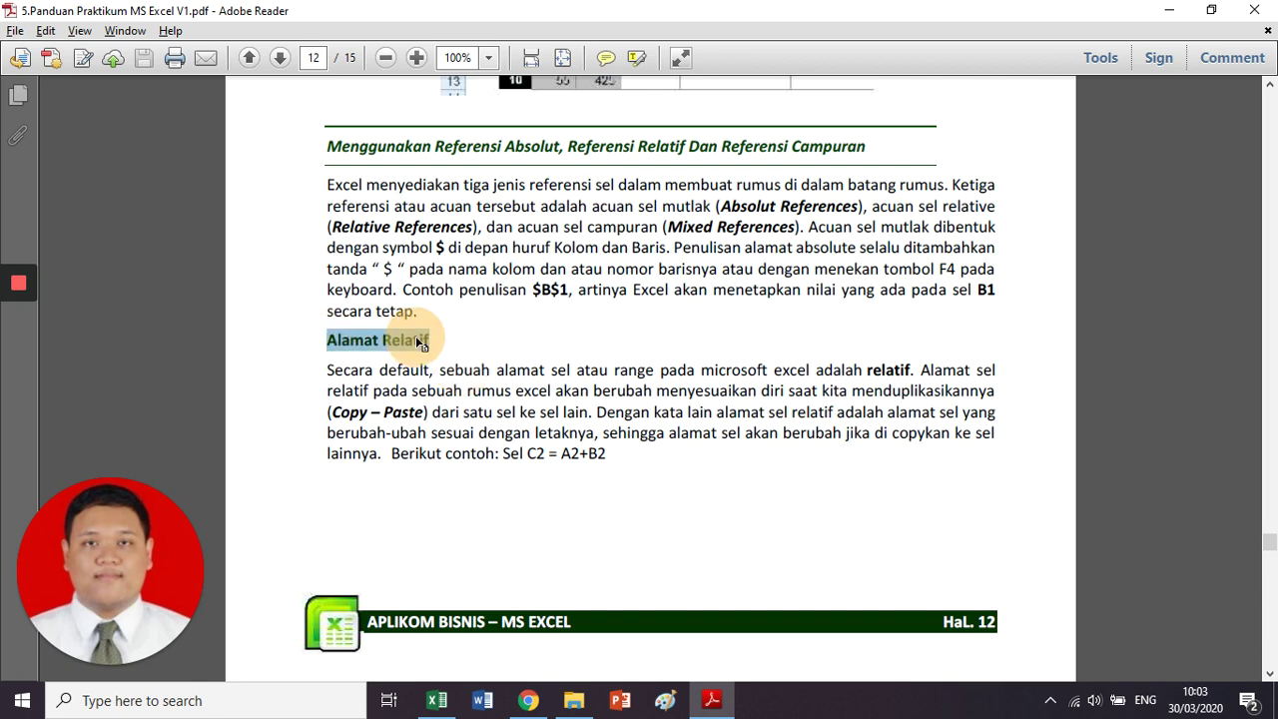
Revisit the APLIKASI PERHITUNGAN table, then highlight the Alamat Relatif heading
click(420, 342)
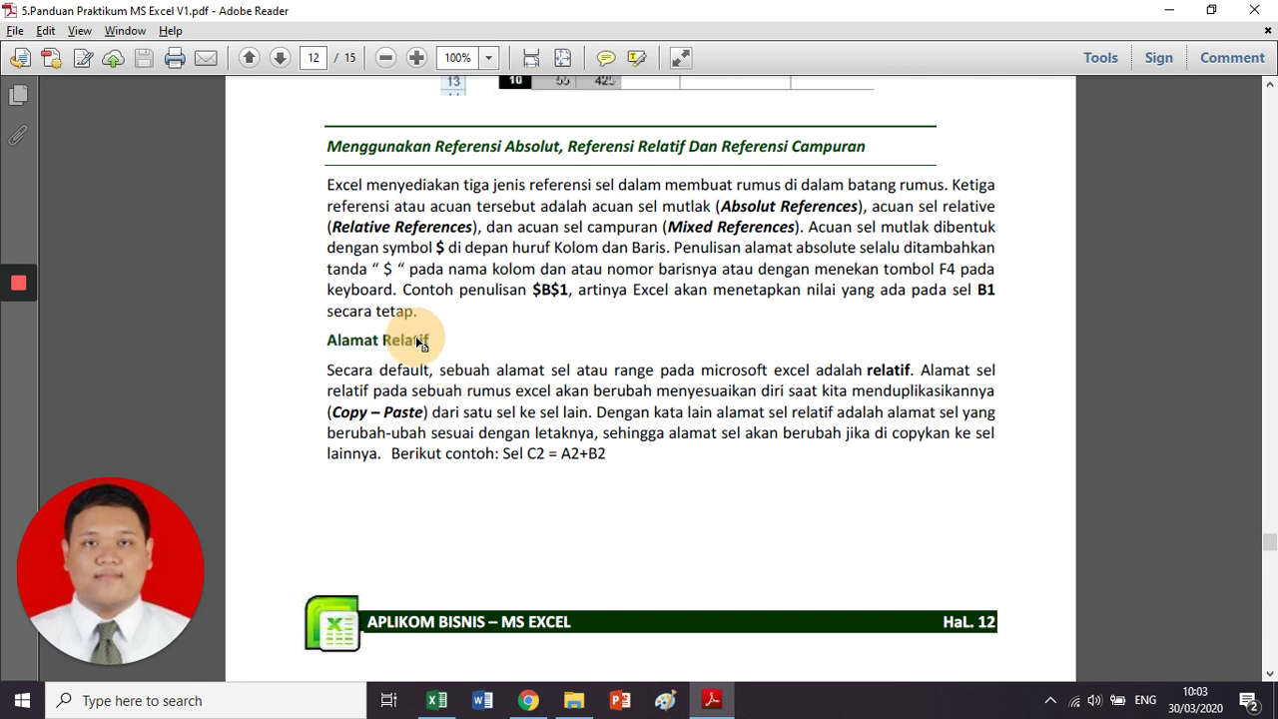
scroll(409, 279, up, 1)
scroll(496, 282, up, 4)
scroll(497, 283, up, 6)
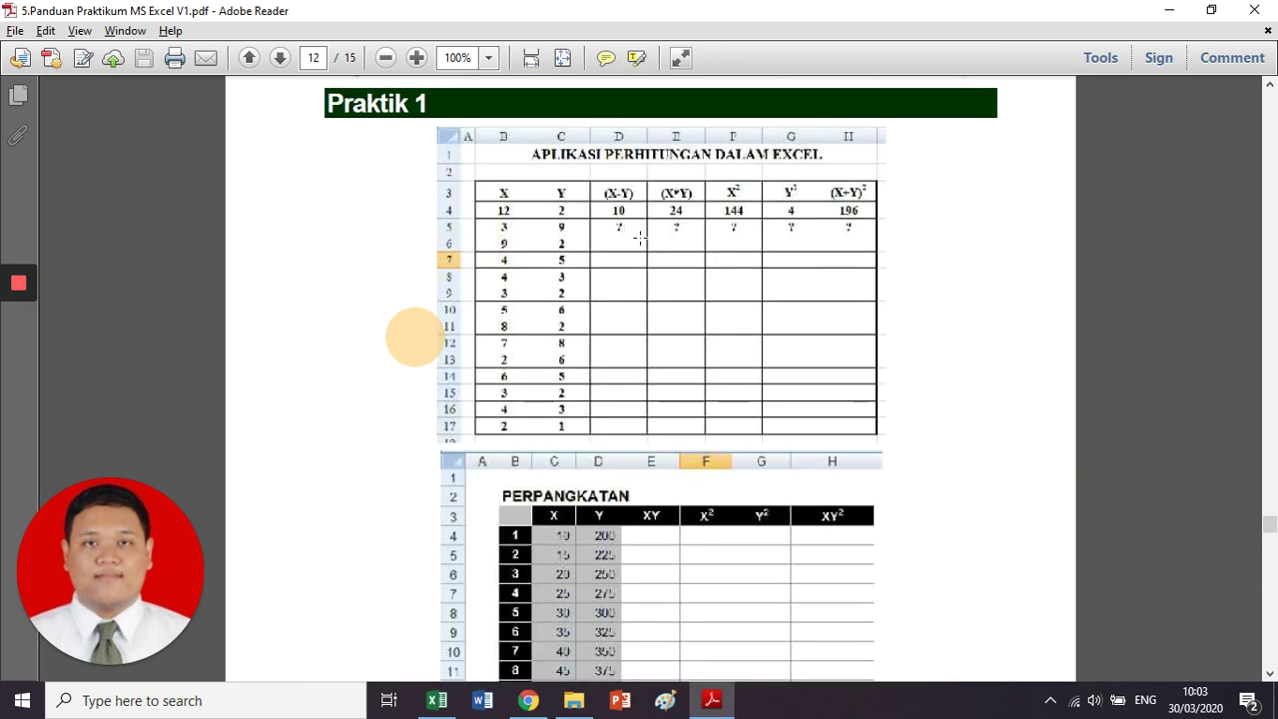
click(640, 242)
scroll(640, 242, down, 3)
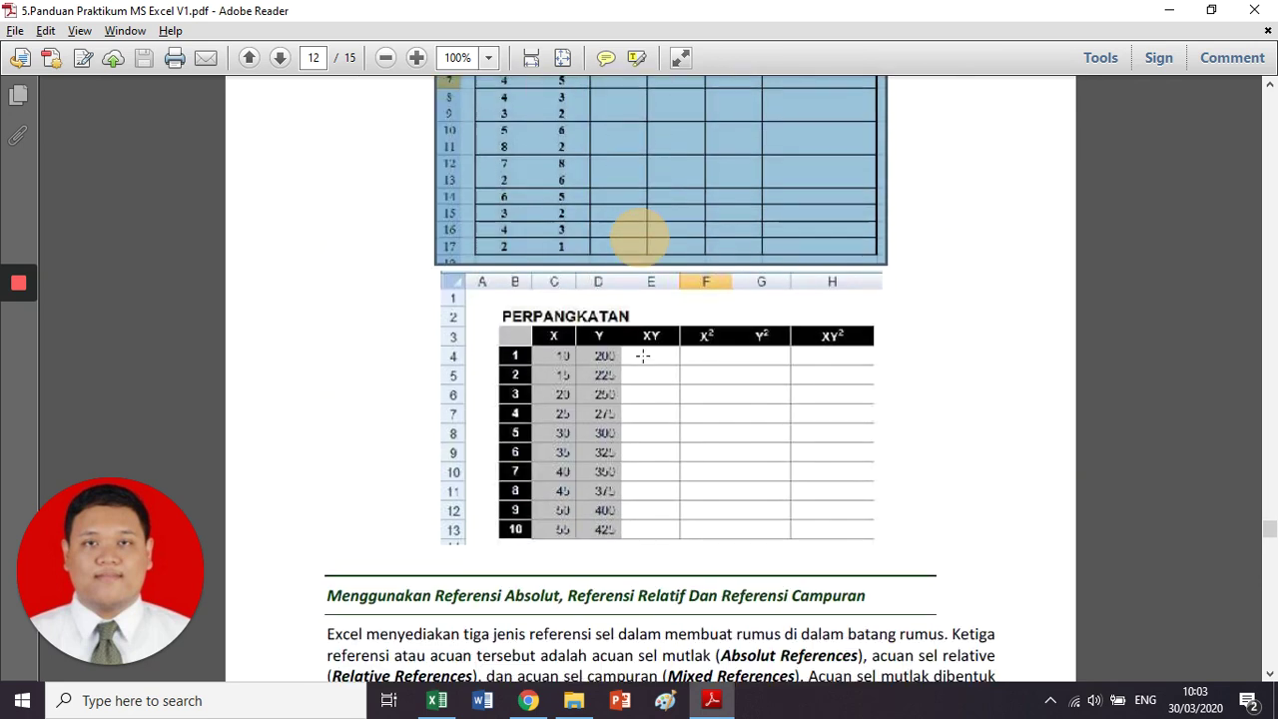
click(394, 365)
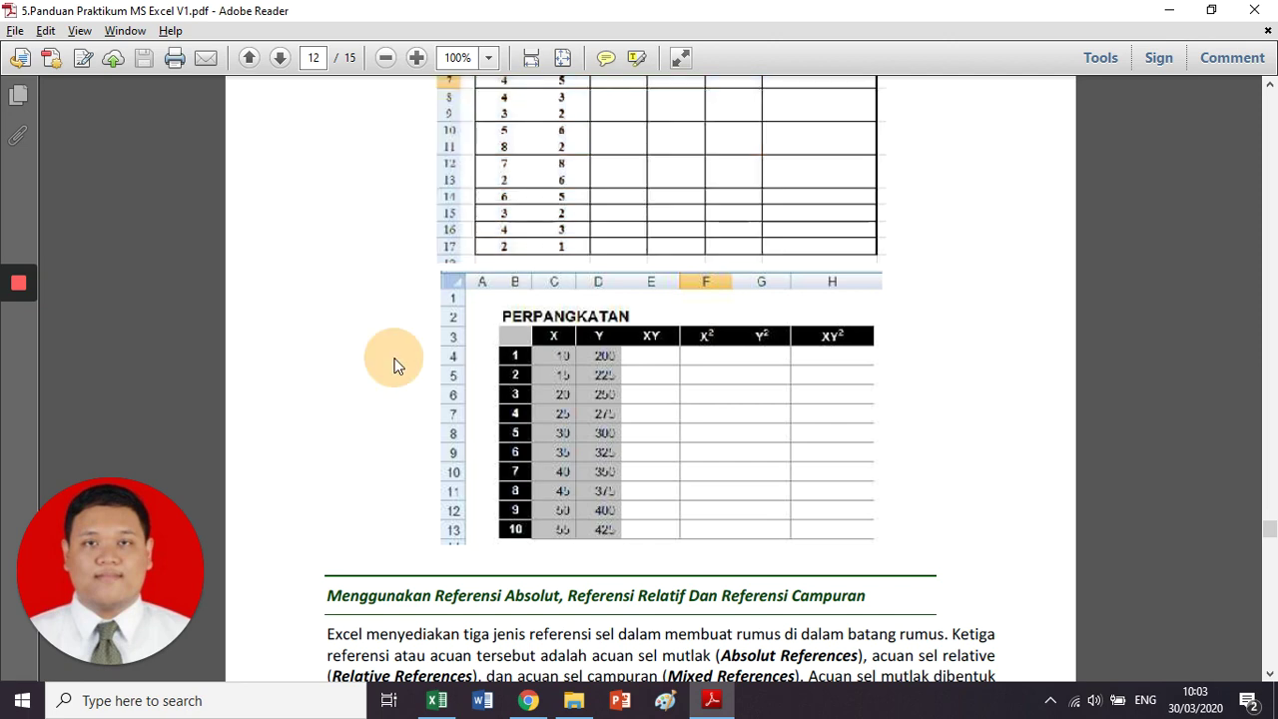
scroll(394, 361, down, 5)
scroll(395, 359, down, 4)
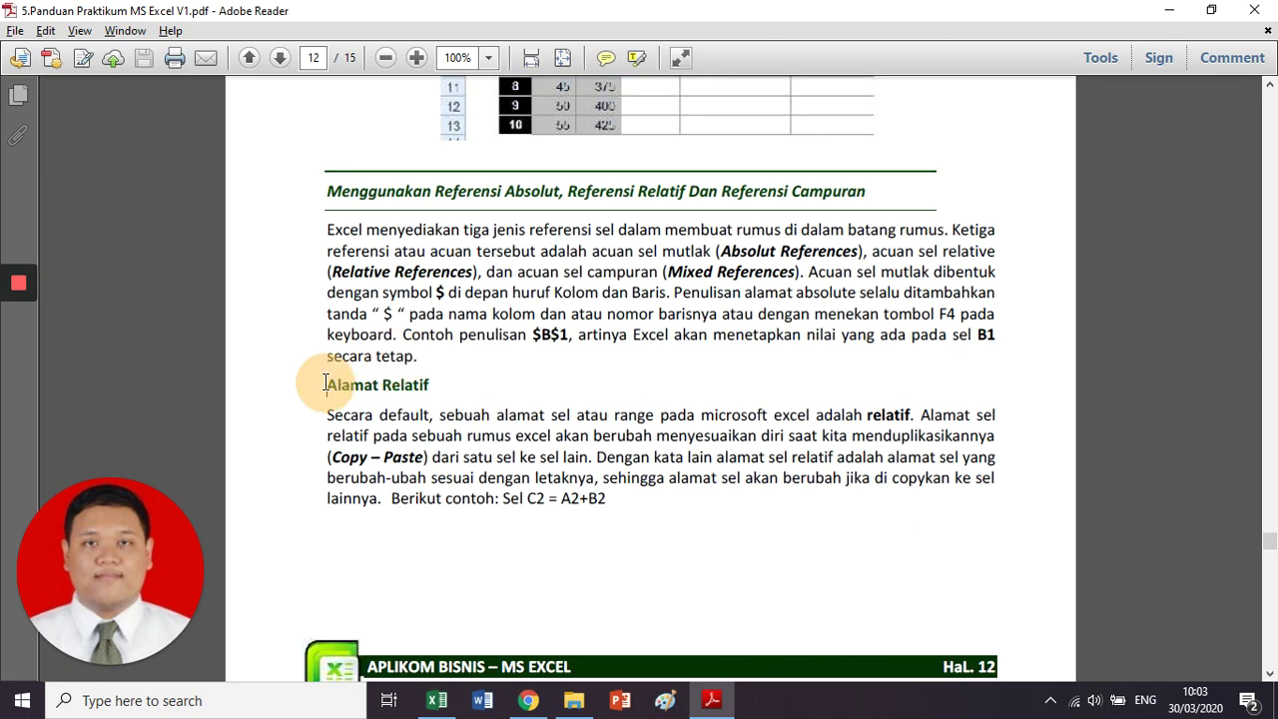
drag(325, 384, 428, 397)
click(487, 400)
Scroll to page 13's Relatif examples of copying =A2+B2, then switch windows
scroll(487, 399, up, 1)
scroll(487, 399, down, 6)
scroll(487, 399, down, 5)
scroll(487, 400, down, 6)
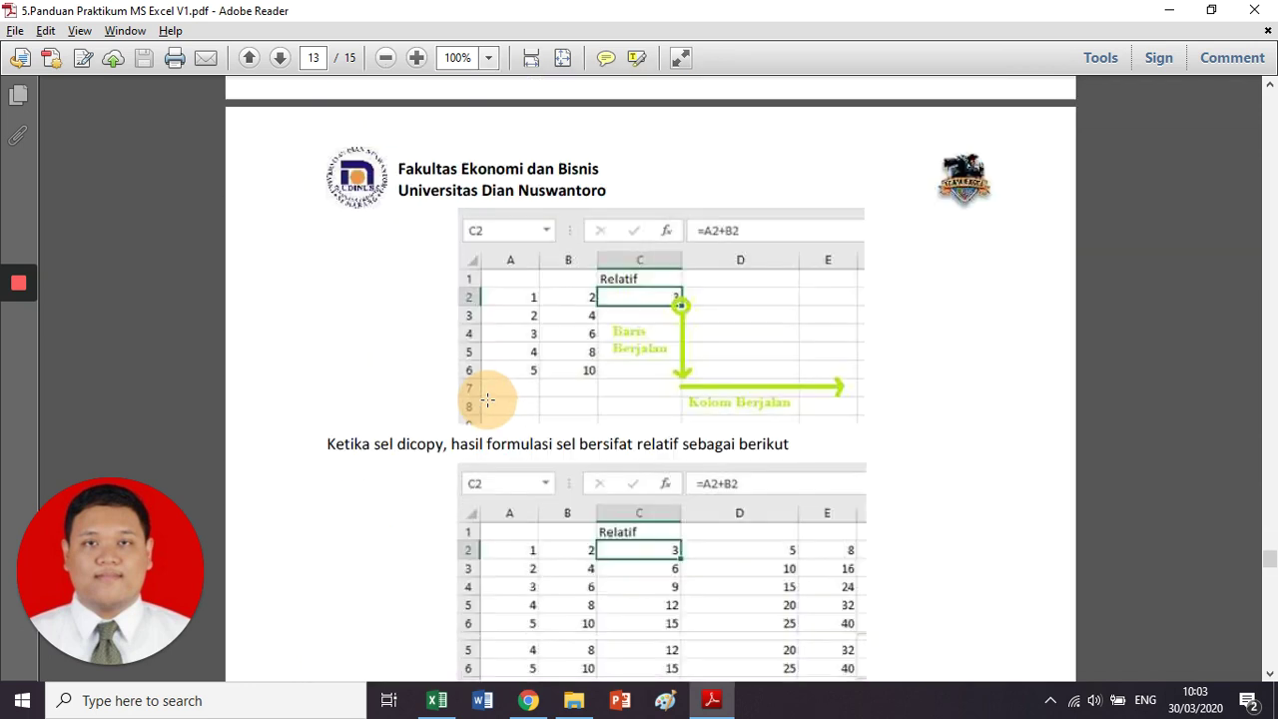
scroll(487, 400, down, 1)
click(570, 319)
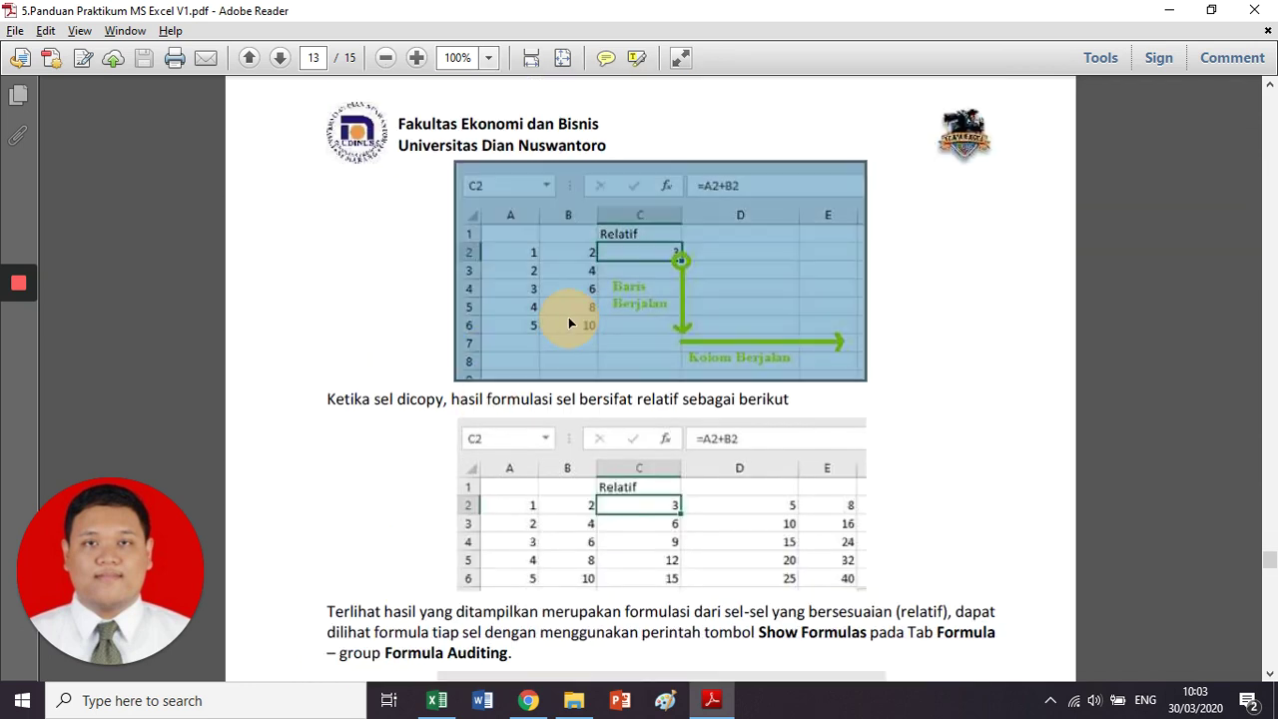
click(408, 320)
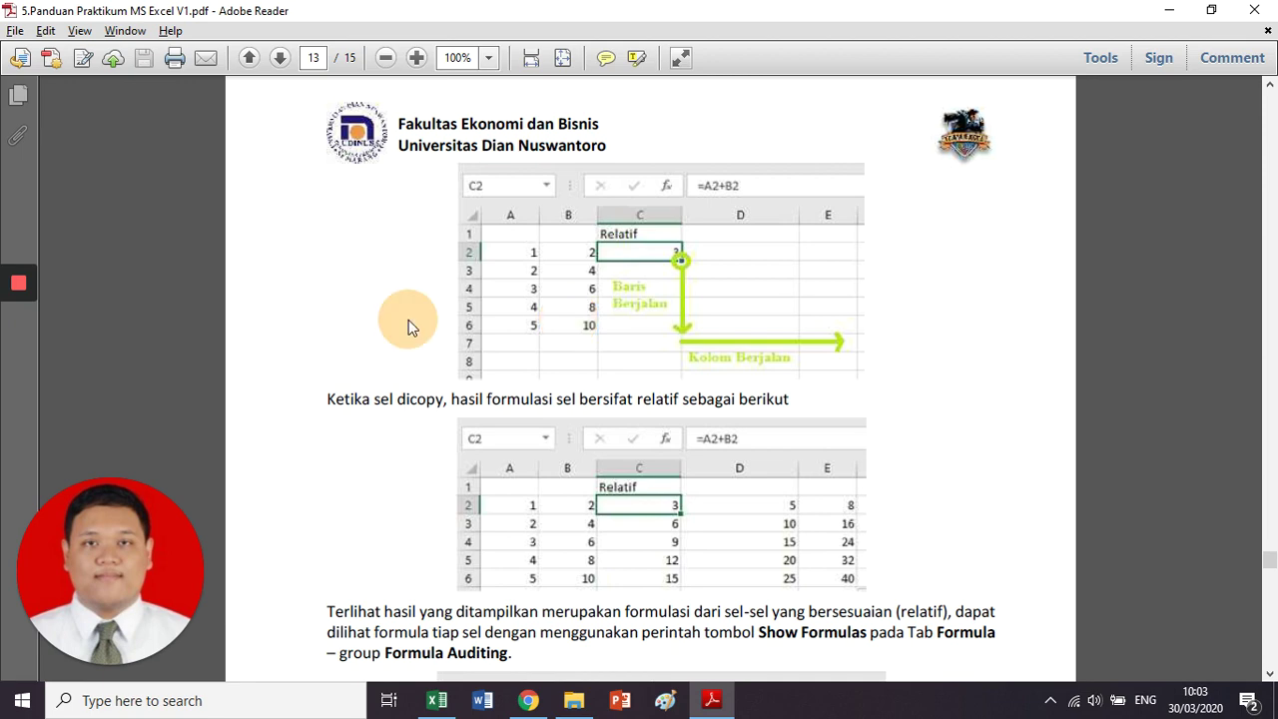
key(alt+Tab)
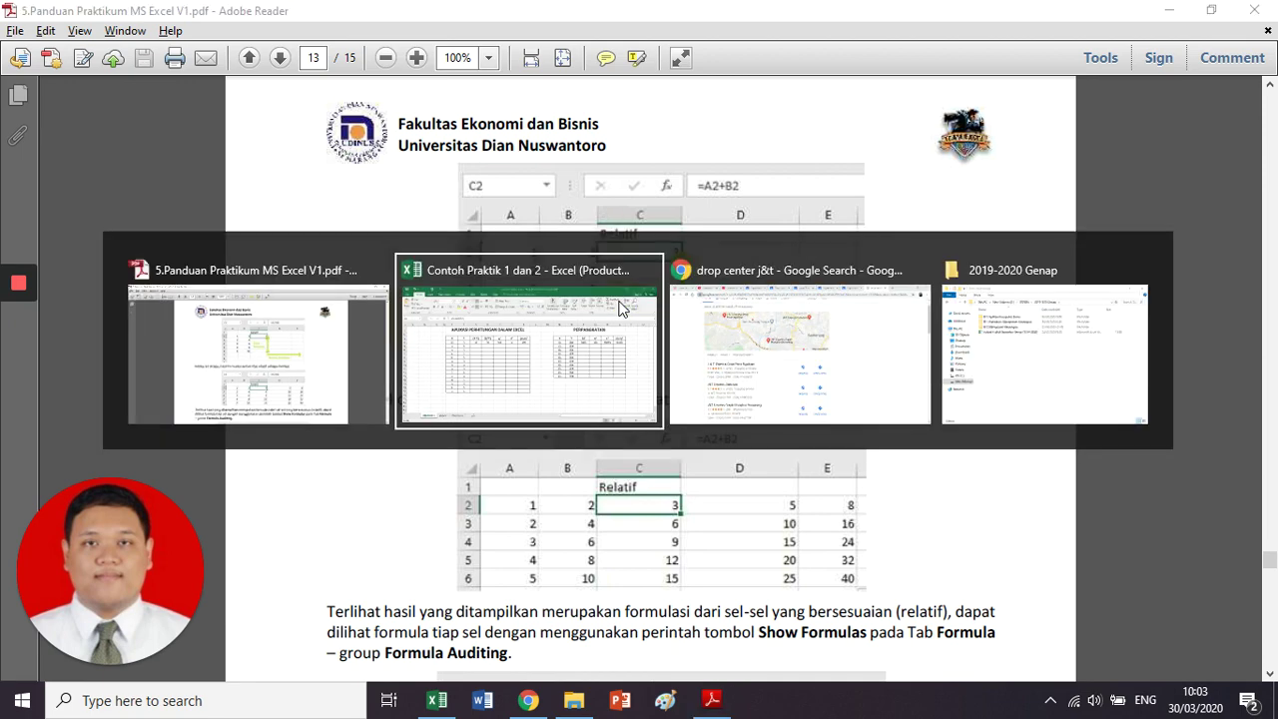
Clear the old numbers and years from G2:H21 on Sheet2
key(ctrl+Page_Up)
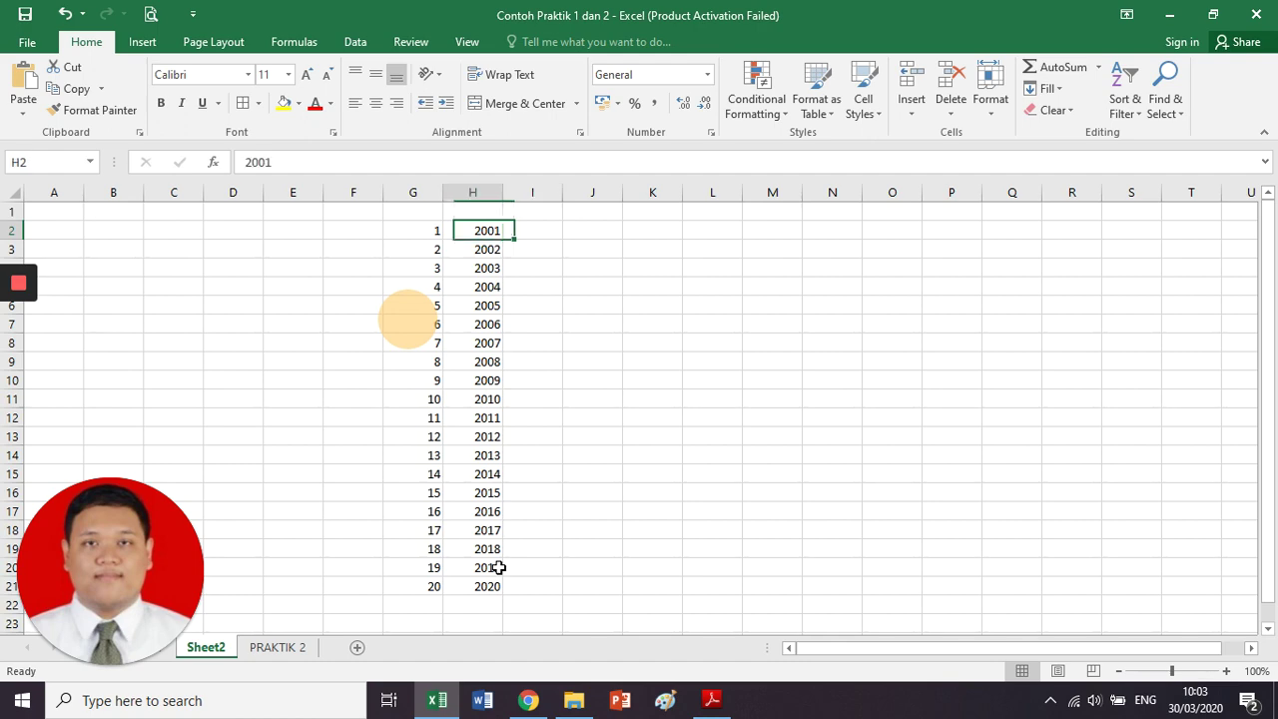
key(Left)
key(ctrl+shift+Down)
key(shift+Right)
key(Delete)
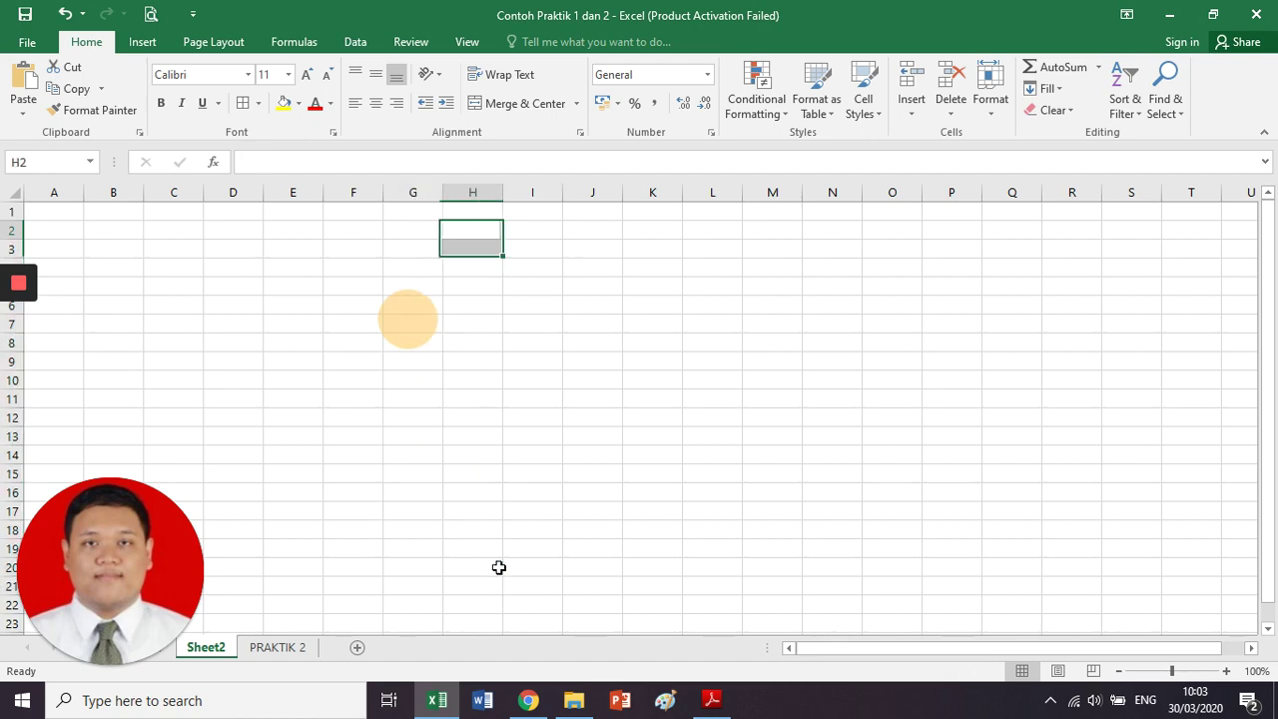
Enter 1, 2, 3, 4 and 5 in G2:G6
key(Left)
key(alt+Tab)
key(alt+Tab)
text(1)
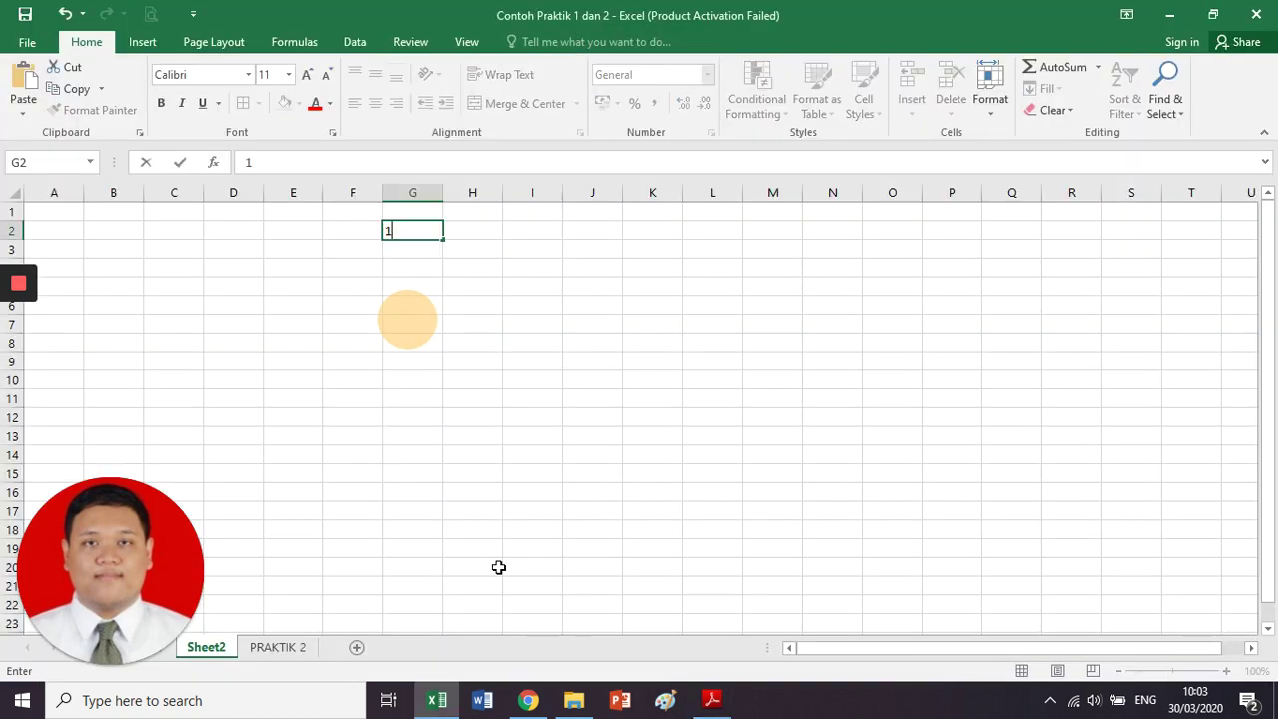
key(Return)
text(2 3 4 5)
key(Up)
key(Up)
key(Right)
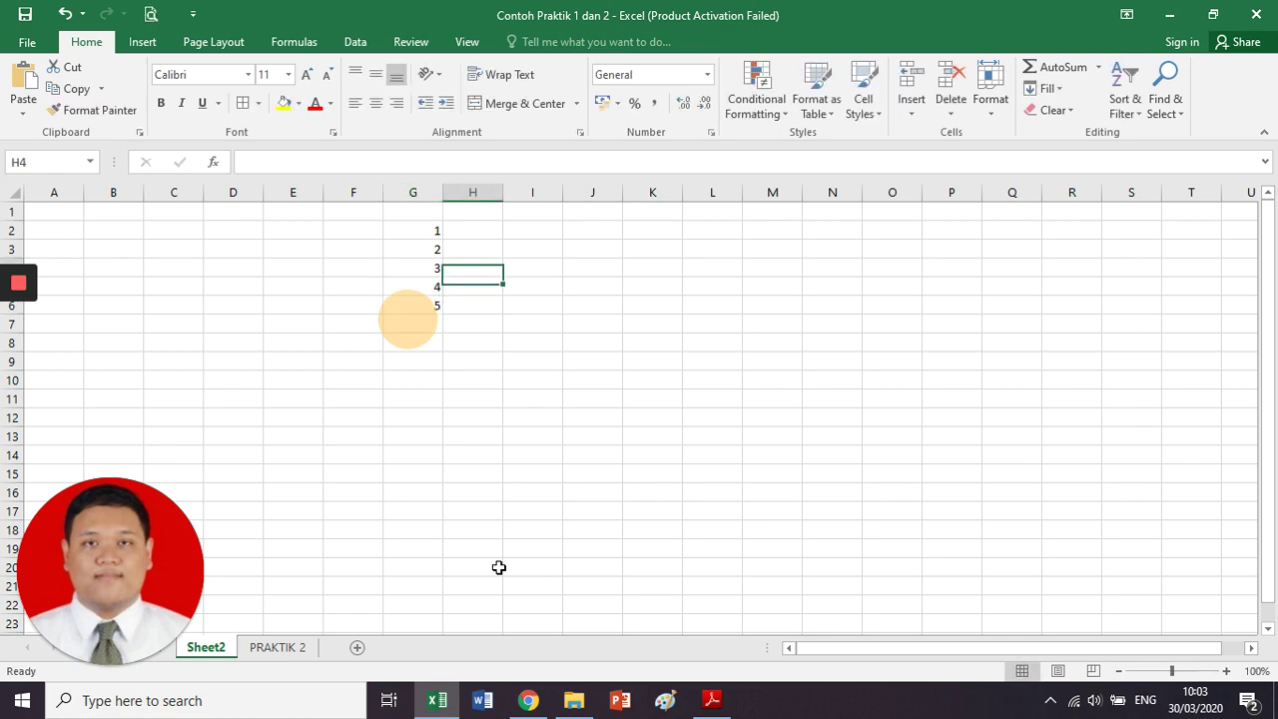
key(Up)
key(Up)
Fill H2:H6 with 2, 4, 6, 8 and 10, checking values against the guide
key(alt+Tab)
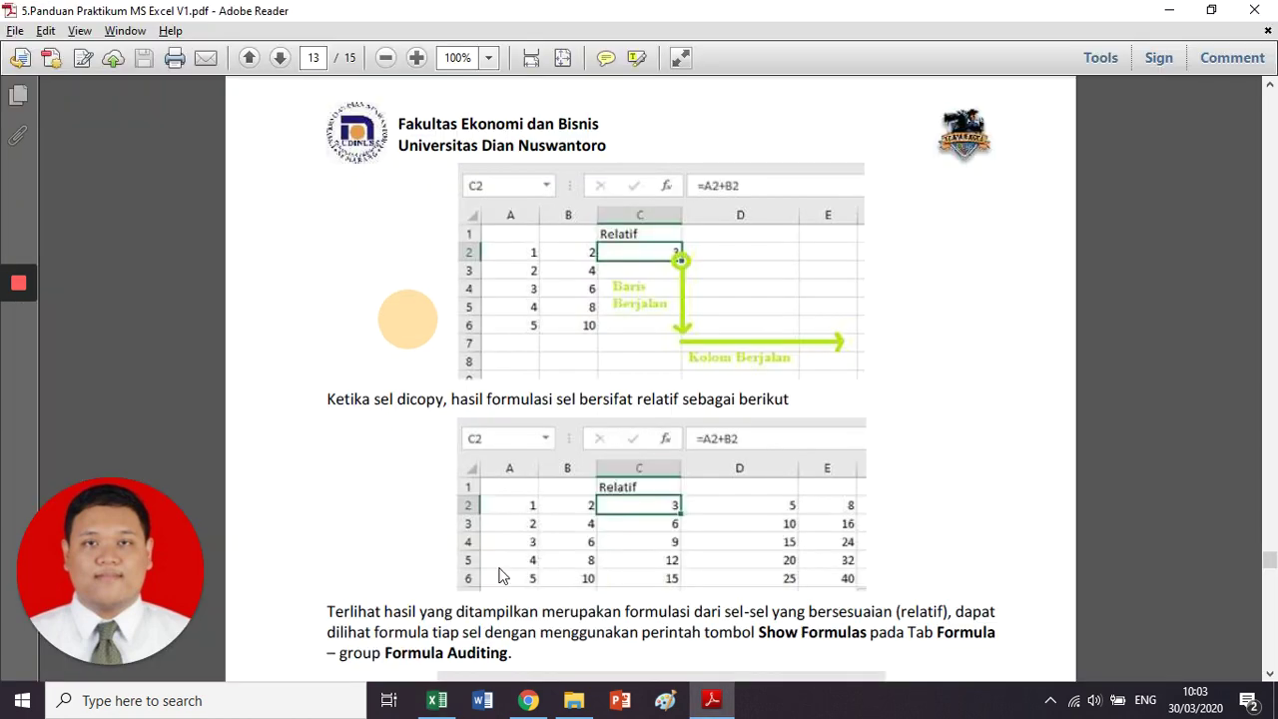
key(alt+Tab)
text(4)
key(Return)
text(6)
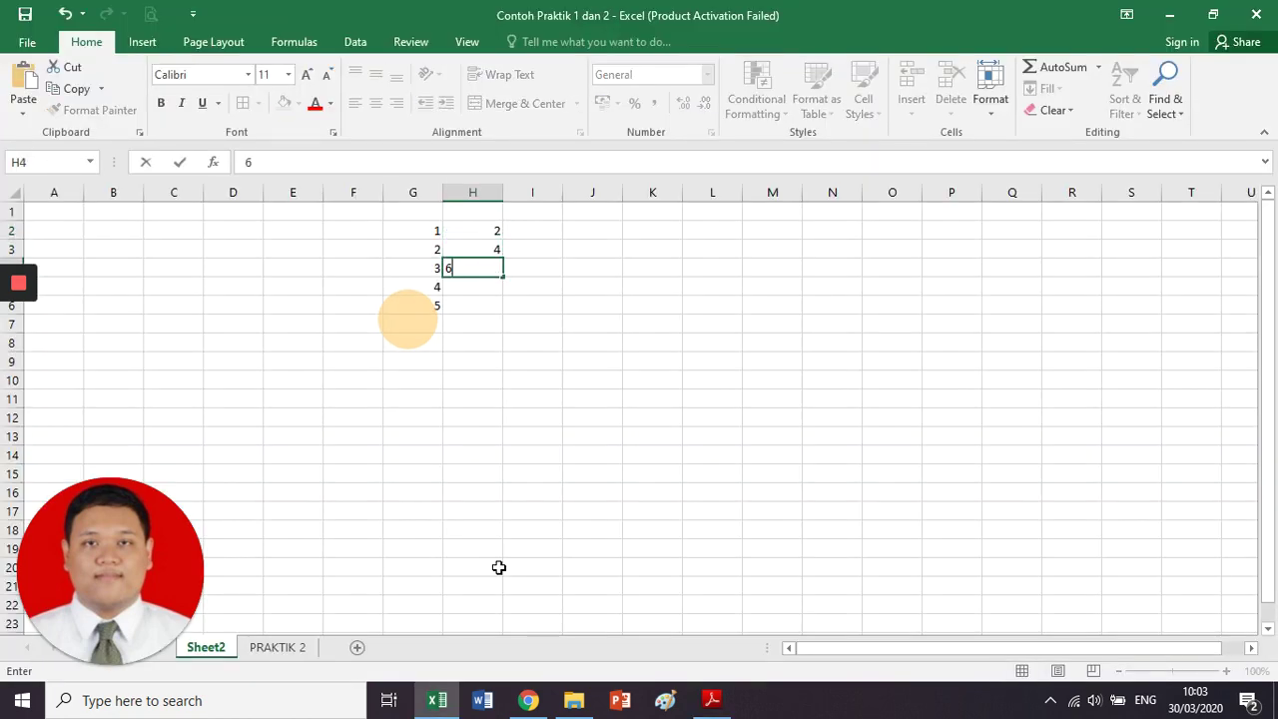
key(Return)
text(8)
key(Return)
text(10)
key(Return)
key(Right)
Type the heading Hasil in I1, glancing at the PDF guide
key(ctrl+Up)
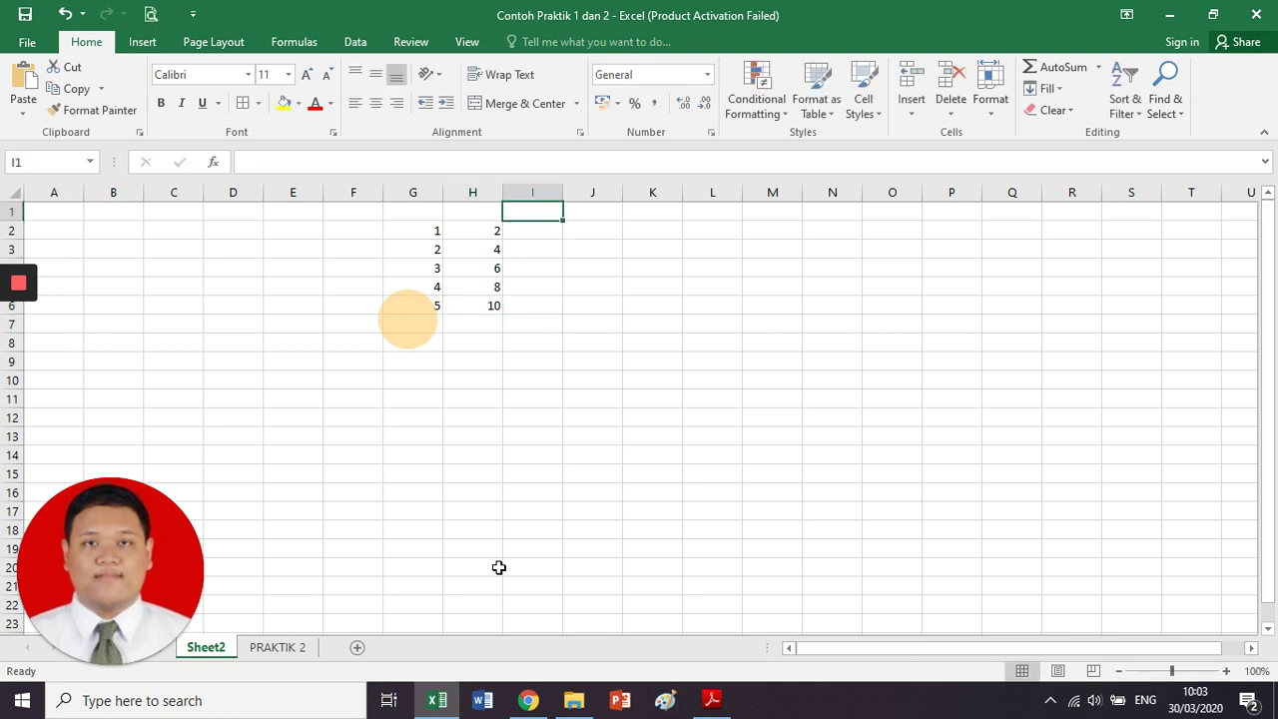
text(Hasil)
key(alt+Tab)
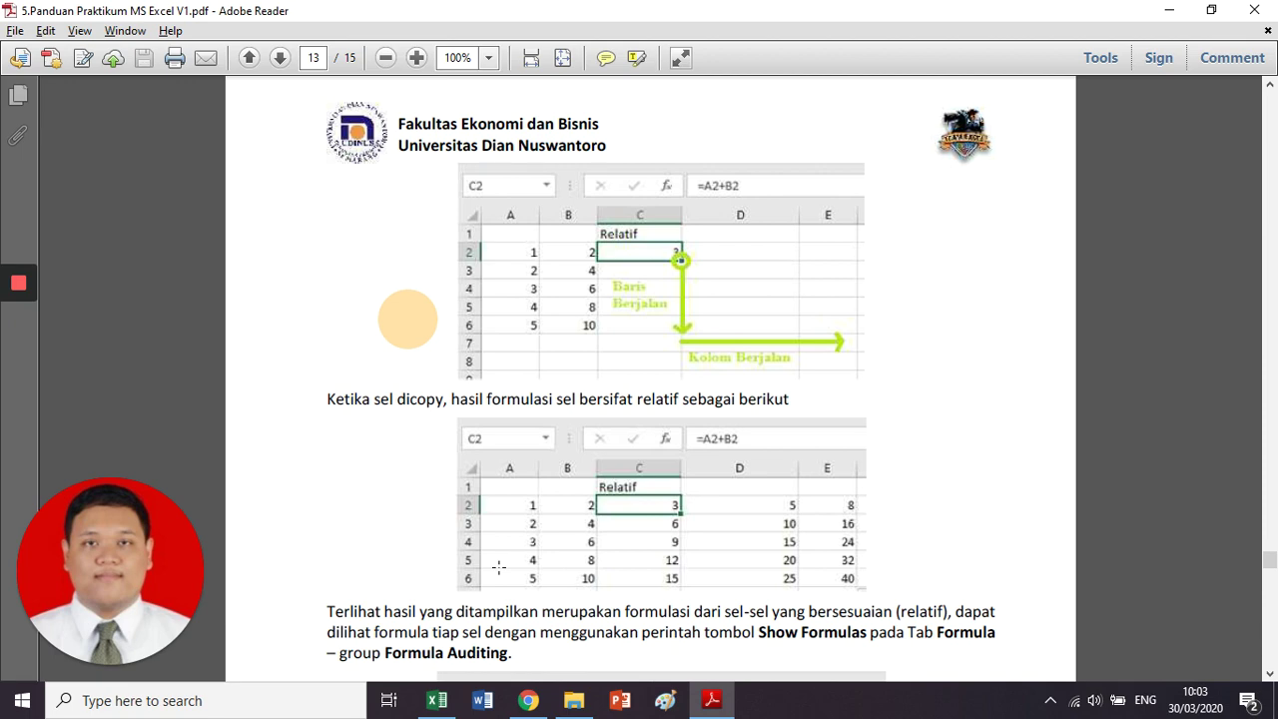
key(alt+Tab)
Replace the I1 heading Hasil with Relatif
key(BackSpace)
key(BackSpace)
key(BackSpace)
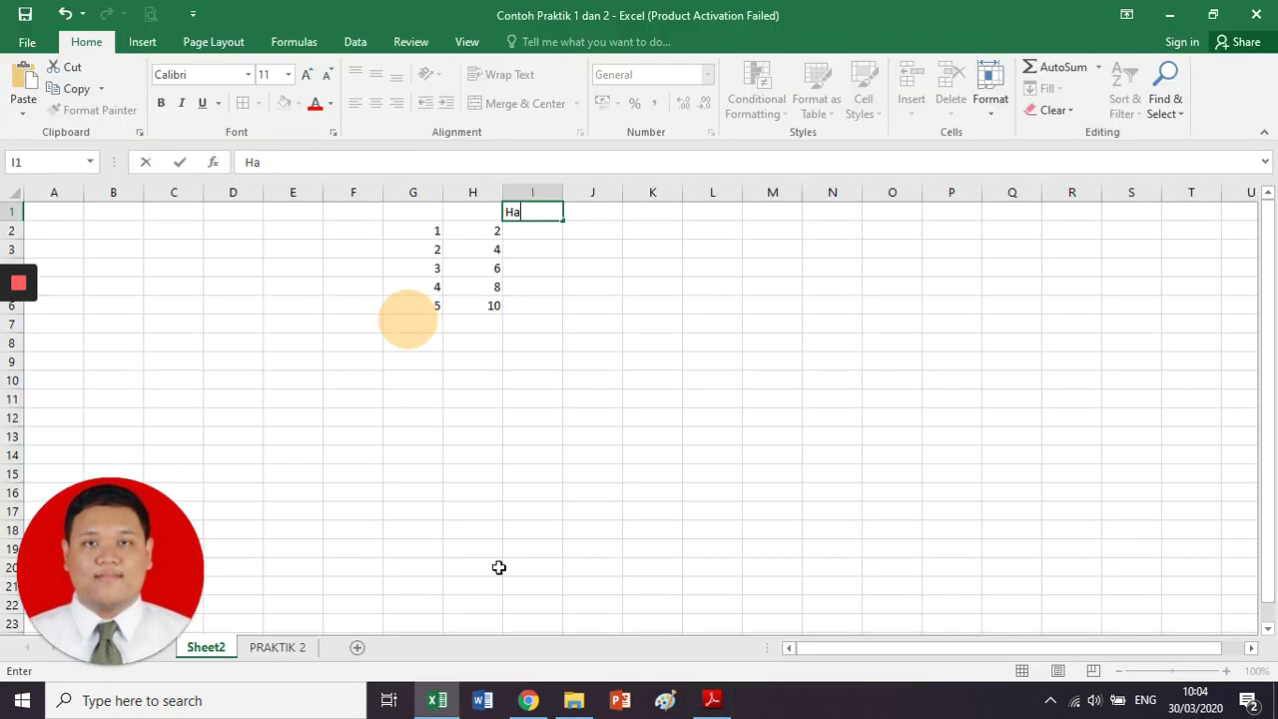
key(BackSpace)
key(BackSpace)
text(Relatif)
key(ctrl+Return)
Fill the block I1:M6 with bright yellow
key(shift+Down)
key(shift+Down)
key(shift+Down)
key(shift+Down)
key(shift+Down)
key(shift+Right)
key(shift+Right)
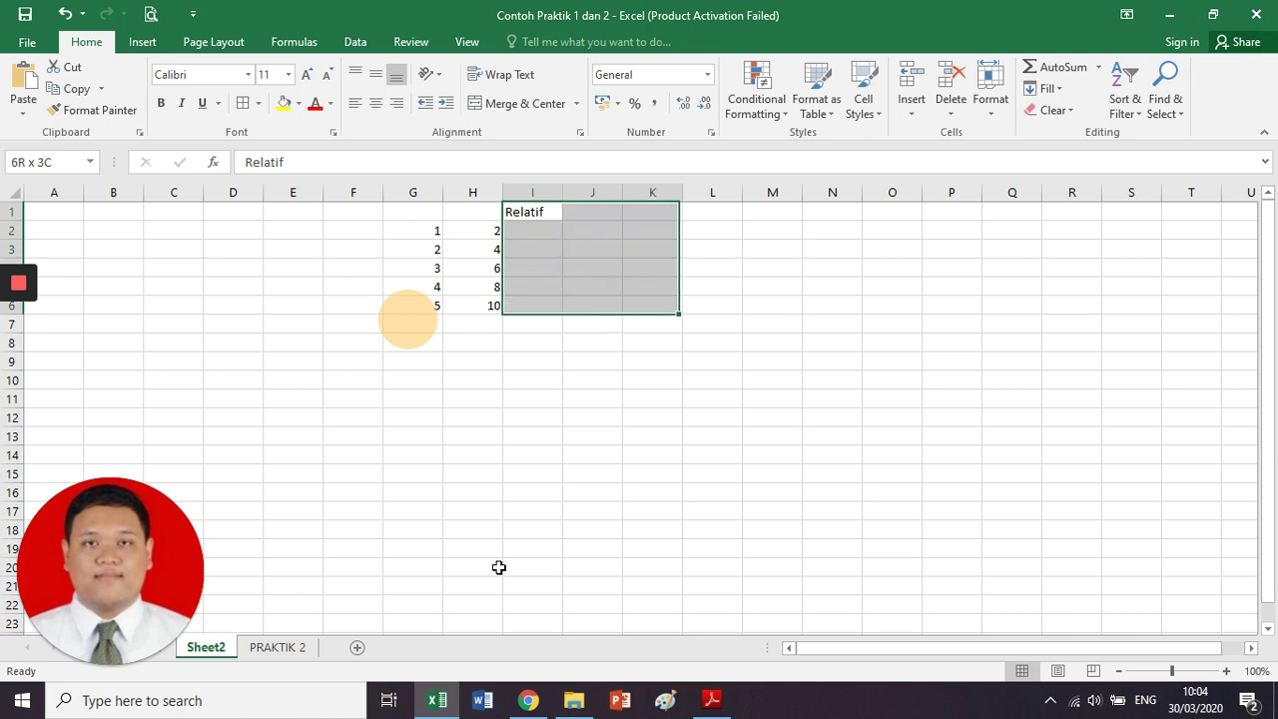
key(shift+Right)
key(shift+Right)
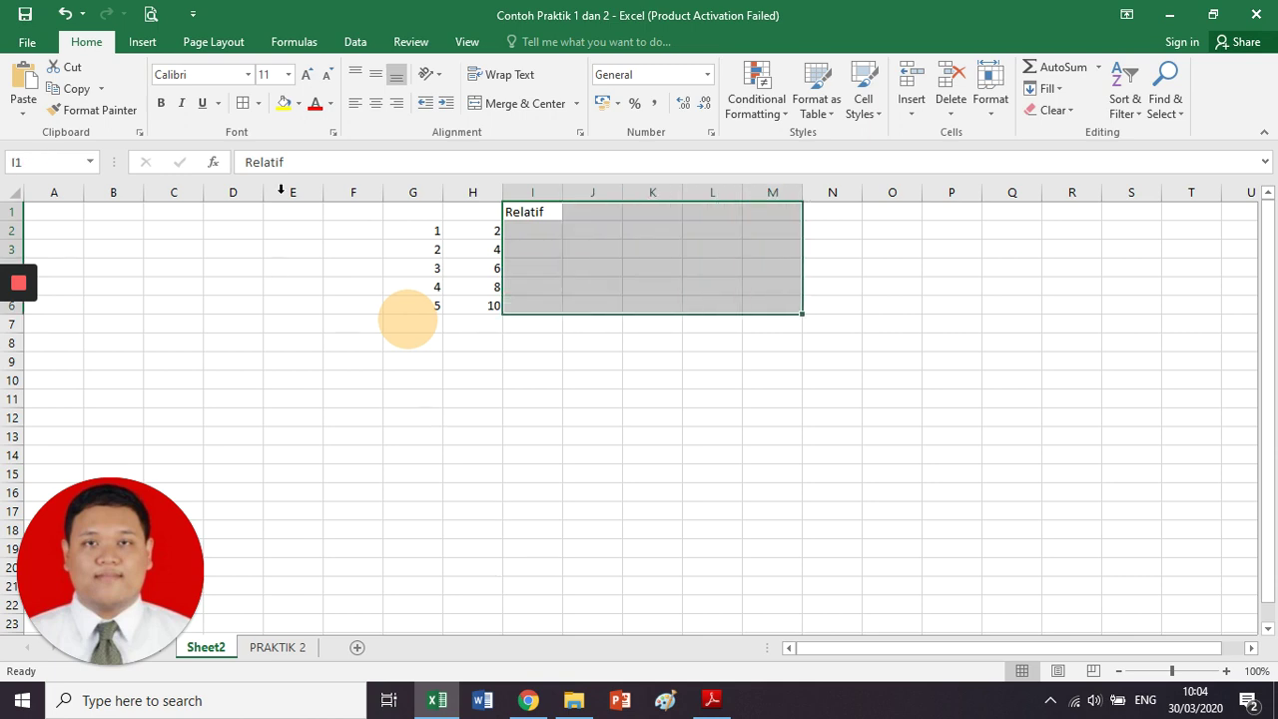
click(287, 103)
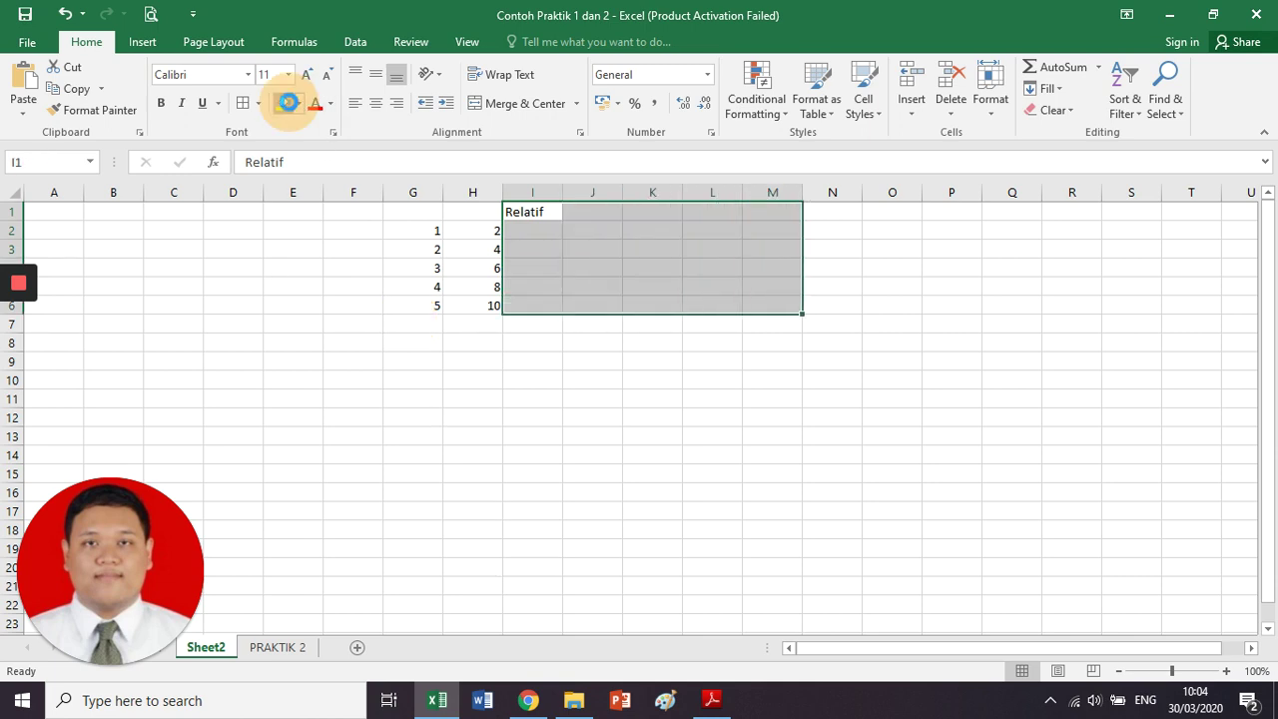
click(536, 224)
click(619, 342)
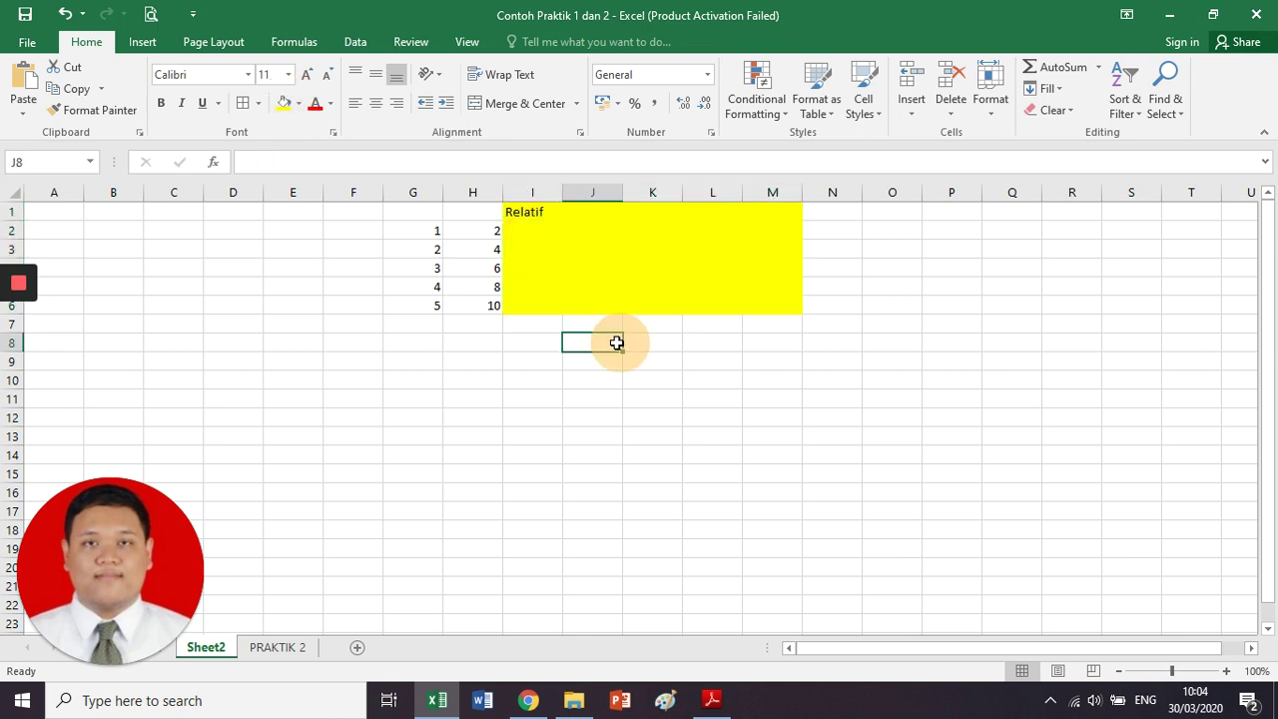
Select G2 and H2 to check their values, then switch to the PDF guide
click(444, 230)
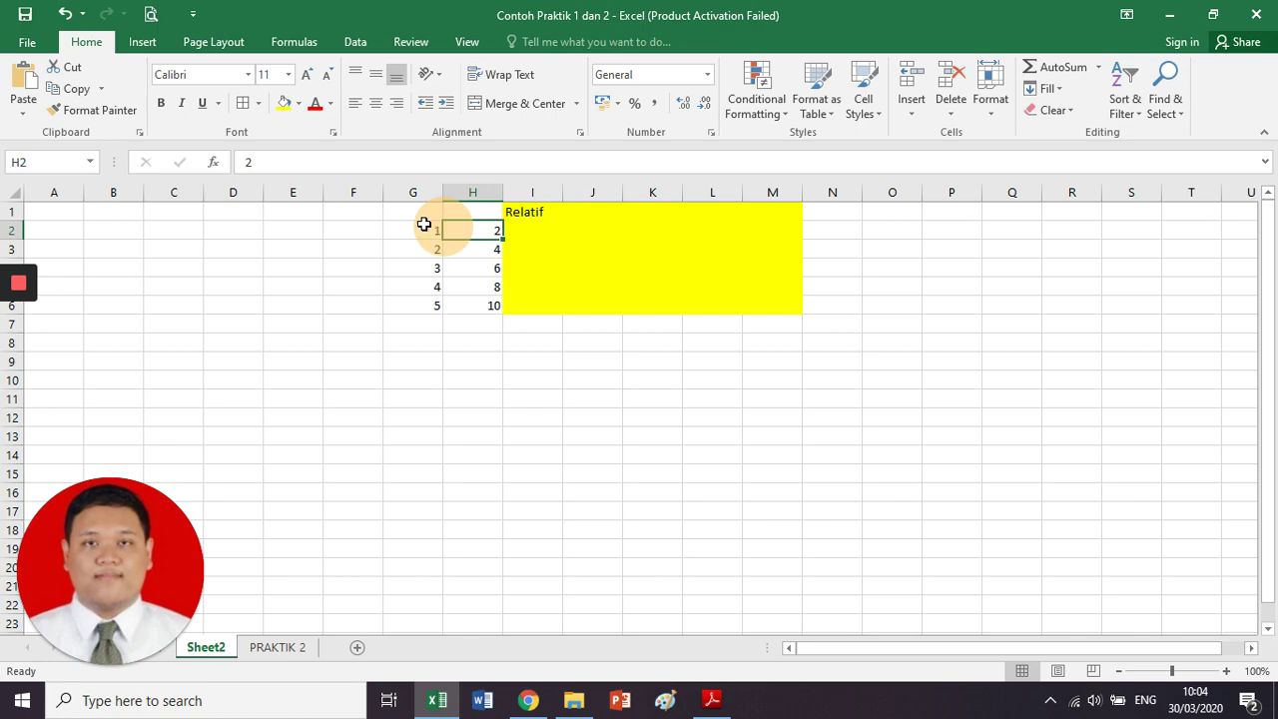
click(427, 228)
drag(426, 227, 469, 230)
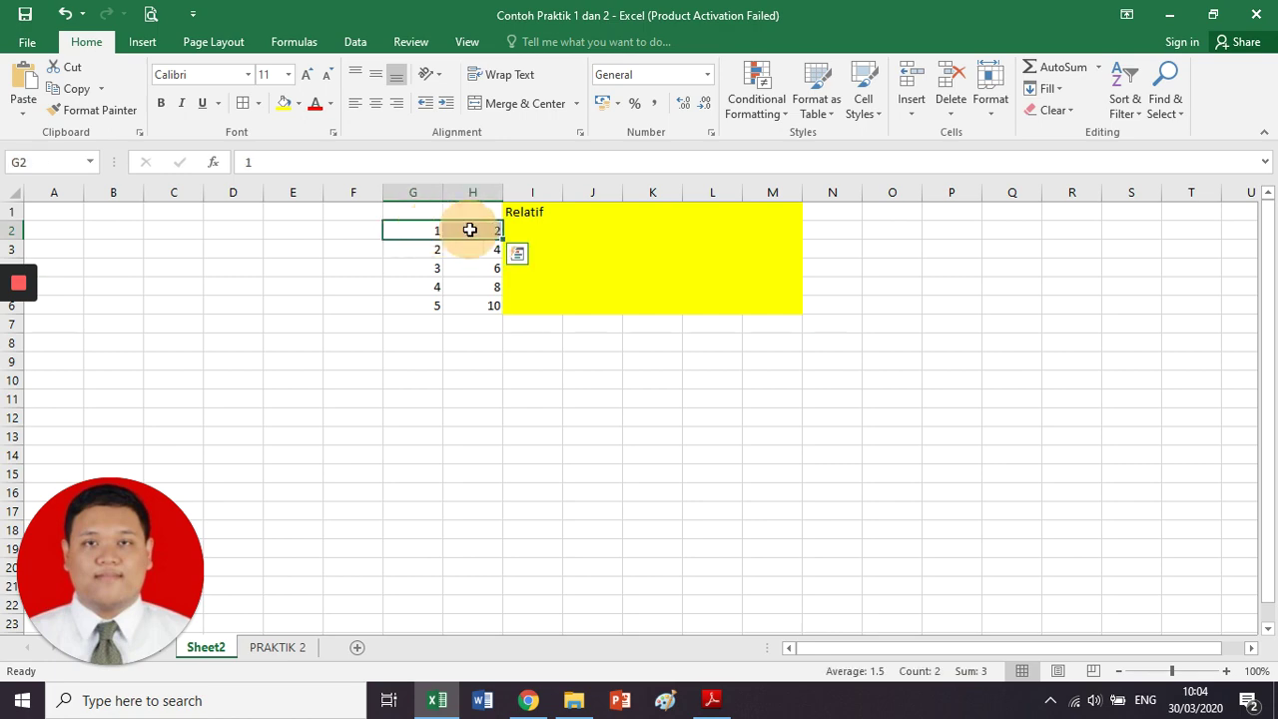
key(alt+Tab)
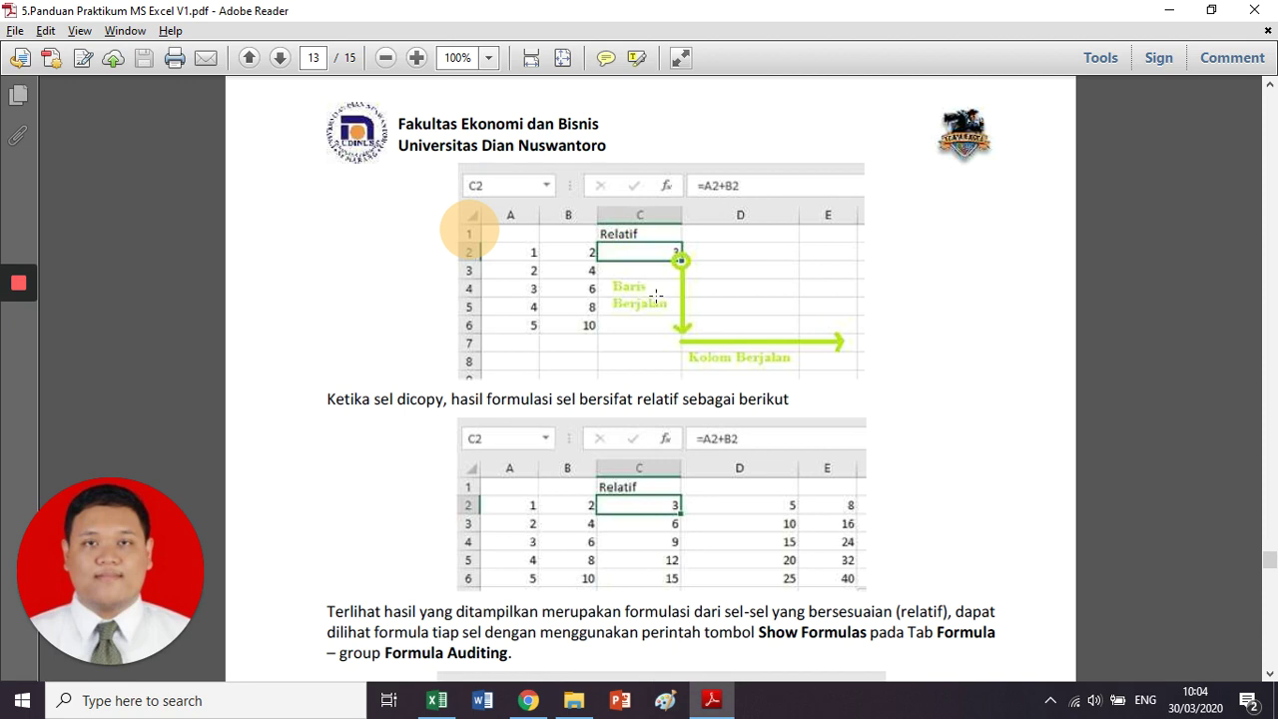
scroll(656, 296, down, 2)
scroll(639, 300, up, 6)
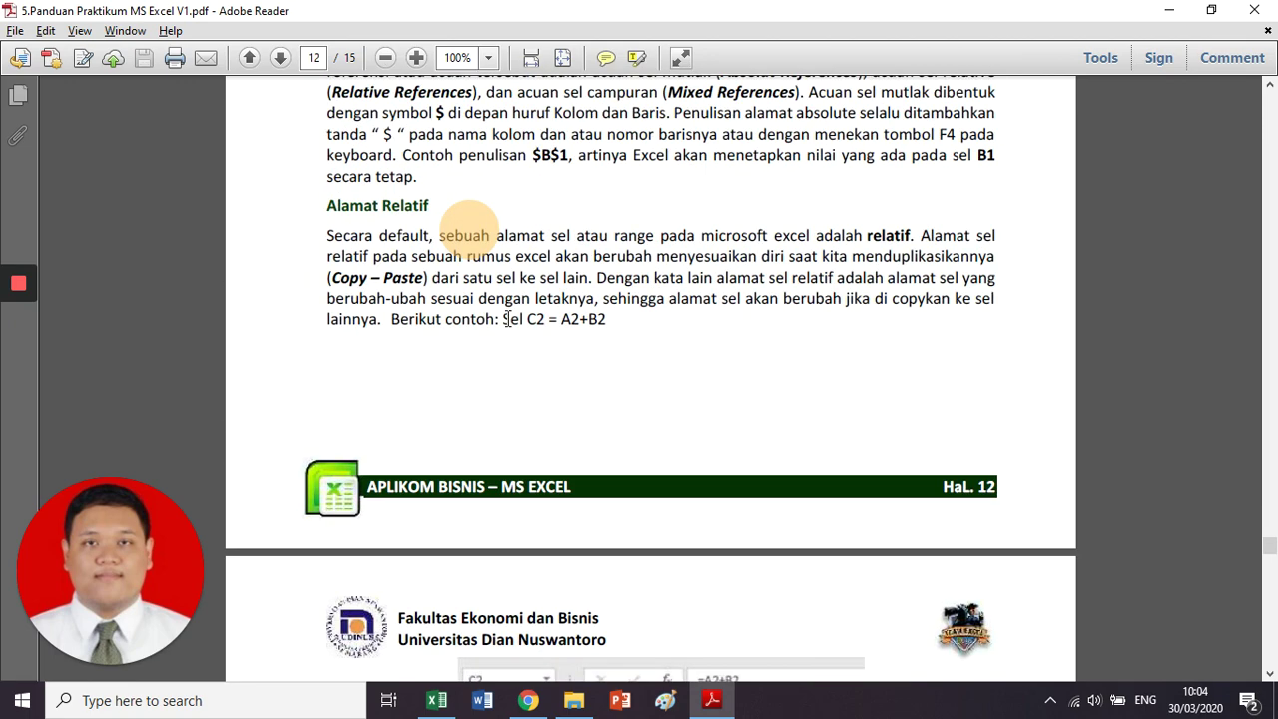
drag(504, 319, 669, 341)
click(669, 341)
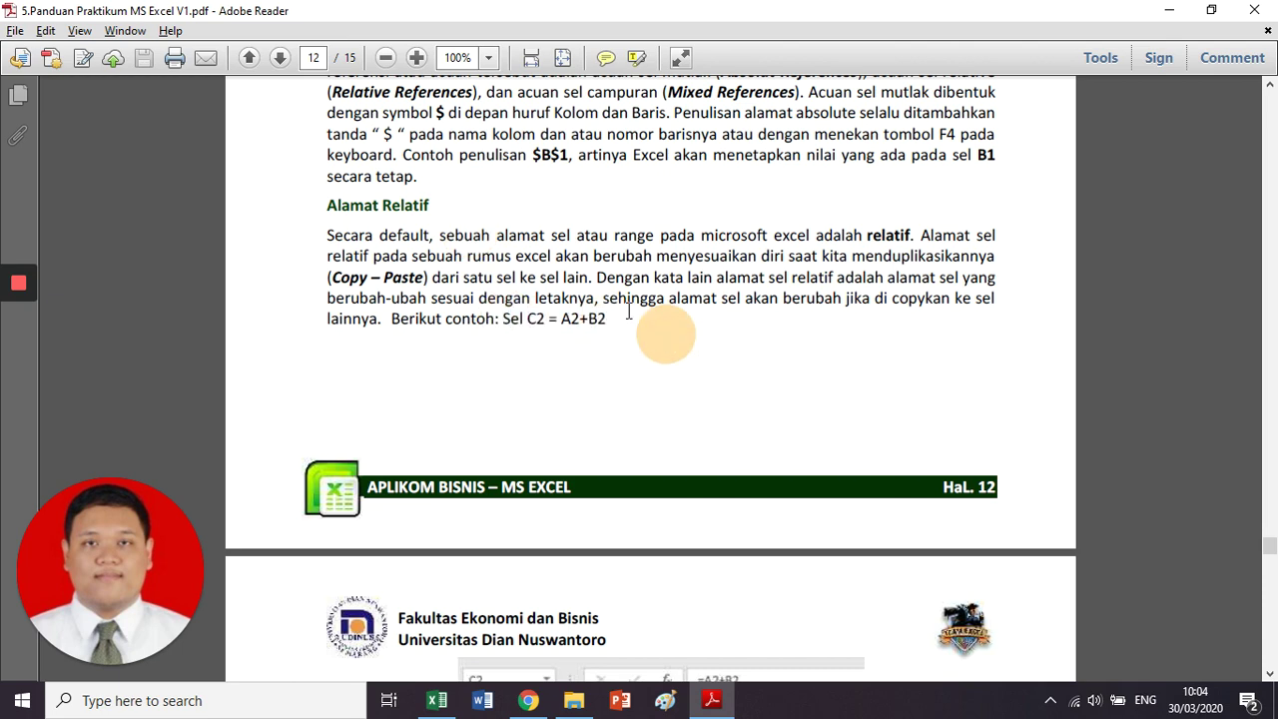
scroll(629, 314, down, 5)
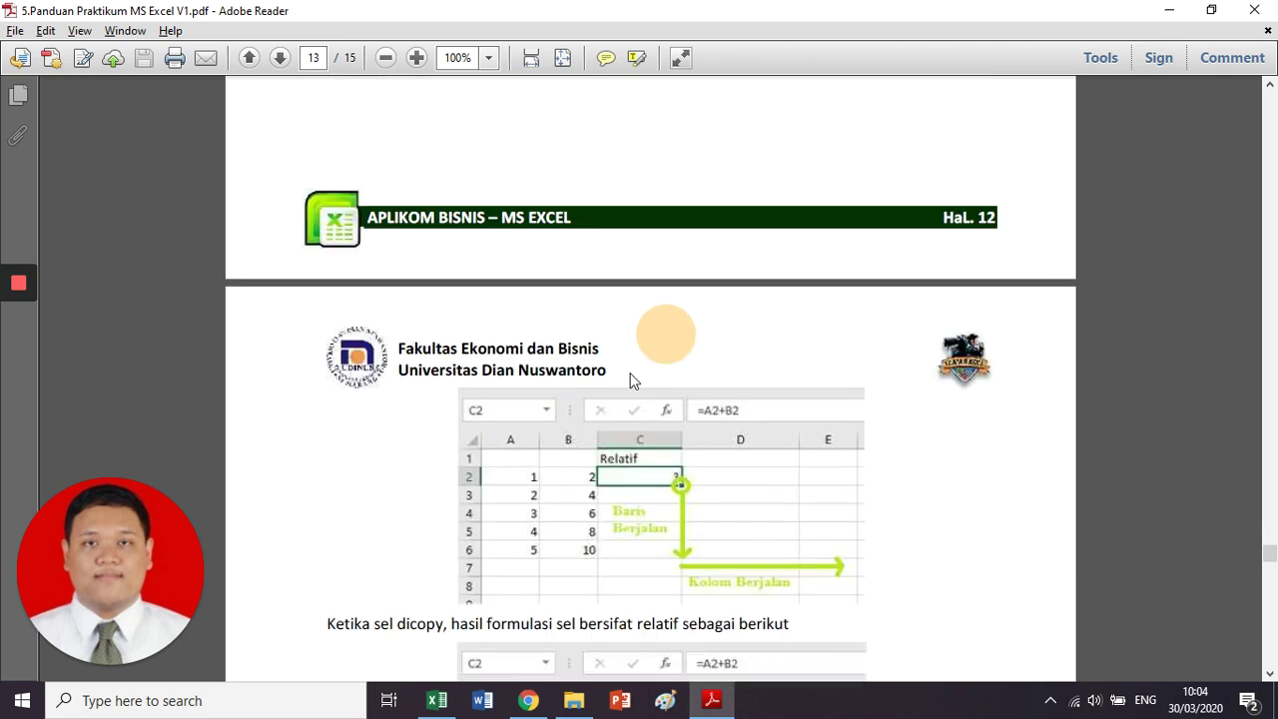
click(528, 480)
click(577, 473)
click(623, 478)
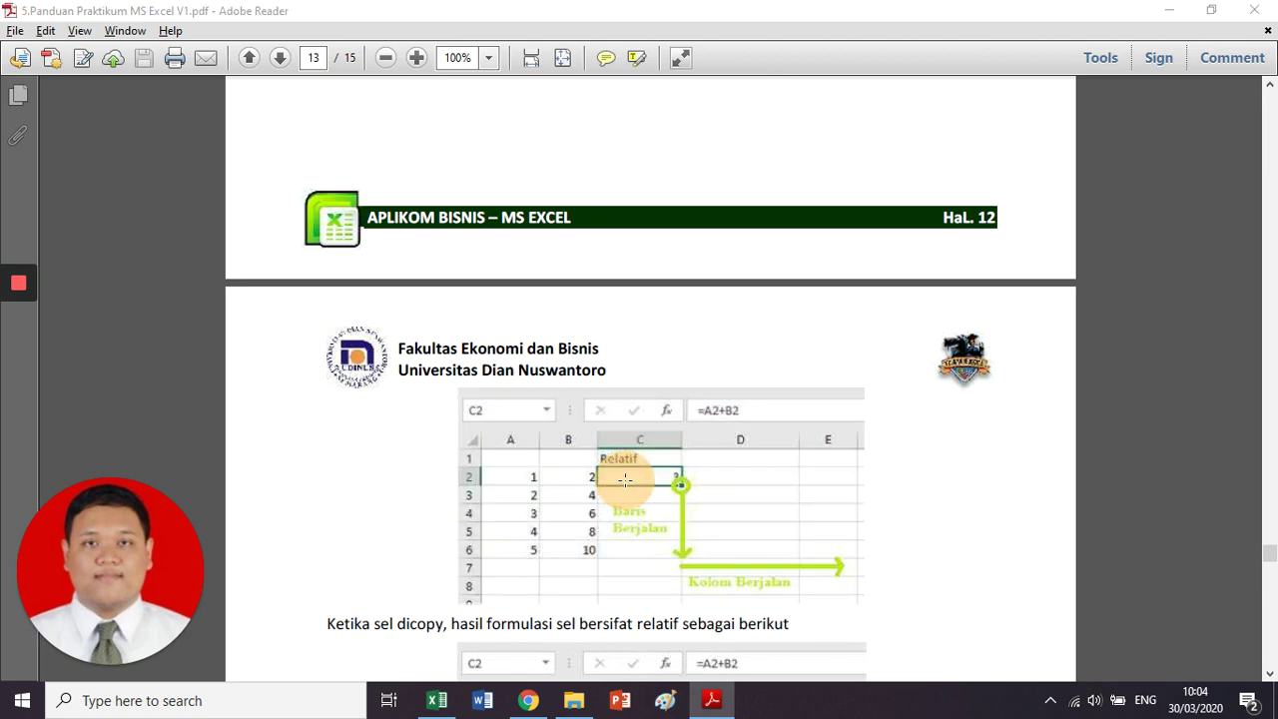
key(alt+Tab)
Enter =G2+H2 in I2, giving 3, then bring up the practicum PDF
click(535, 231)
text(=)
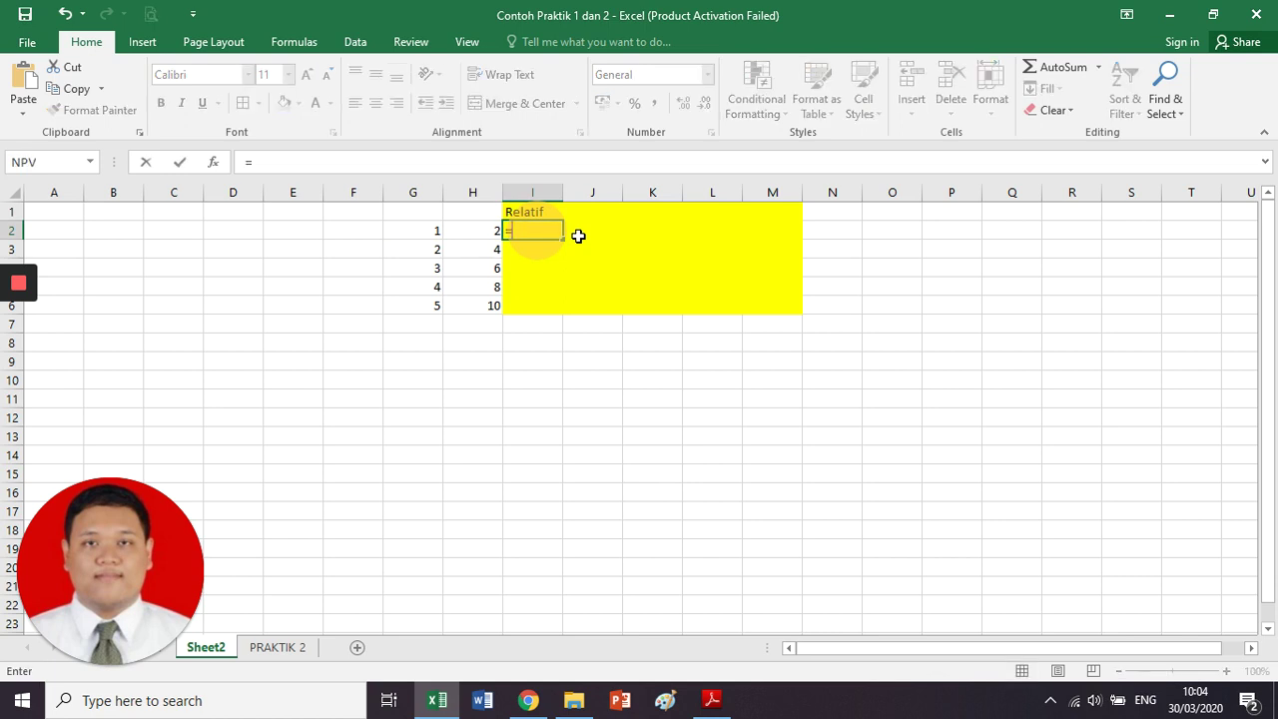
key(Left)
key(Left)
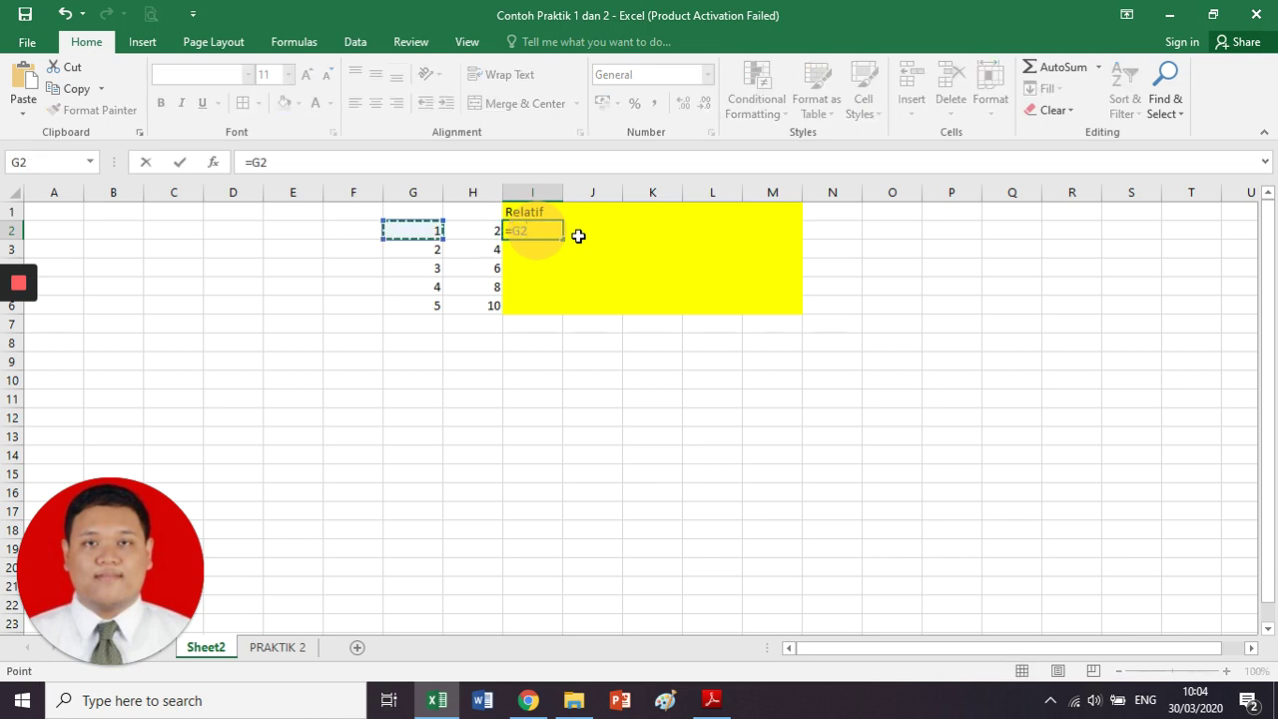
text(+)
key(Left)
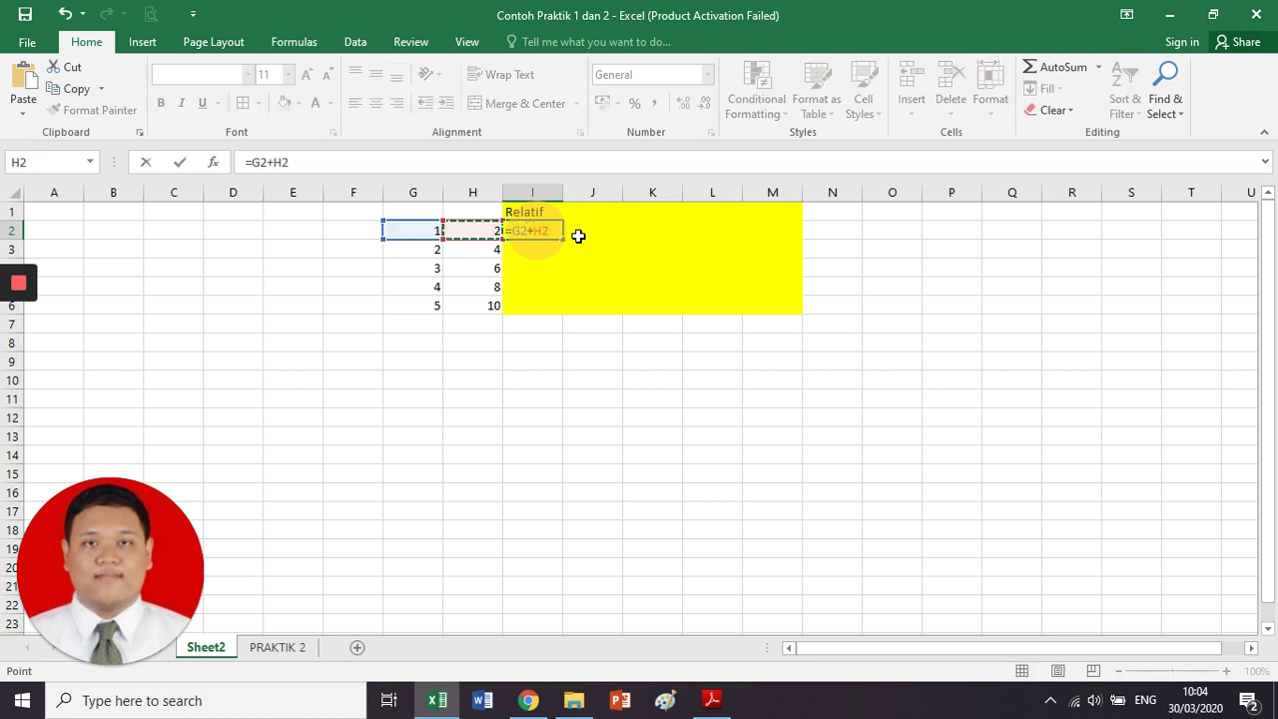
key(ctrl+Return)
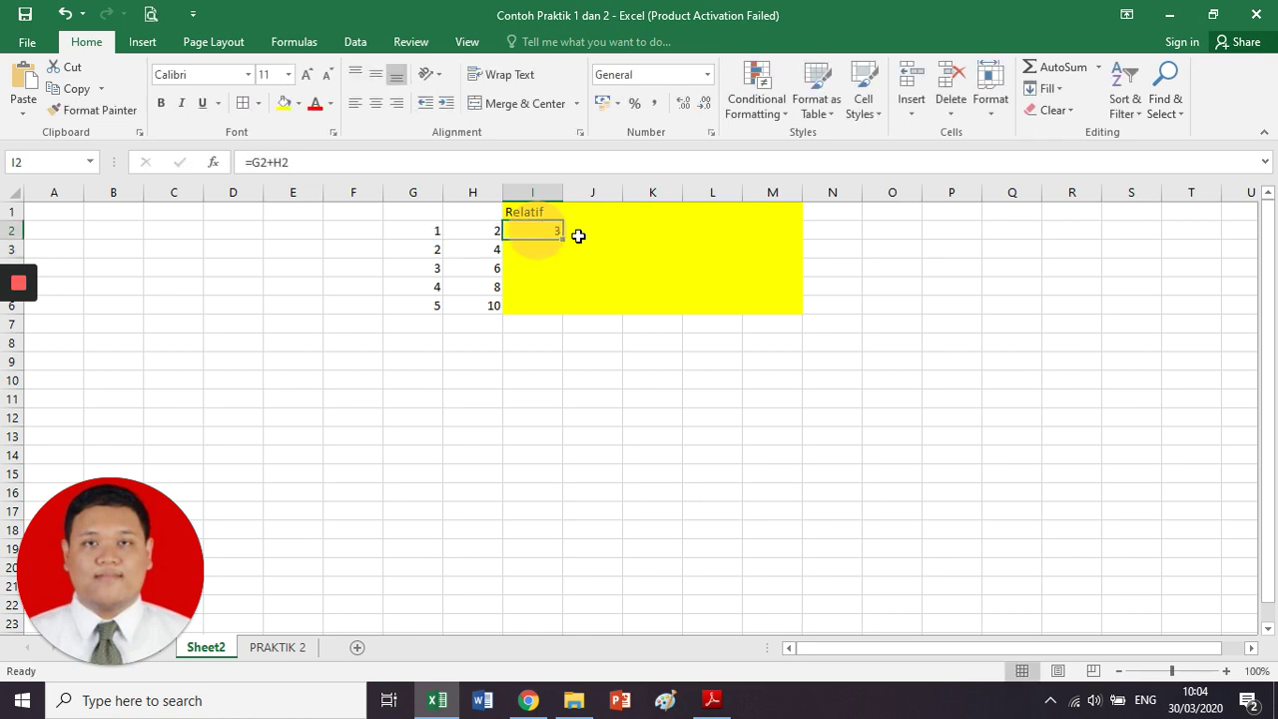
key(alt+Tab)
scroll(542, 236, down, 5)
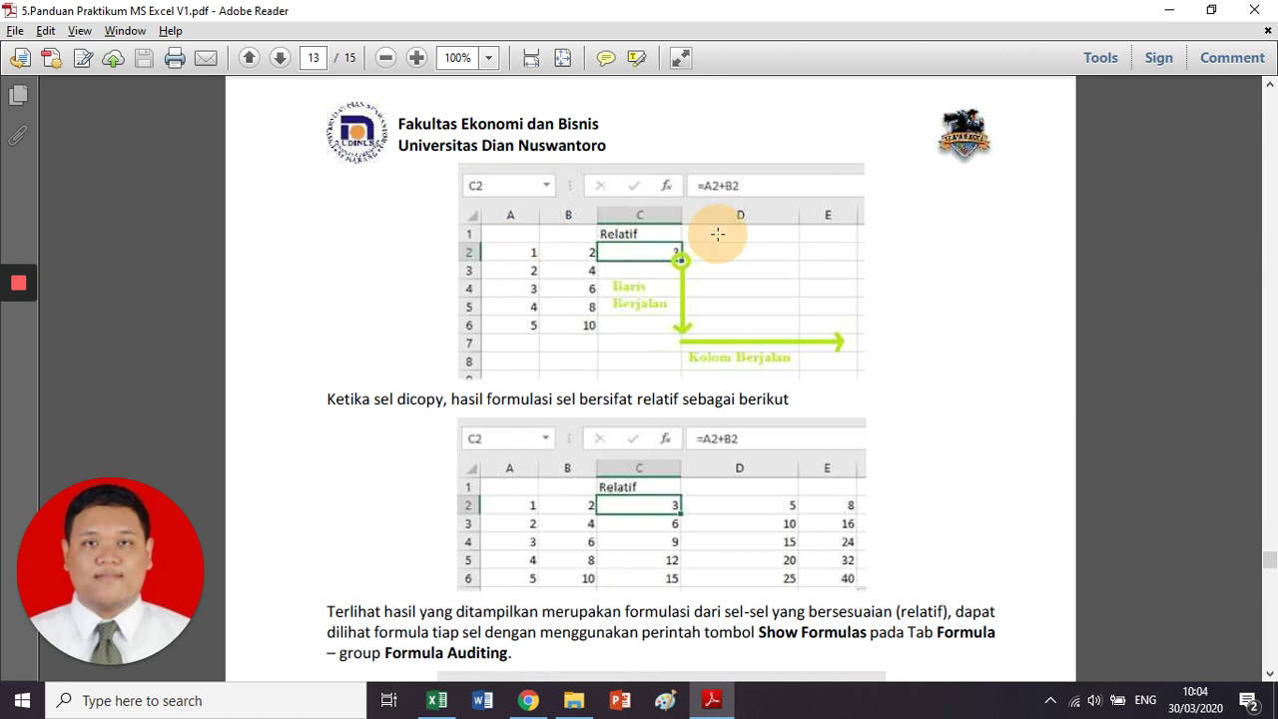
Scroll the guide to the relative-reference example, then return to Excel
click(648, 312)
click(648, 312)
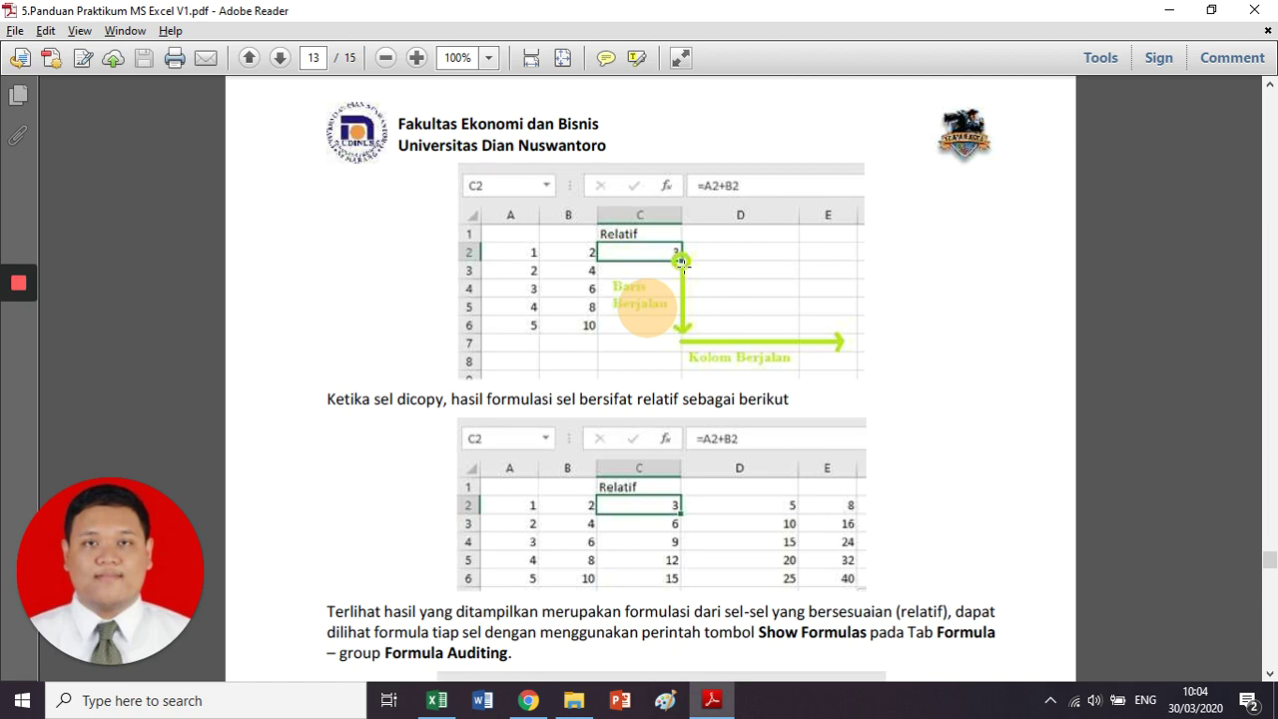
scroll(680, 262, down, 2)
key(alt+Tab)
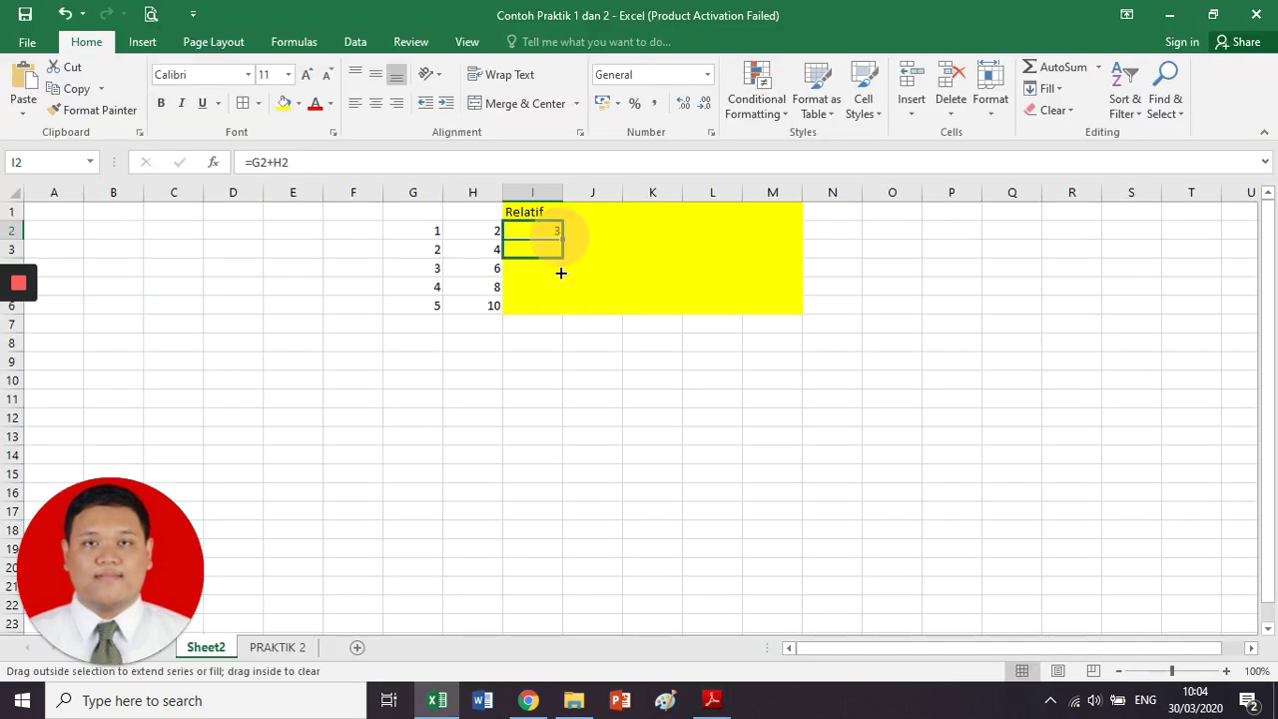
Fill I2's =G2+H2 formula down to I6 and inspect the copied formulas
drag(561, 237, 561, 309)
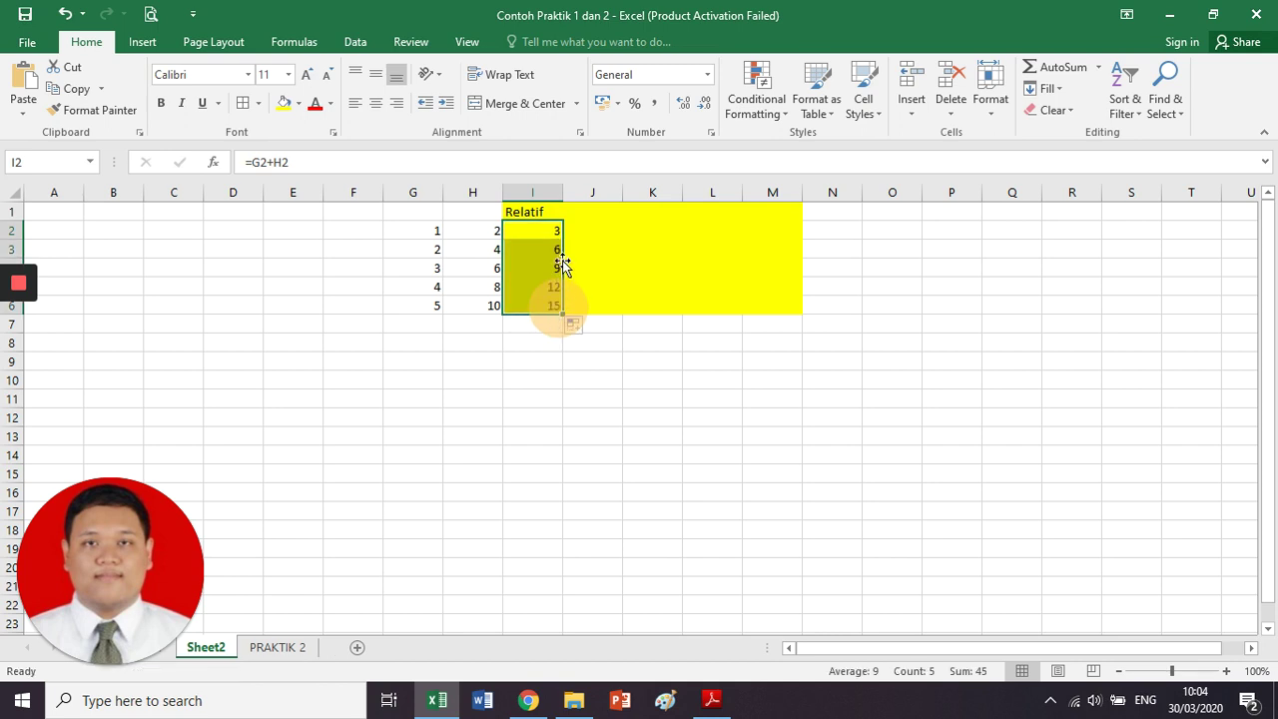
click(550, 225)
key(Down)
click(549, 269)
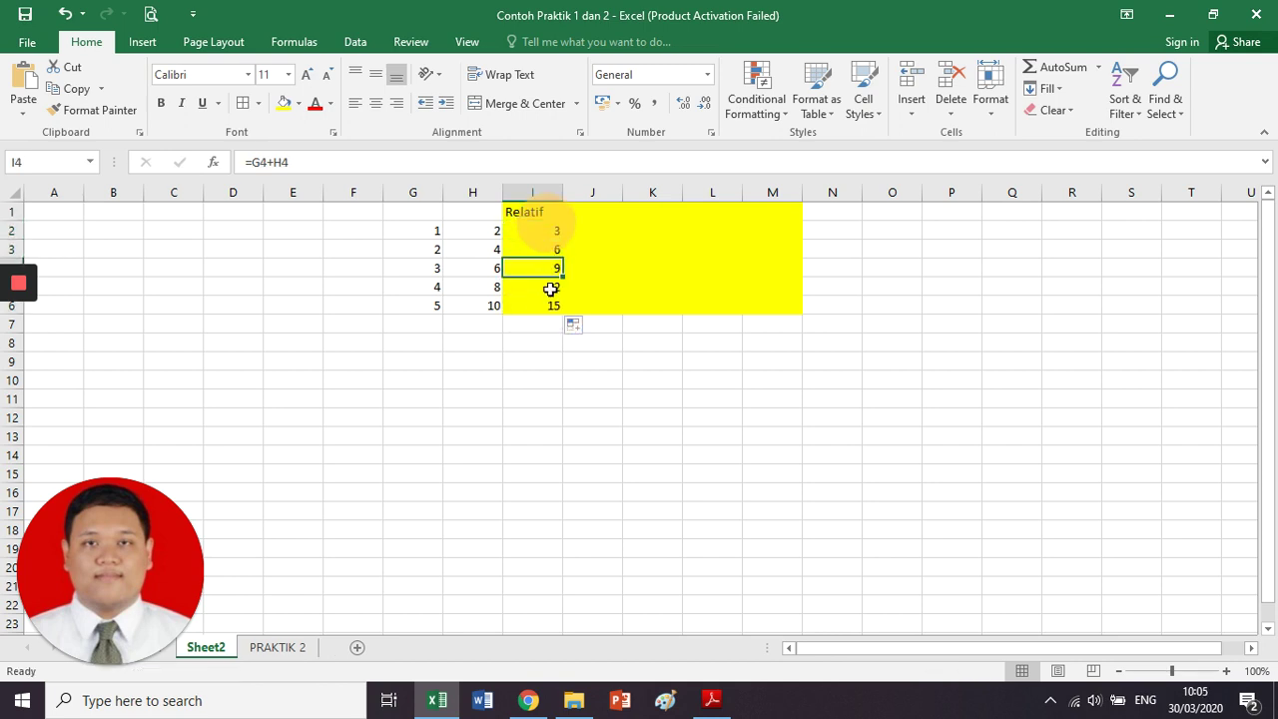
click(550, 288)
click(552, 307)
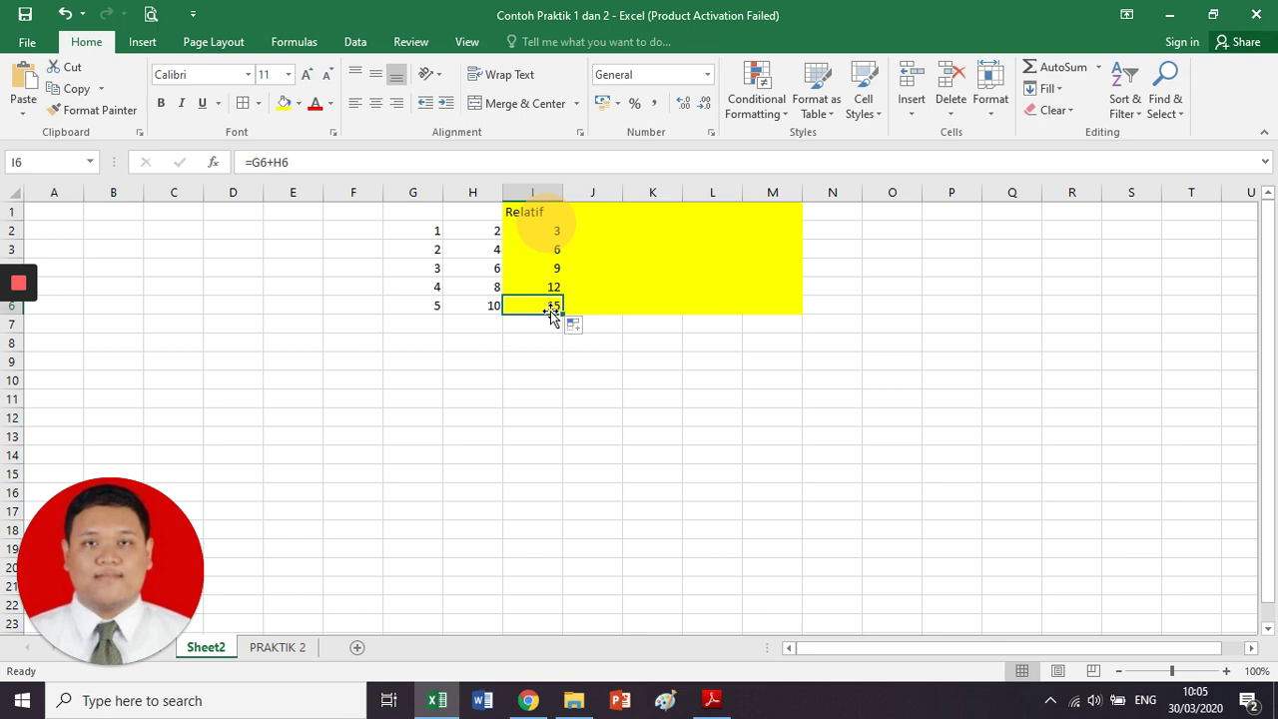
click(550, 250)
Compare each I3:I6 result with its G and H values, then open I2's formula to show its references
click(457, 247)
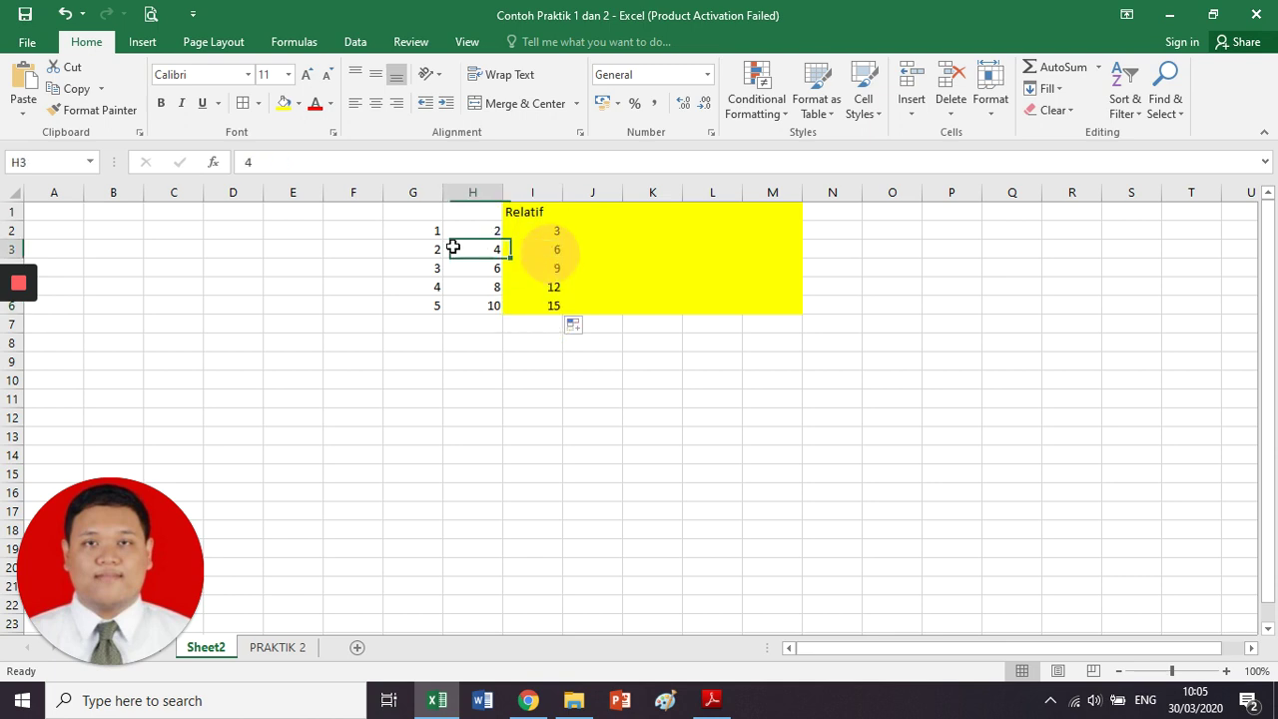
click(534, 266)
click(429, 270)
click(480, 274)
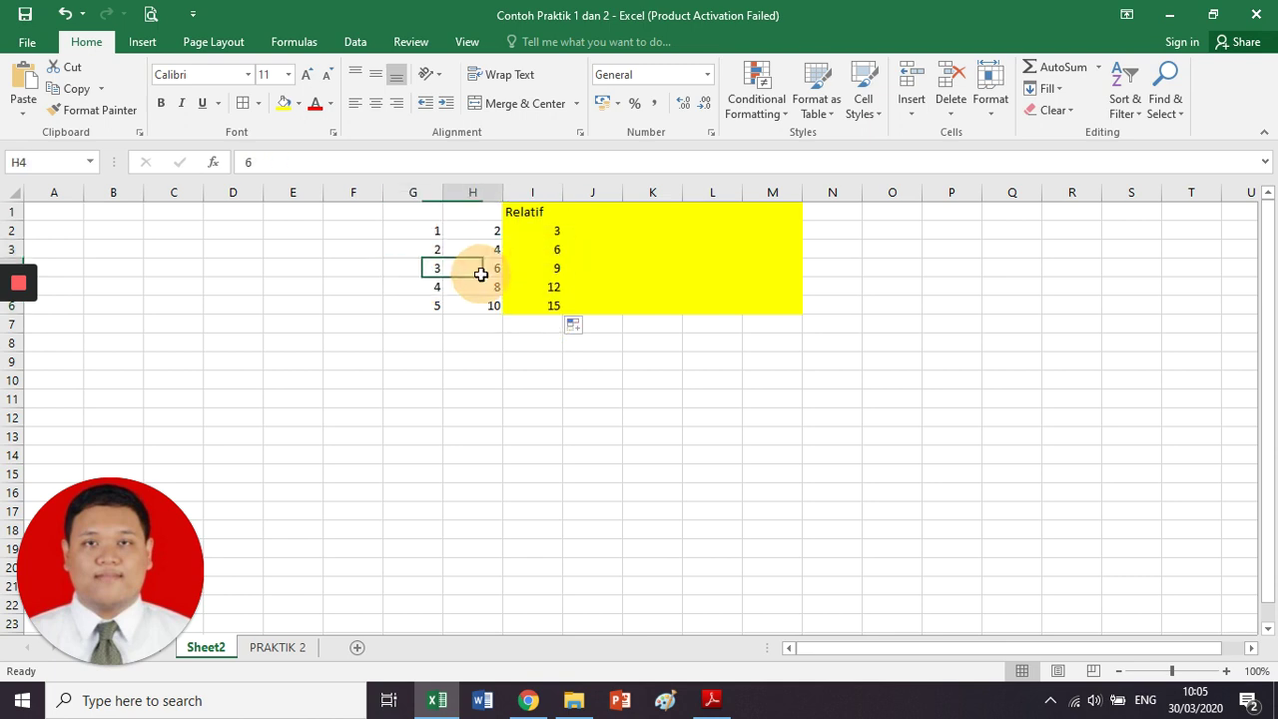
click(530, 289)
click(439, 288)
click(473, 287)
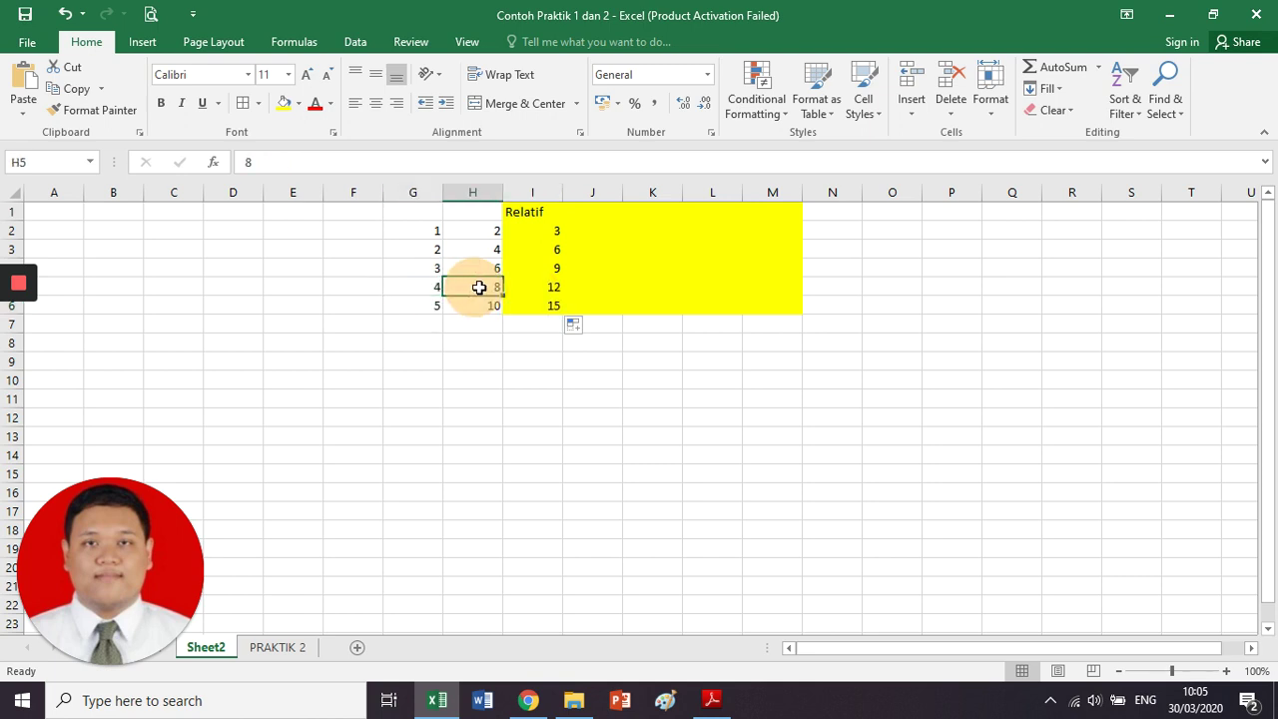
click(541, 302)
click(435, 306)
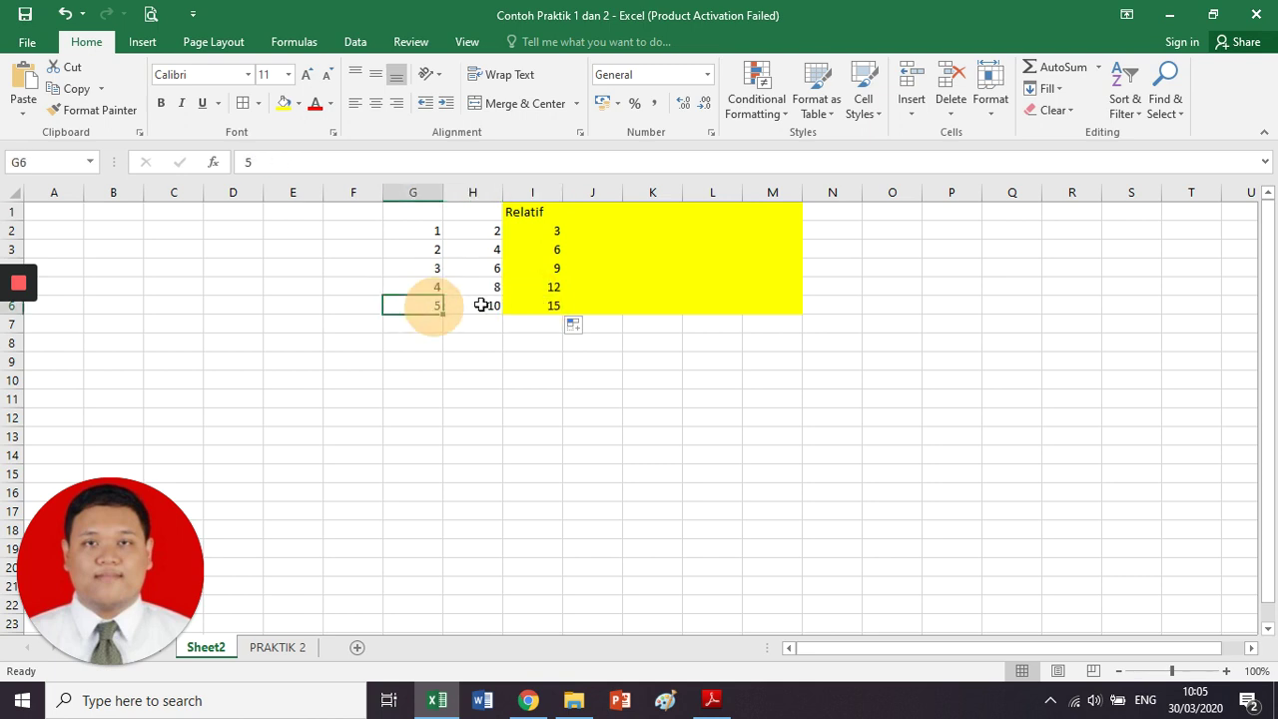
click(481, 305)
double_click(540, 231)
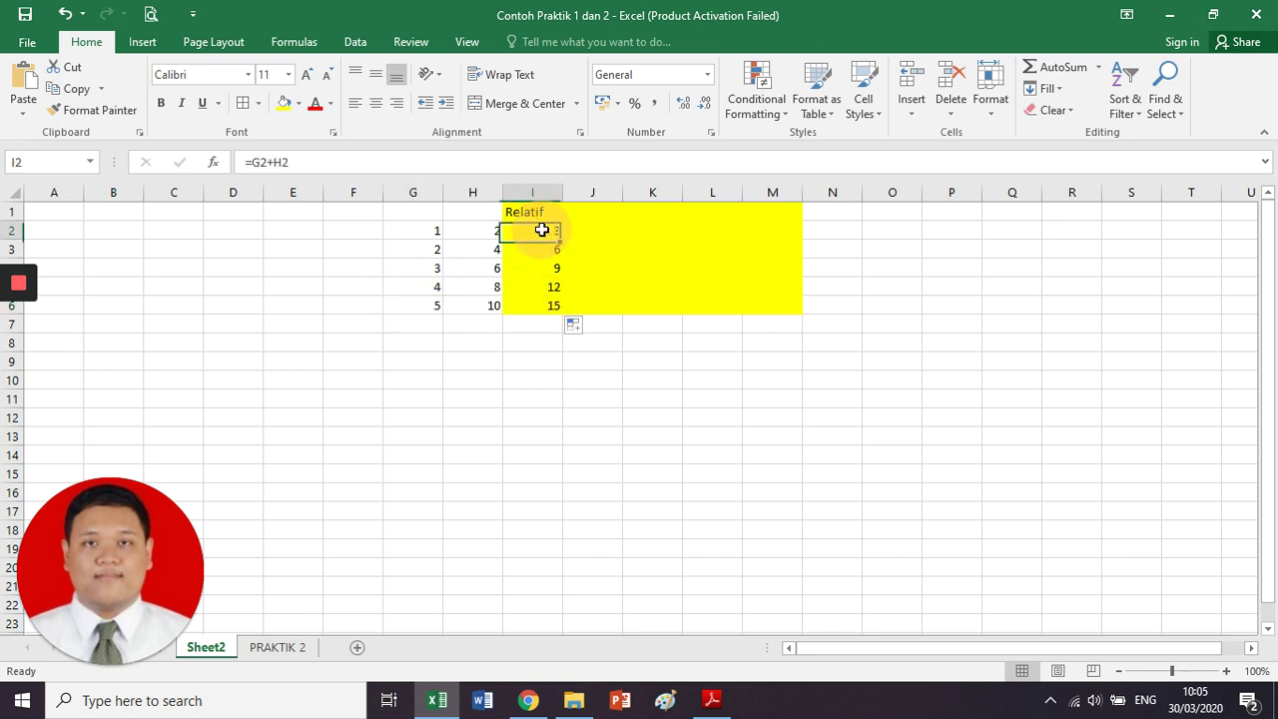
click(506, 157)
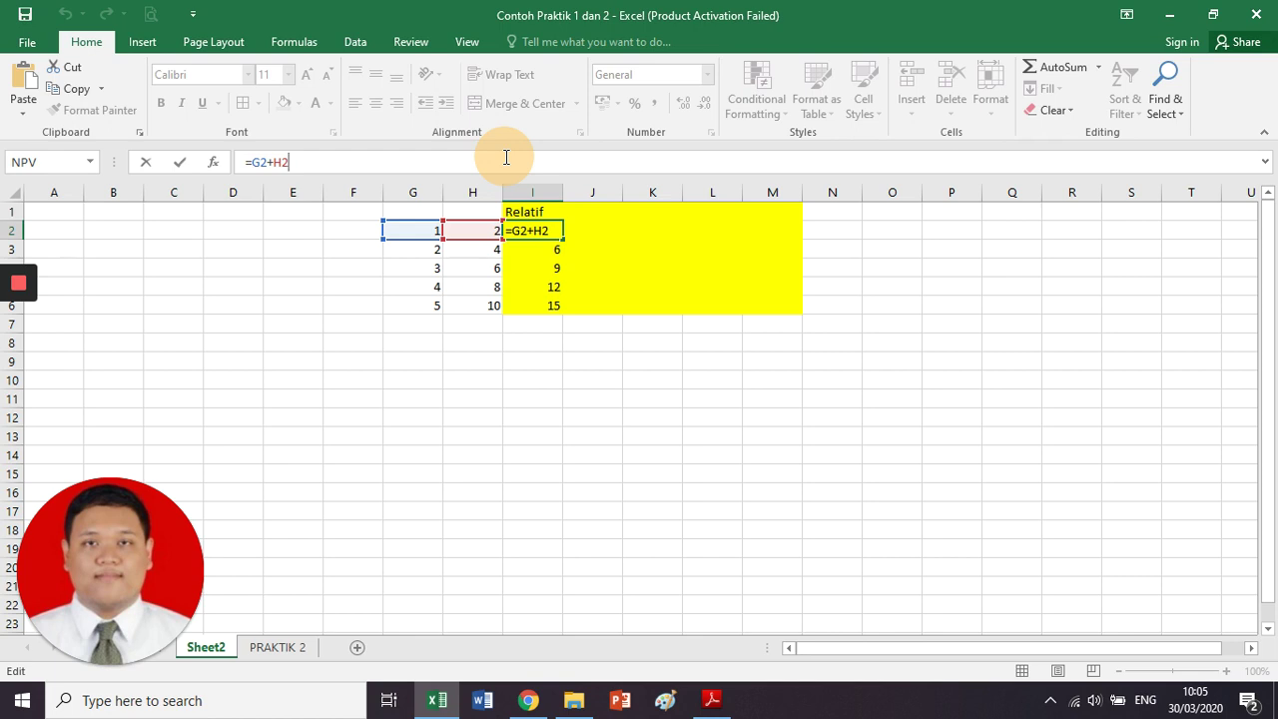
key(Return)
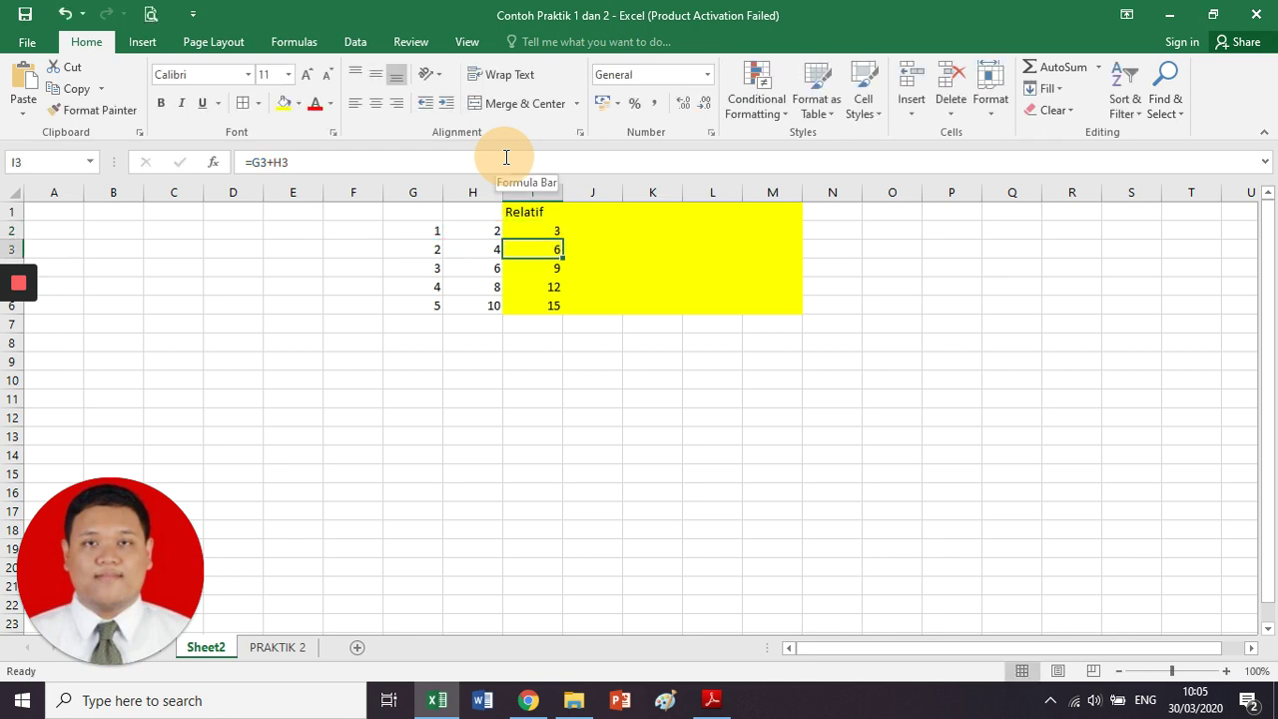
click(507, 157)
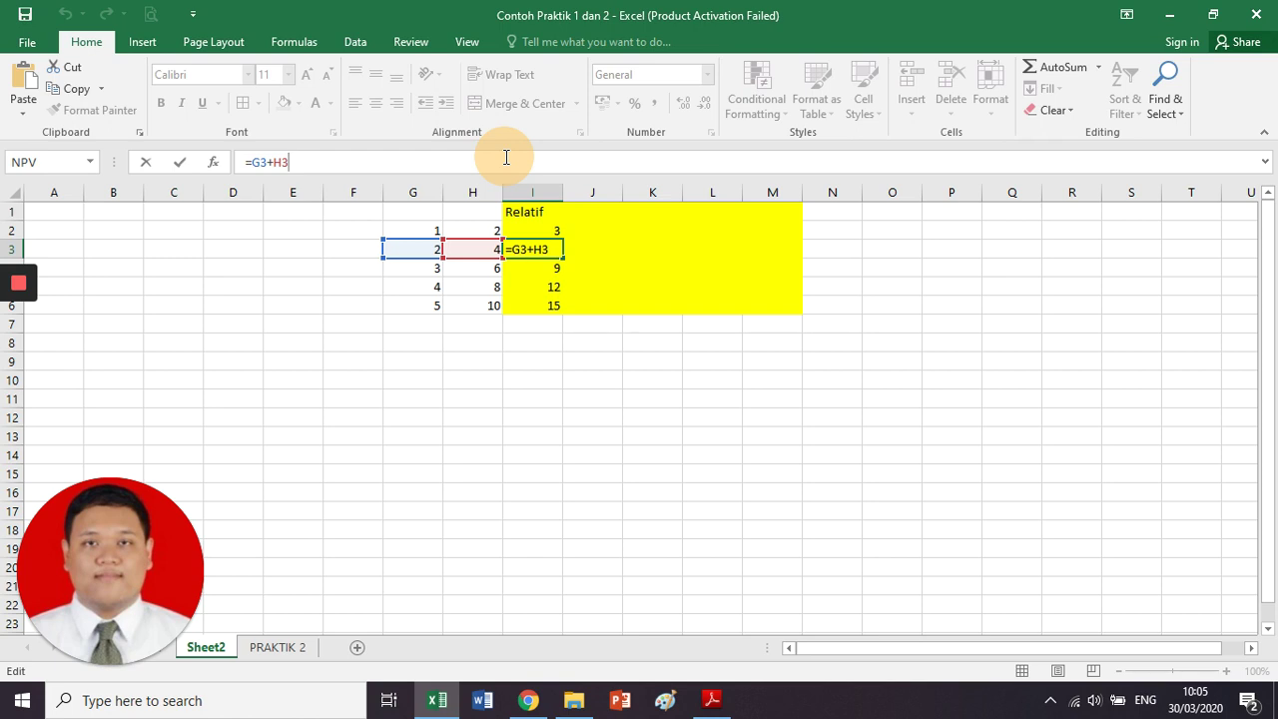
drag(506, 157, 255, 165)
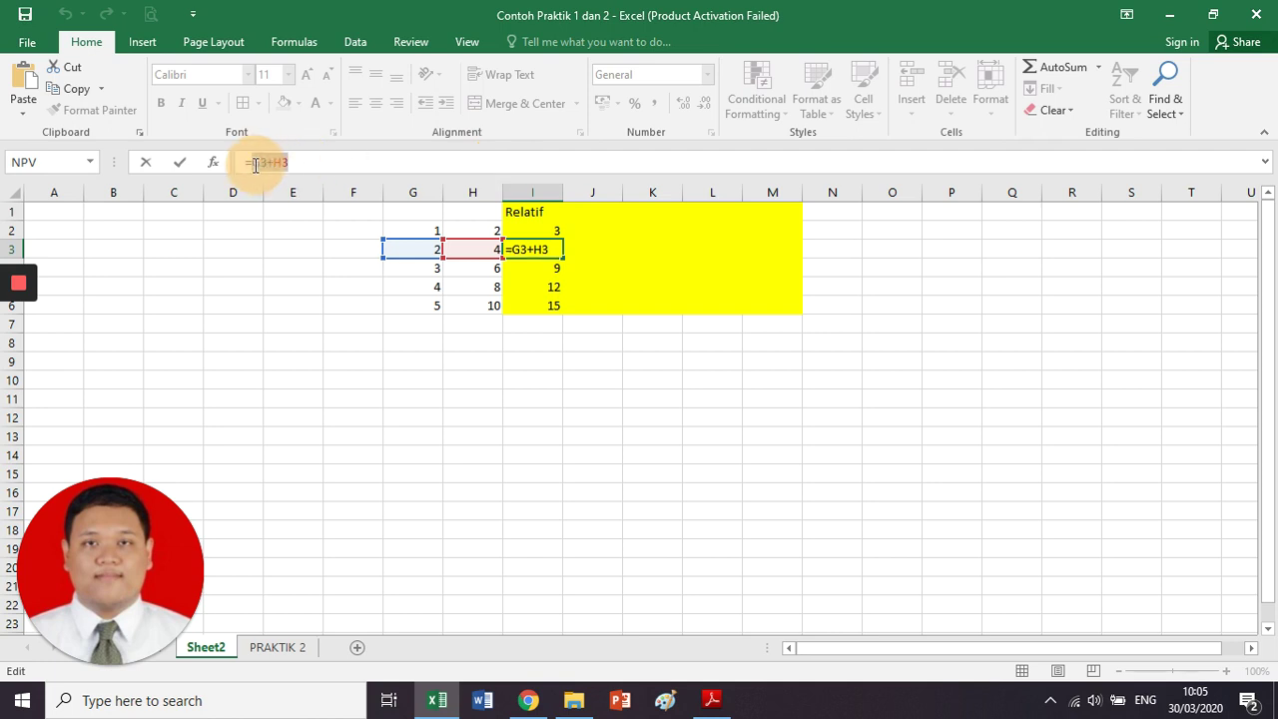
click(300, 161)
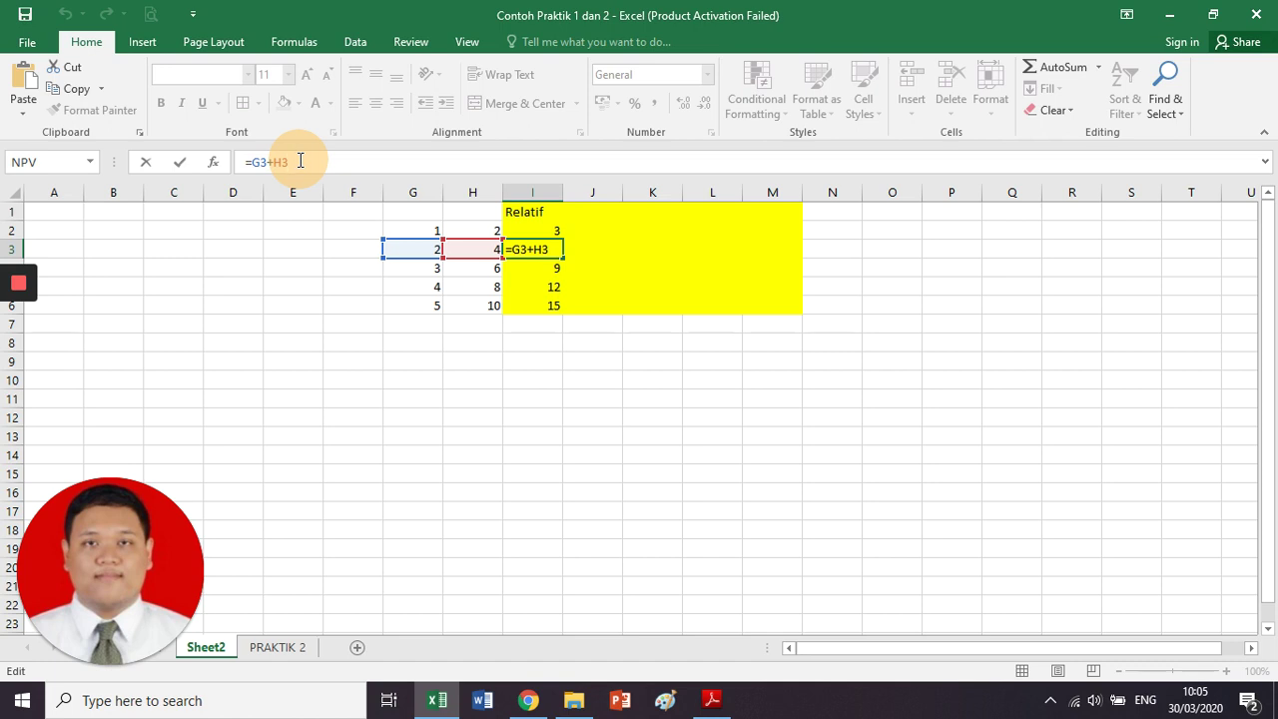
key(Return)
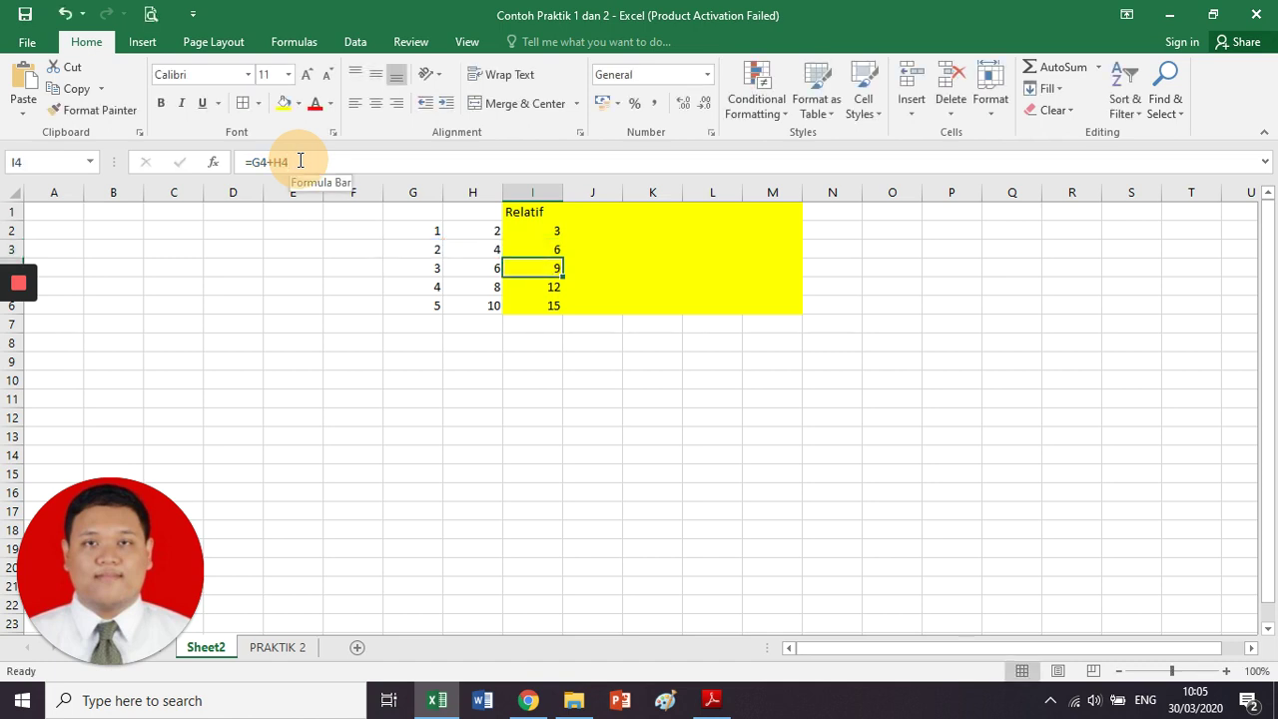
key(Up)
key(Up)
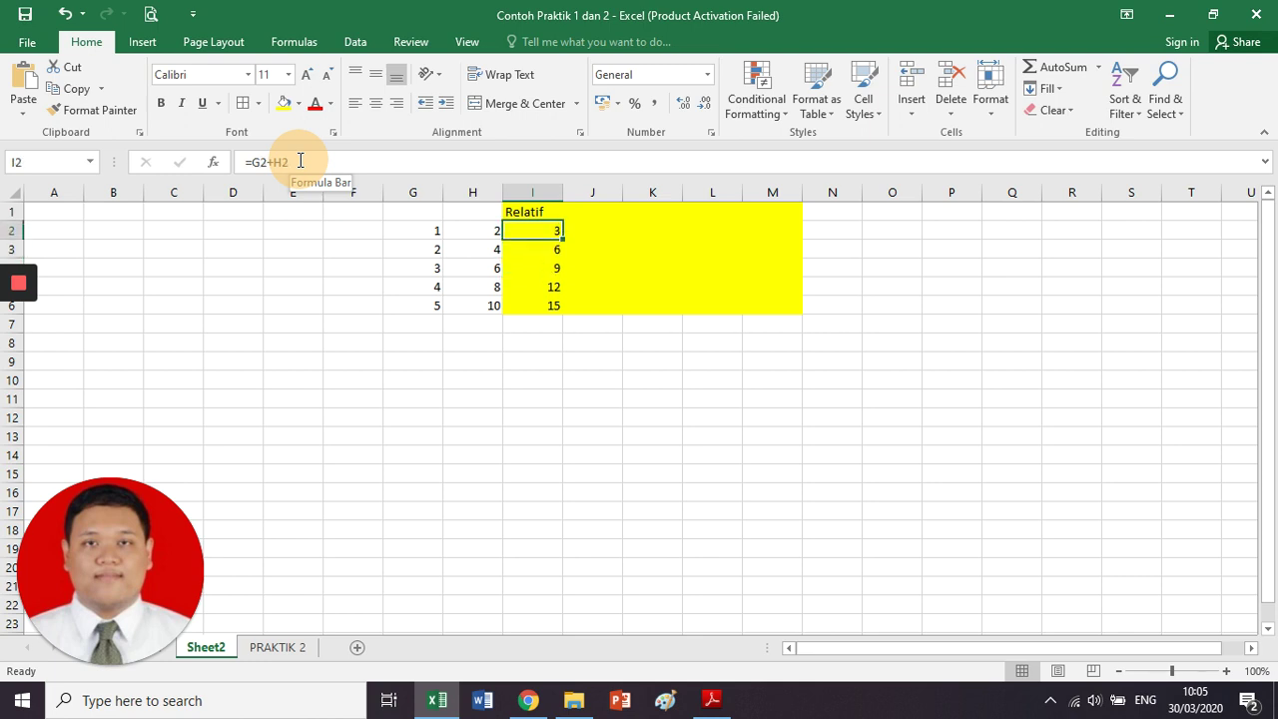
Inspect I2's =G2+H2 formula in the yellow Relatif block
click(587, 229)
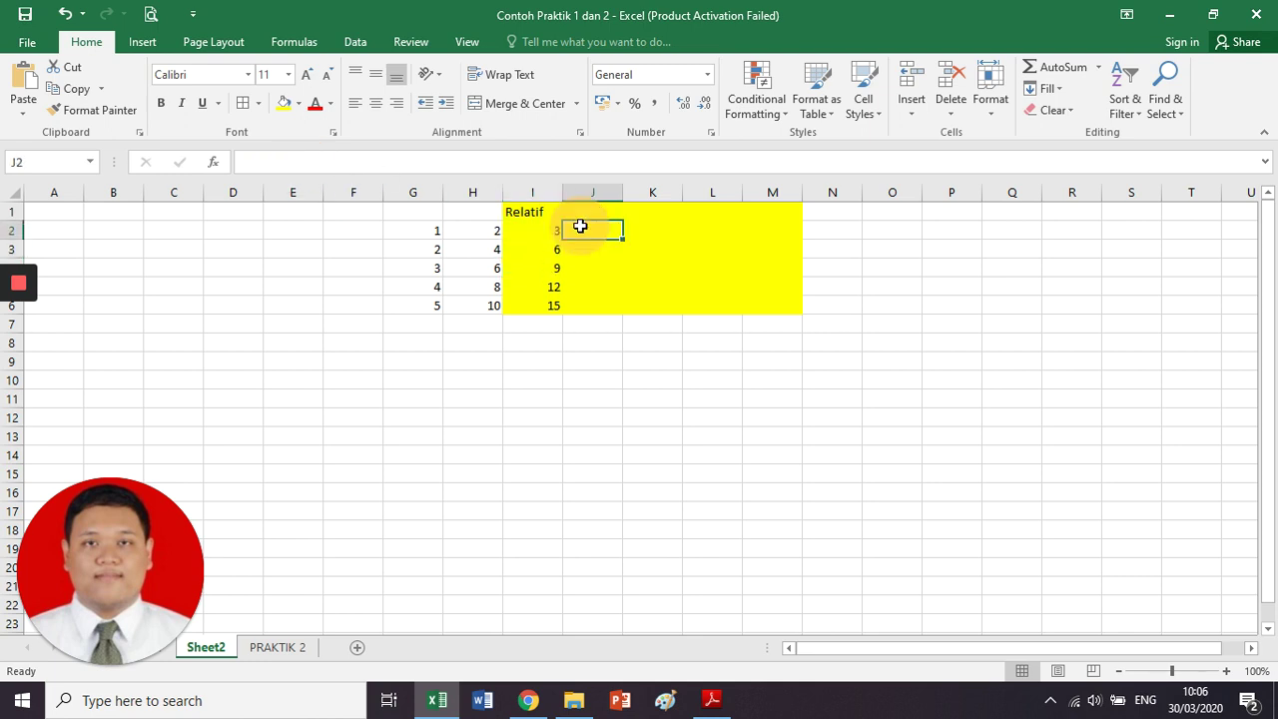
drag(643, 229, 776, 229)
click(778, 285)
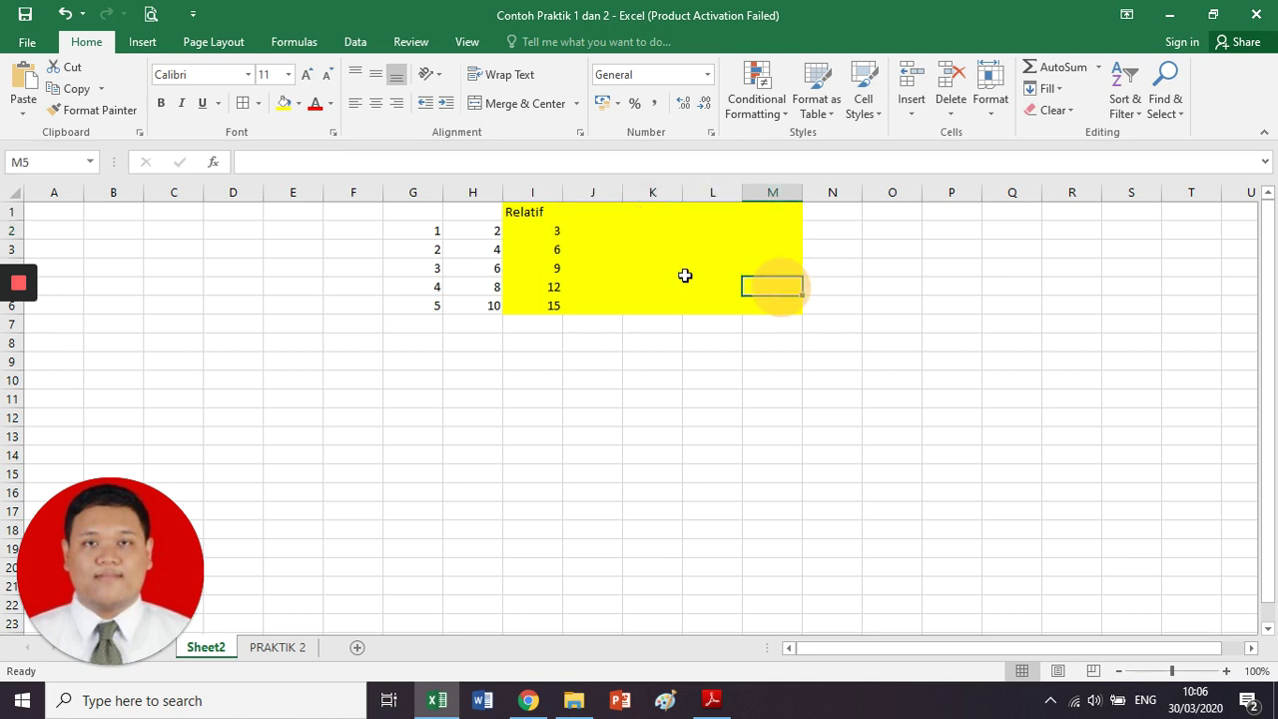
click(555, 234)
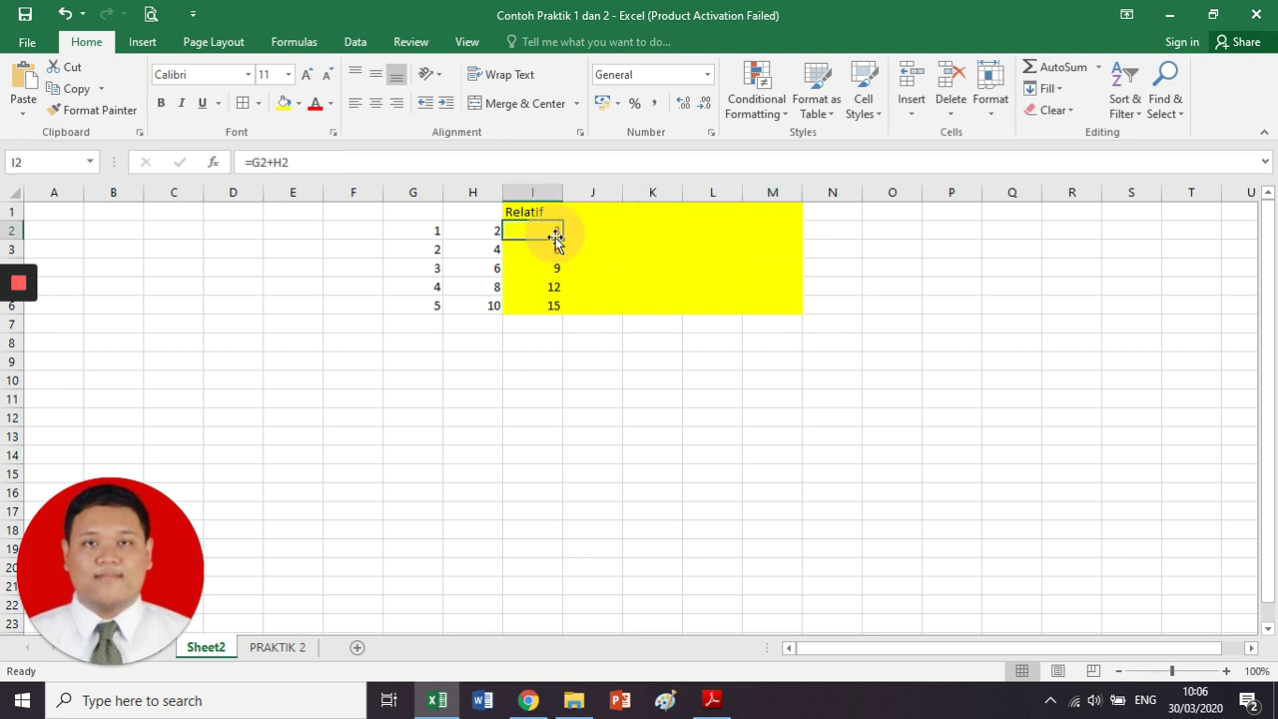
click(522, 164)
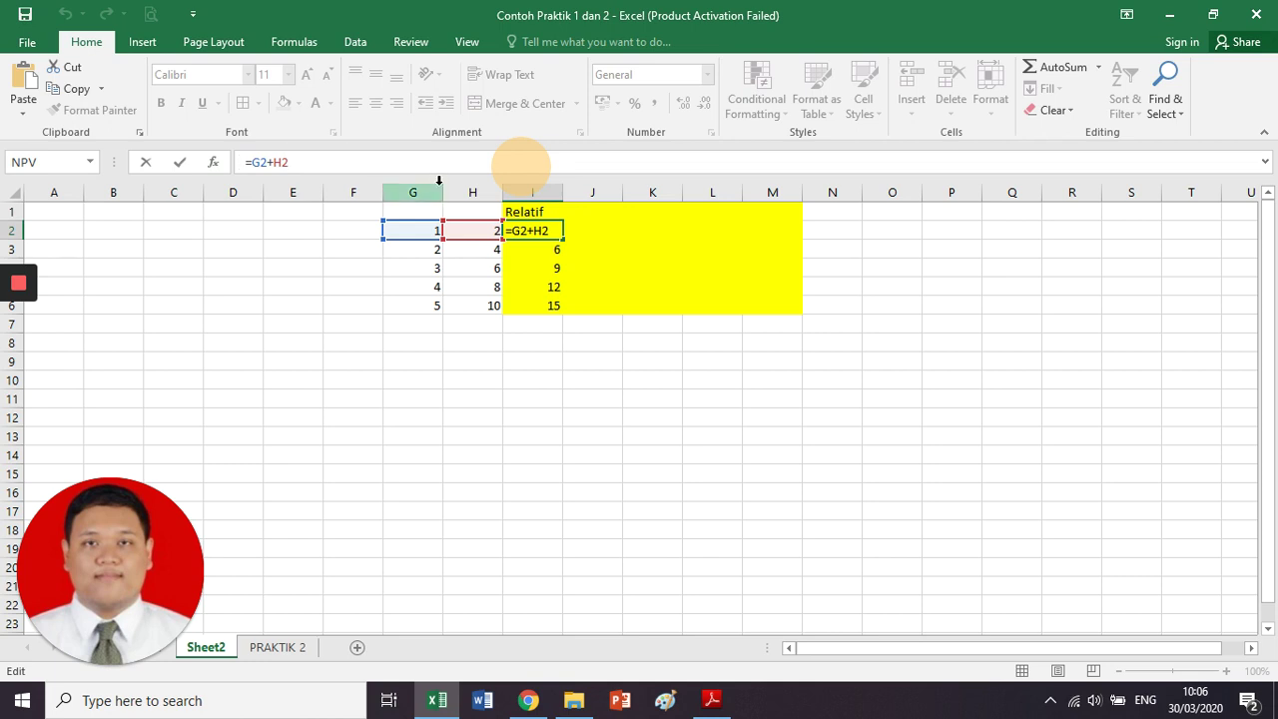
click(569, 239)
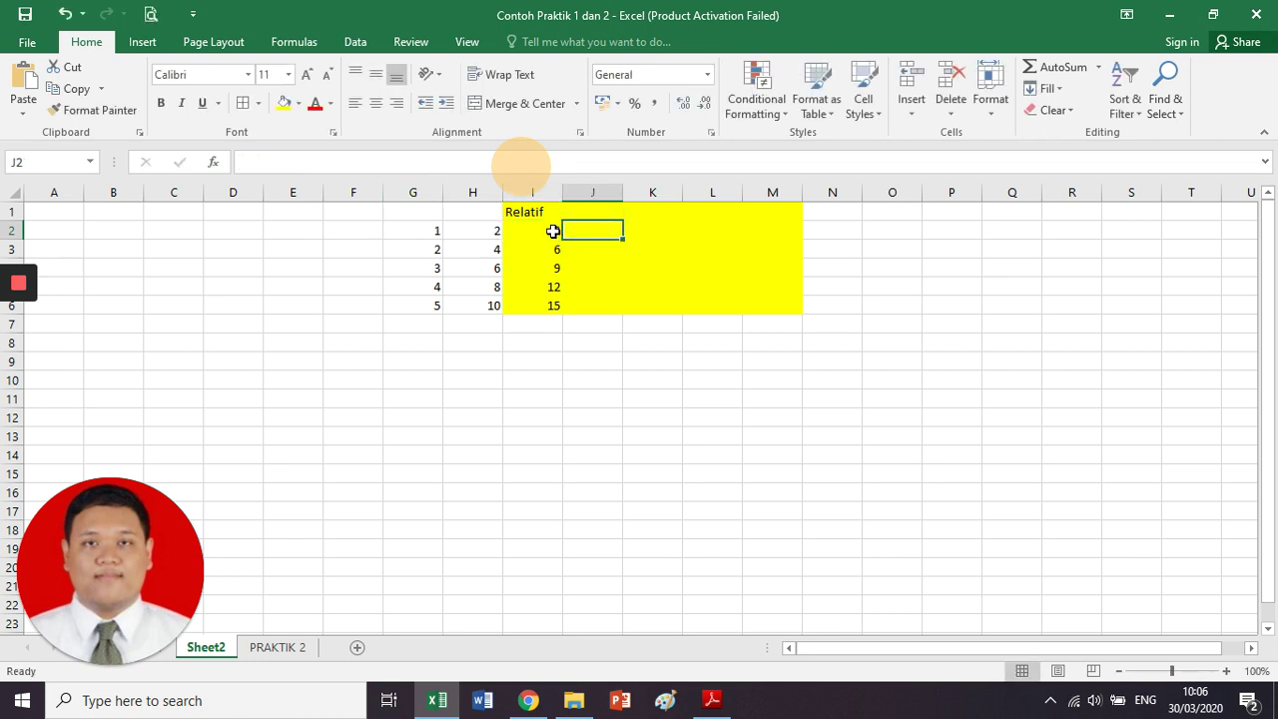
Copy I2's formula one column right into J2, where it becomes =H2+I2 showing 5
click(560, 237)
drag(560, 236, 604, 237)
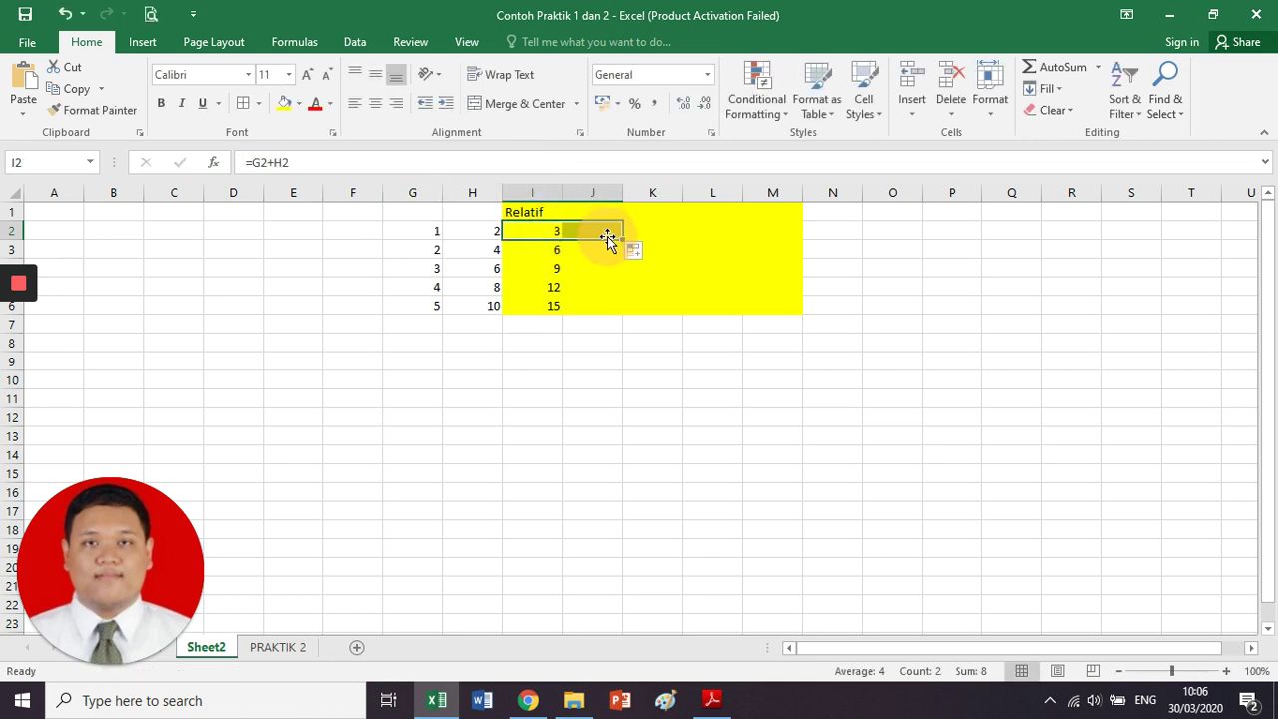
click(603, 231)
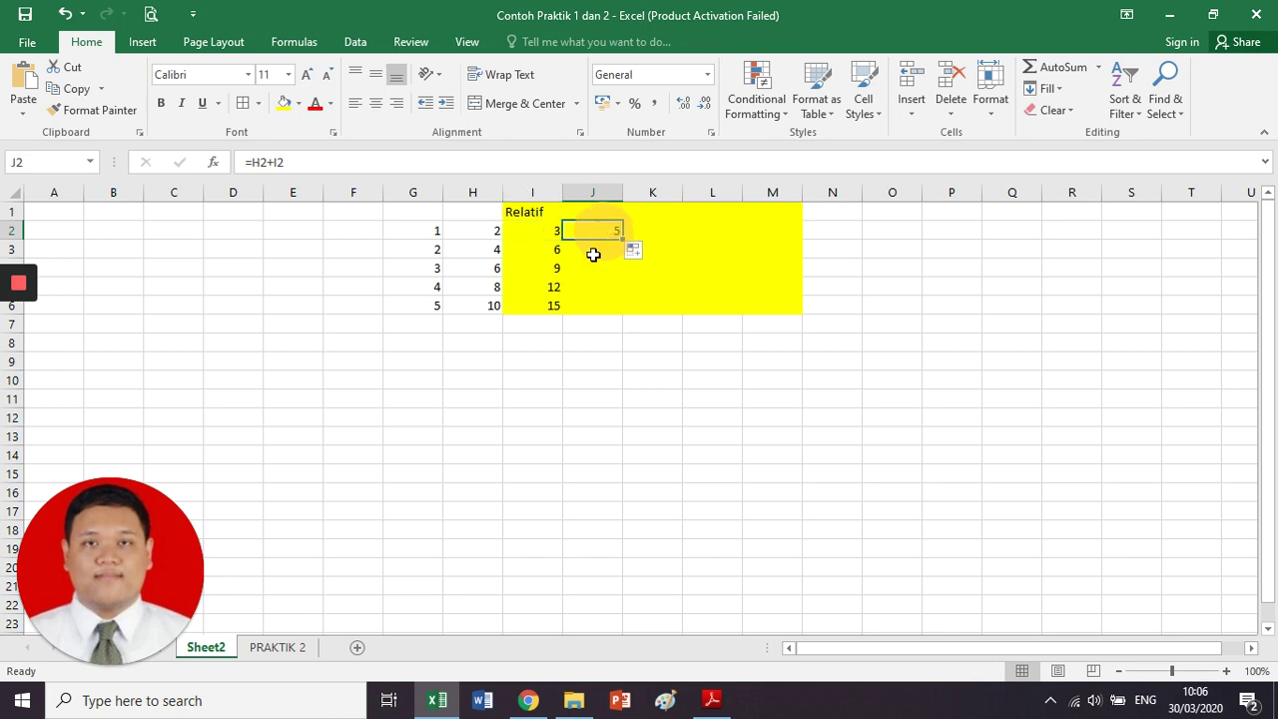
click(520, 163)
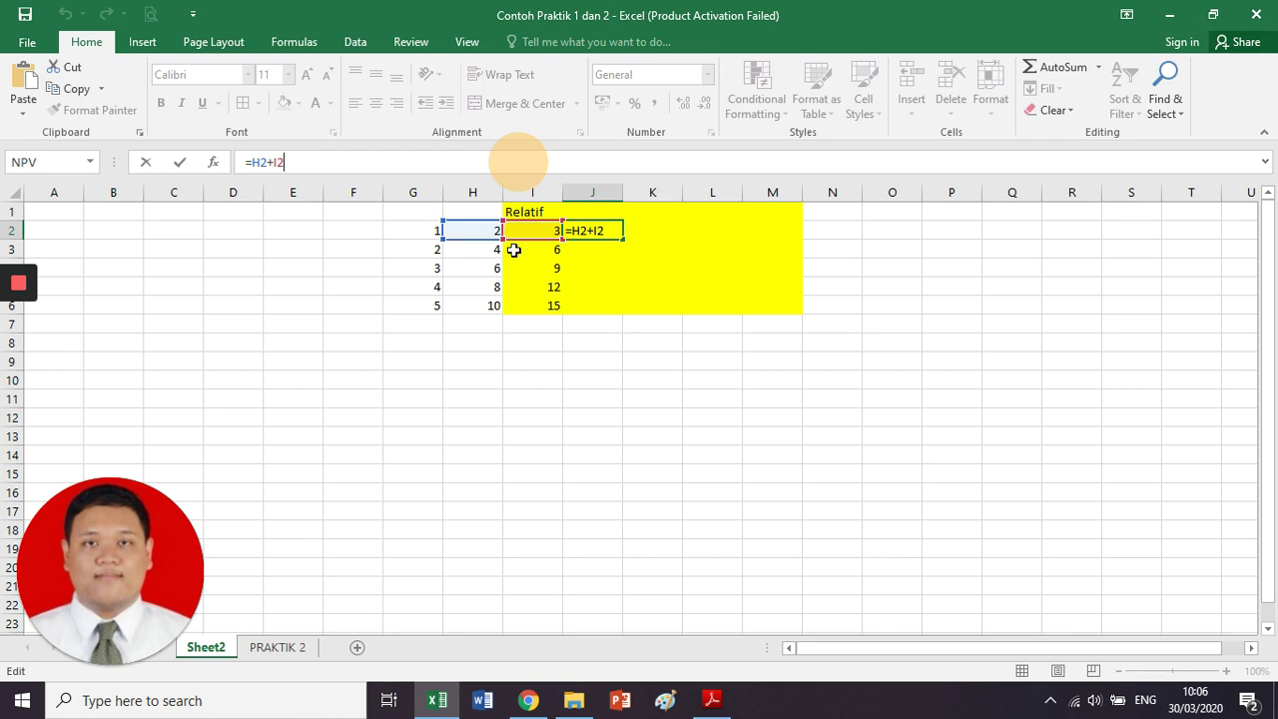
key(Tab)
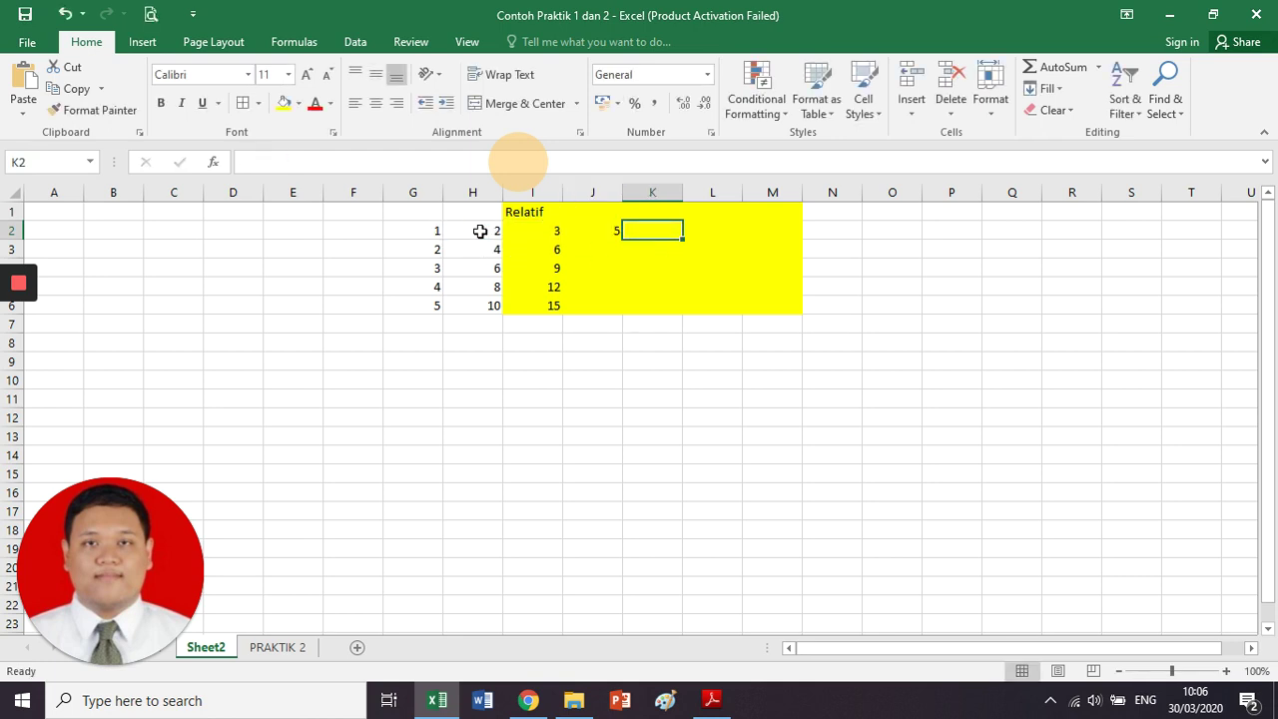
Compare the I2 and J2 formulas to see the references shift by one column
double_click(511, 231)
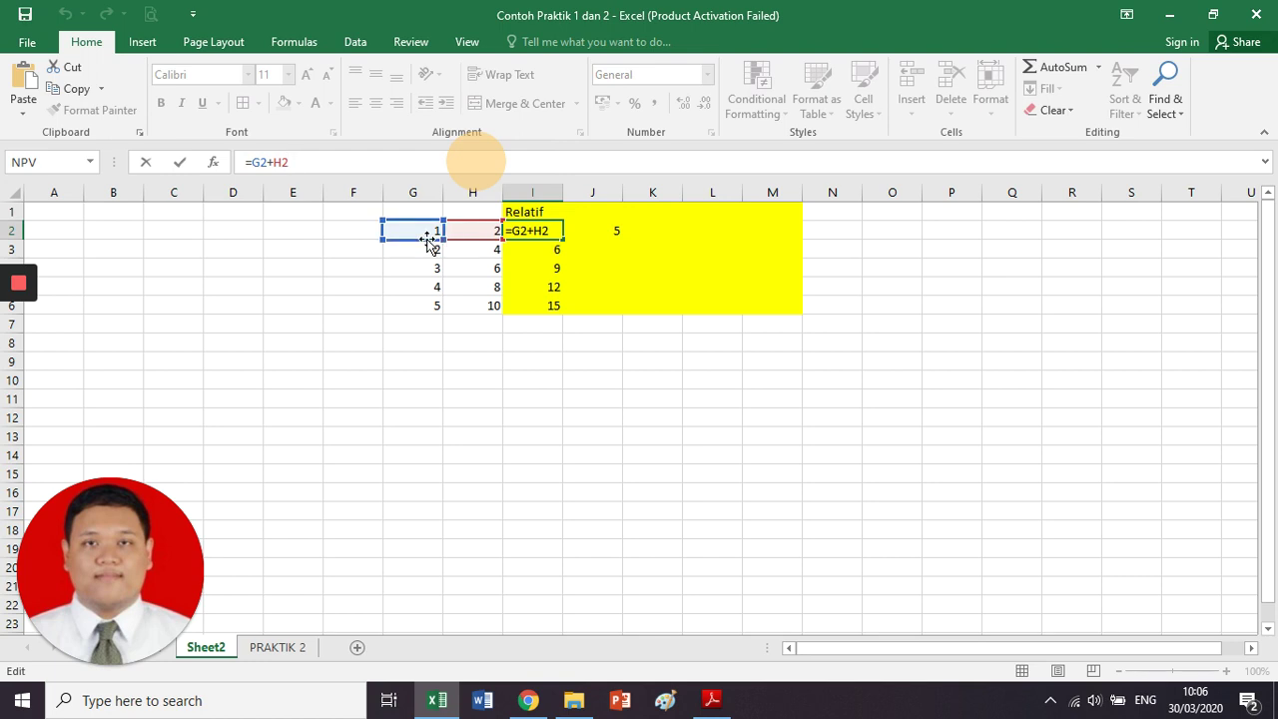
key(Tab)
key(F2)
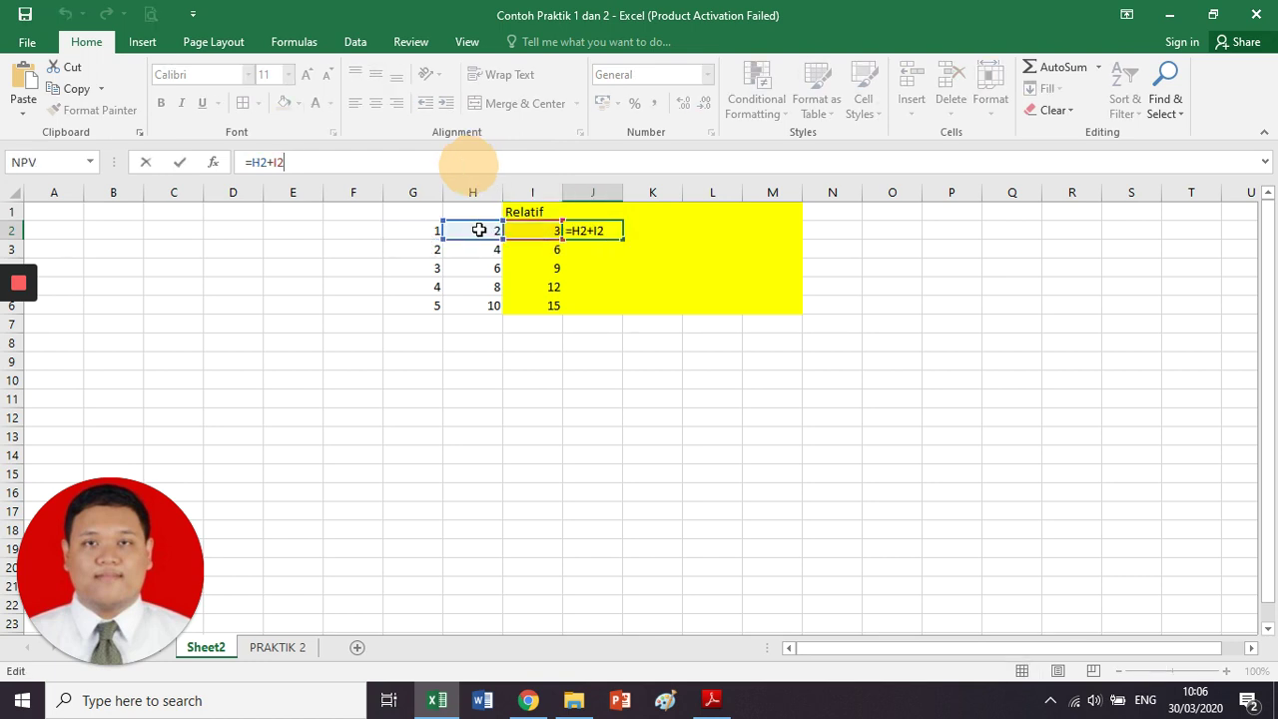
key(Tab)
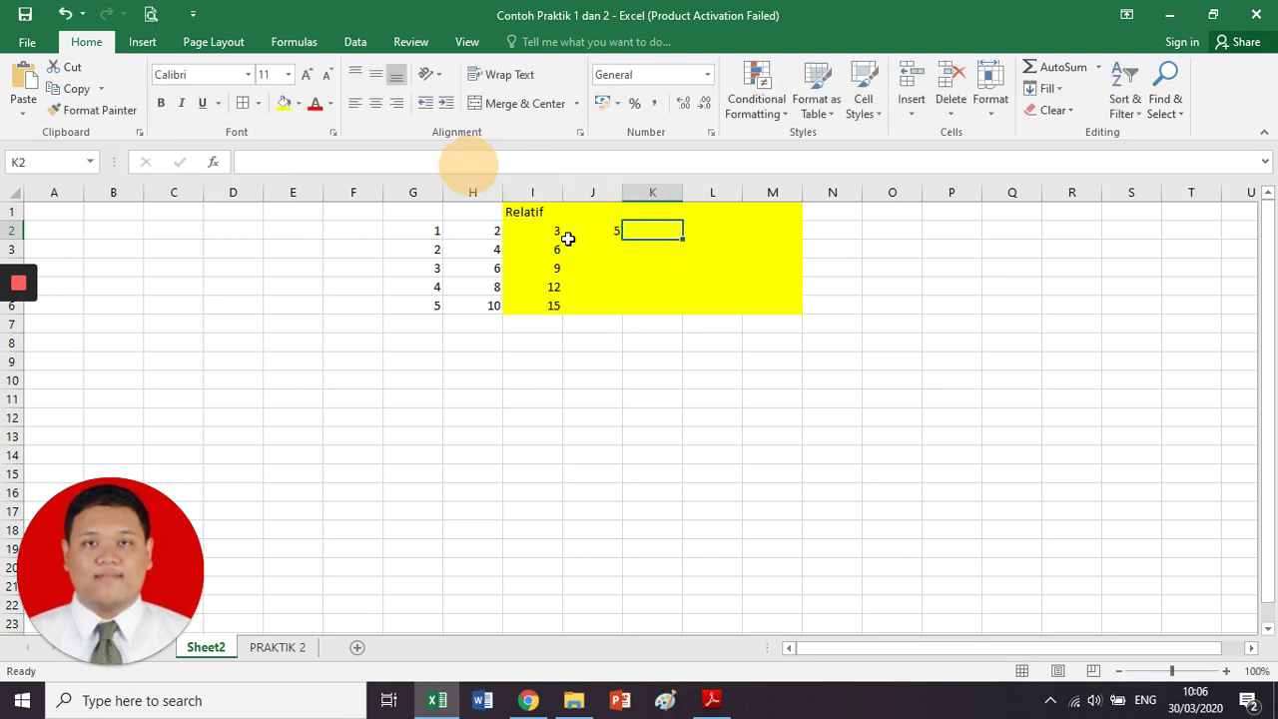
key(Left)
key(Left)
click(539, 161)
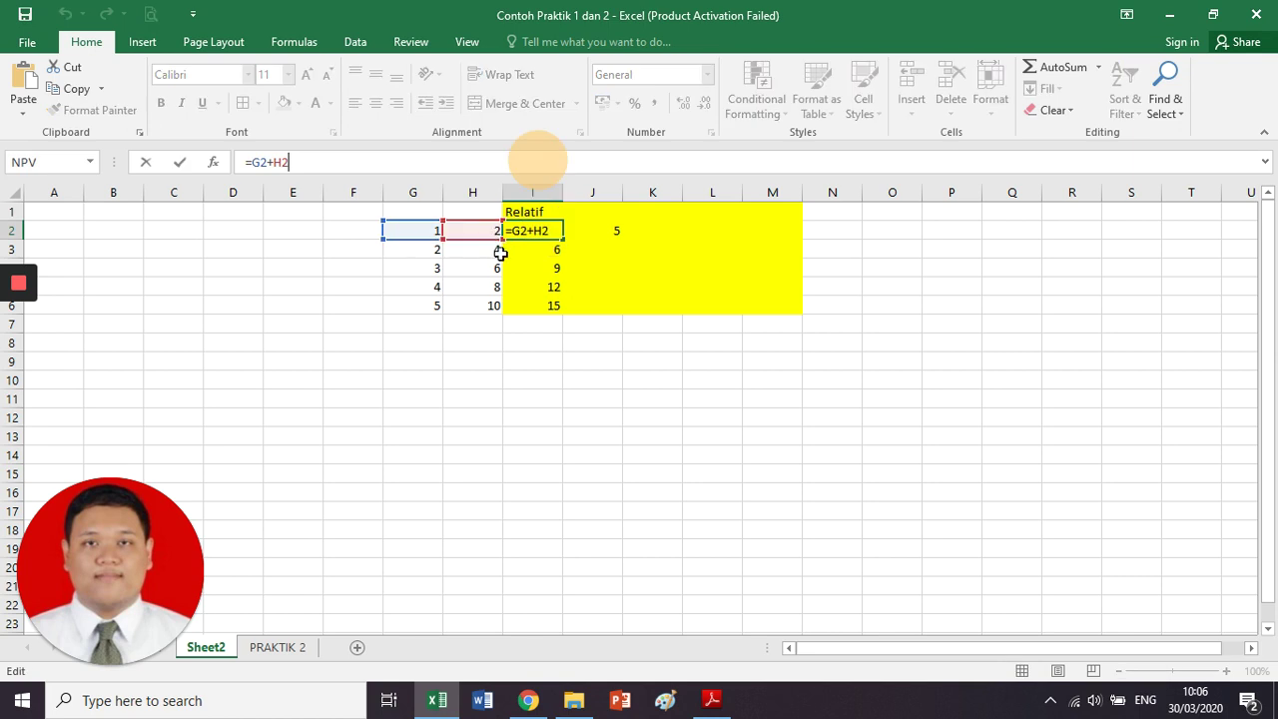
key(Tab)
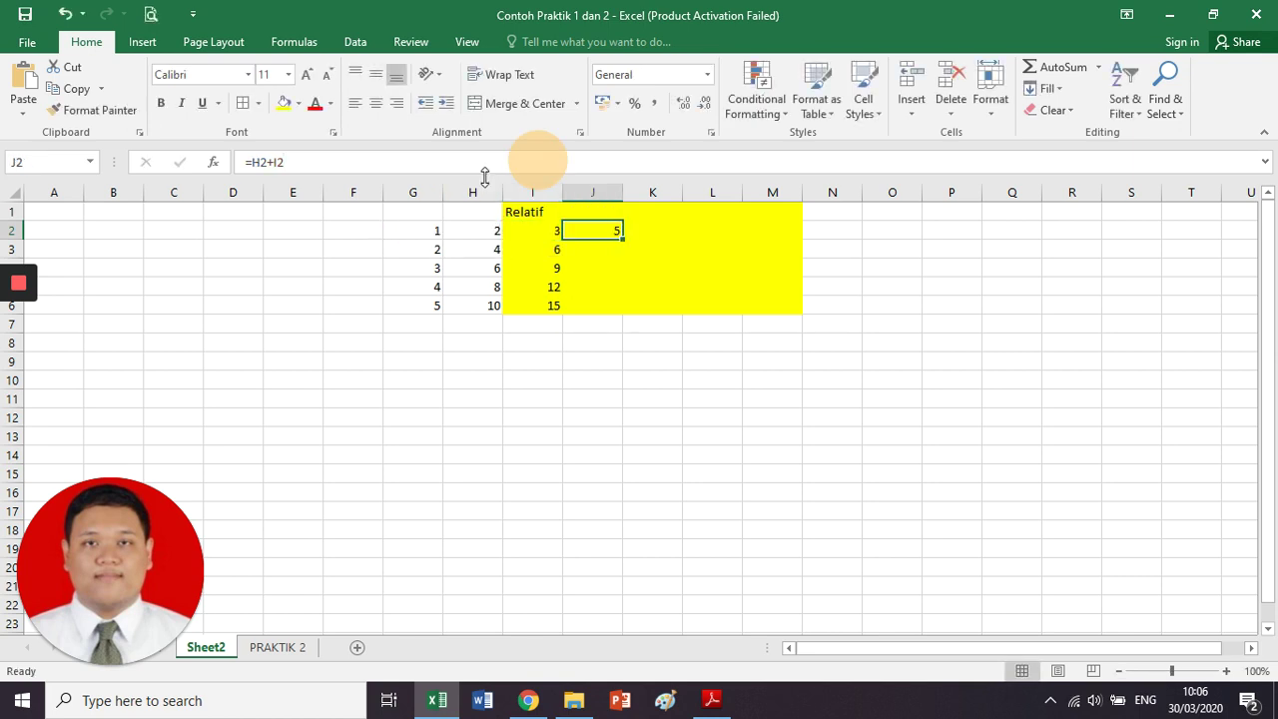
key(F2)
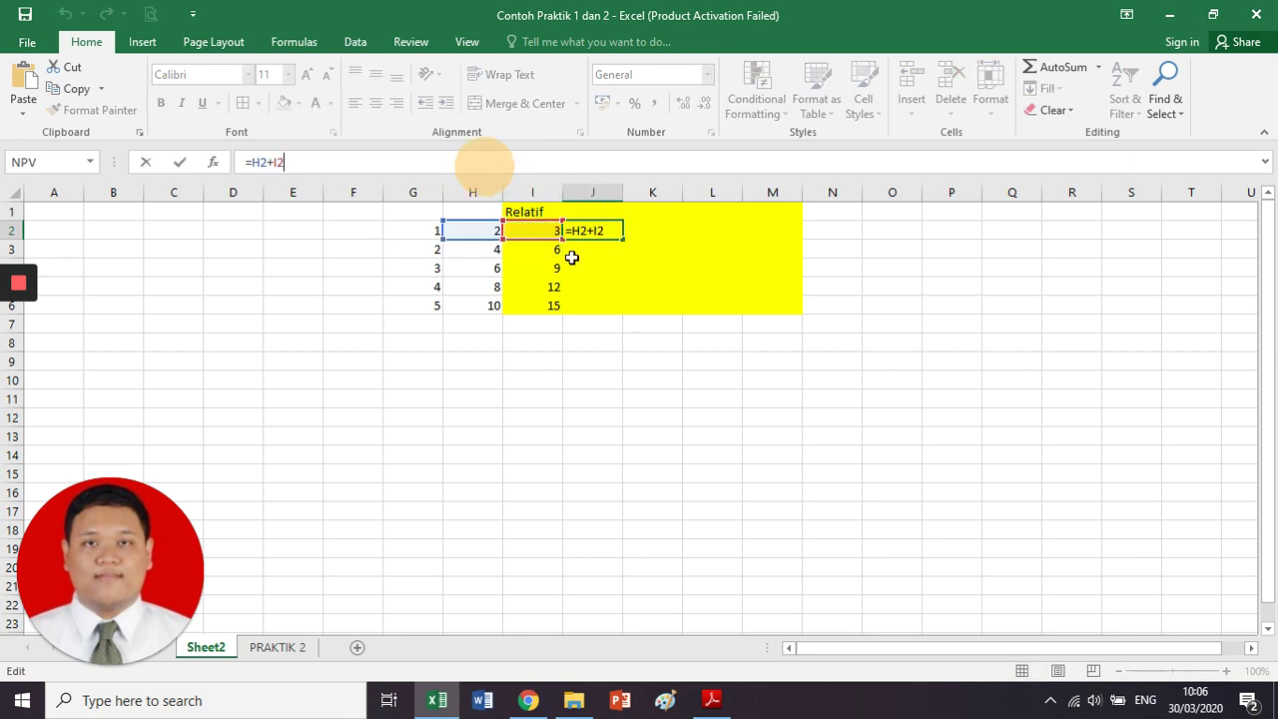
key(Tab)
drag(550, 233, 609, 233)
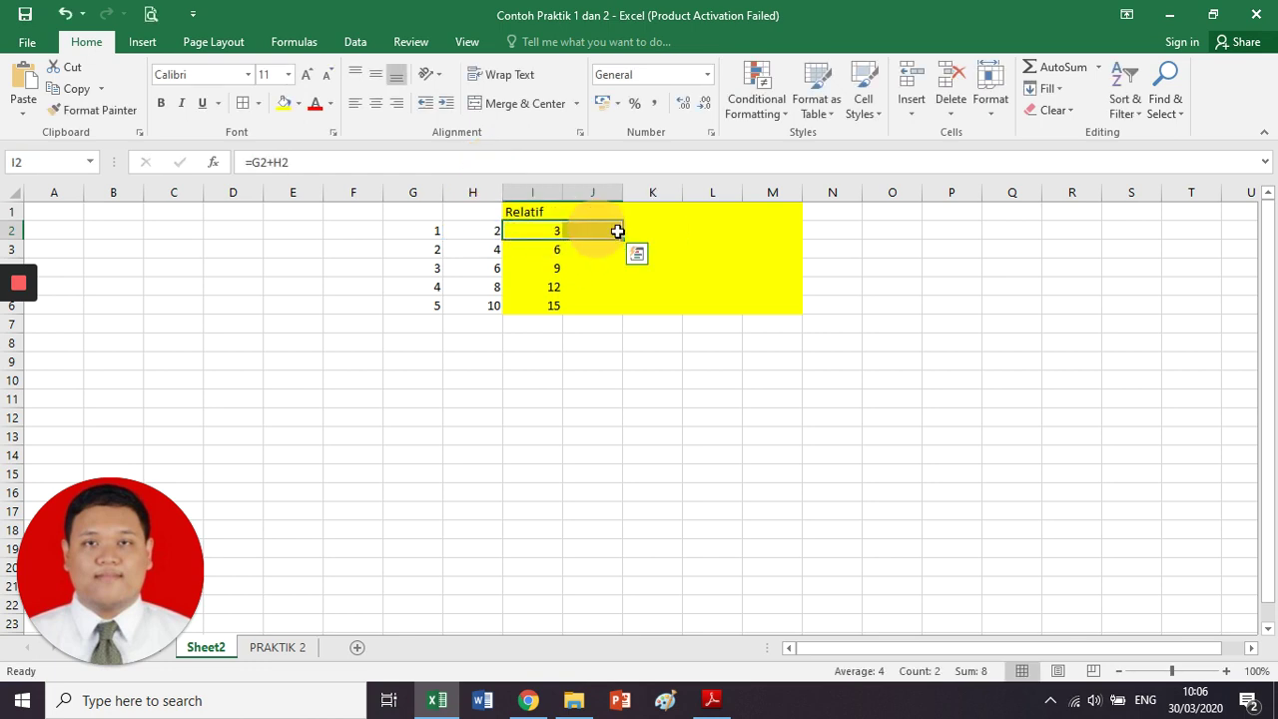
click(611, 232)
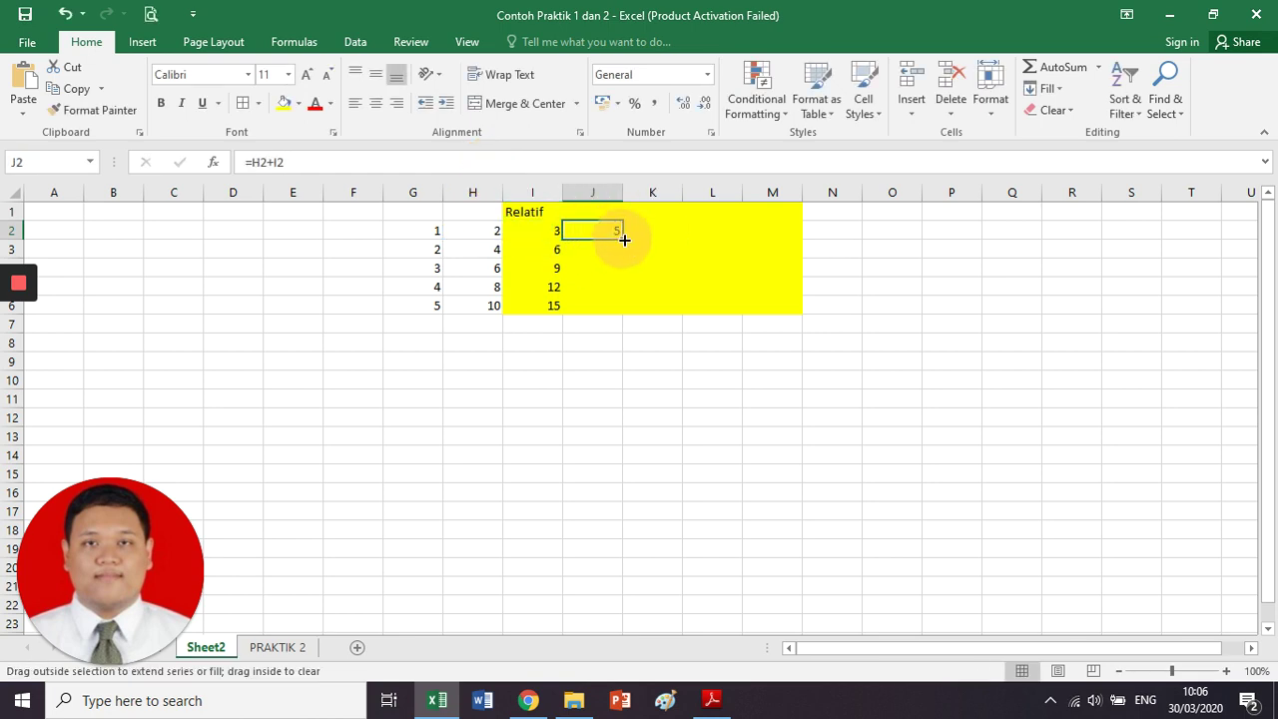
Fill the Relatif formulas across J2:M2 and down to row 6 (up to 105), then return to the PDF guide
drag(623, 240, 776, 250)
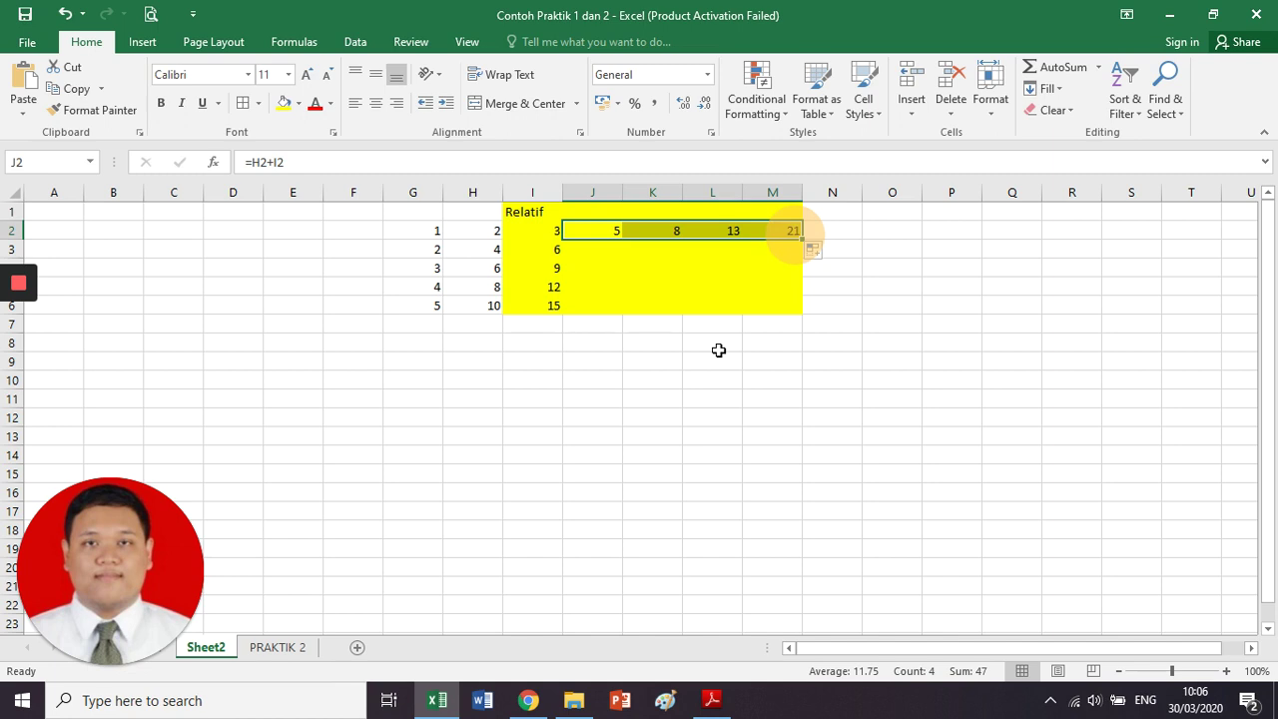
click(596, 233)
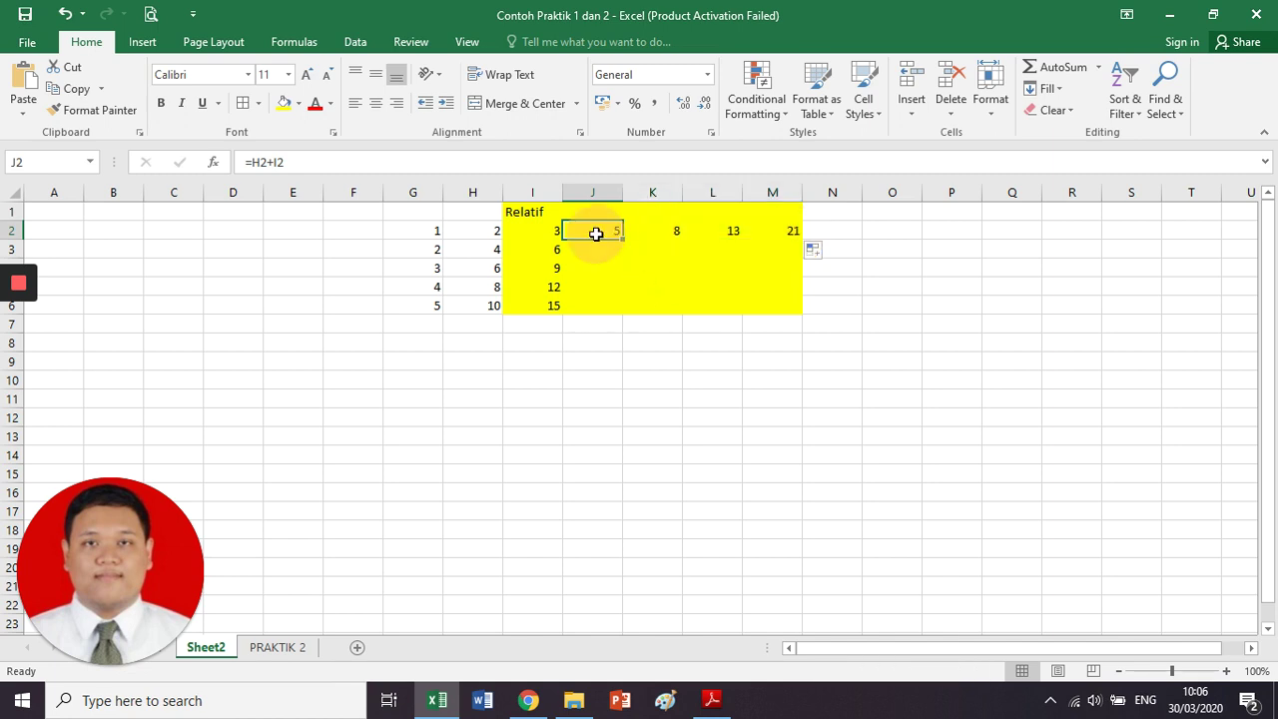
drag(596, 234, 777, 231)
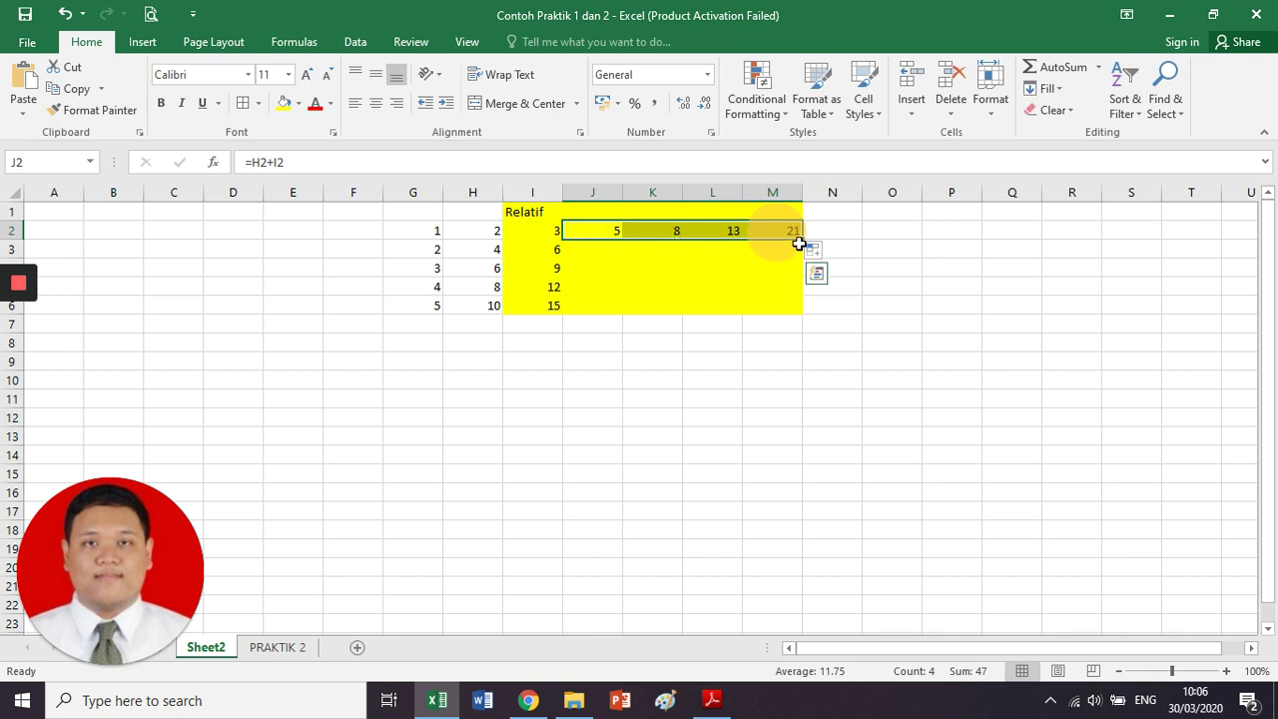
drag(801, 244, 793, 314)
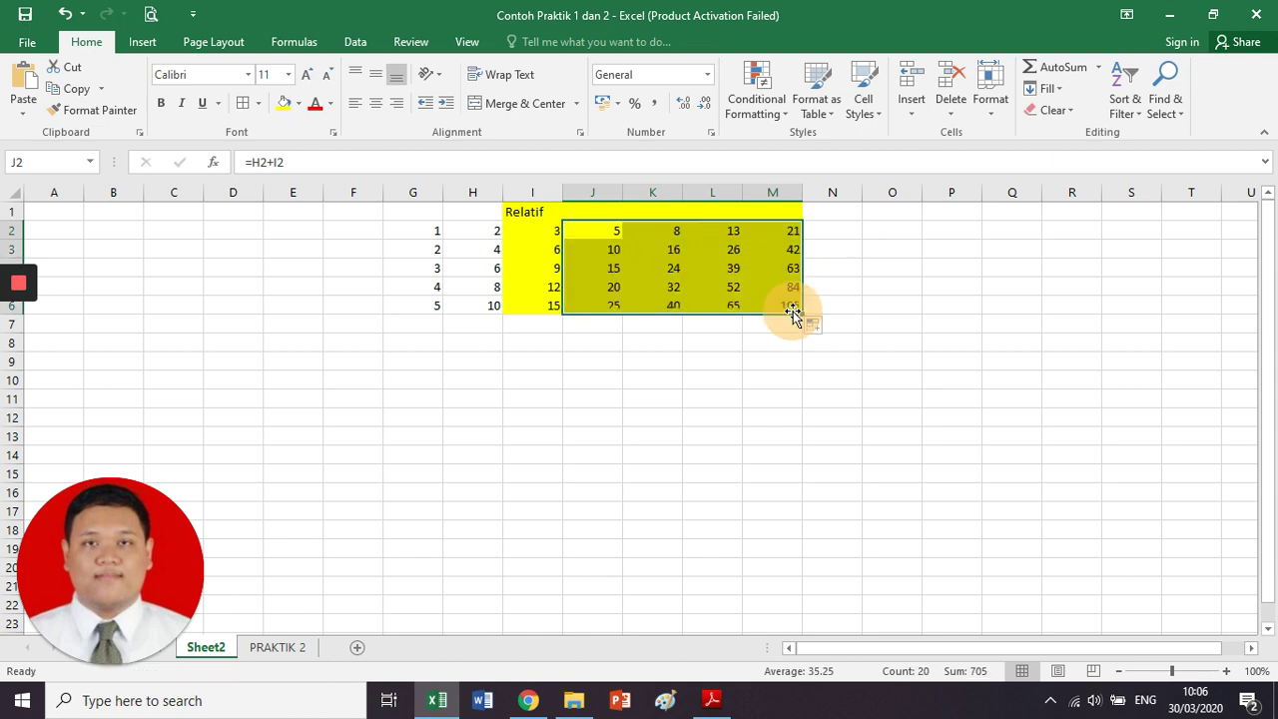
click(698, 328)
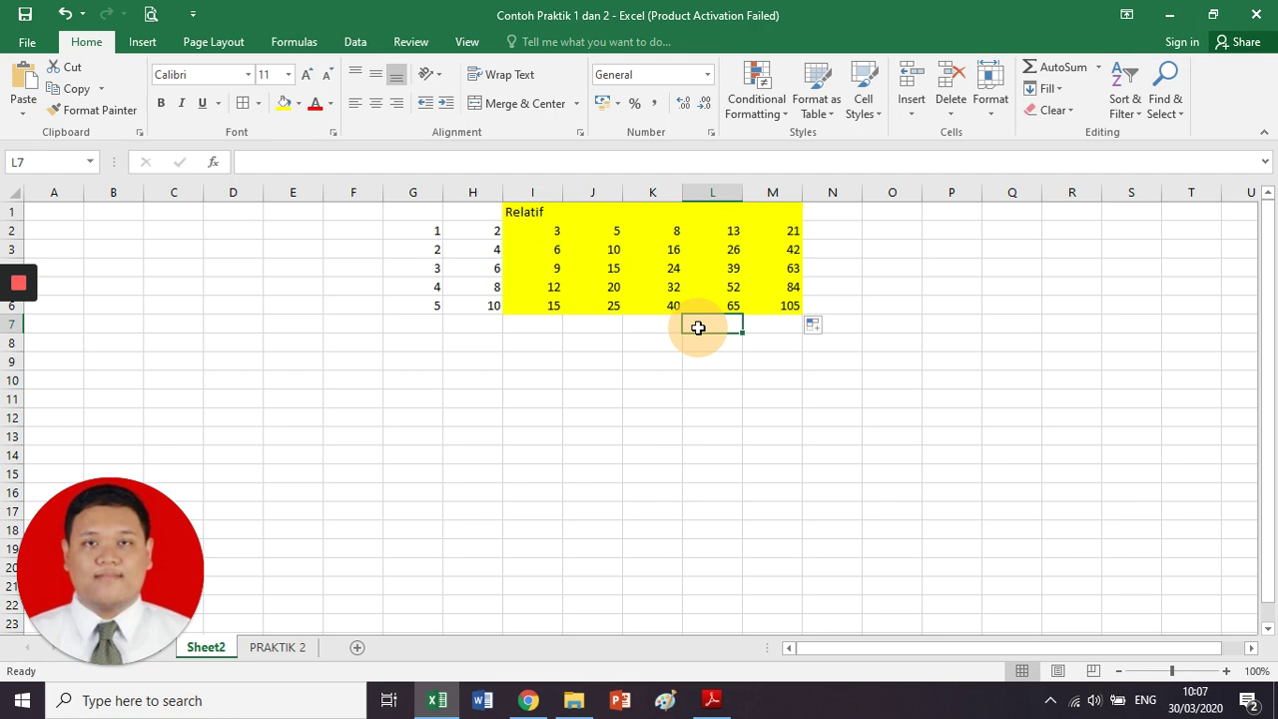
key(alt+Tab)
Scroll the PDF guide past the Show Formulas example to page 14's Alamat Absolut section
scroll(697, 328, down, 3)
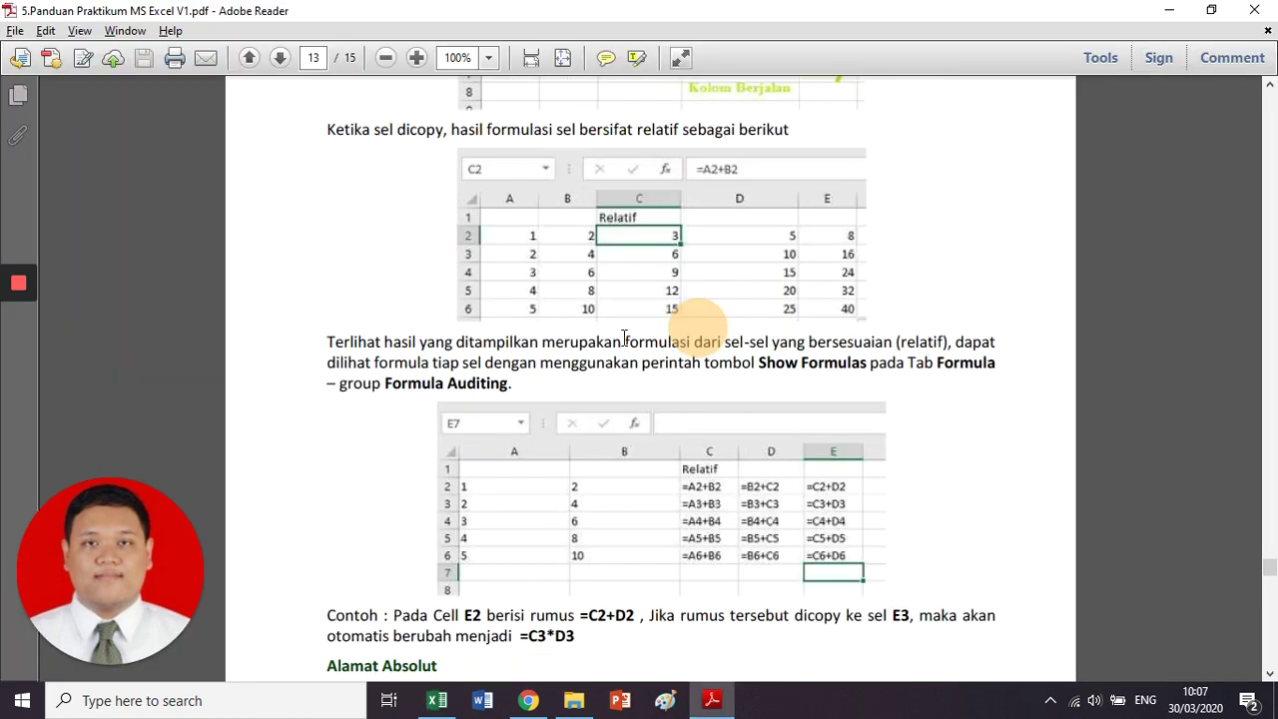
scroll(699, 325, down, 1)
scroll(699, 324, down, 3)
click(684, 319)
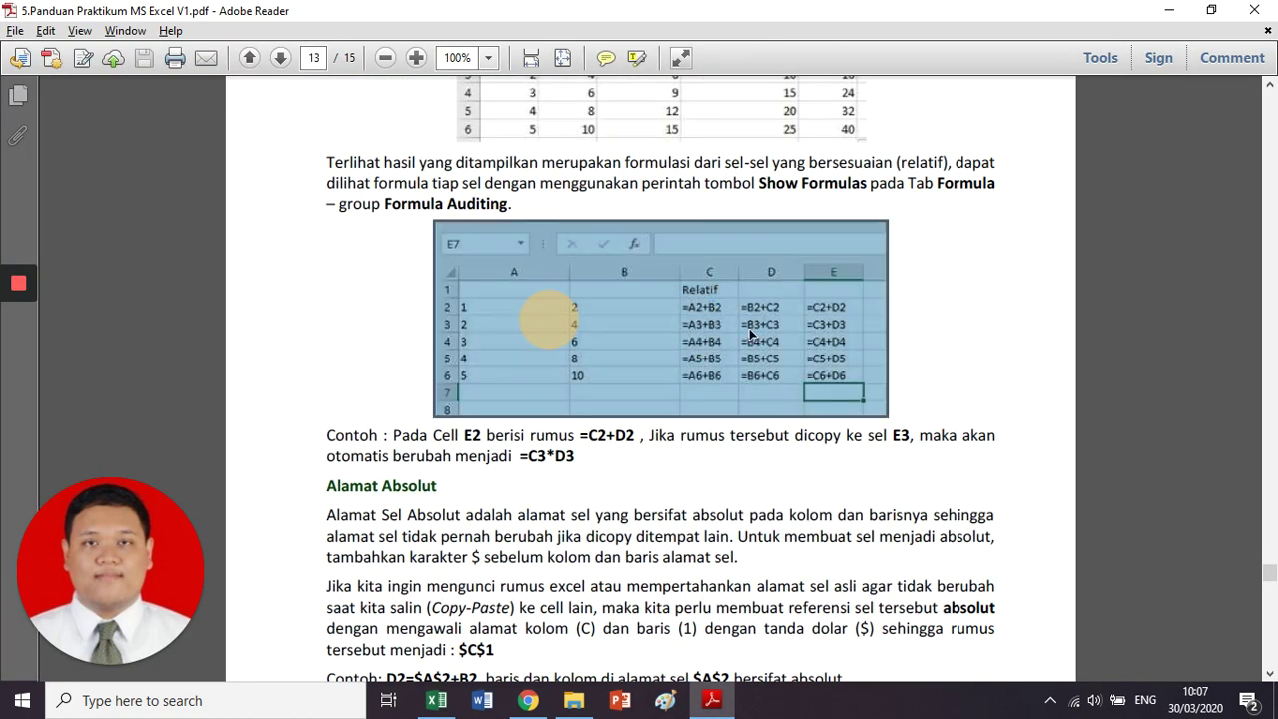
click(765, 356)
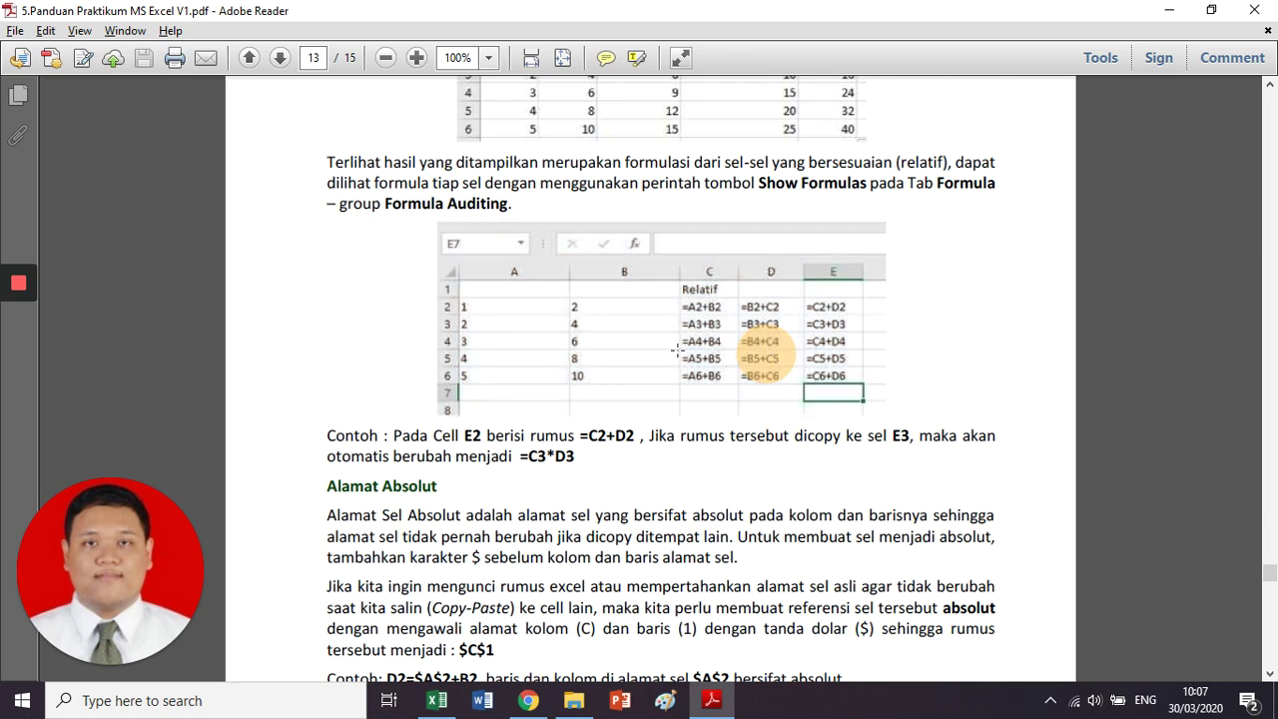
scroll(676, 349, down, 3)
scroll(676, 349, down, 2)
click(495, 314)
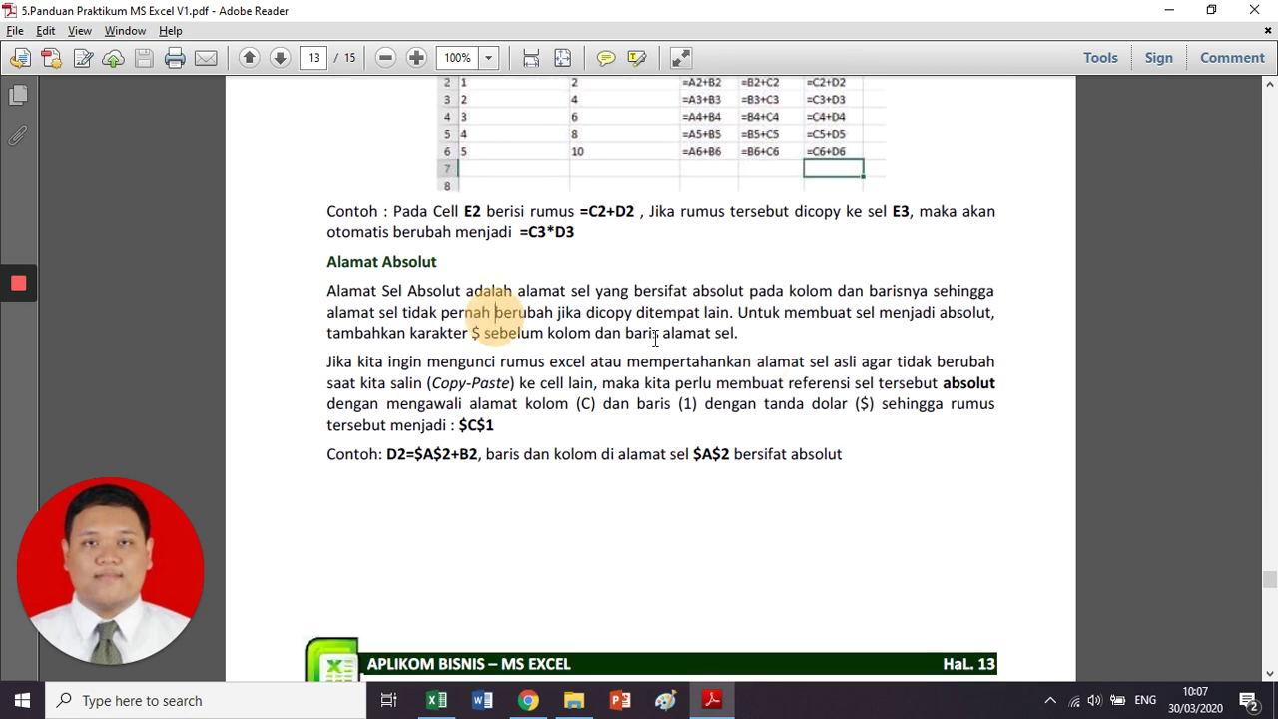
scroll(655, 339, down, 5)
scroll(655, 346, down, 3)
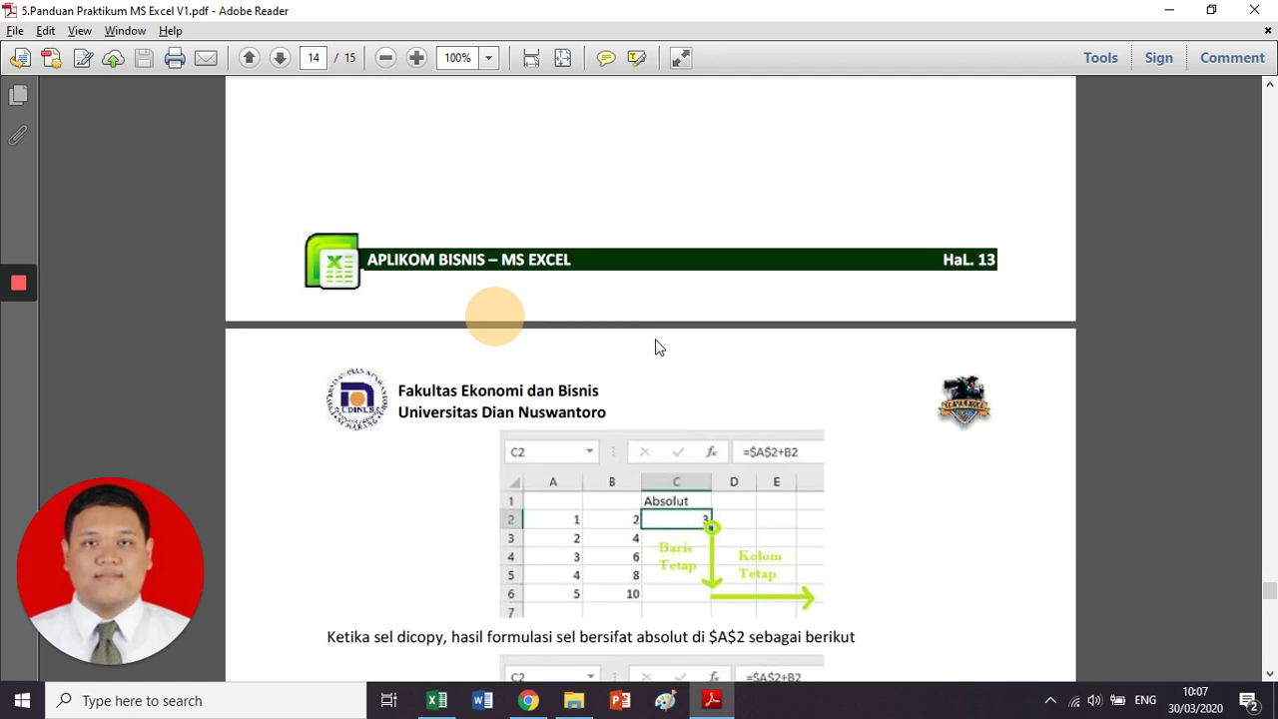
scroll(656, 346, down, 4)
Back in Excel, copy the Relatif table G1:M6 and paste it at G9
key(alt+Tab)
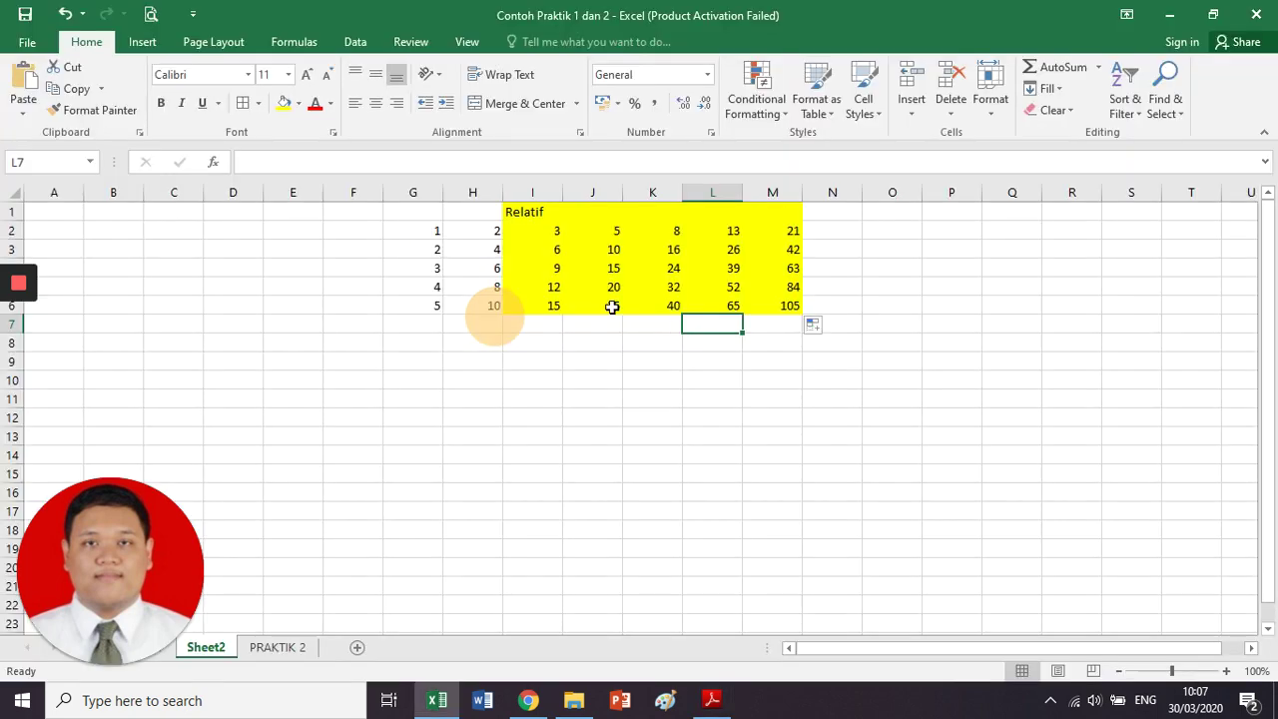
drag(438, 215, 790, 306)
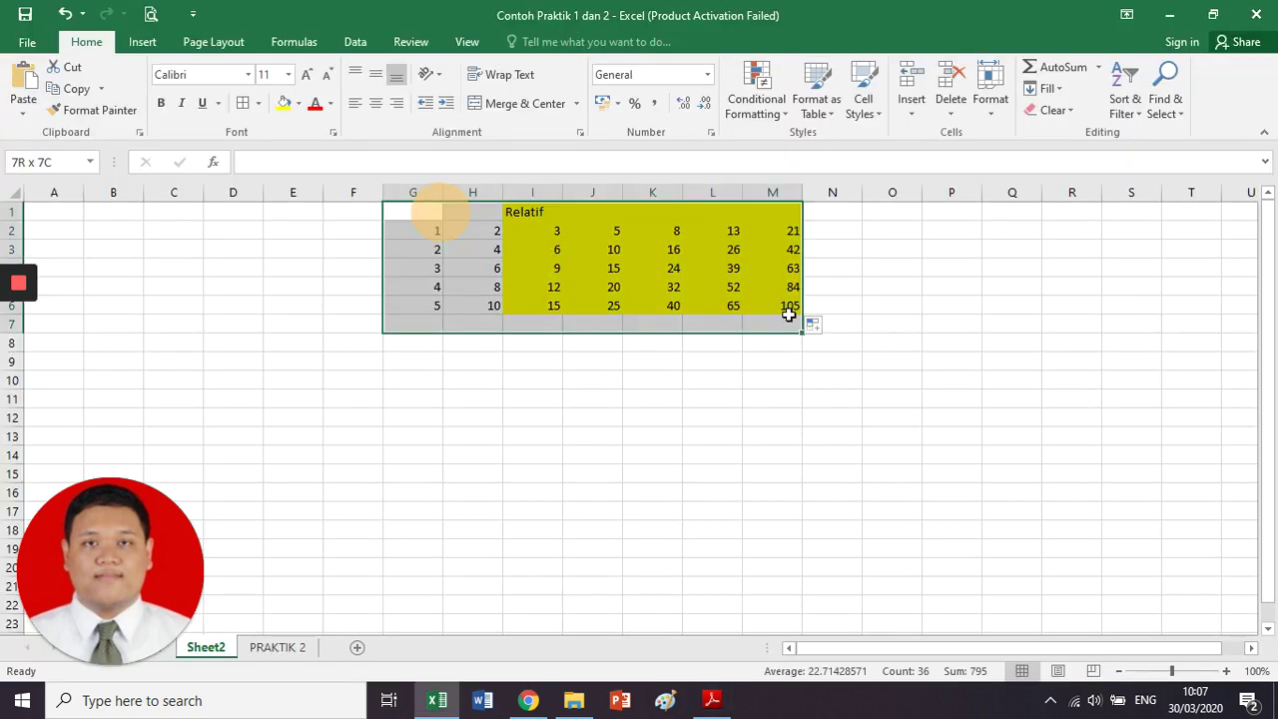
key(ctrl+c)
click(422, 362)
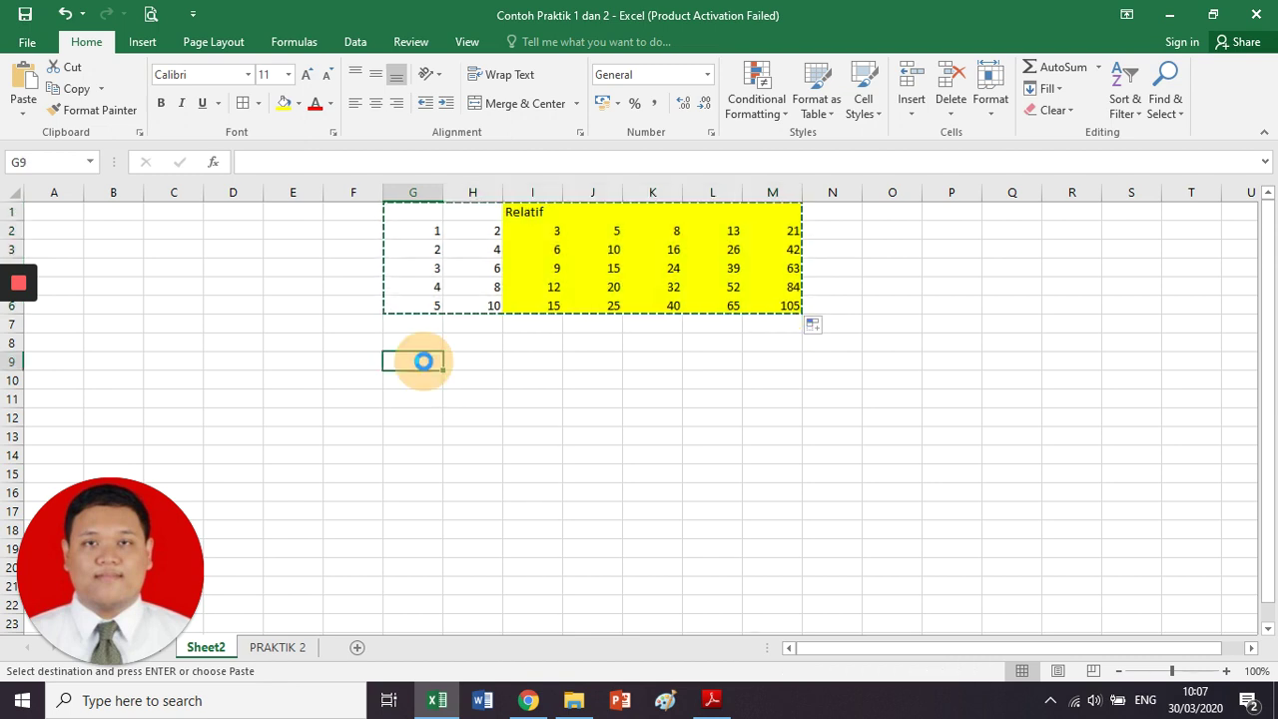
key(ctrl+v)
Retitle the copy 'Absolut' and fill the I9:M14 block light blue
click(530, 361)
text(Ab)
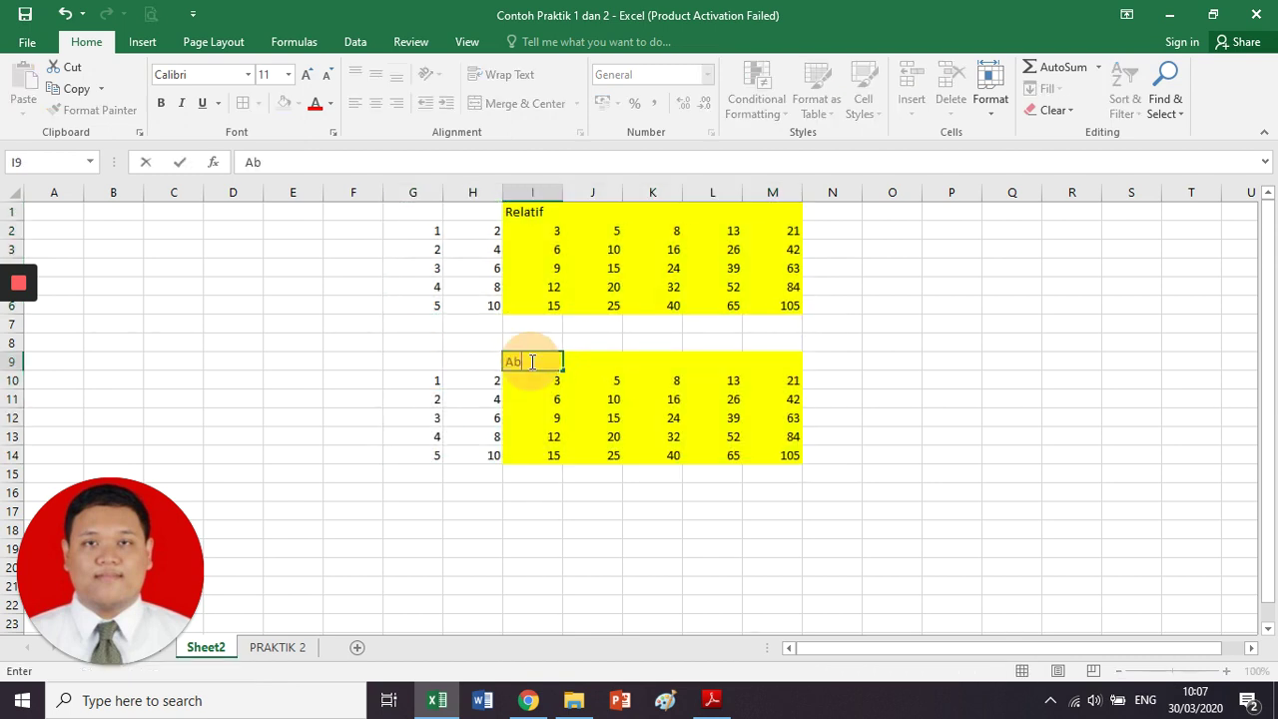
text(so)
text(lut)
key(Return)
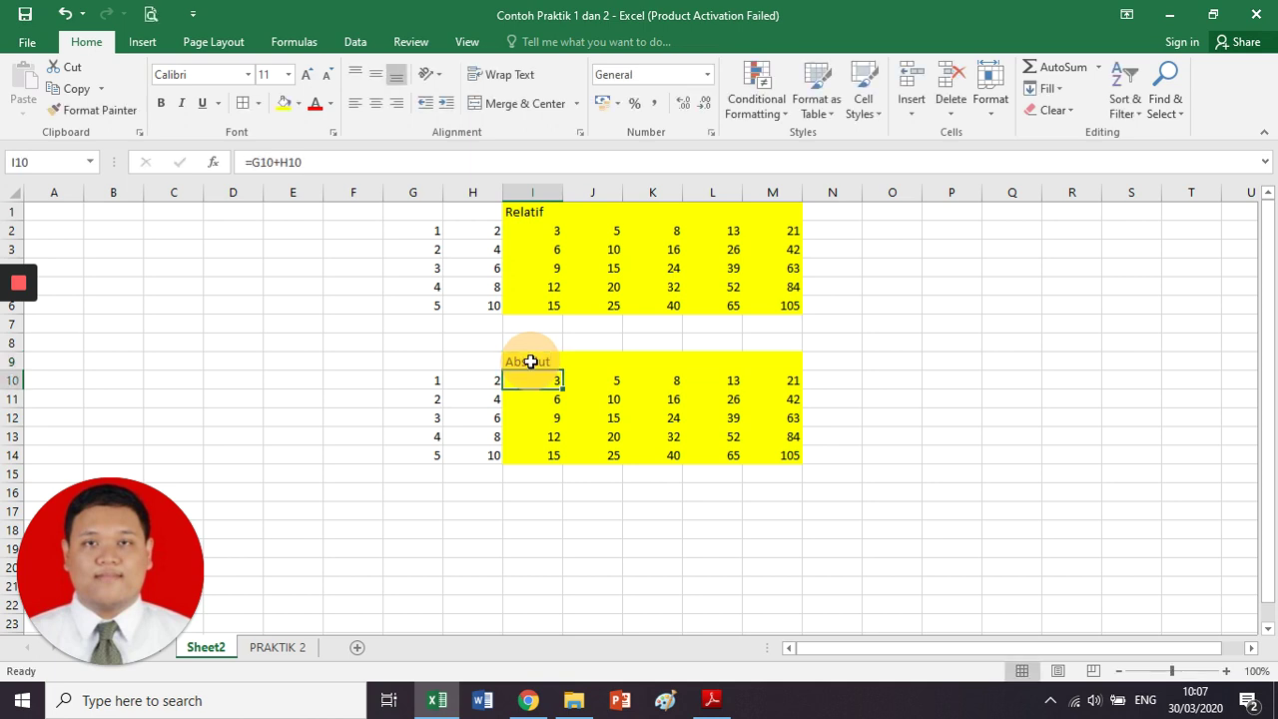
drag(530, 362, 791, 454)
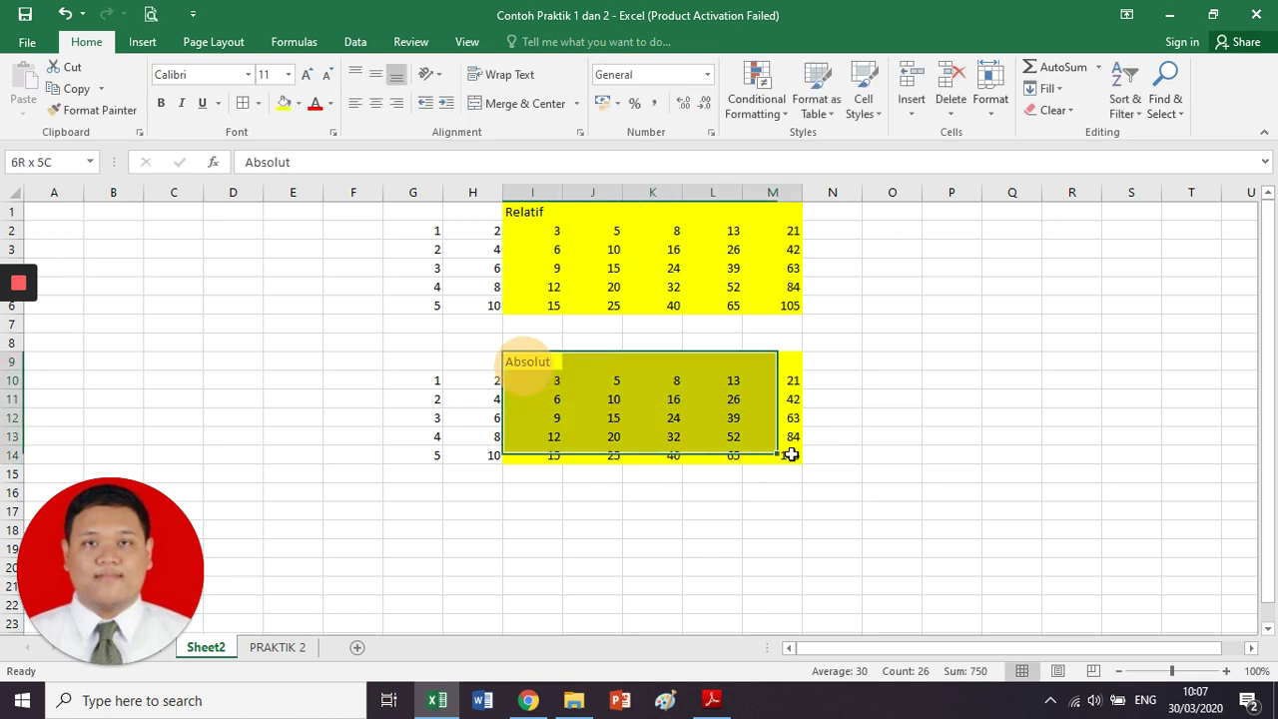
click(298, 103)
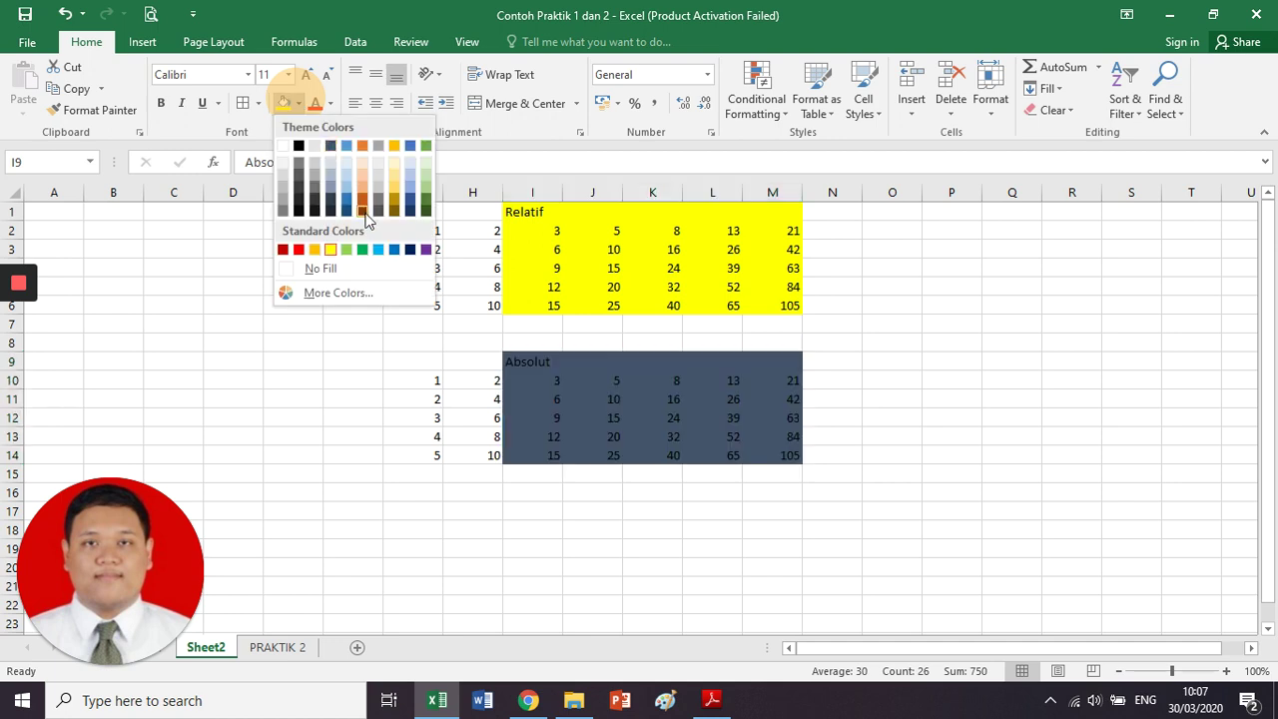
click(349, 190)
click(651, 326)
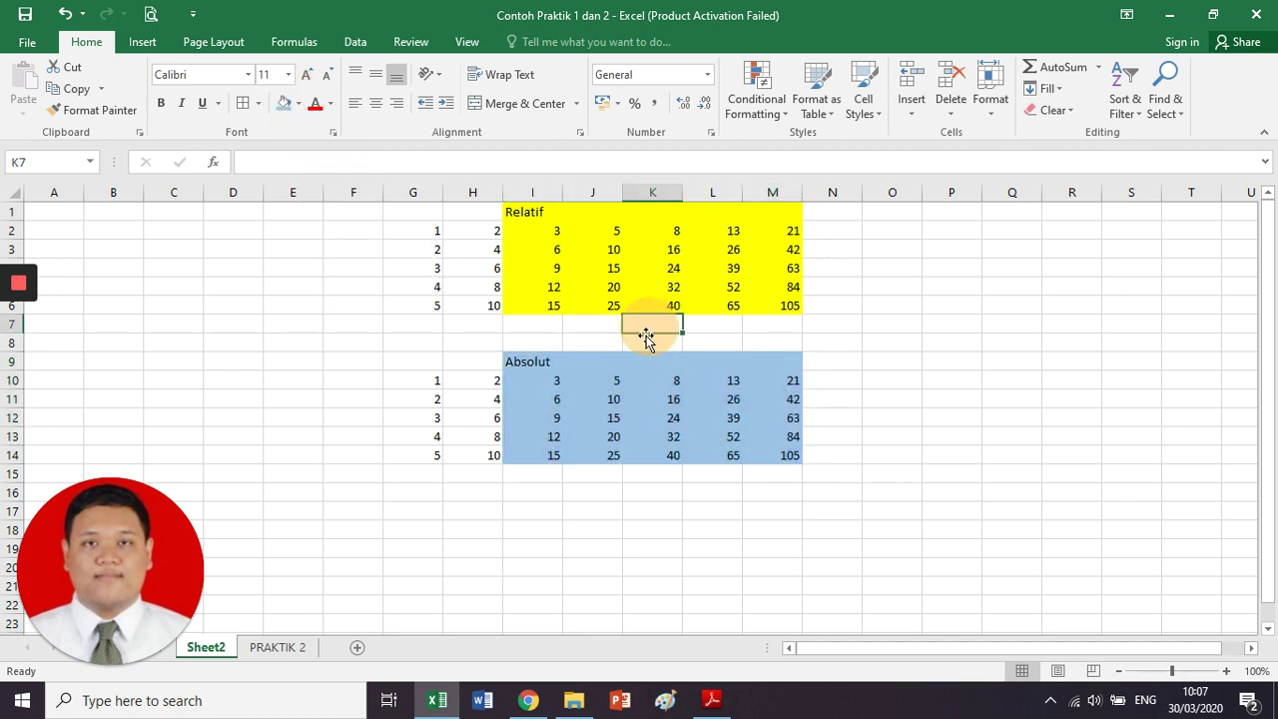
Clear the copied results I10:M14 and enter =G10+H10 in I10, showing 3
click(547, 375)
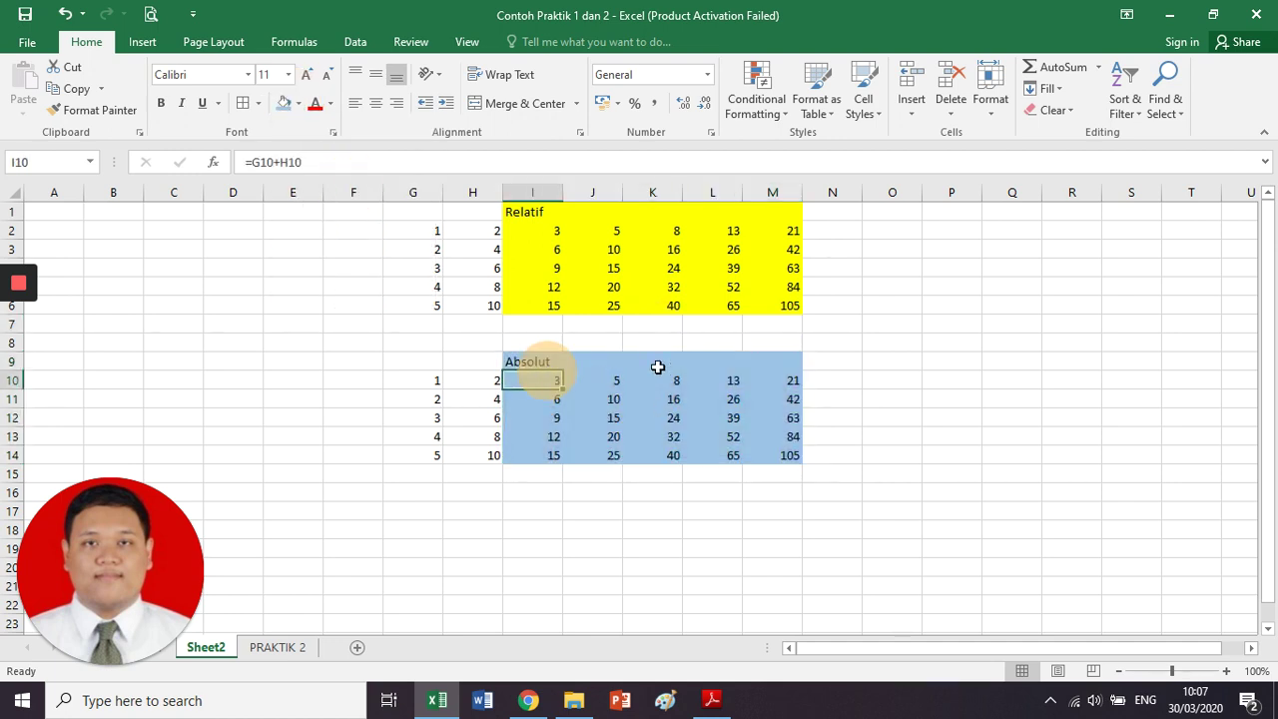
key(ctrl+shift+End)
key(Right)
key(Left)
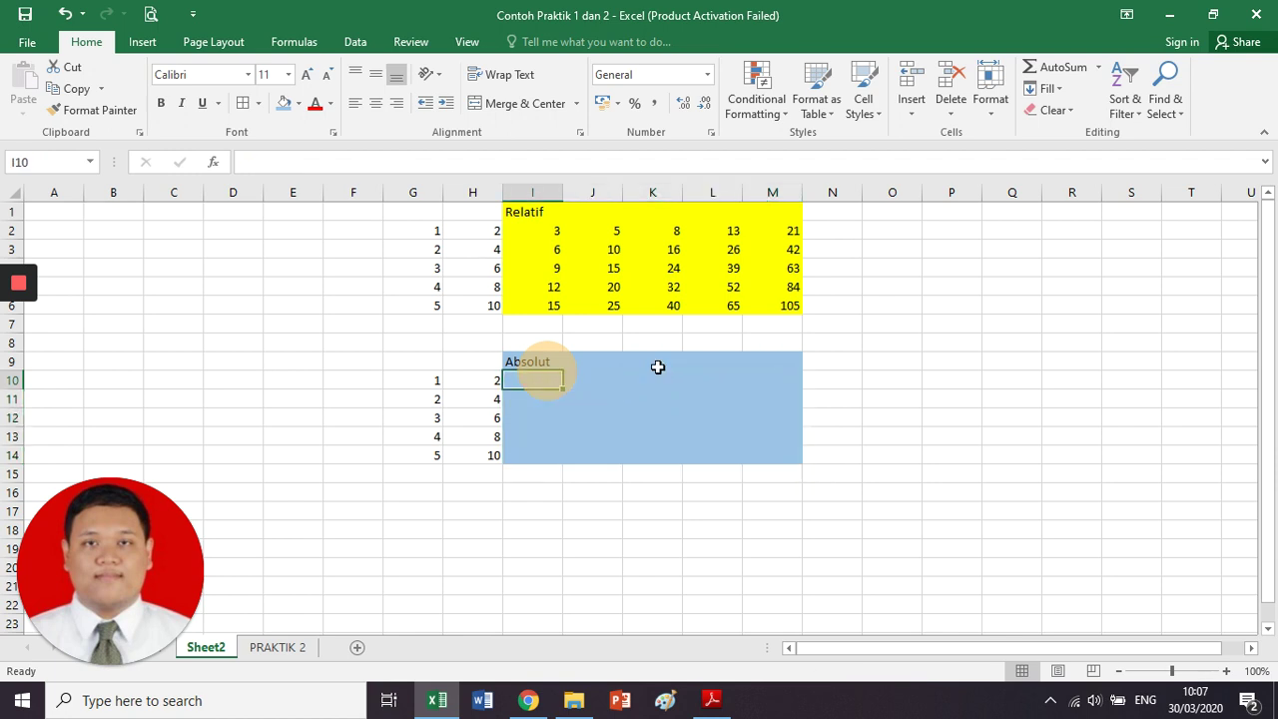
text(=)
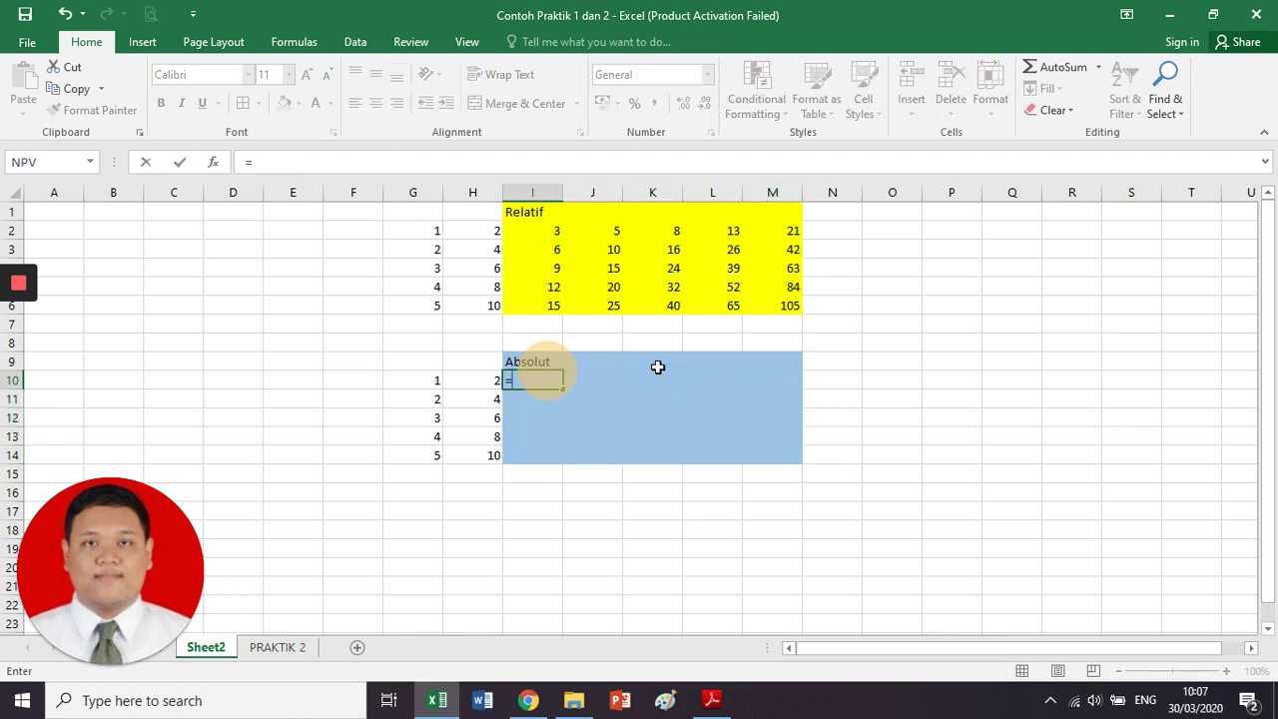
key(Left)
key(Left)
text(+)
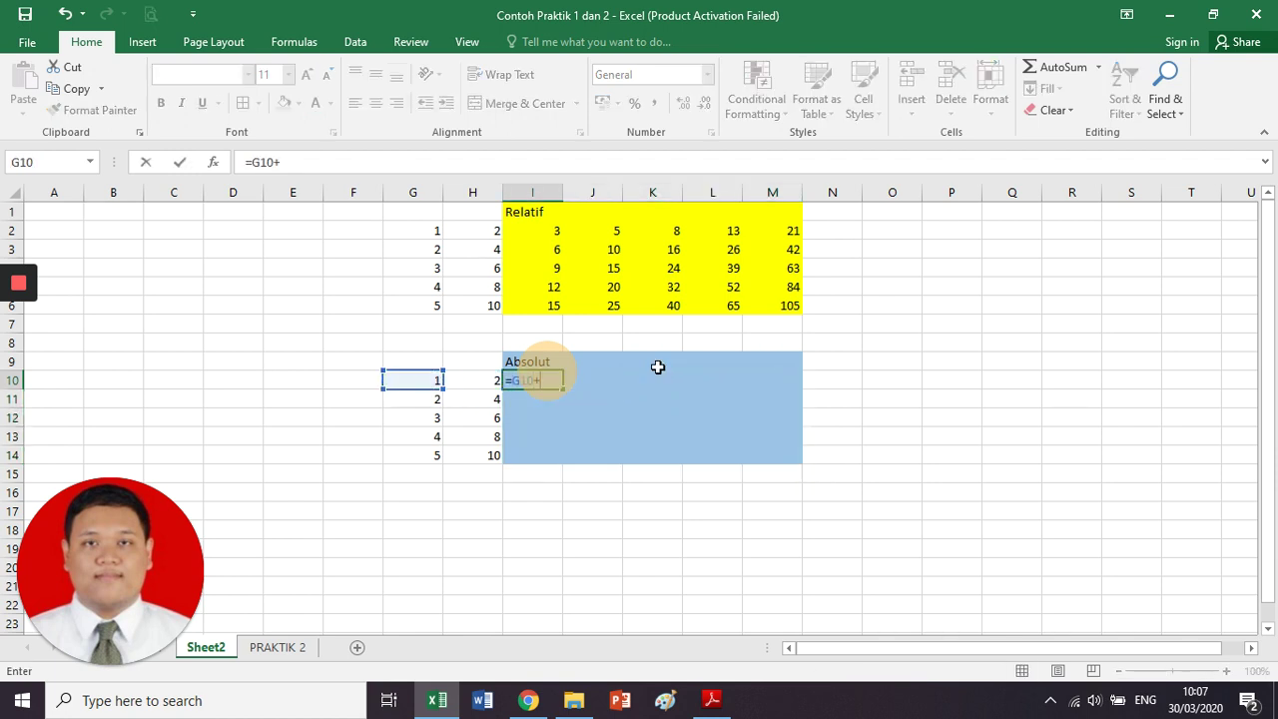
key(Left)
key(Return)
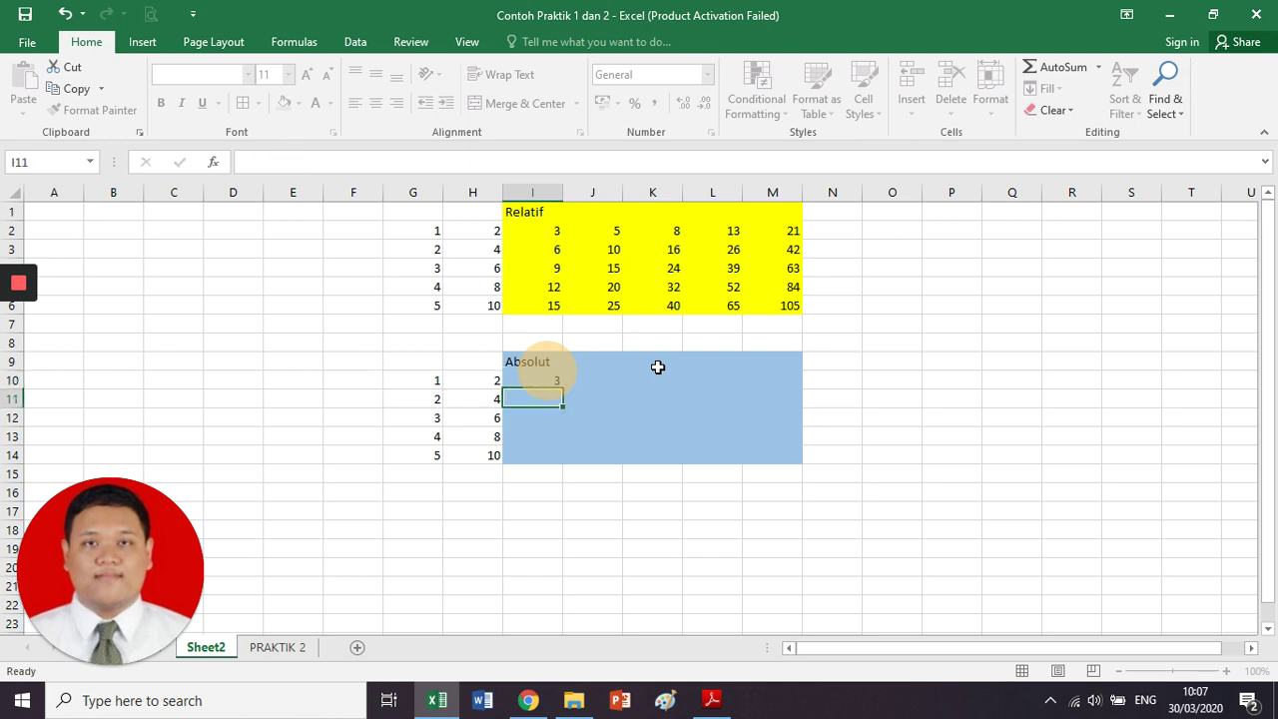
In the PDF guide, highlight the $C$1 and $A$2 absolute-reference examples on page 13
key(alt+Tab)
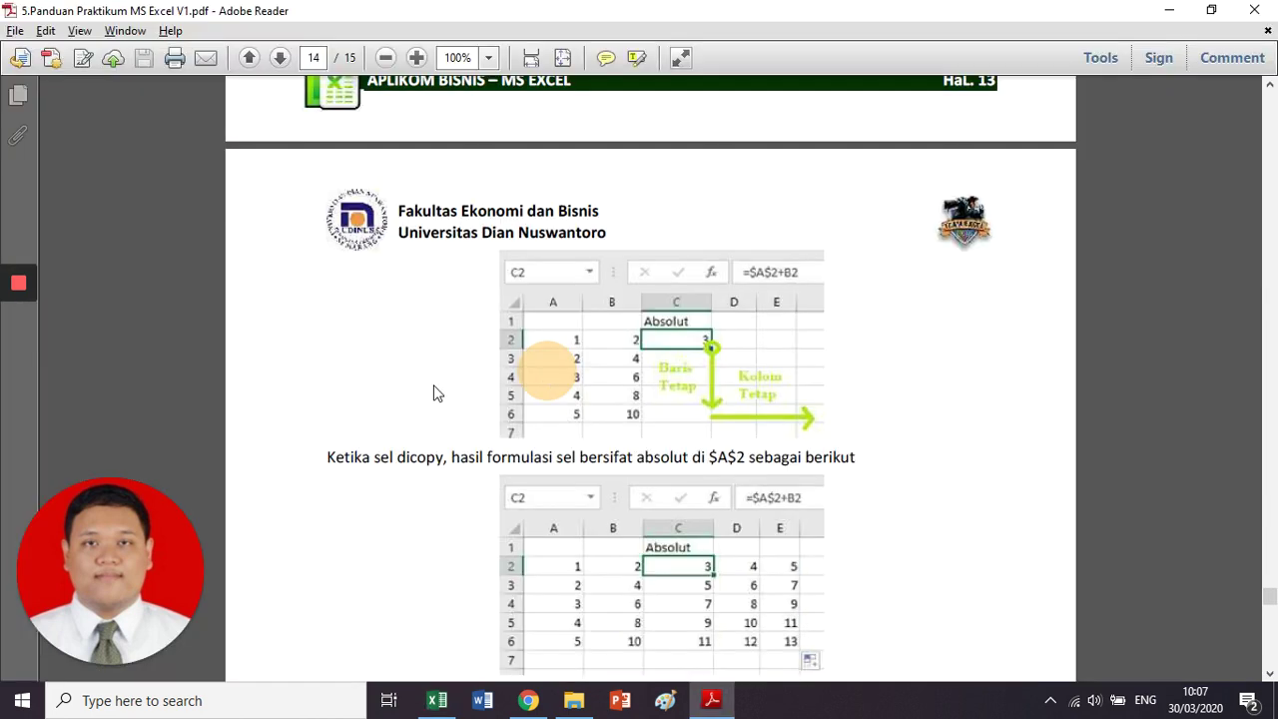
scroll(435, 391, down, 2)
scroll(423, 383, down, 1)
scroll(423, 383, down, 1)
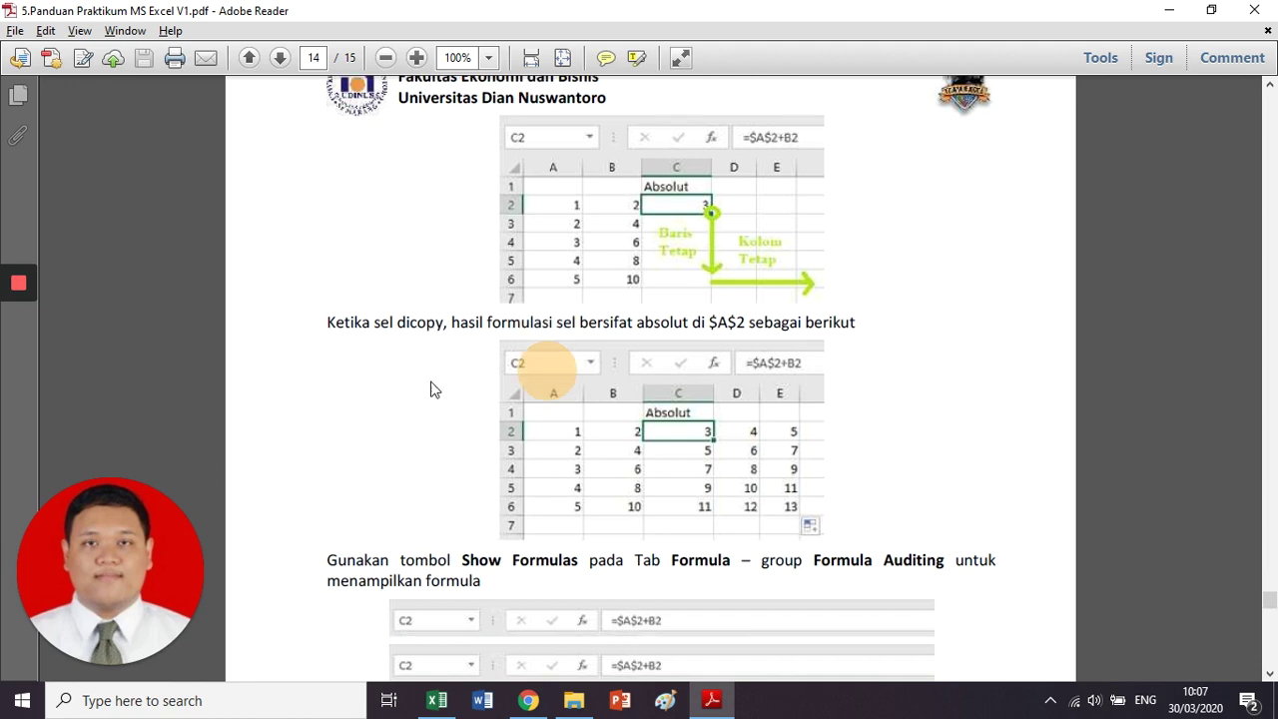
scroll(422, 390, down, 3)
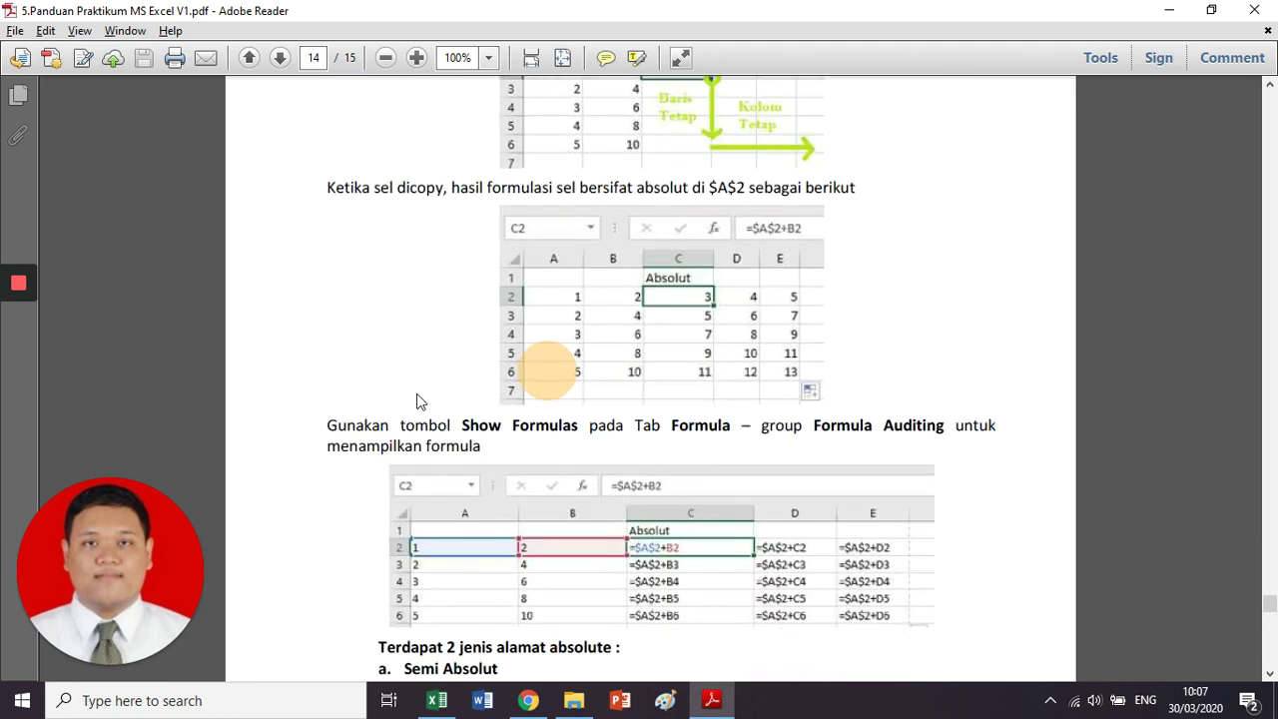
scroll(417, 400, up, 2)
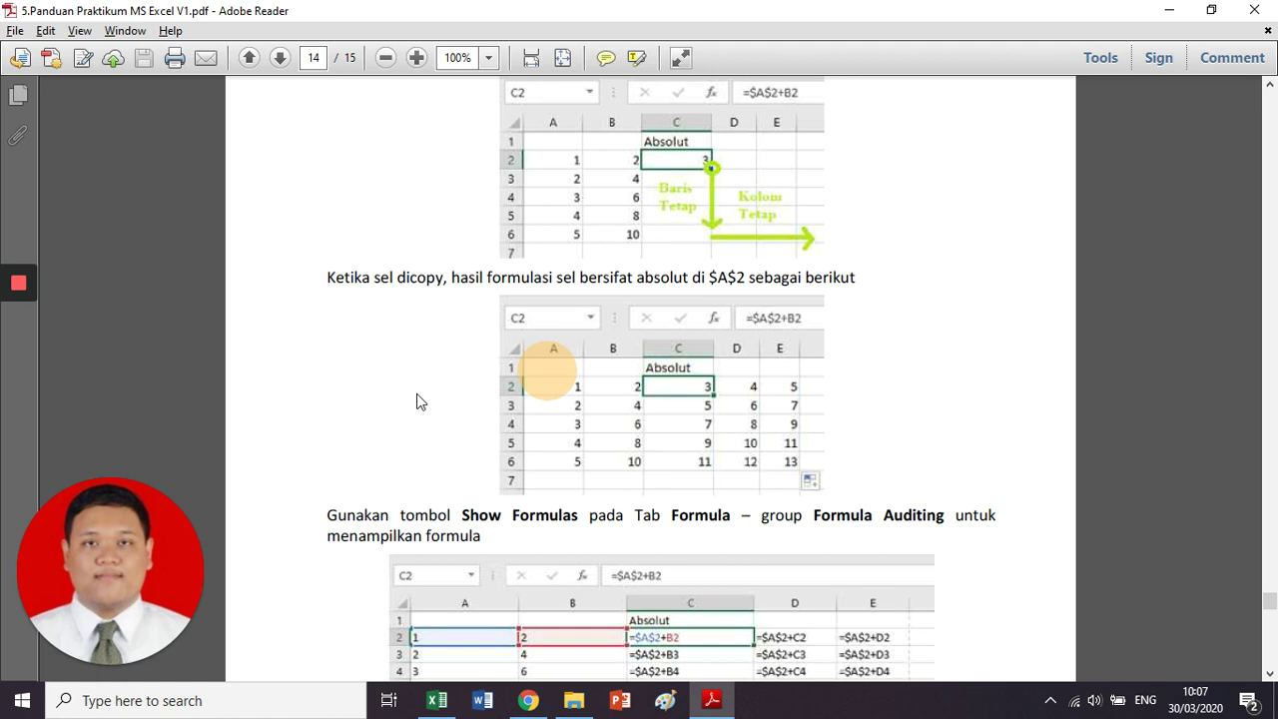
scroll(448, 283, up, 3)
scroll(448, 285, up, 5)
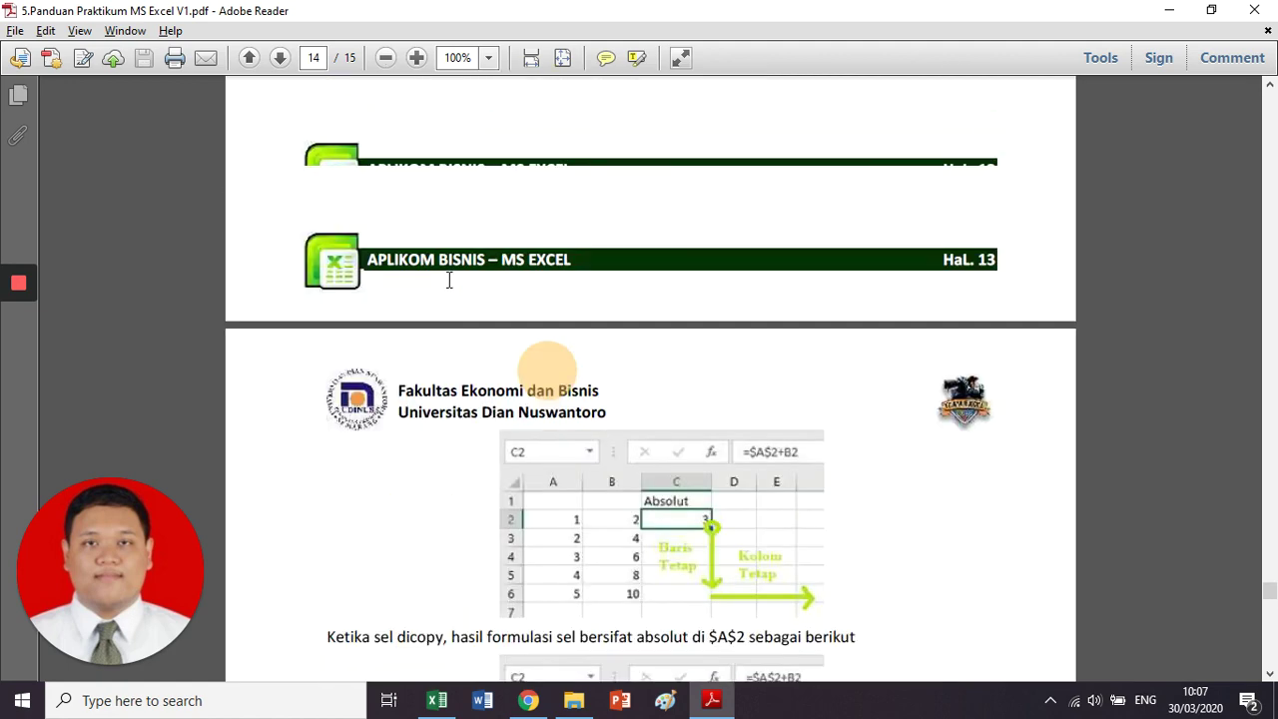
scroll(448, 287, up, 4)
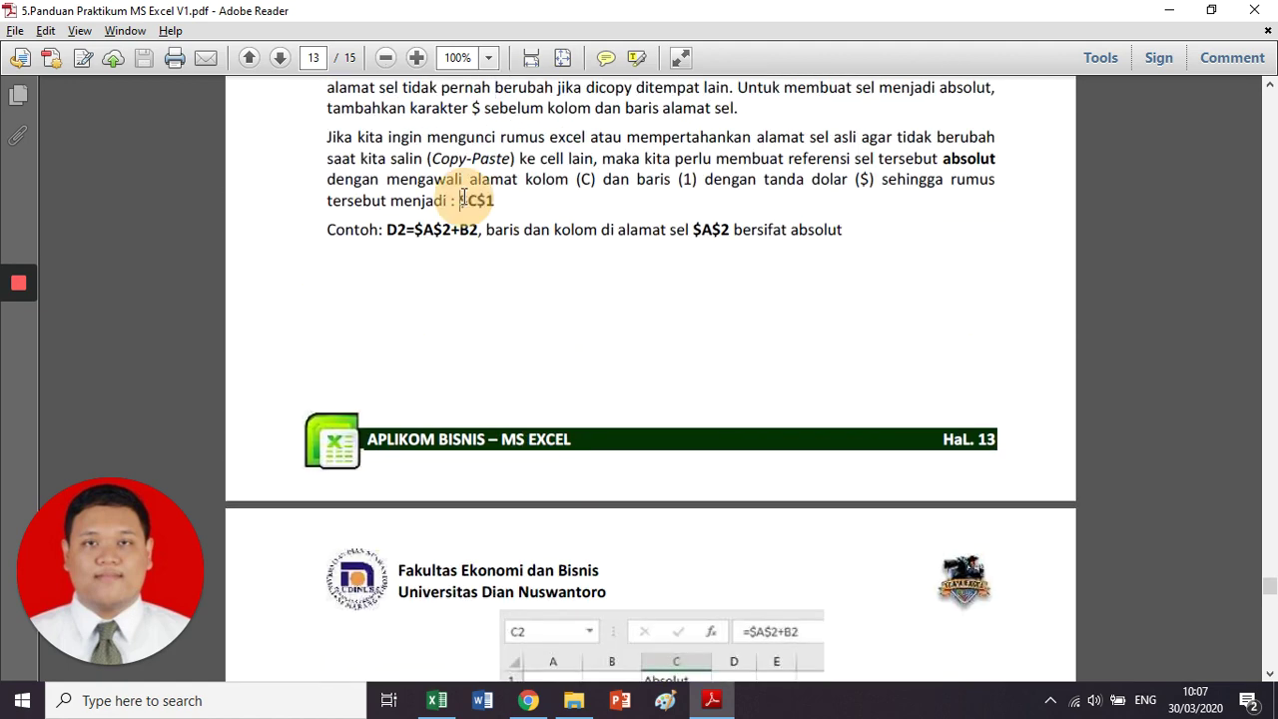
drag(459, 201, 496, 201)
click(418, 225)
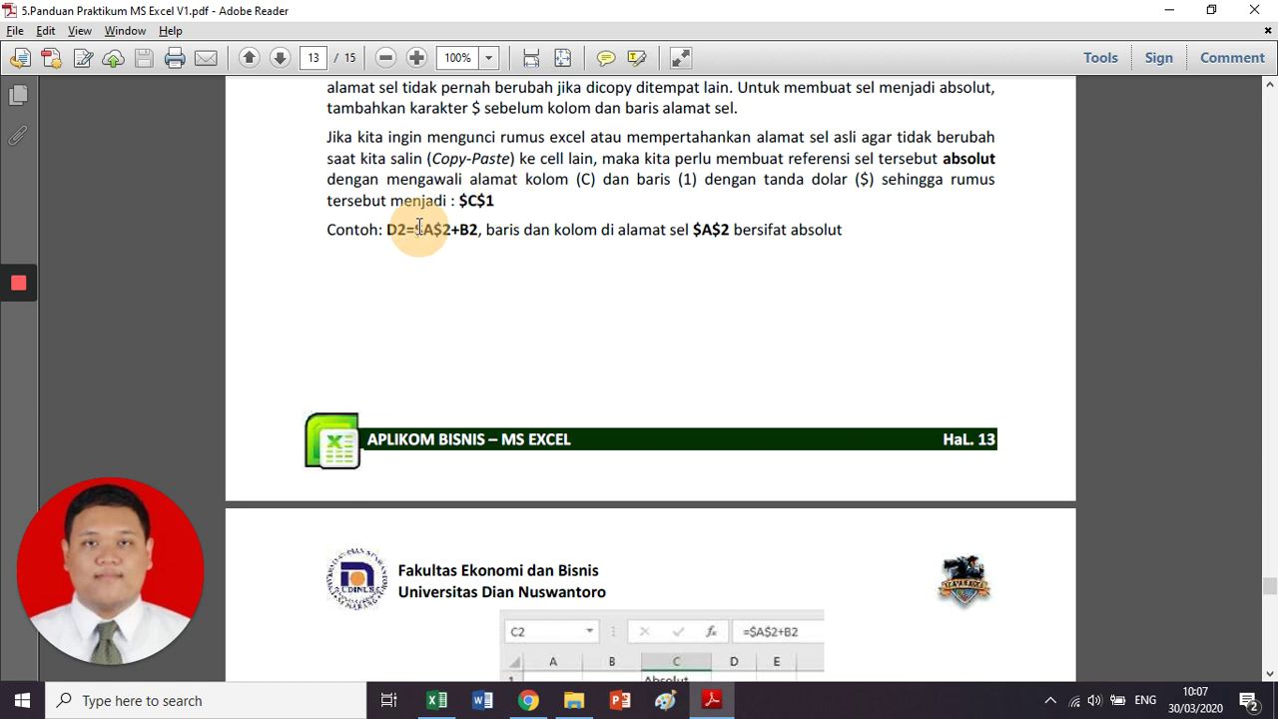
drag(418, 226, 449, 228)
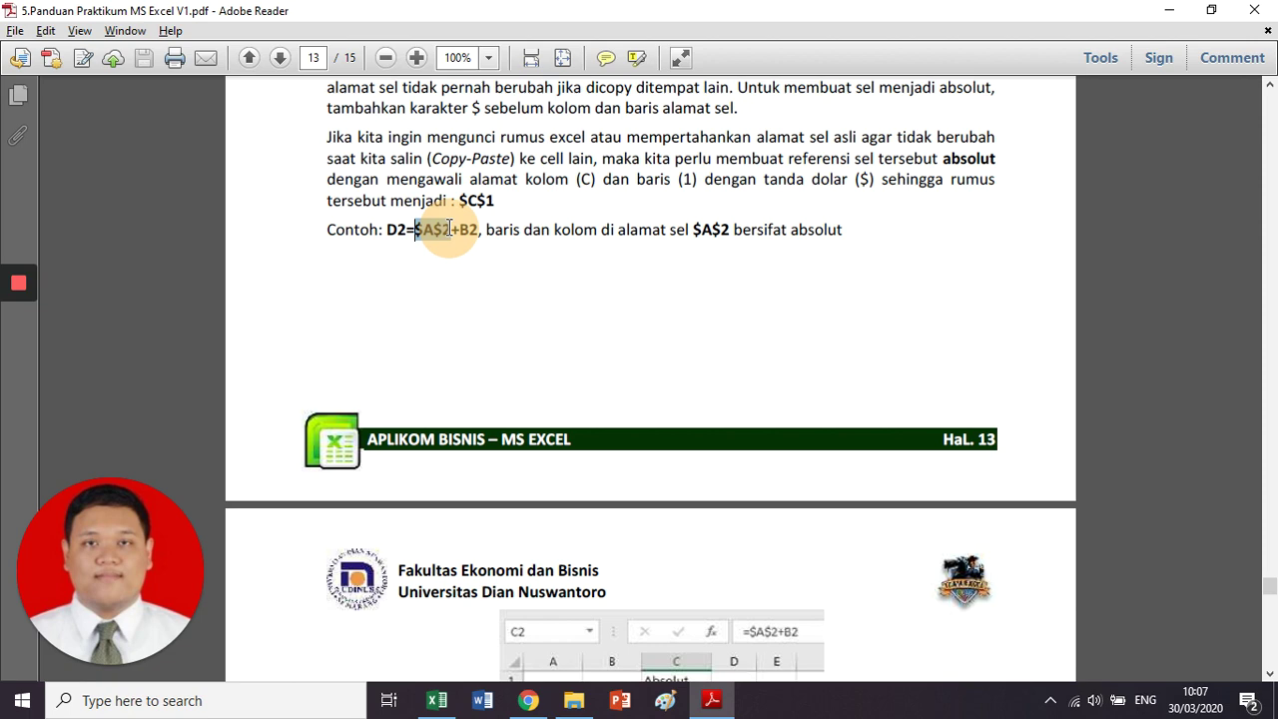
Scroll to page 14's screenshot of =$A$2+B2 copied down and across
scroll(449, 227, down, 5)
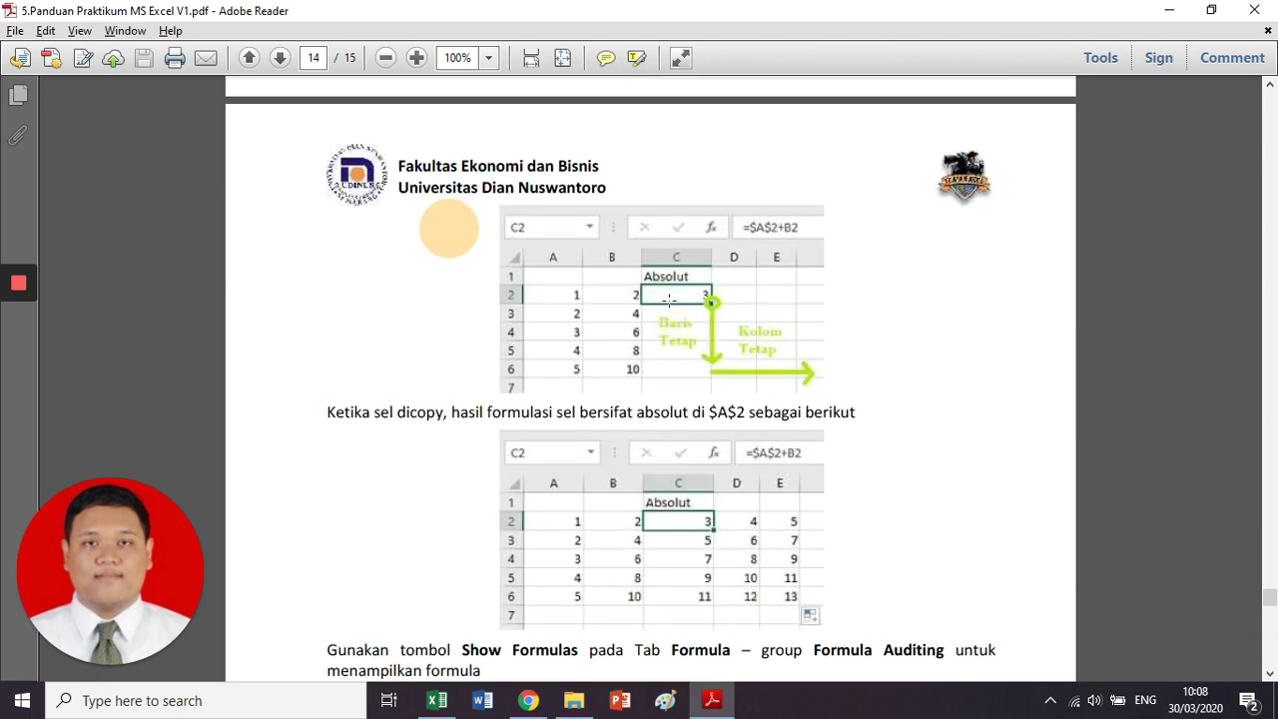
scroll(669, 298, down, 1)
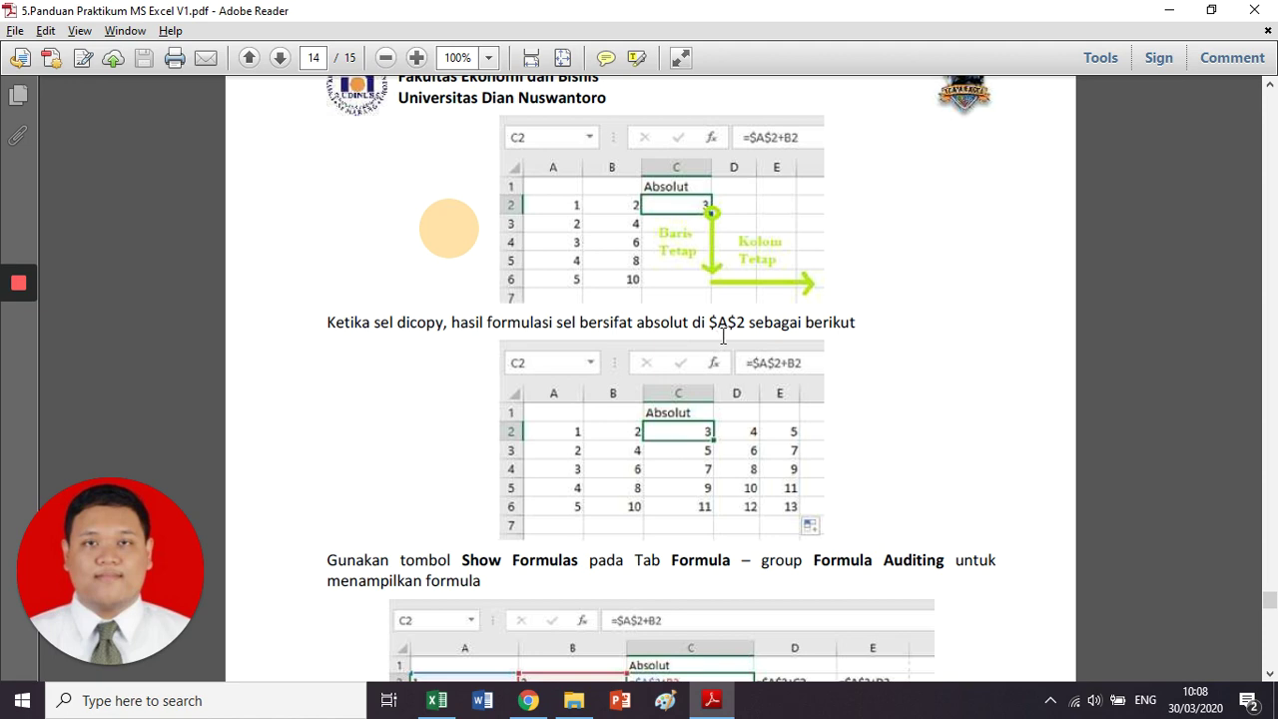
click(543, 423)
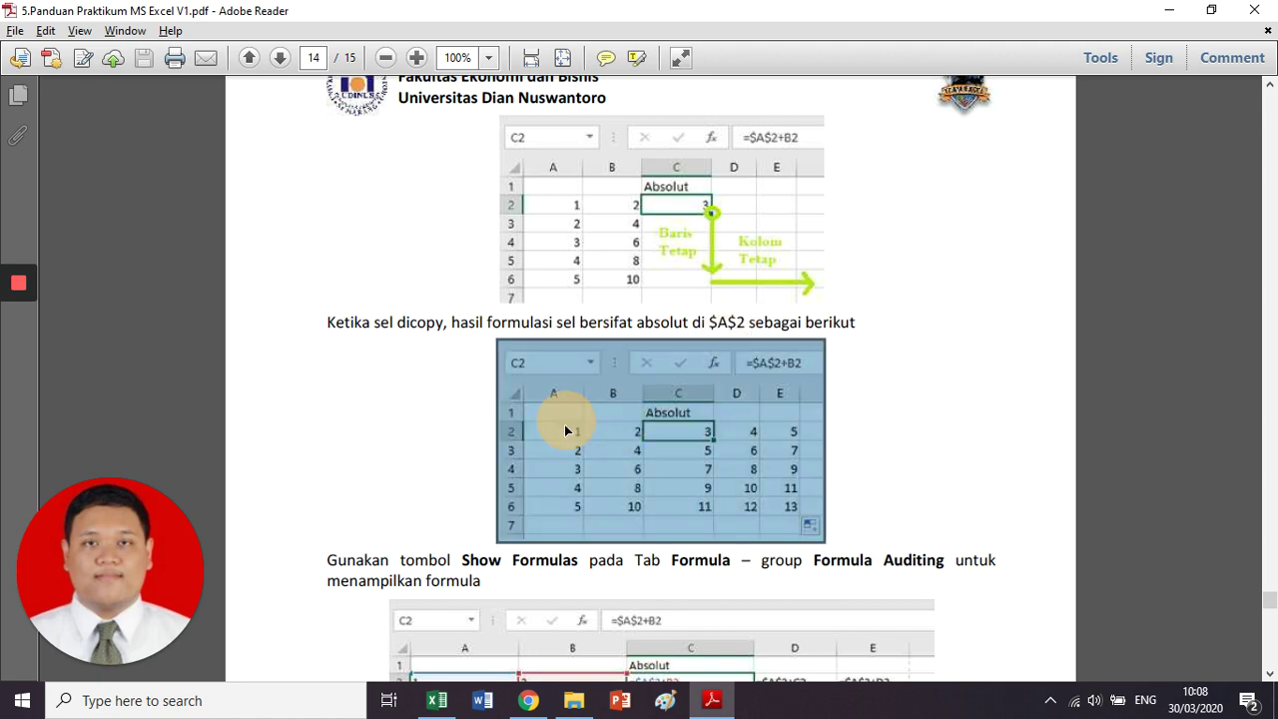
click(565, 424)
In Excel, edit I10's formula, using F4 to lock G10 as =$G$10+H10
key(alt+Tab)
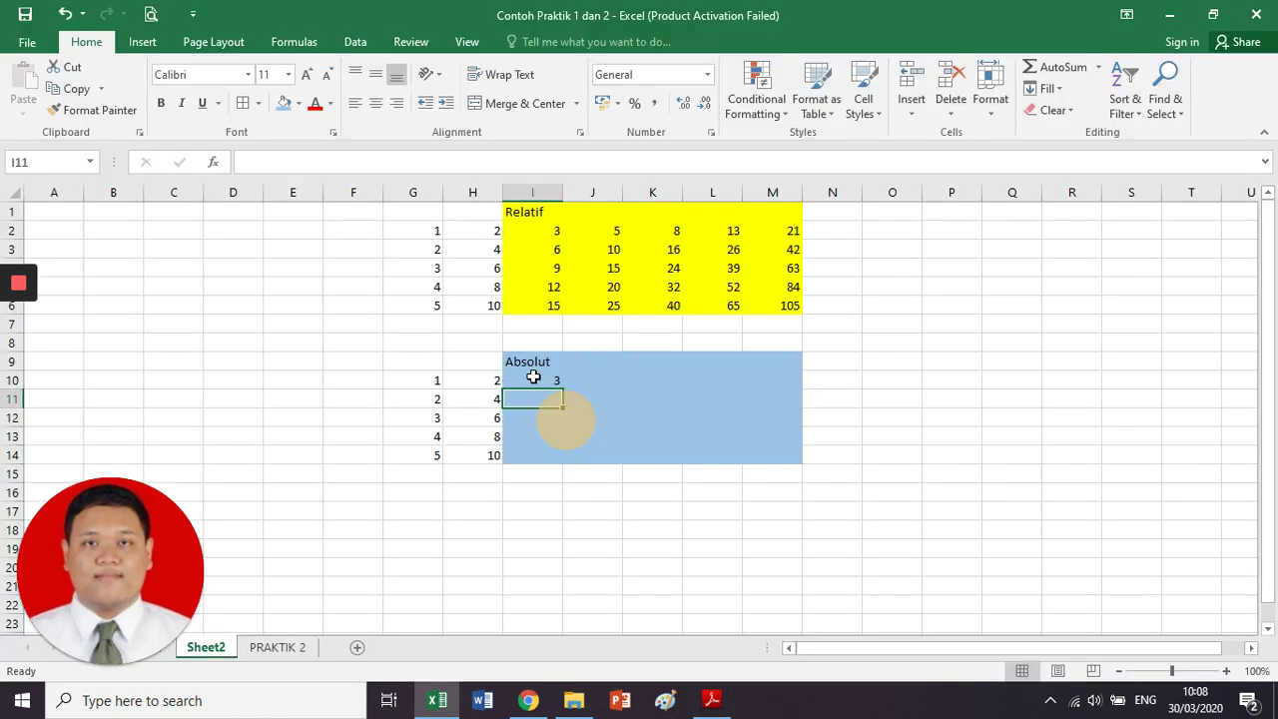
click(533, 377)
click(265, 162)
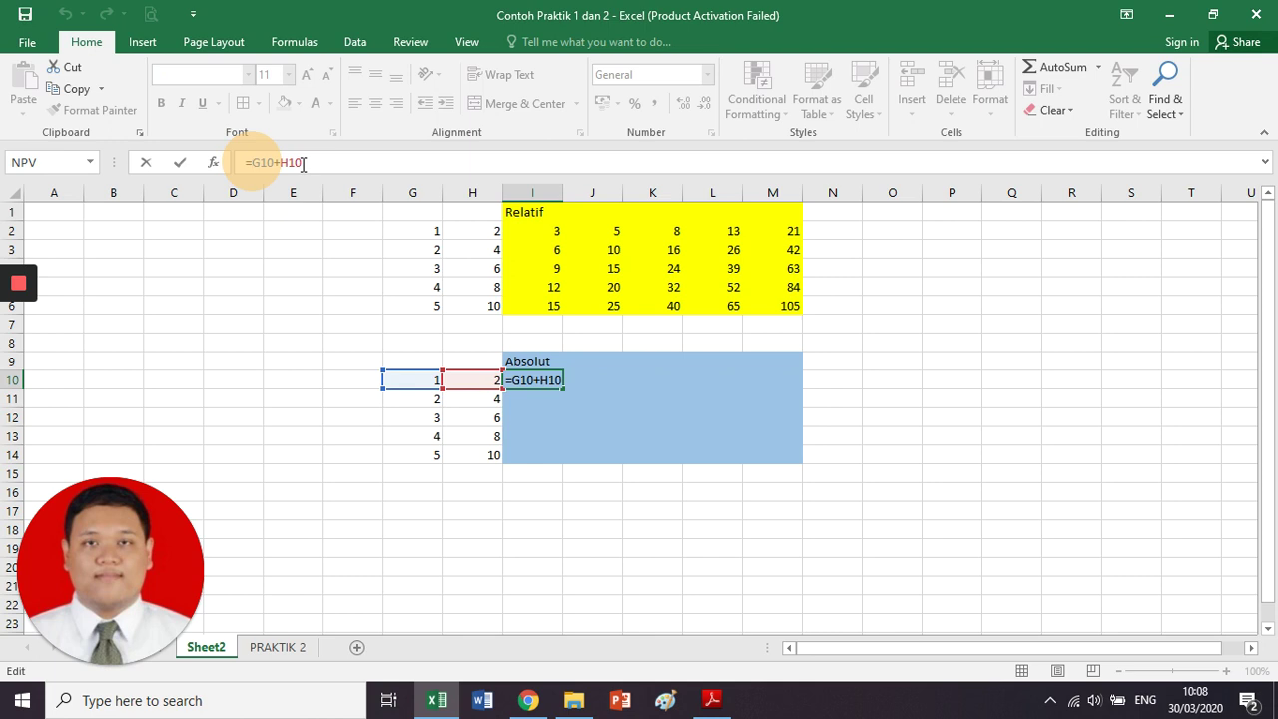
text($G)
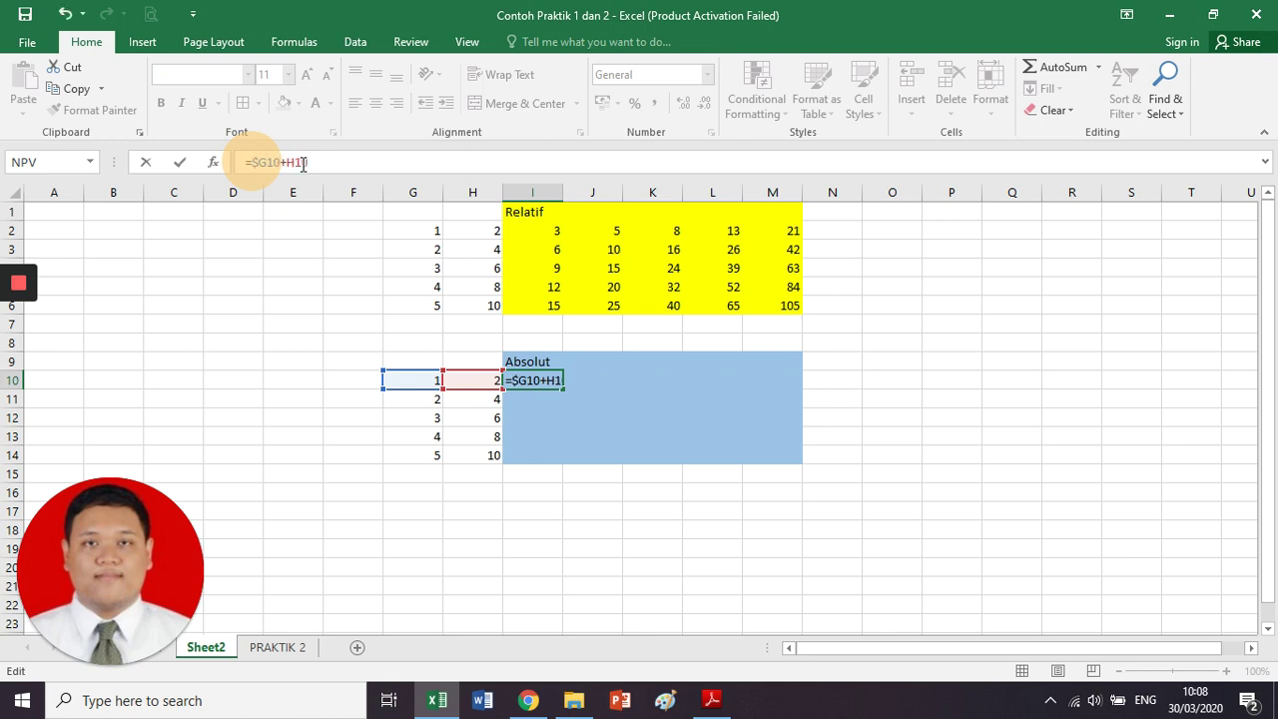
text(%)
key(BackSpace)
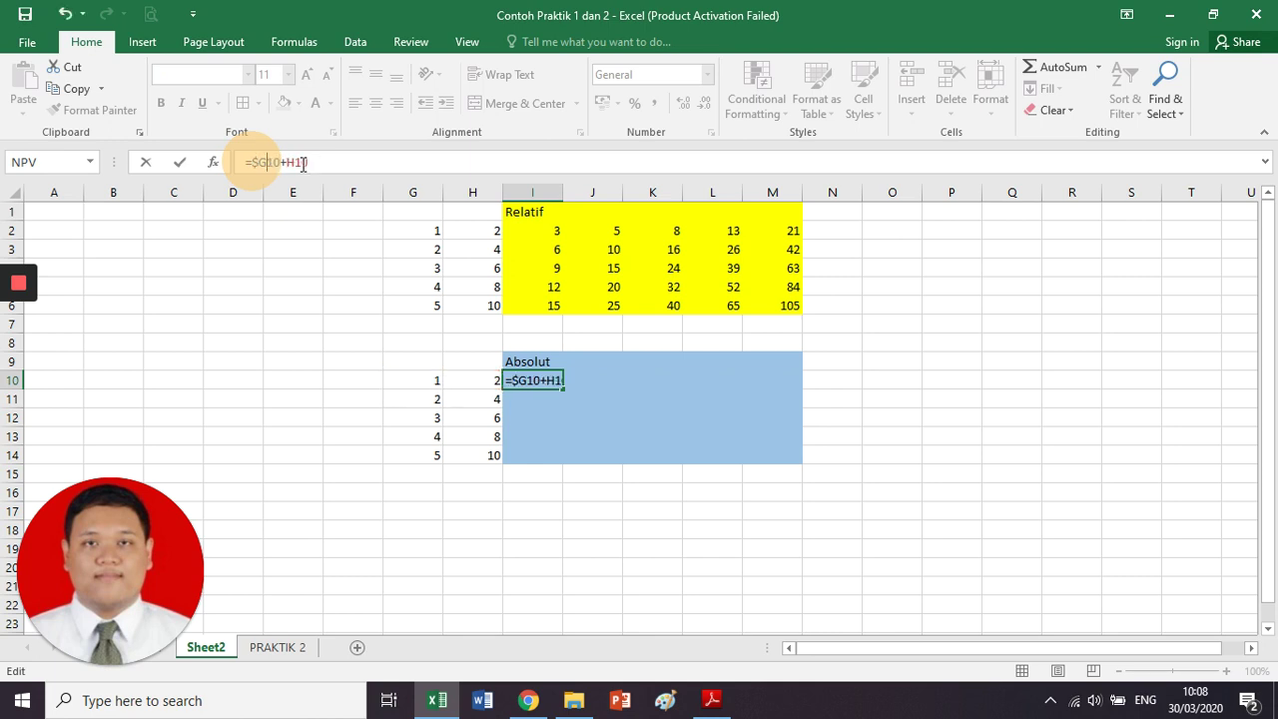
text($)
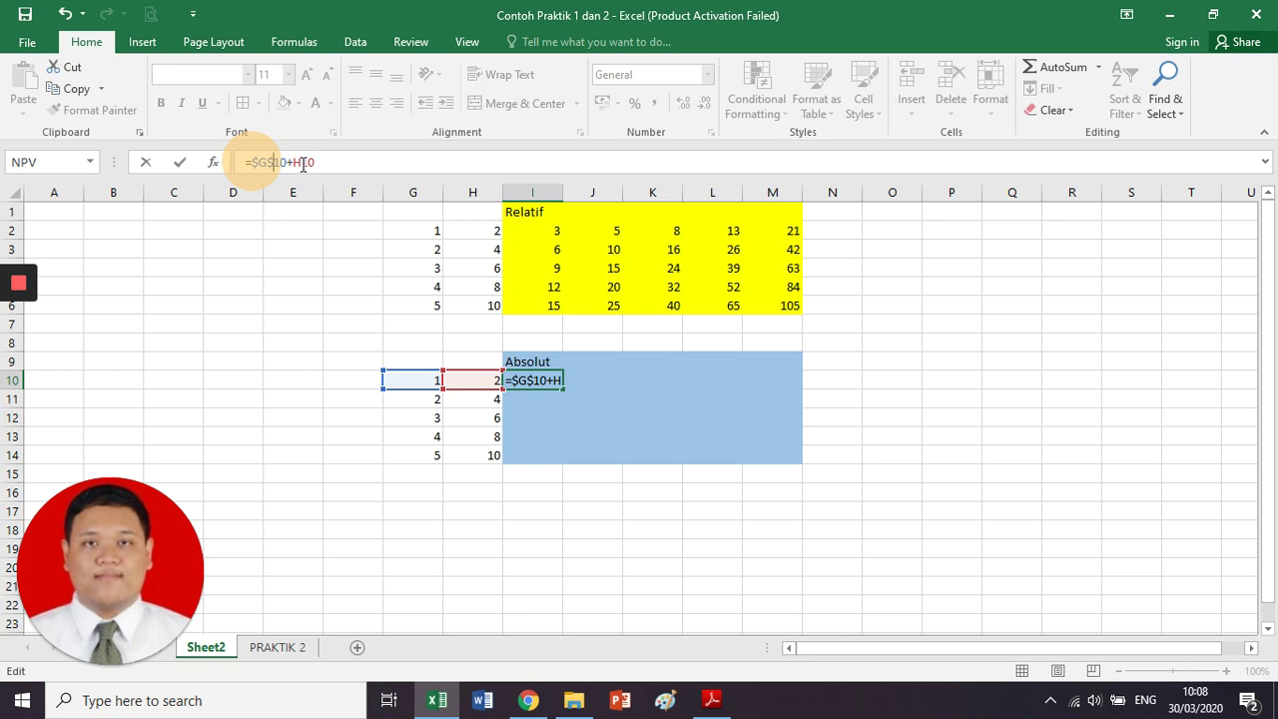
key(BackSpace)
key(BackSpace)
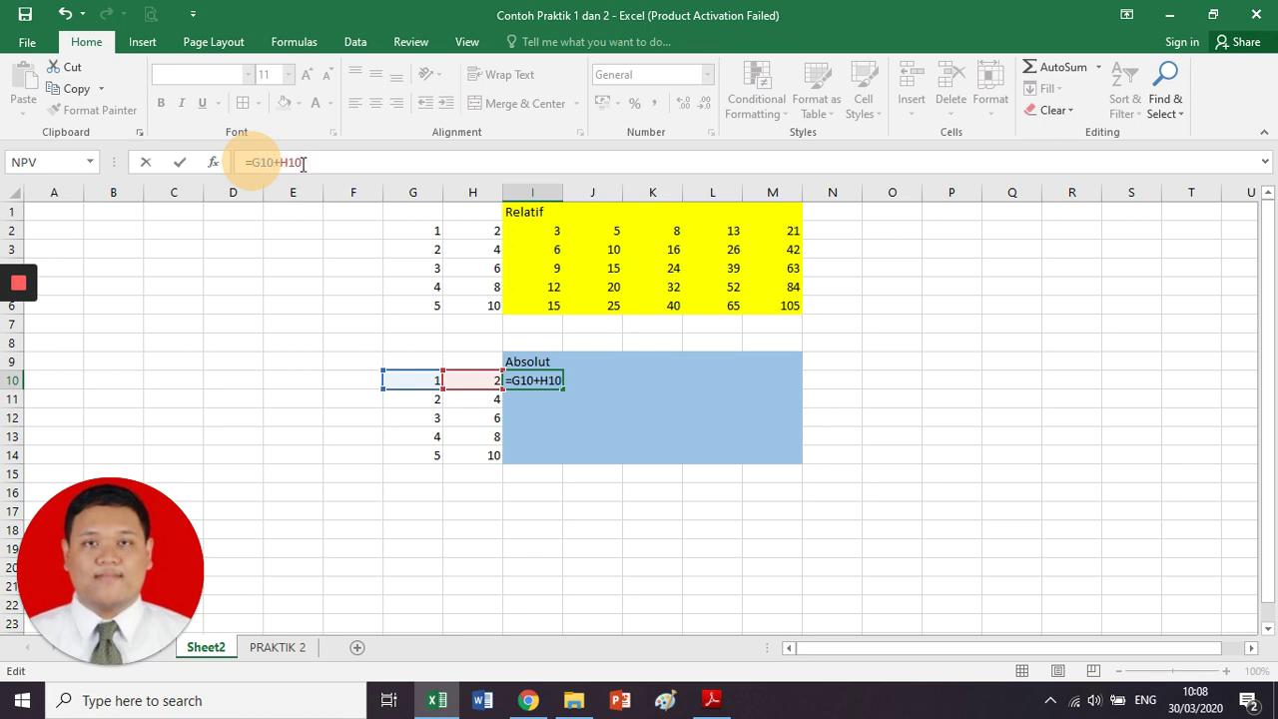
key(F4)
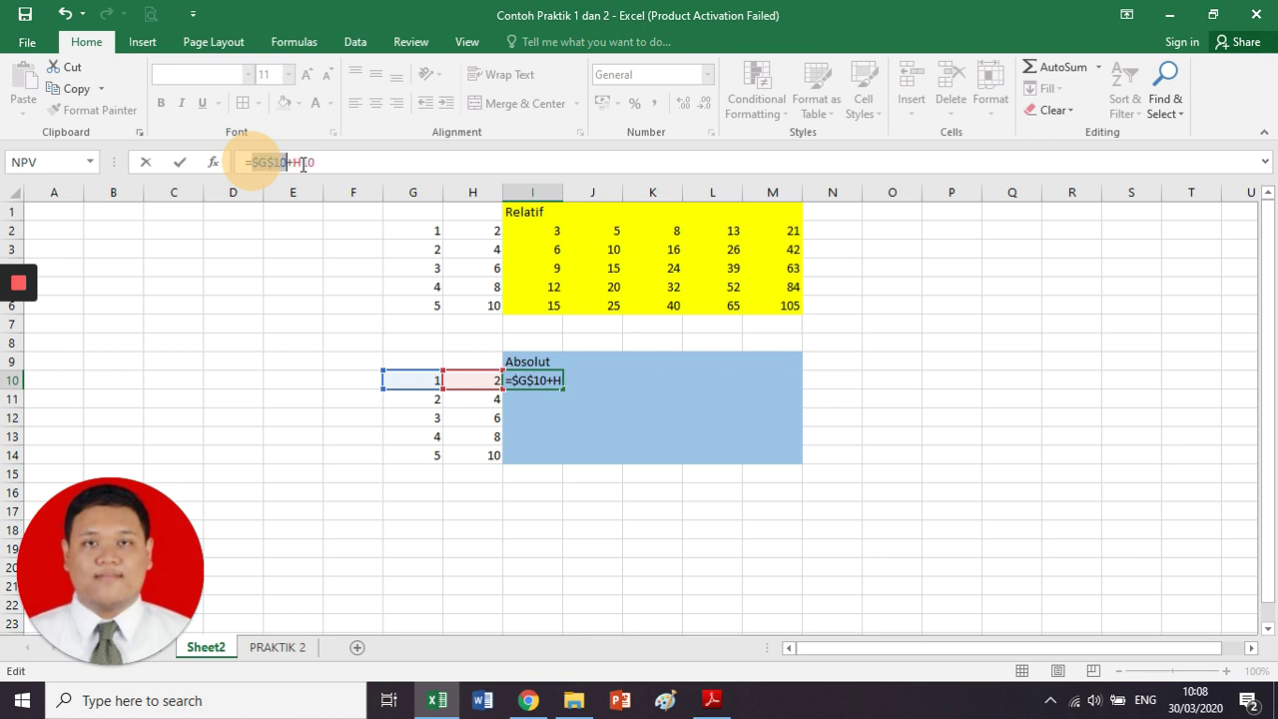
key(Return)
Recheck that I10 holds =$G$10+H10 and still shows 3
key(Up)
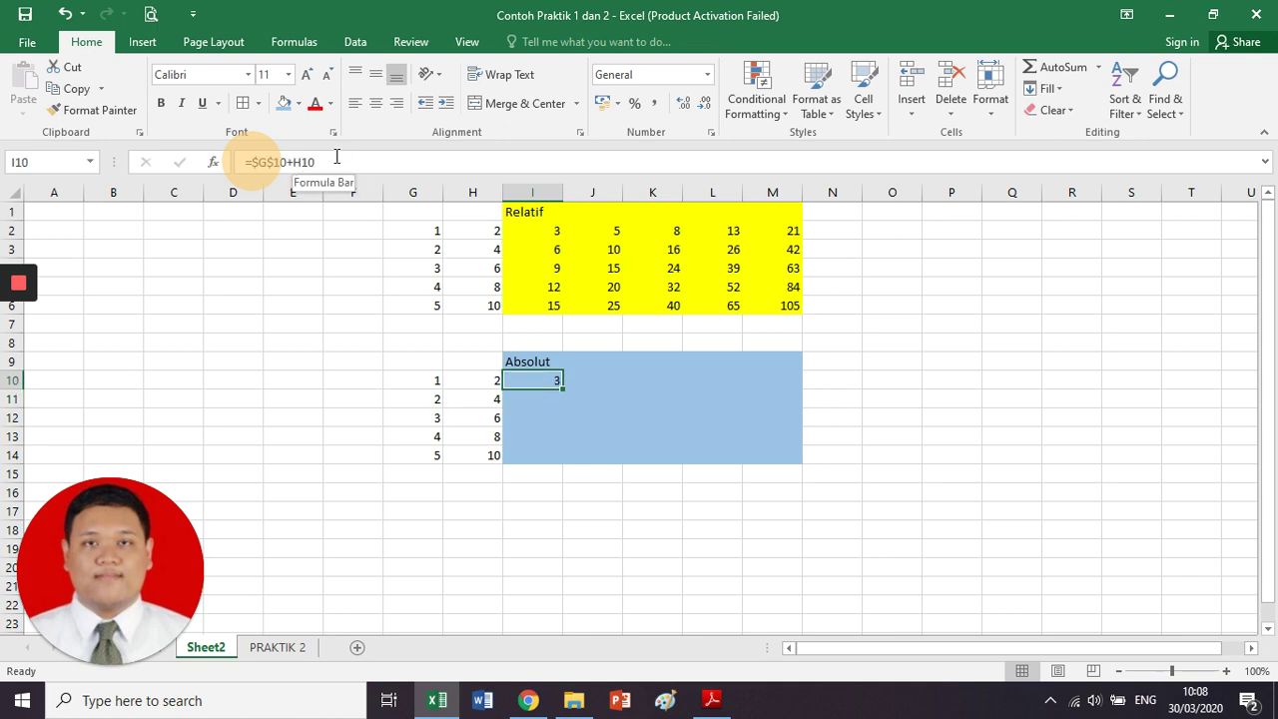
click(330, 160)
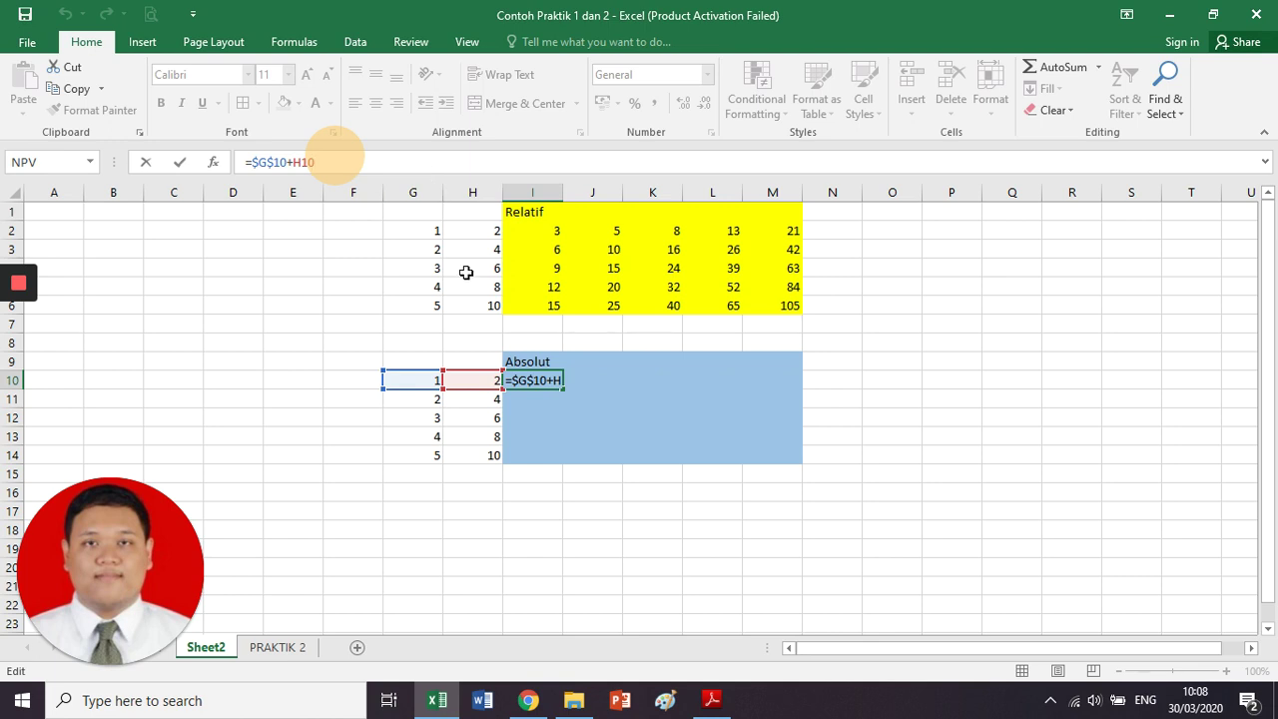
key(Tab)
click(541, 380)
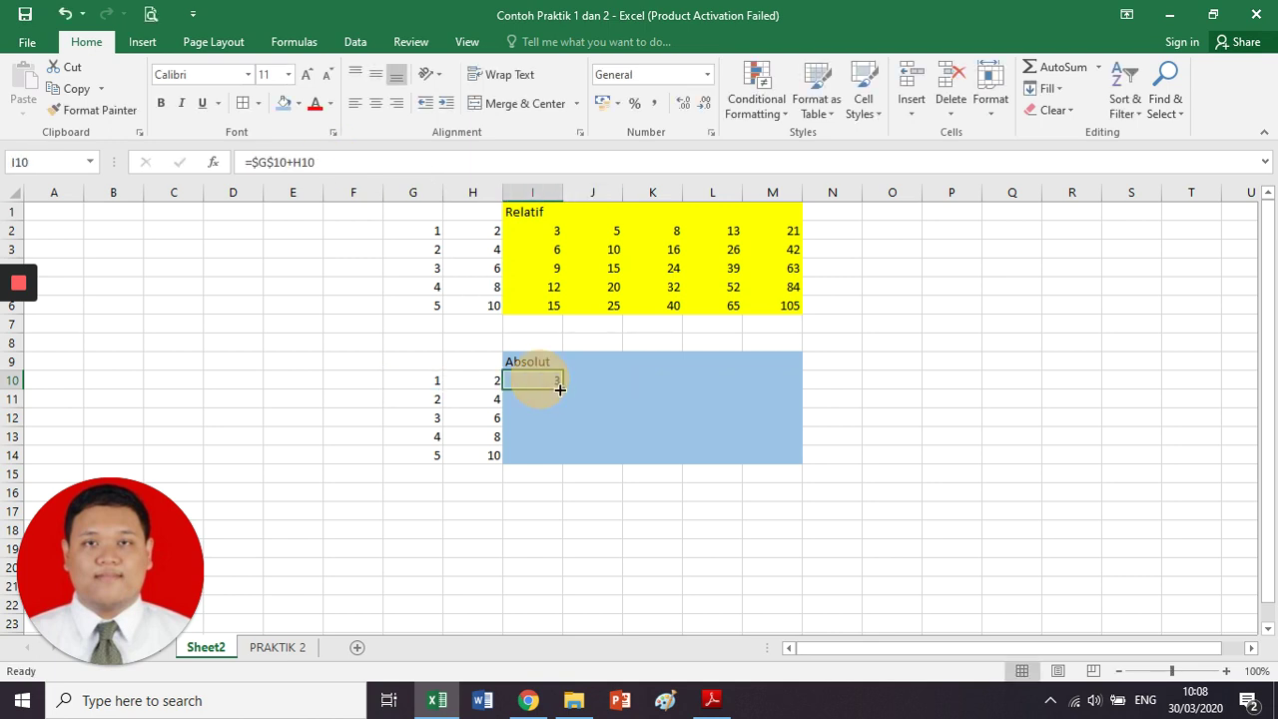
Fill I10's formula down to I14 (3, 5, 7, 9, 11) and confirm I11 still references $G$10
drag(559, 389, 555, 457)
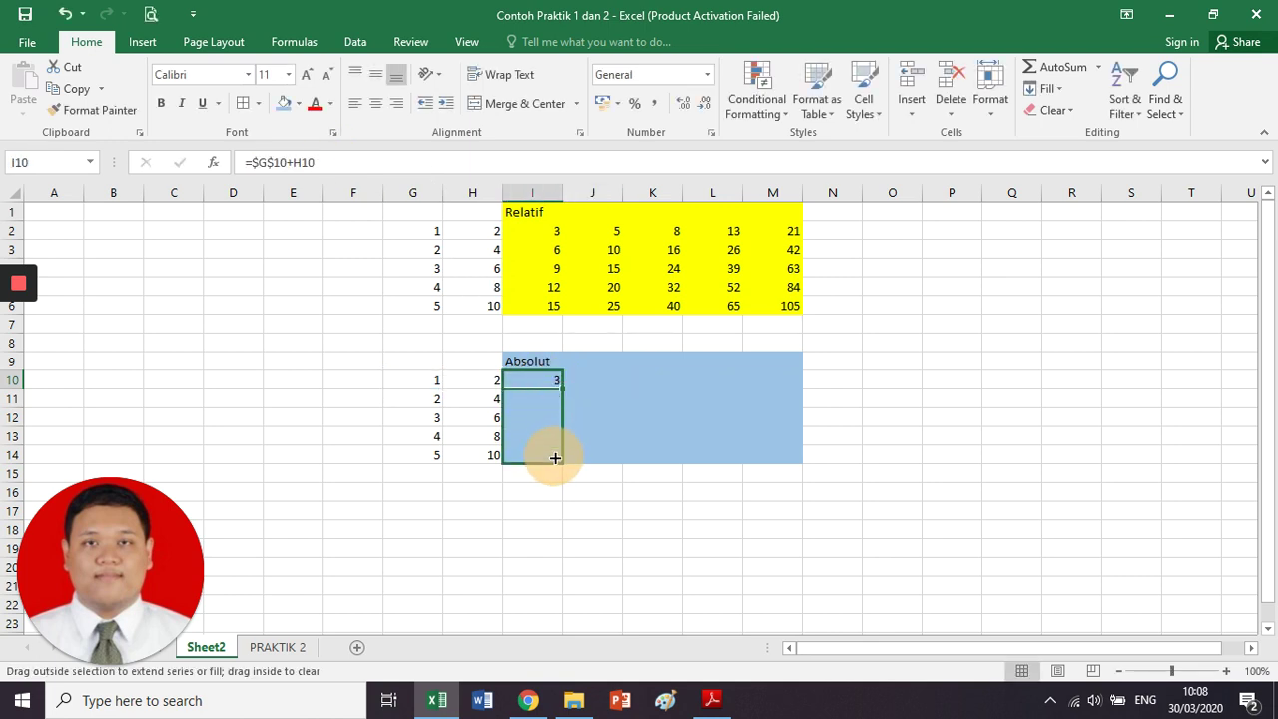
click(565, 248)
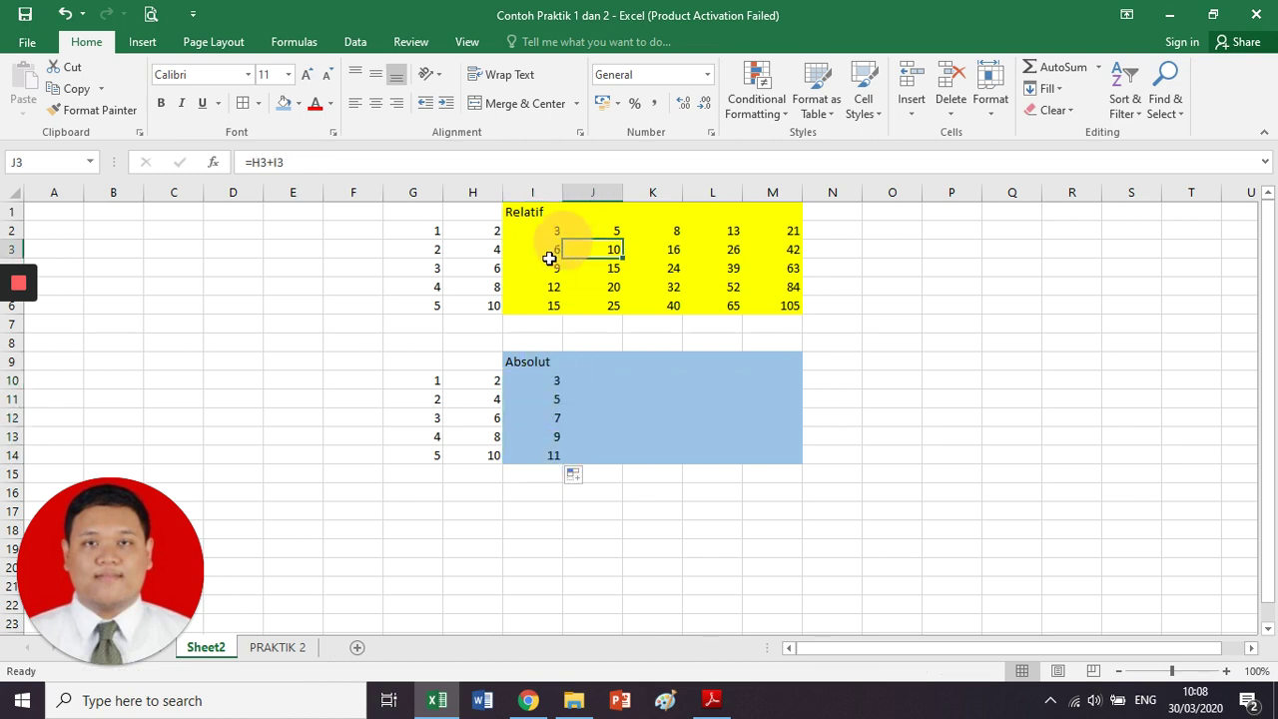
drag(547, 252, 541, 301)
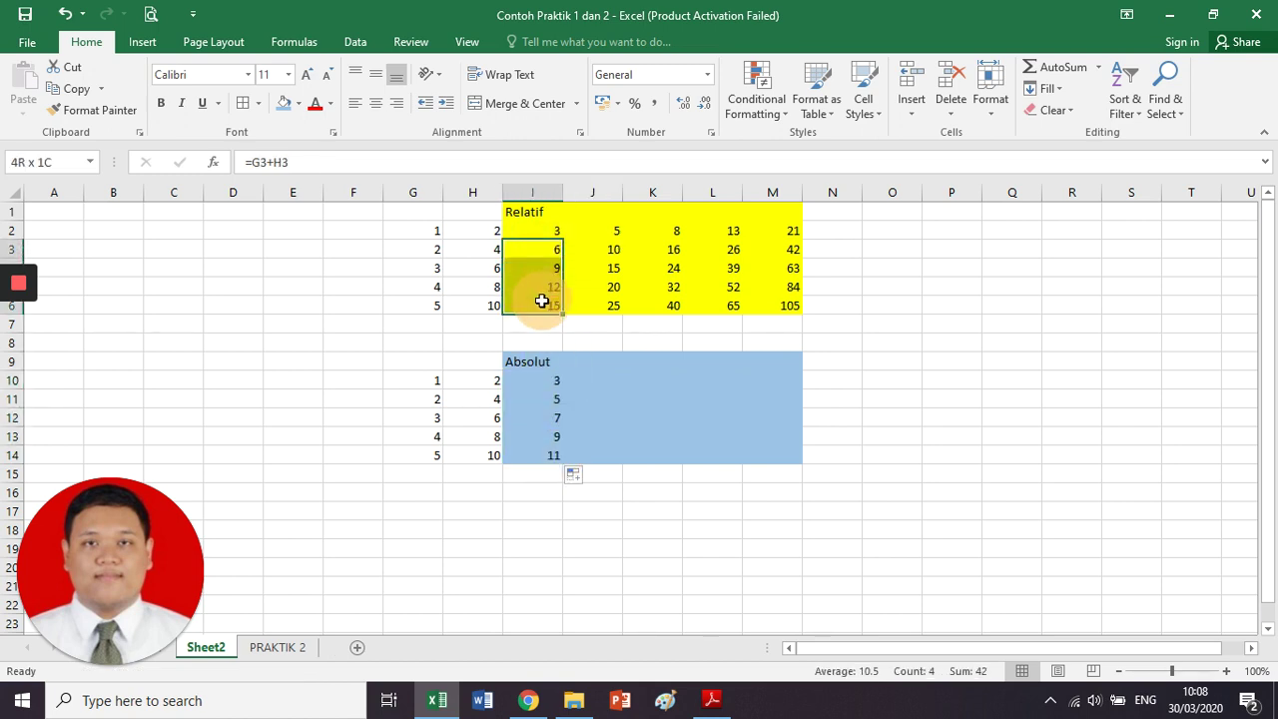
click(551, 399)
drag(550, 382, 542, 457)
click(550, 399)
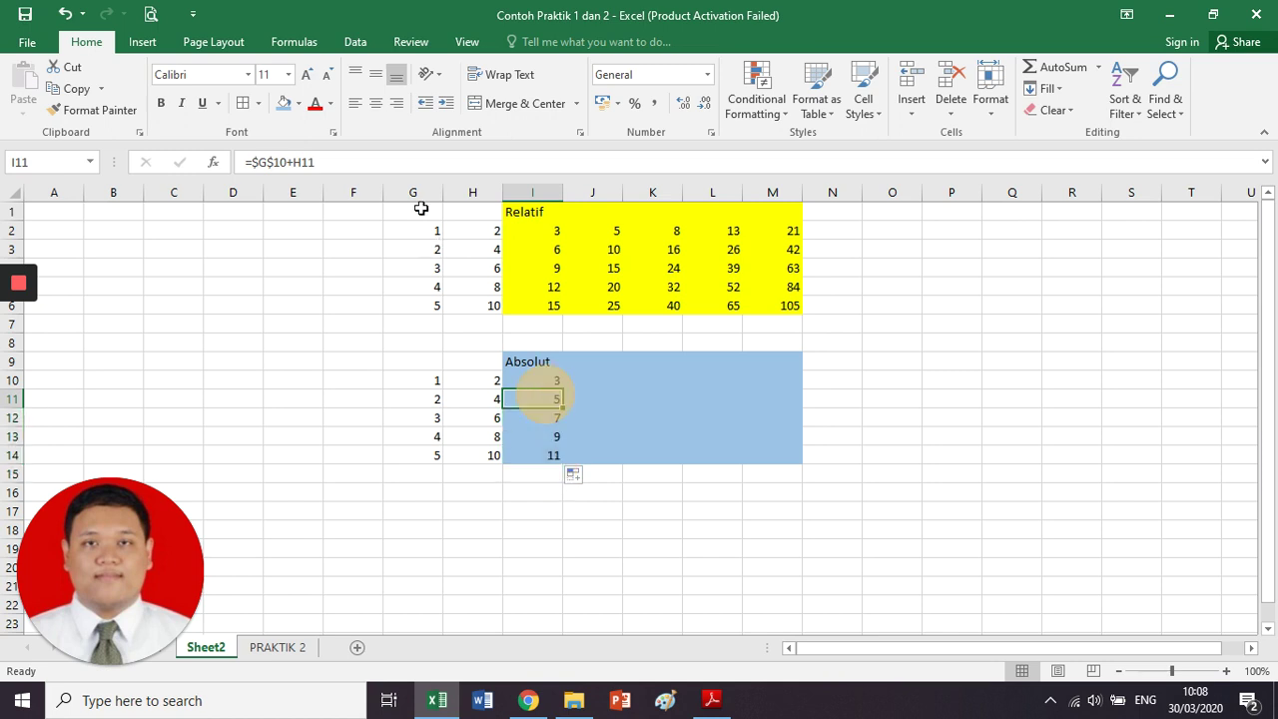
click(404, 168)
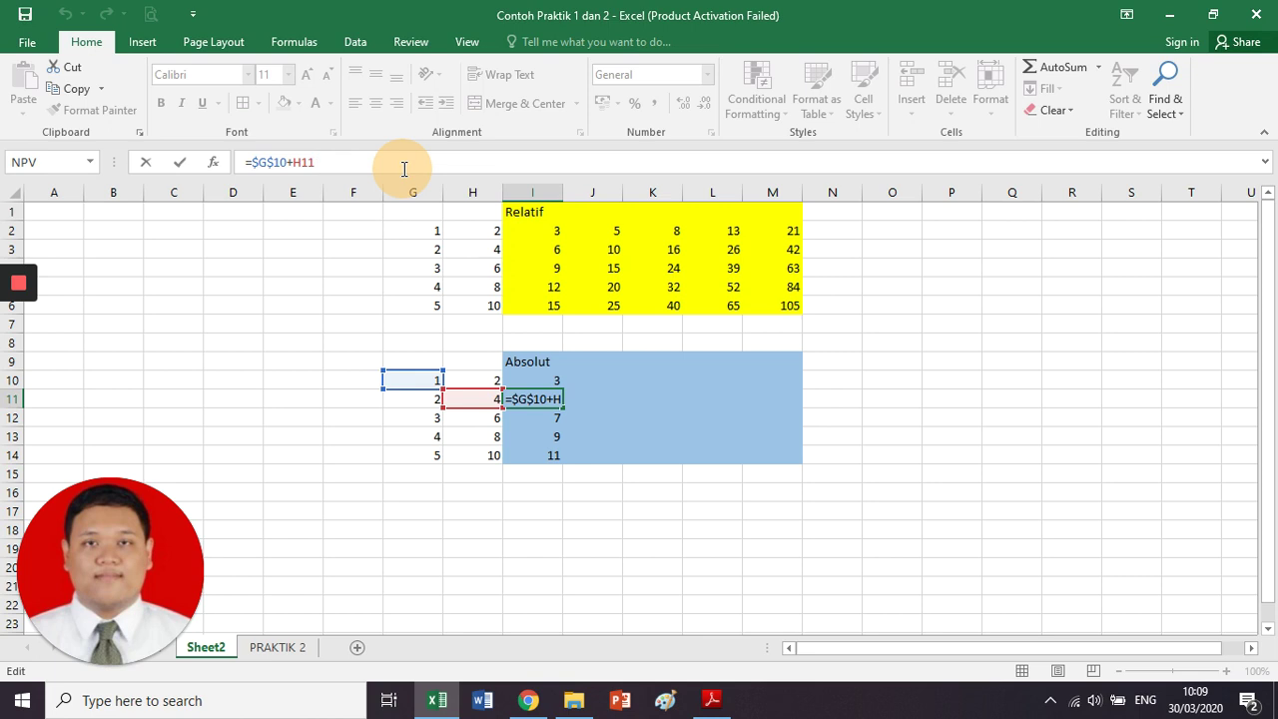
Fill I11:I14 with =$G$10+H11 through =$G$10+H14, giving 5, 7, 9, 11, then select I10:I14
key(Return)
text(=$G$10+H12)
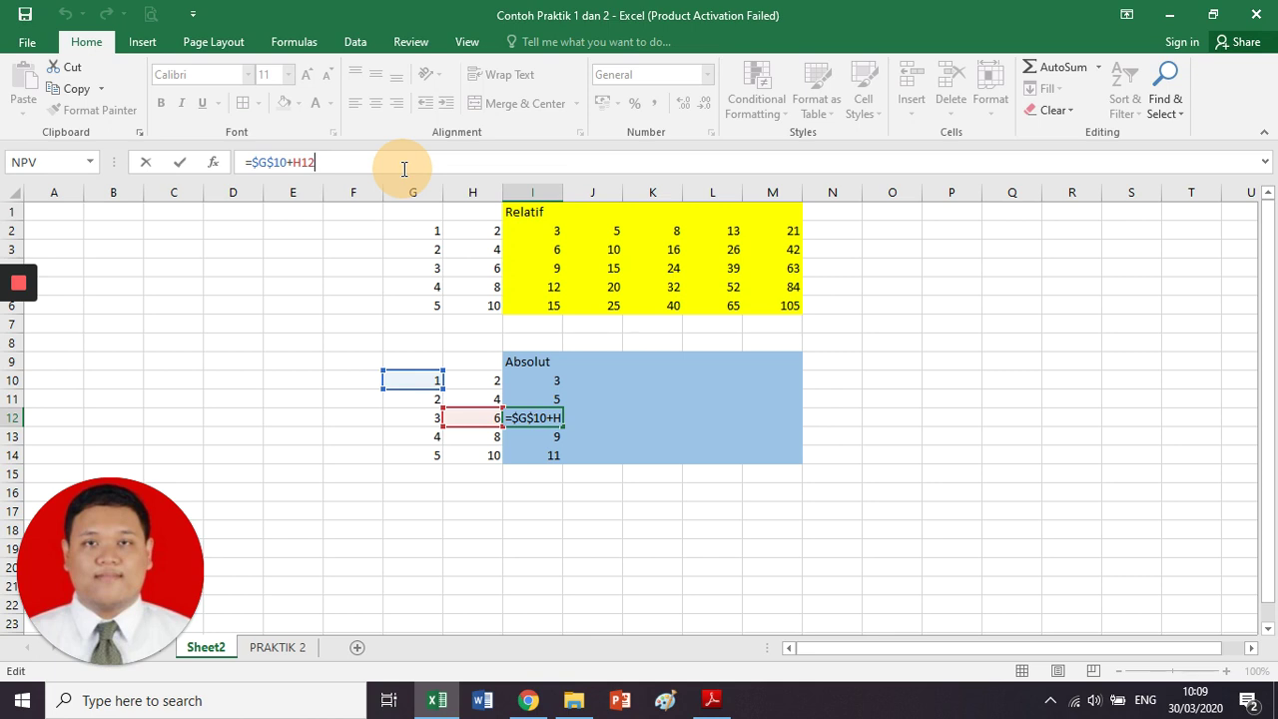
key(Return)
click(404, 169)
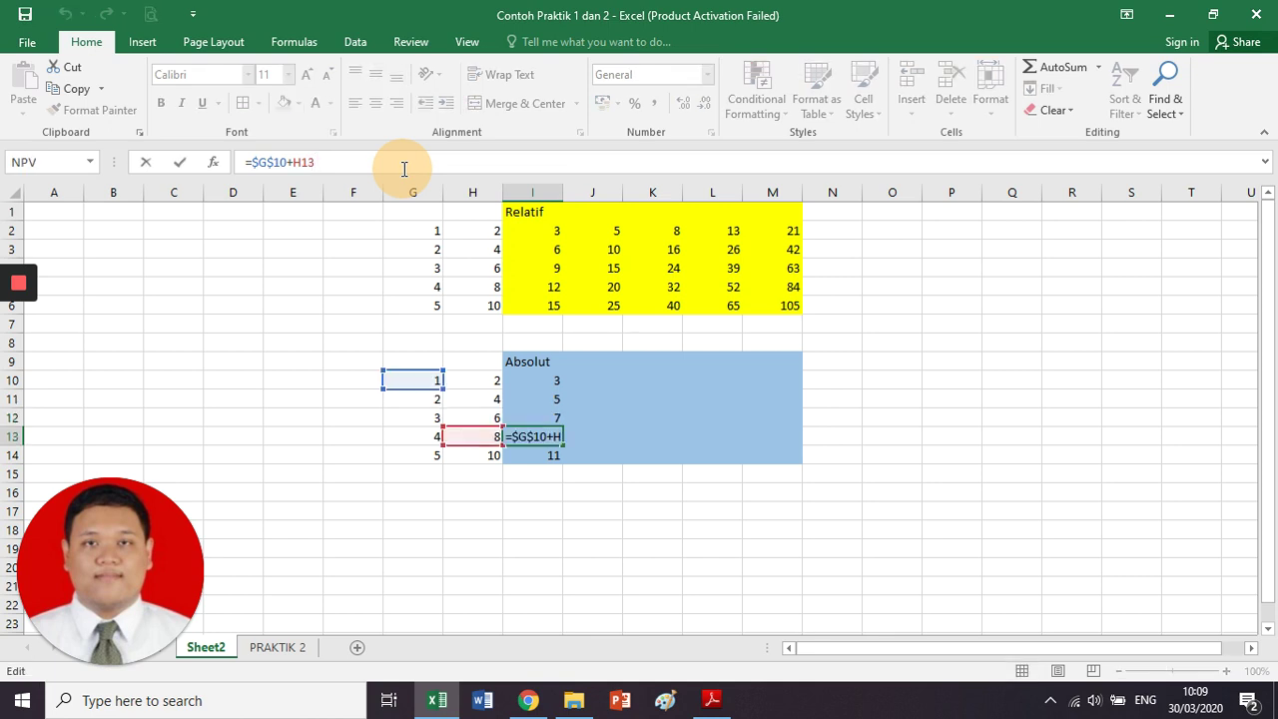
key(Return)
click(405, 169)
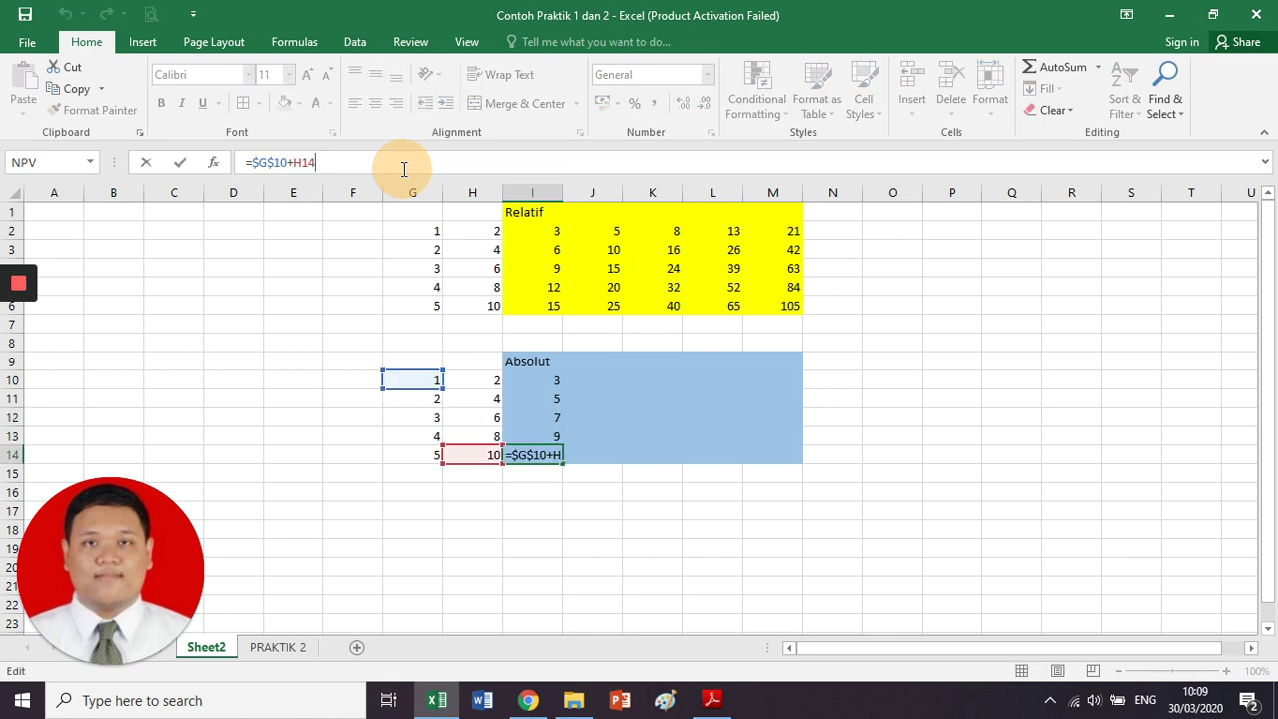
key(Return)
key(Up)
key(Up)
key(Up)
key(Up)
key(Up)
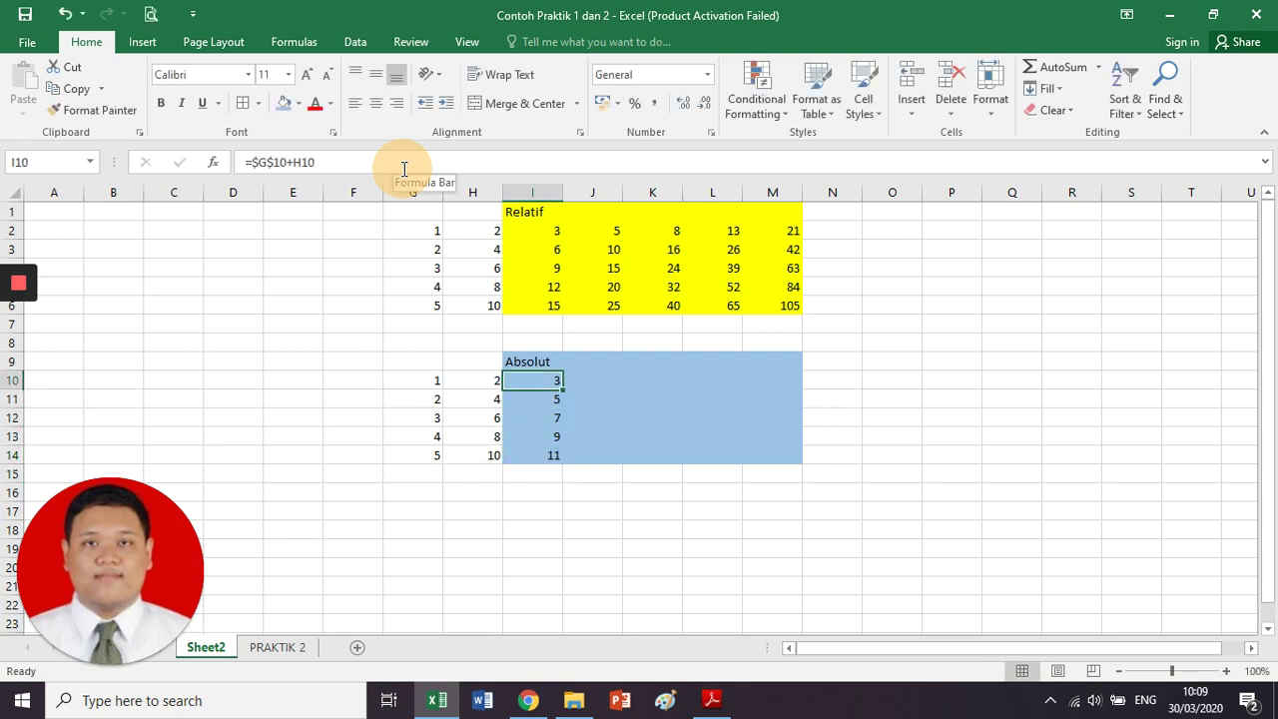
key(shift+Down)
key(shift+Down)
key(shift+Down)
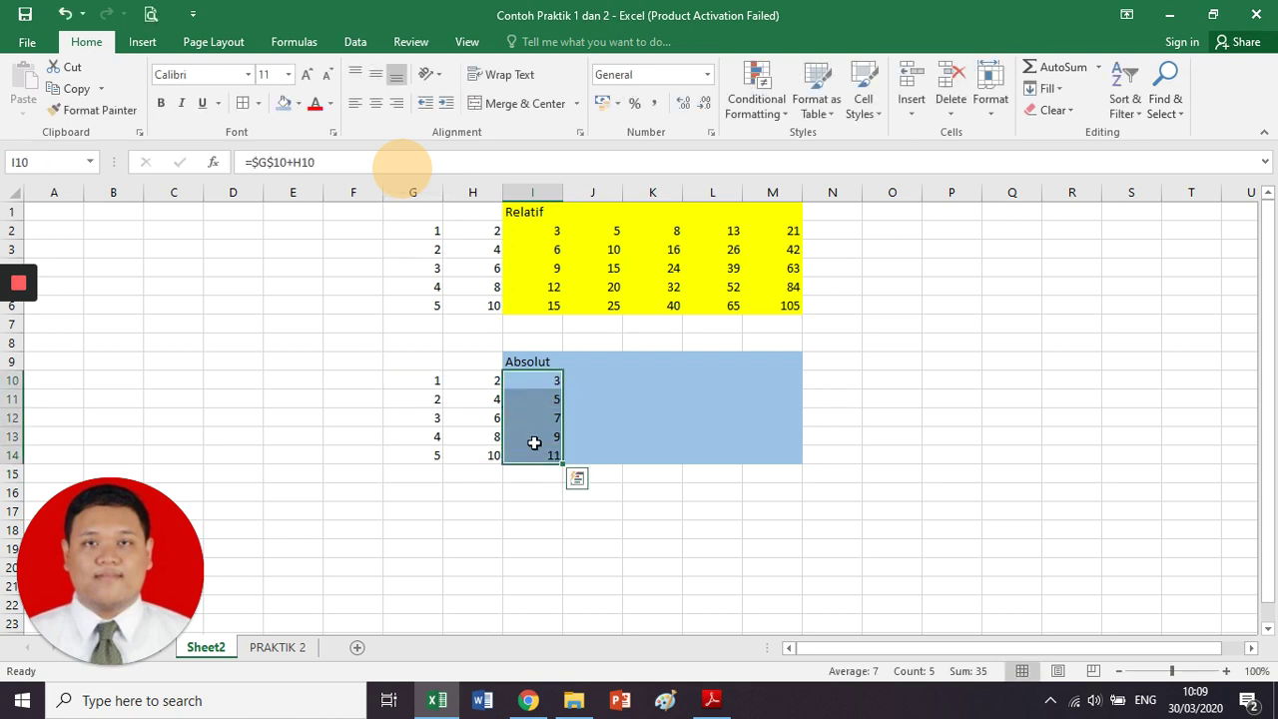
Fill the I10:I14 formulas right to column M and verify J10–M10 all stay anchored to $G$10
drag(565, 471, 789, 451)
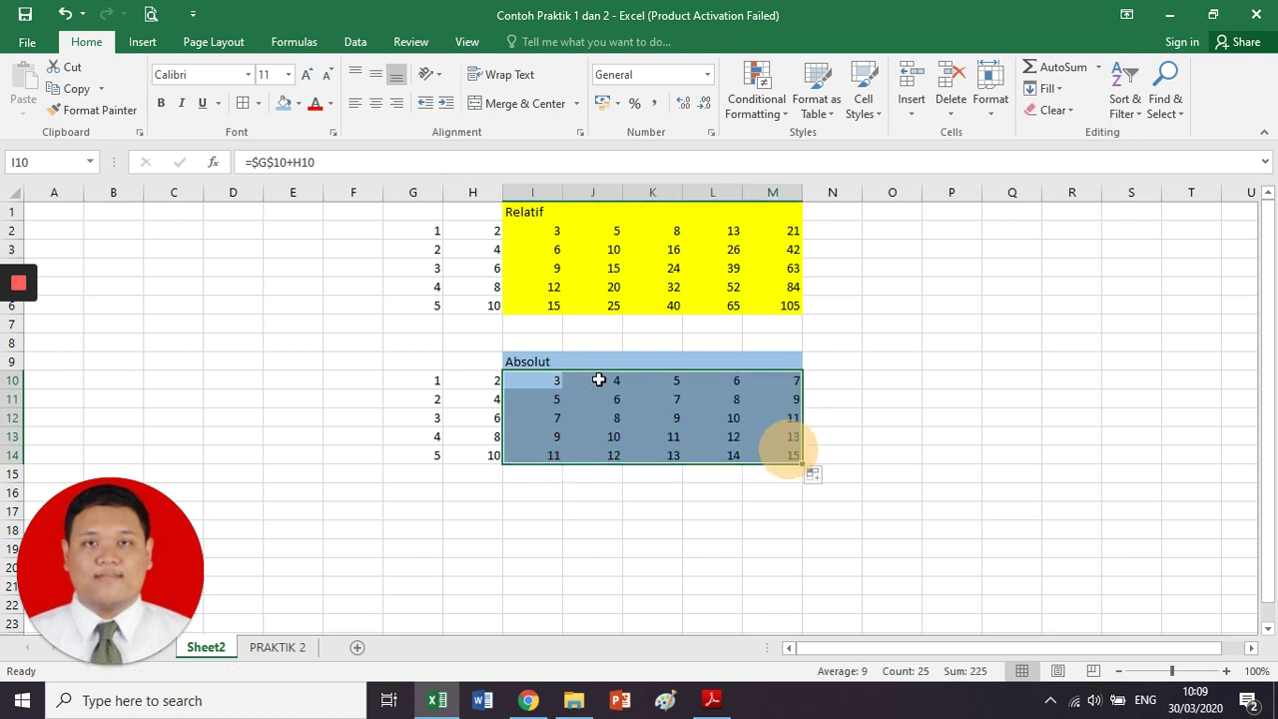
click(599, 381)
click(523, 156)
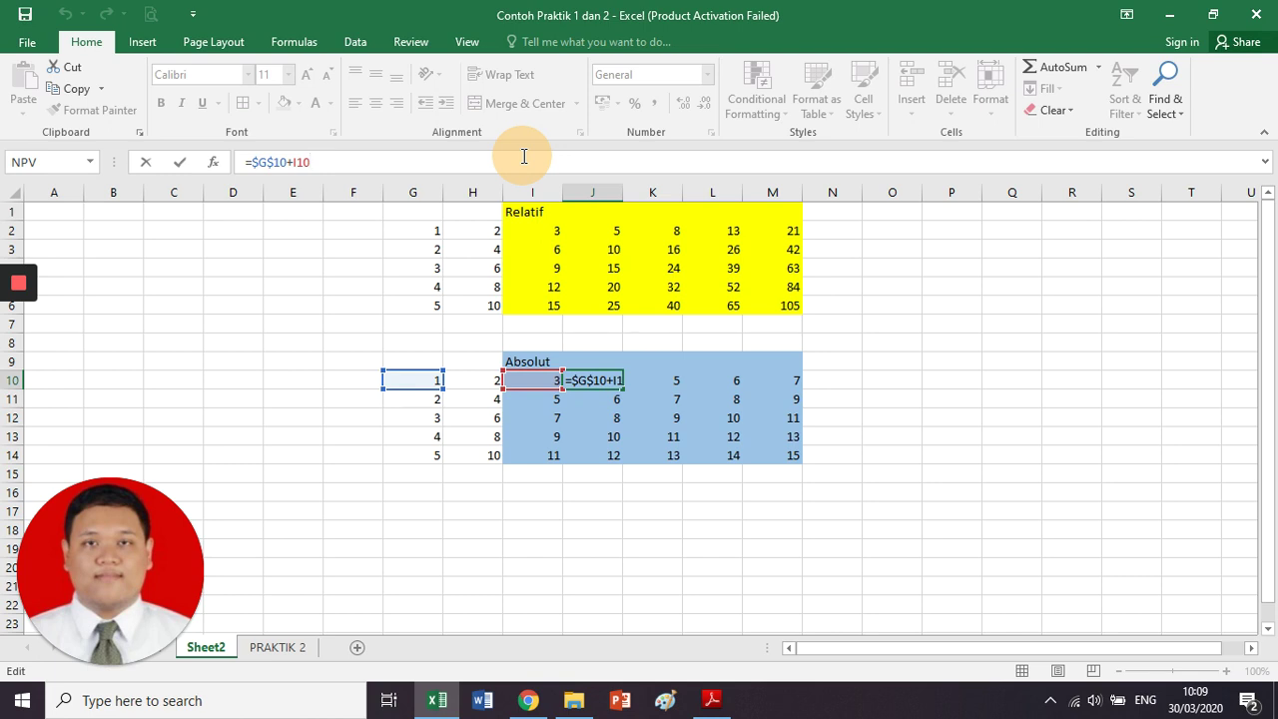
key(Tab)
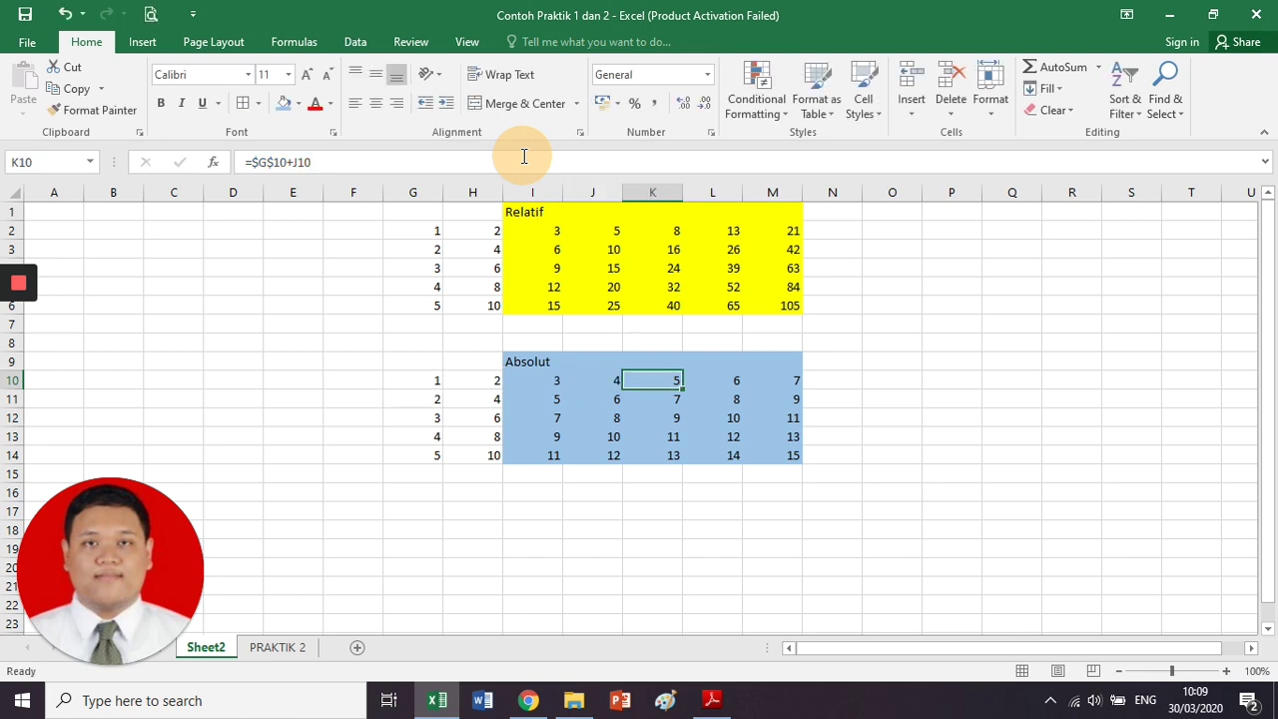
click(524, 157)
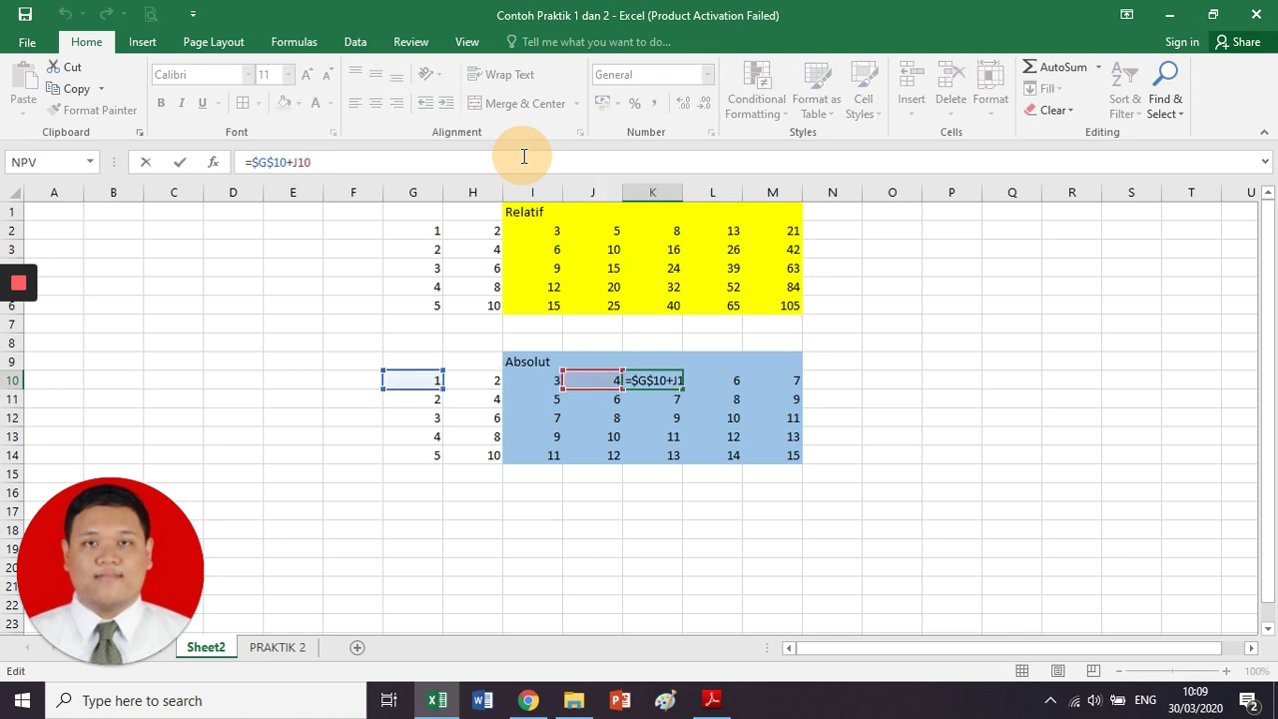
key(Tab)
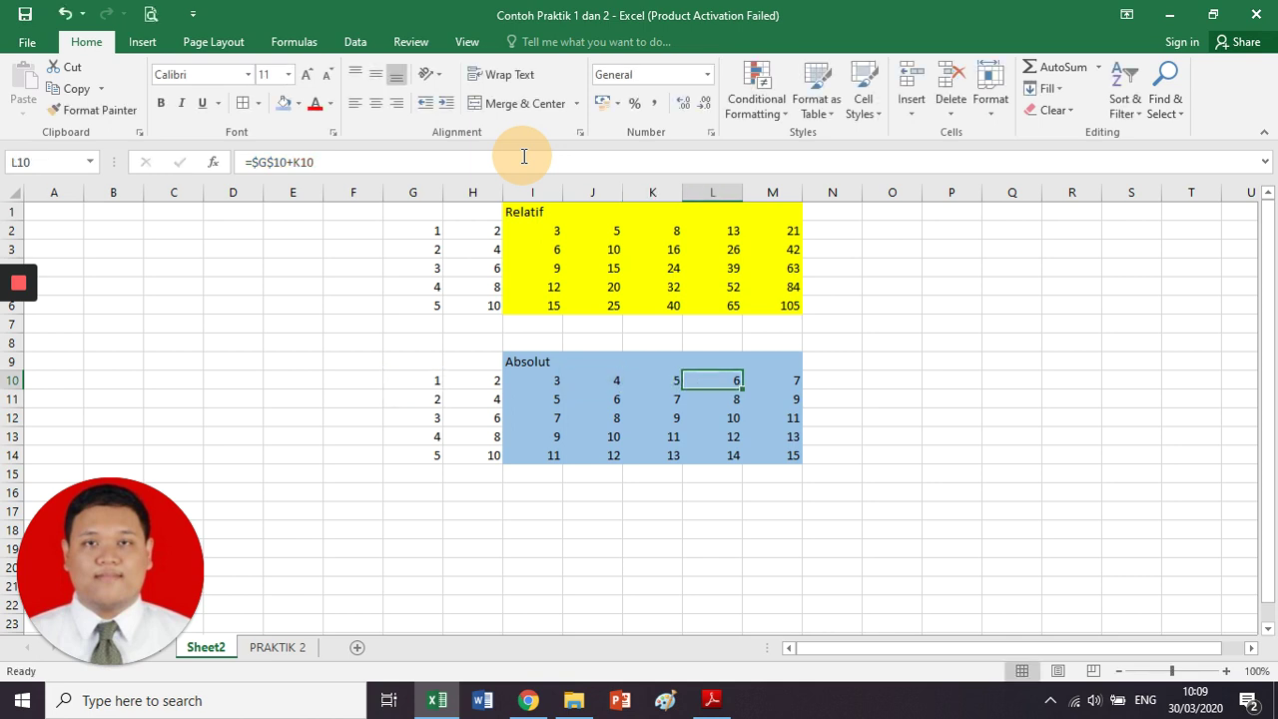
click(523, 157)
key(Tab)
click(523, 156)
key(Tab)
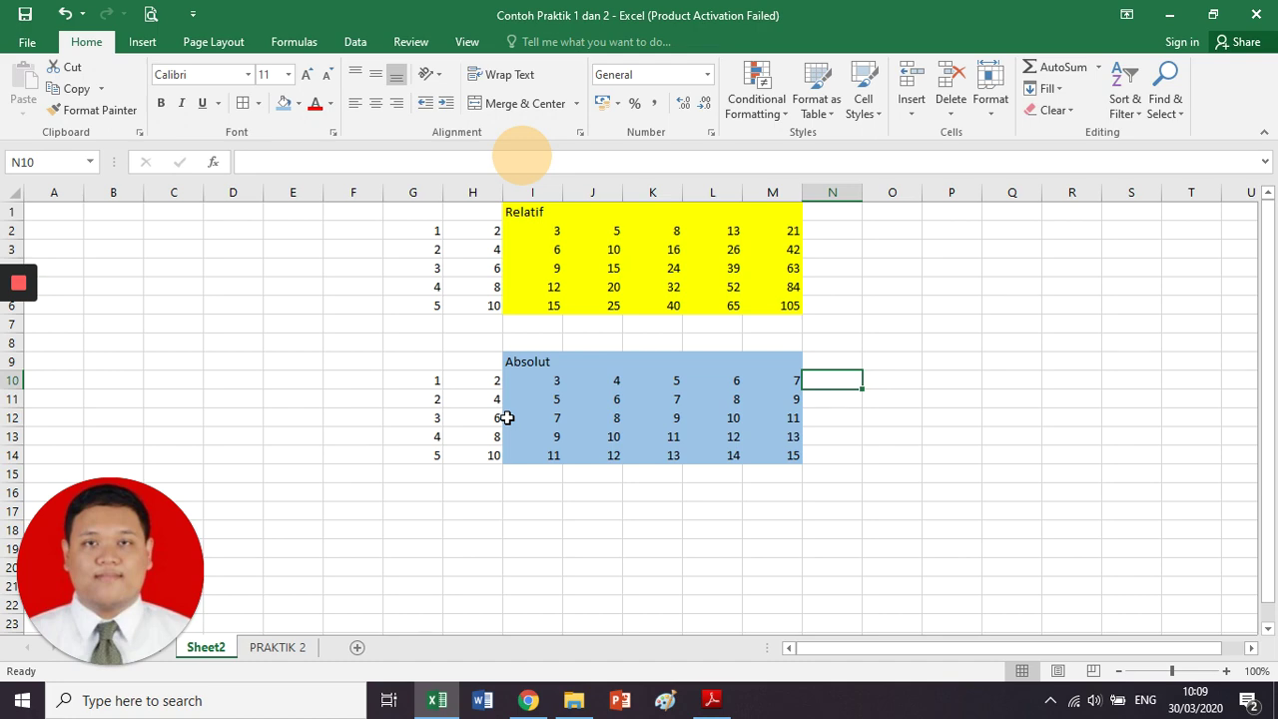
key(alt+Tab)
Scroll the practicum guide down to page 14's Show Formulas example
click(334, 407)
scroll(432, 385, down, 3)
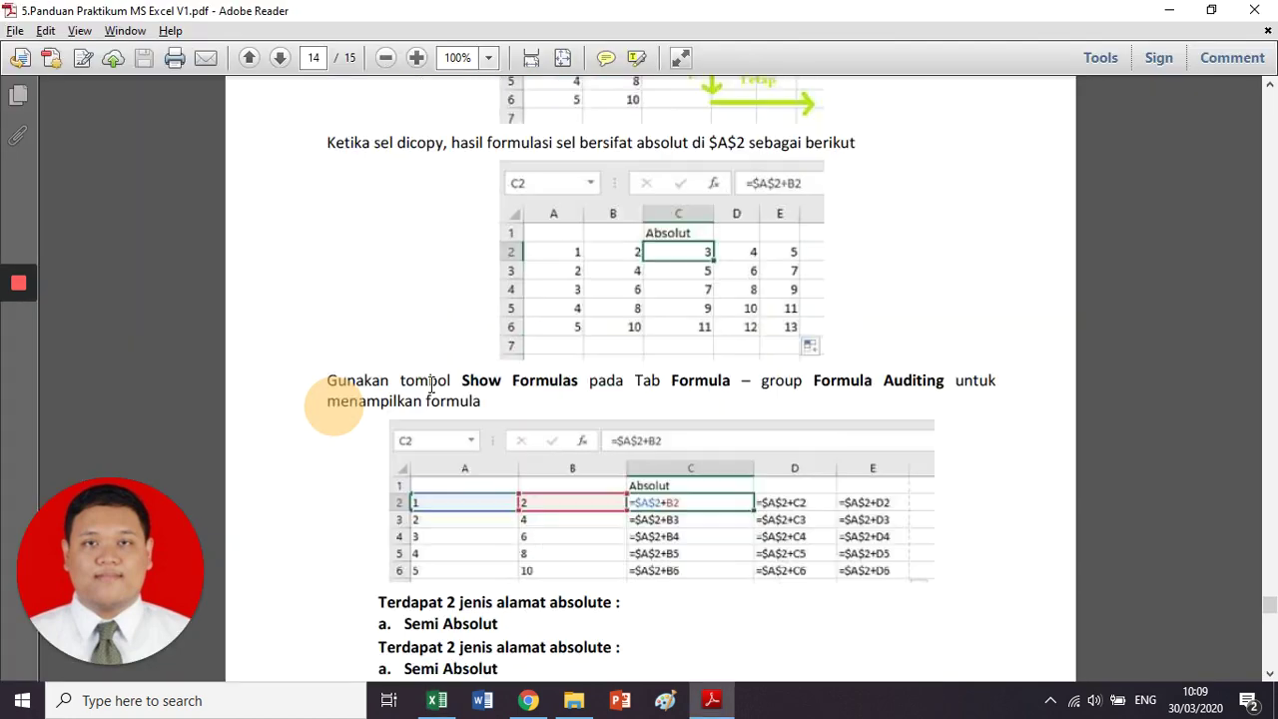
scroll(432, 385, down, 1)
scroll(431, 385, down, 2)
scroll(399, 350, down, 2)
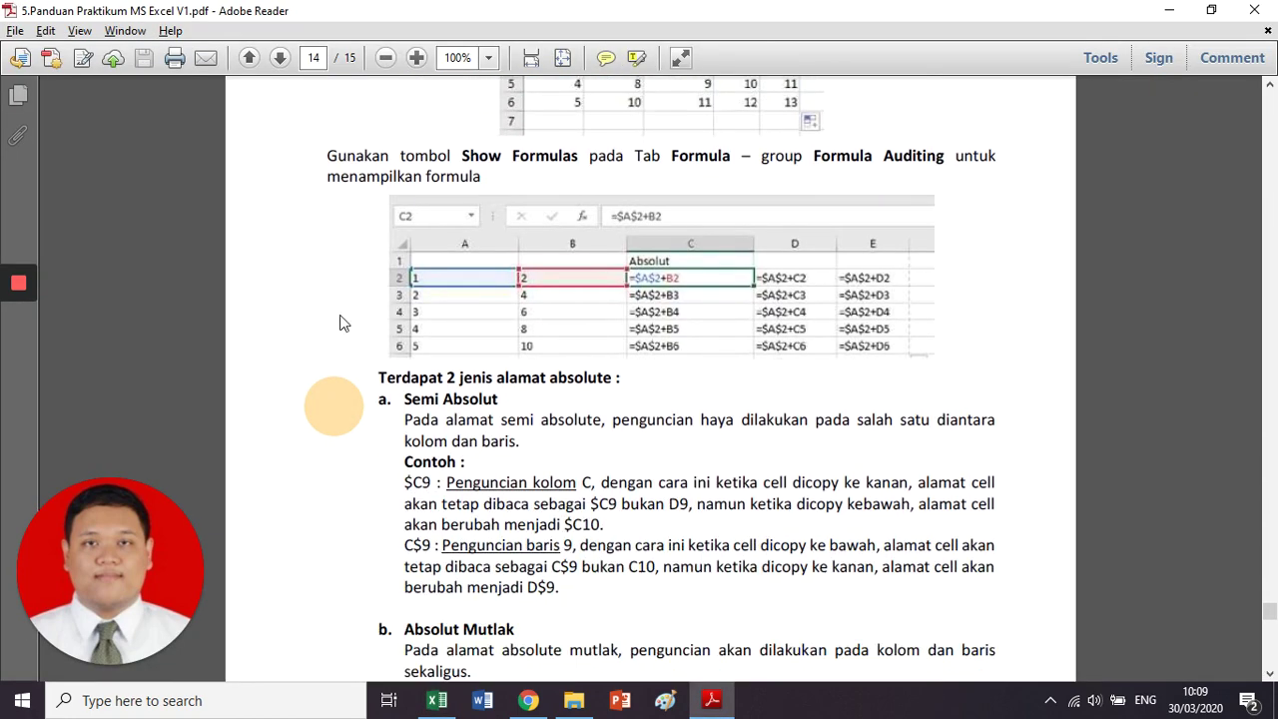
click(377, 246)
scroll(376, 252, down, 2)
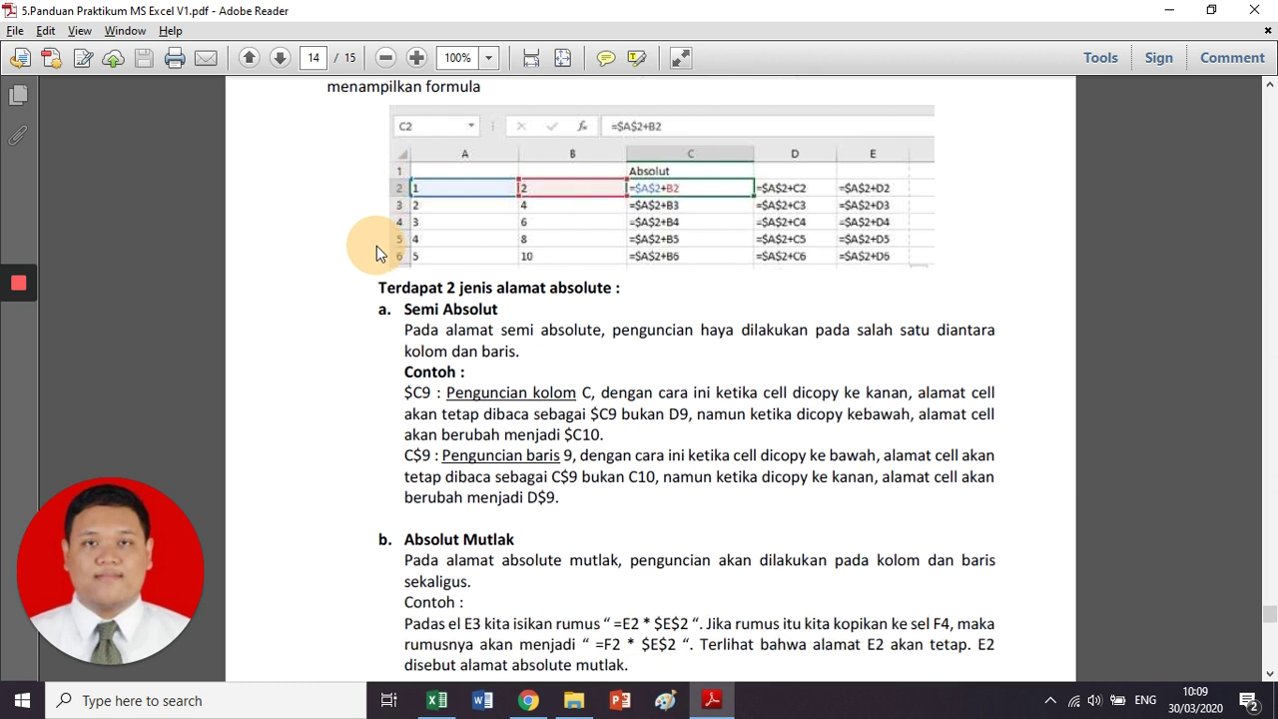
scroll(376, 246, down, 1)
scroll(409, 279, down, 1)
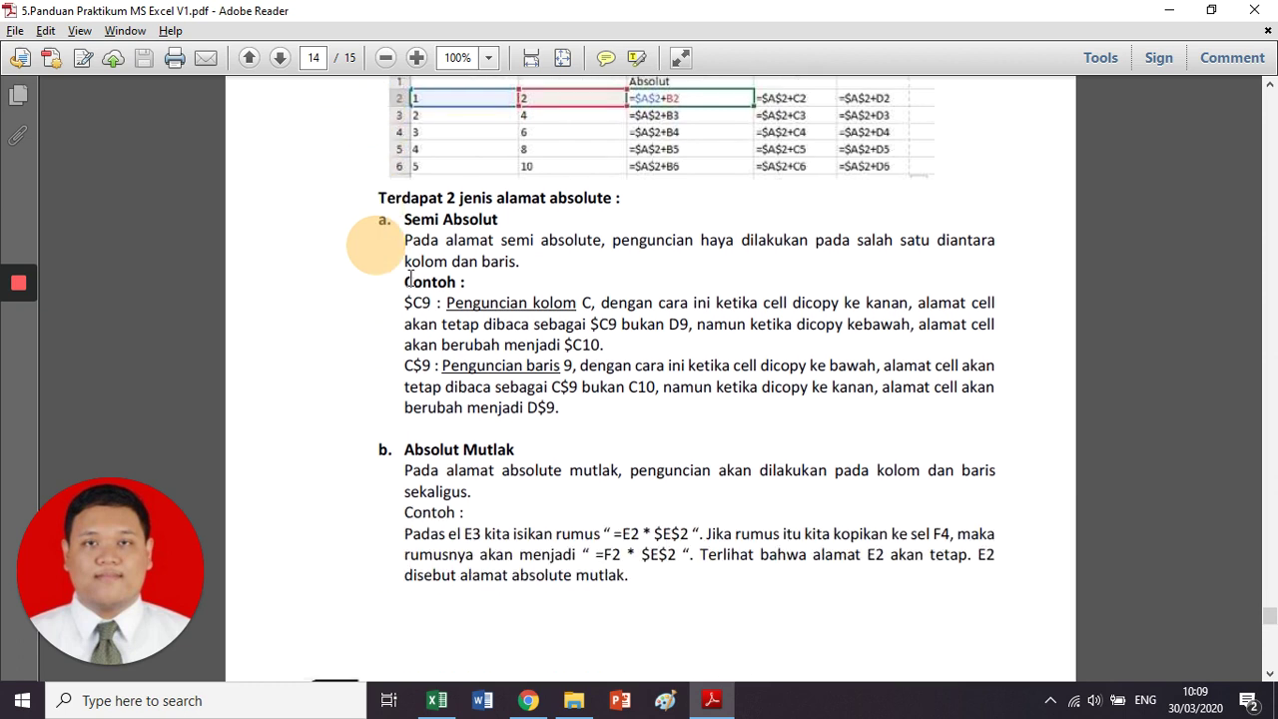
scroll(409, 280, down, 1)
Highlight the two absolute address type headings: Semi Absolut and Absolut Mutlak
click(377, 152)
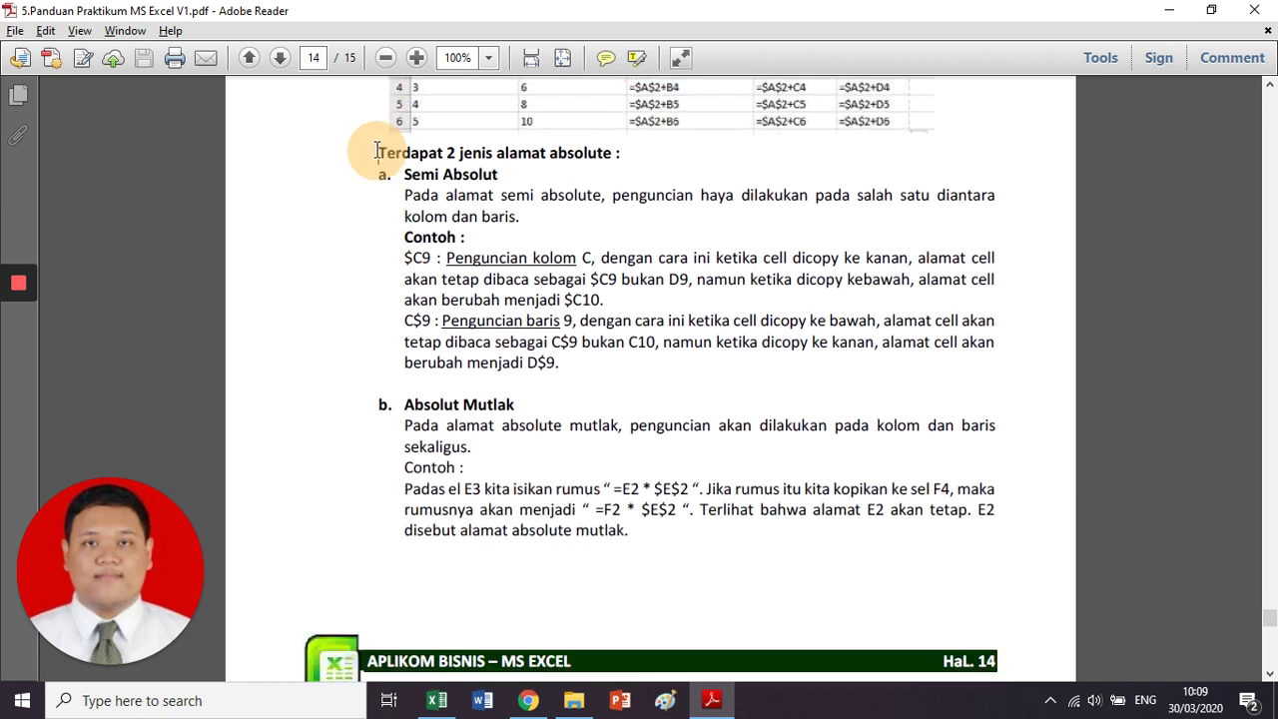
drag(378, 152, 648, 152)
click(643, 195)
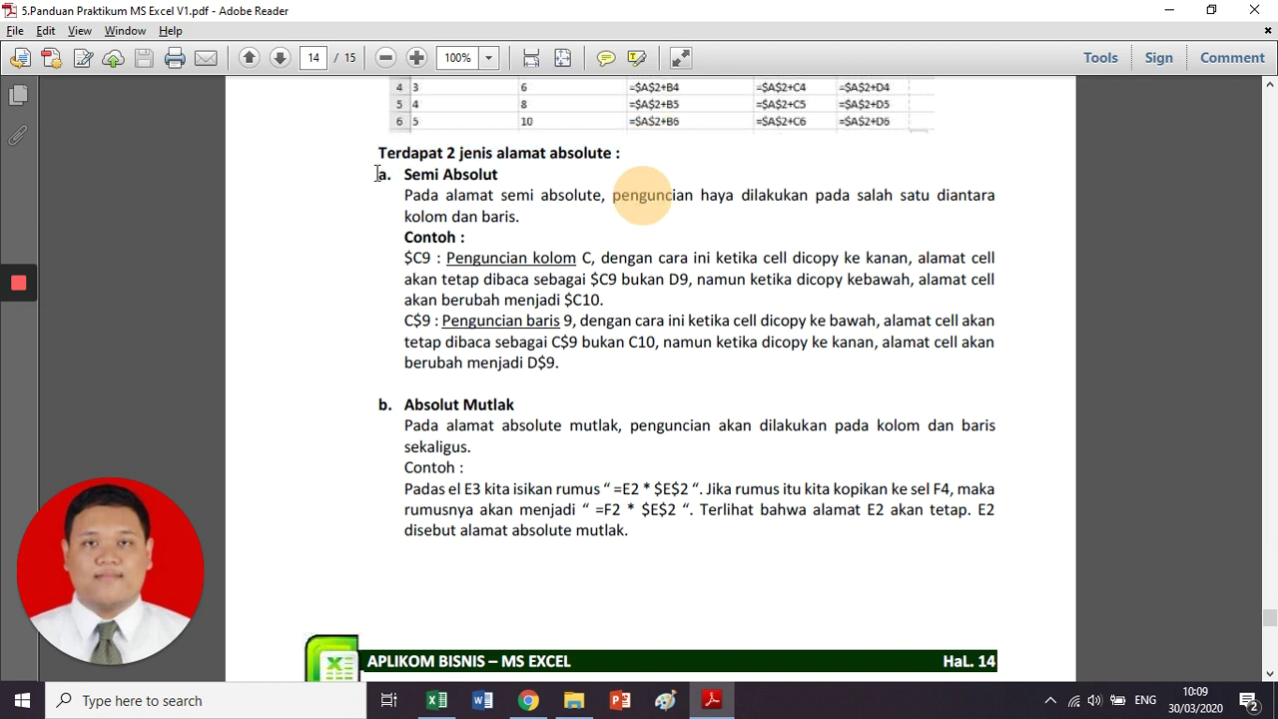
drag(379, 175, 479, 172)
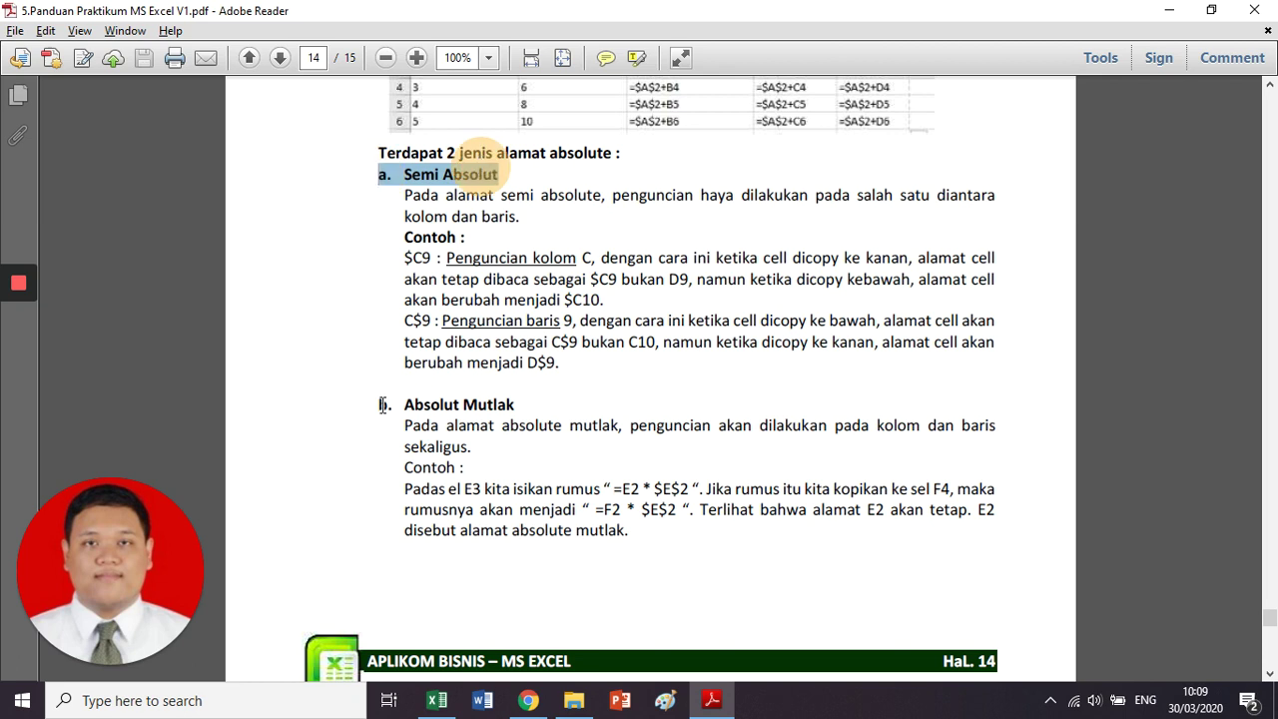
drag(383, 404, 507, 409)
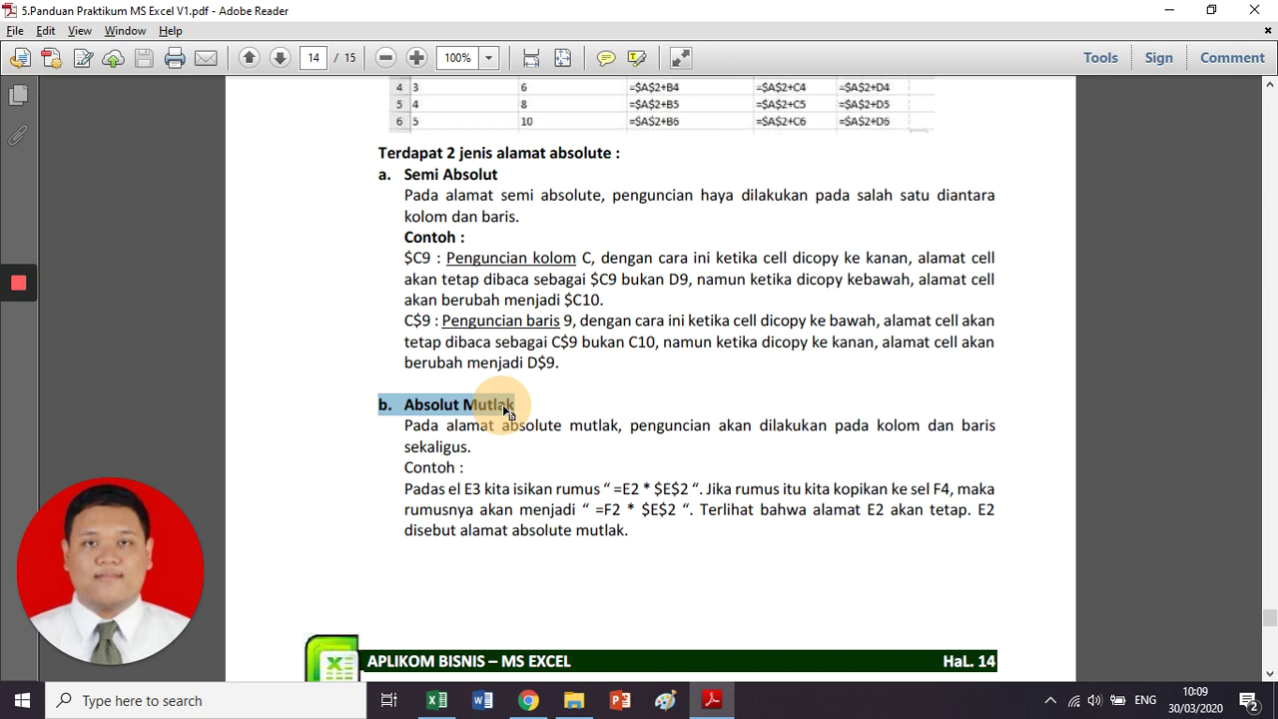
click(436, 279)
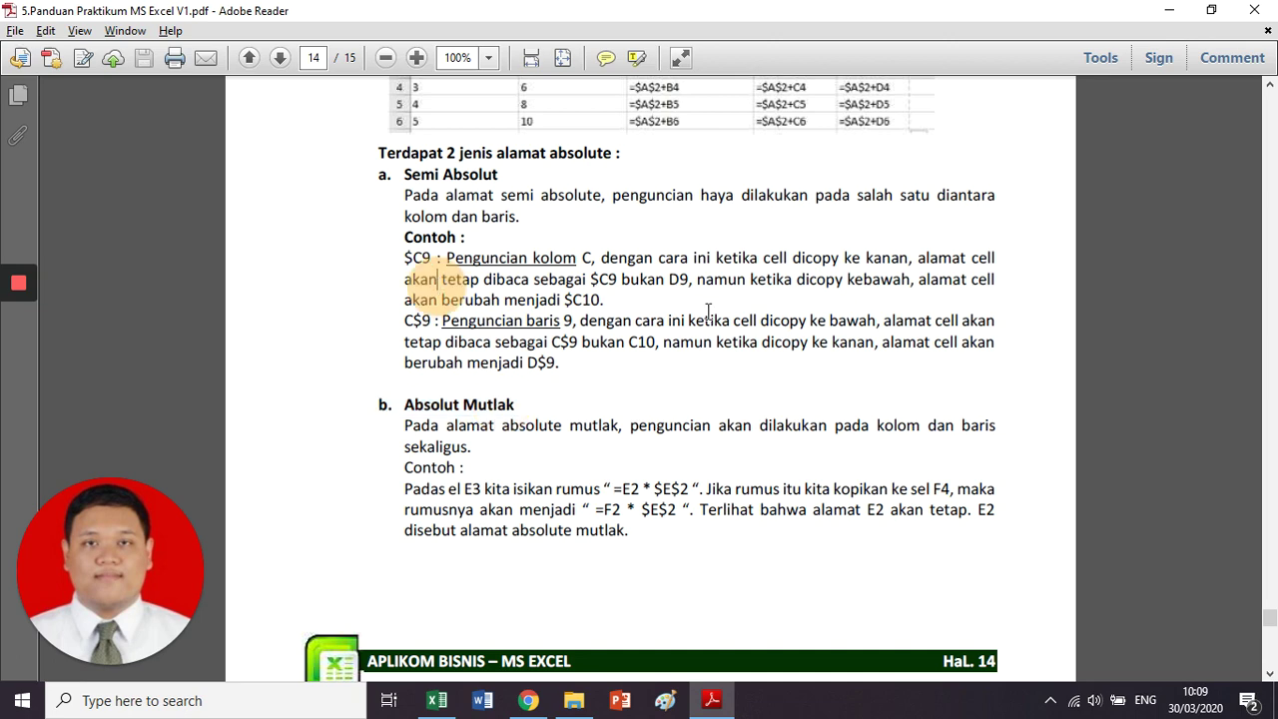
scroll(616, 306, down, 3)
scroll(616, 308, down, 2)
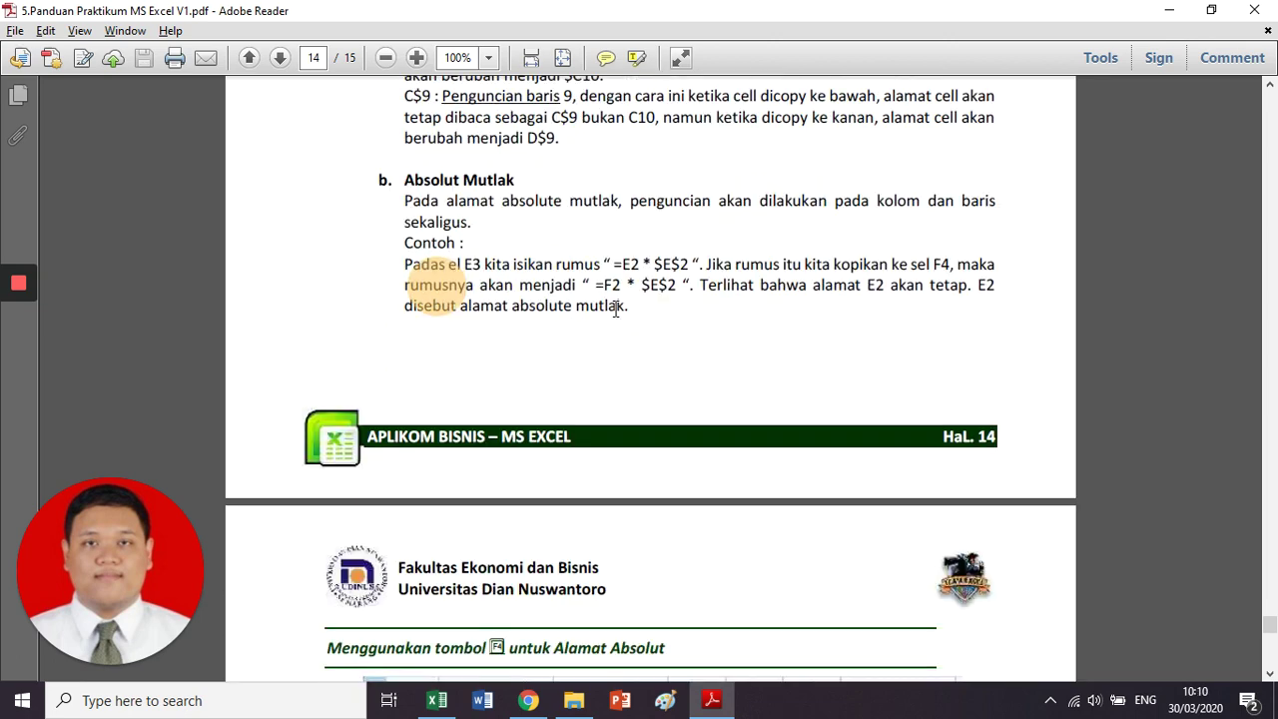
scroll(616, 308, up, 4)
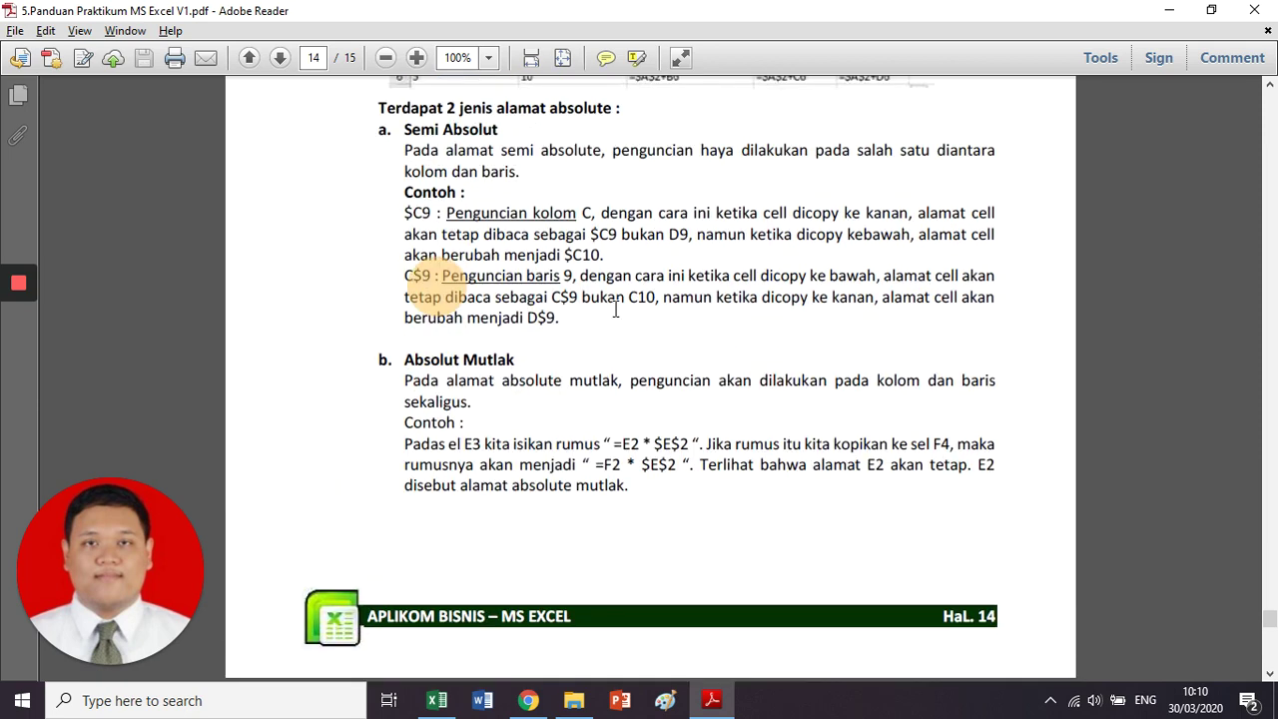
scroll(616, 310, up, 5)
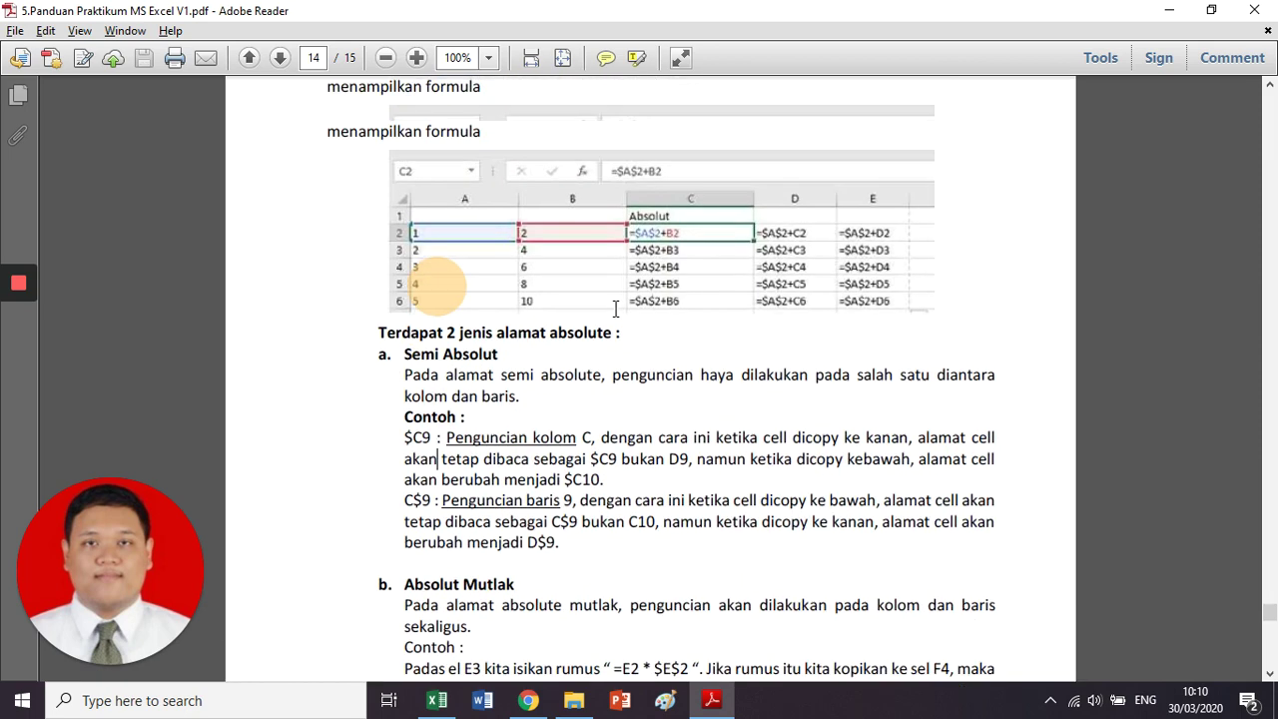
click(615, 256)
Scroll the guide down to page 15's Praktik 2 exercises
click(737, 287)
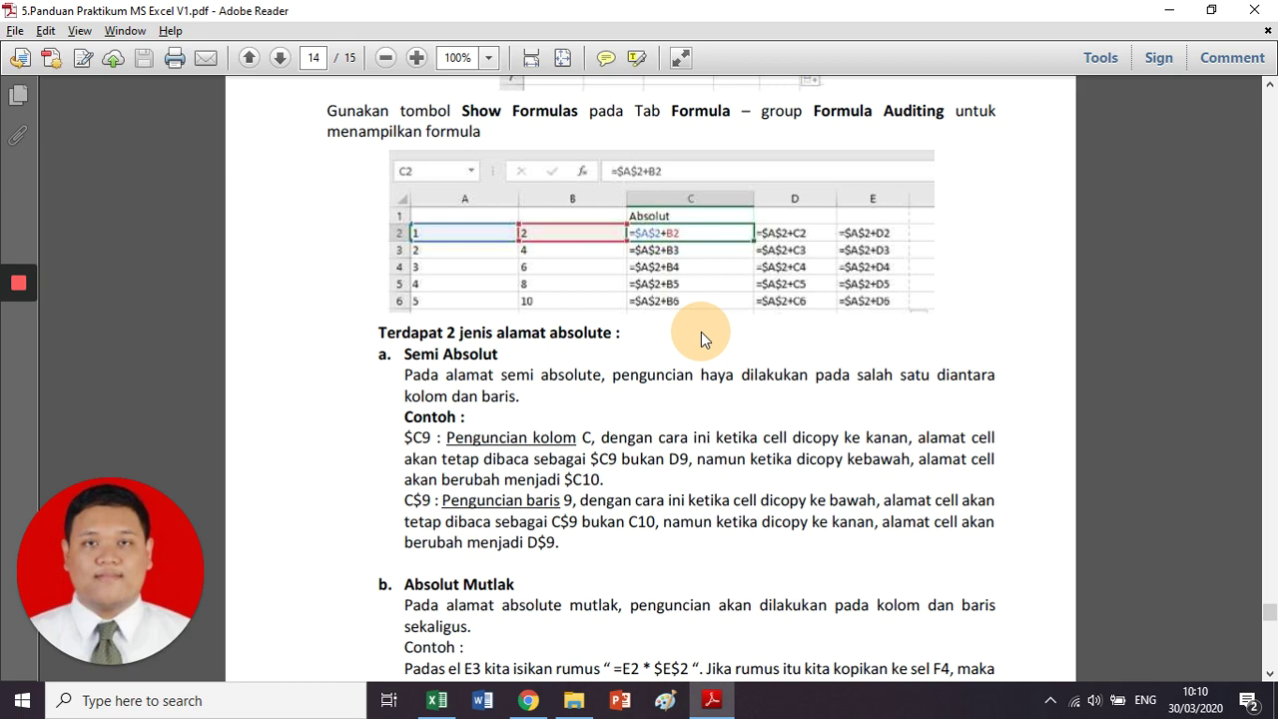
scroll(701, 331, down, 3)
scroll(700, 331, down, 10)
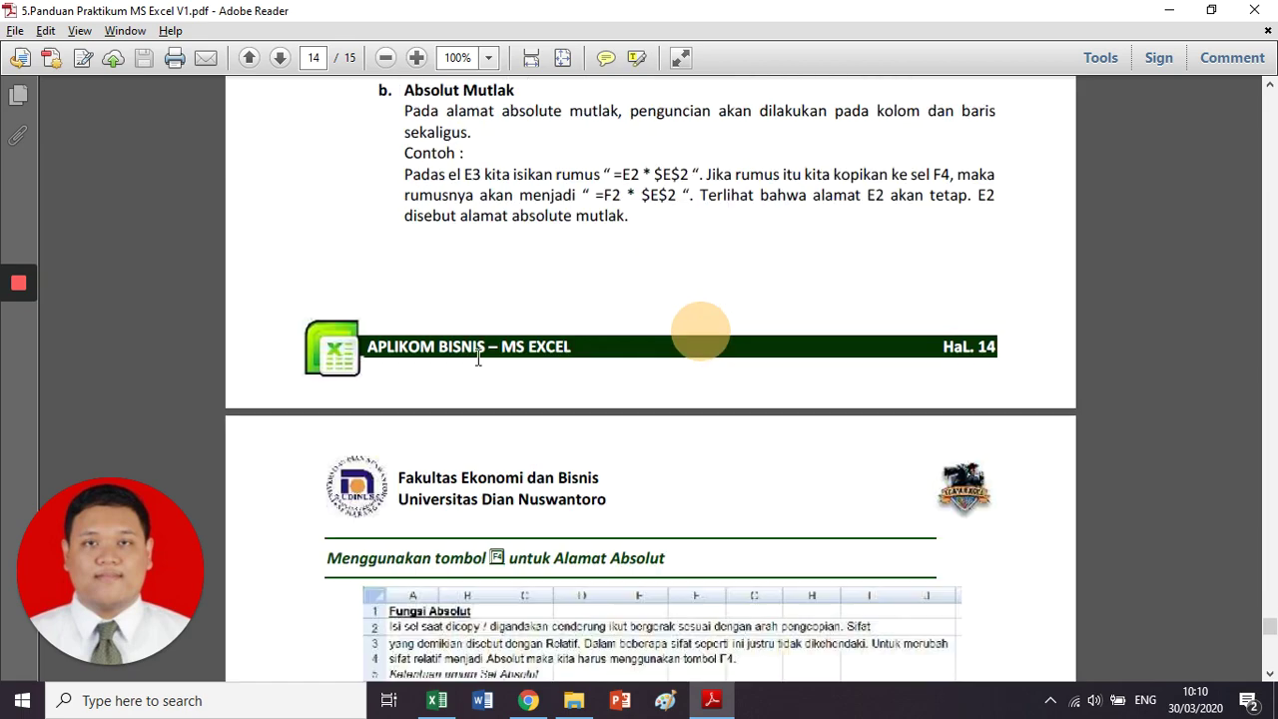
scroll(701, 331, down, 4)
scroll(700, 332, down, 4)
click(419, 347)
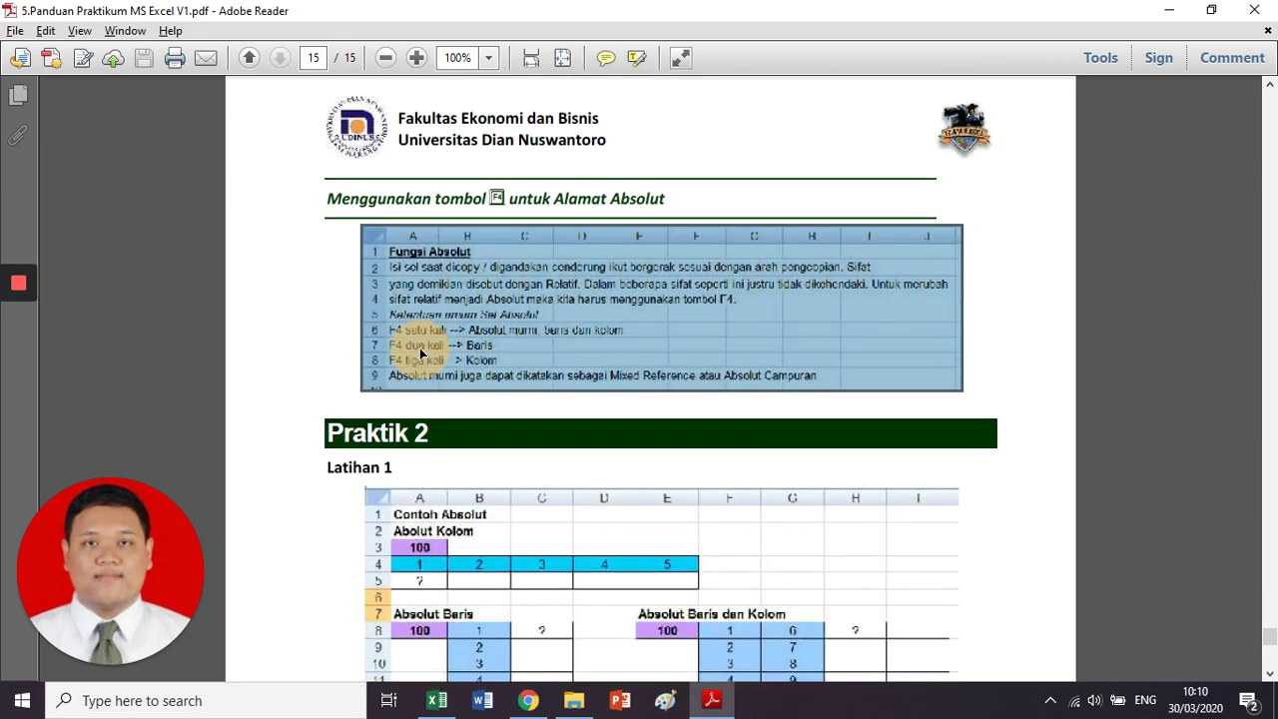
scroll(419, 348, down, 5)
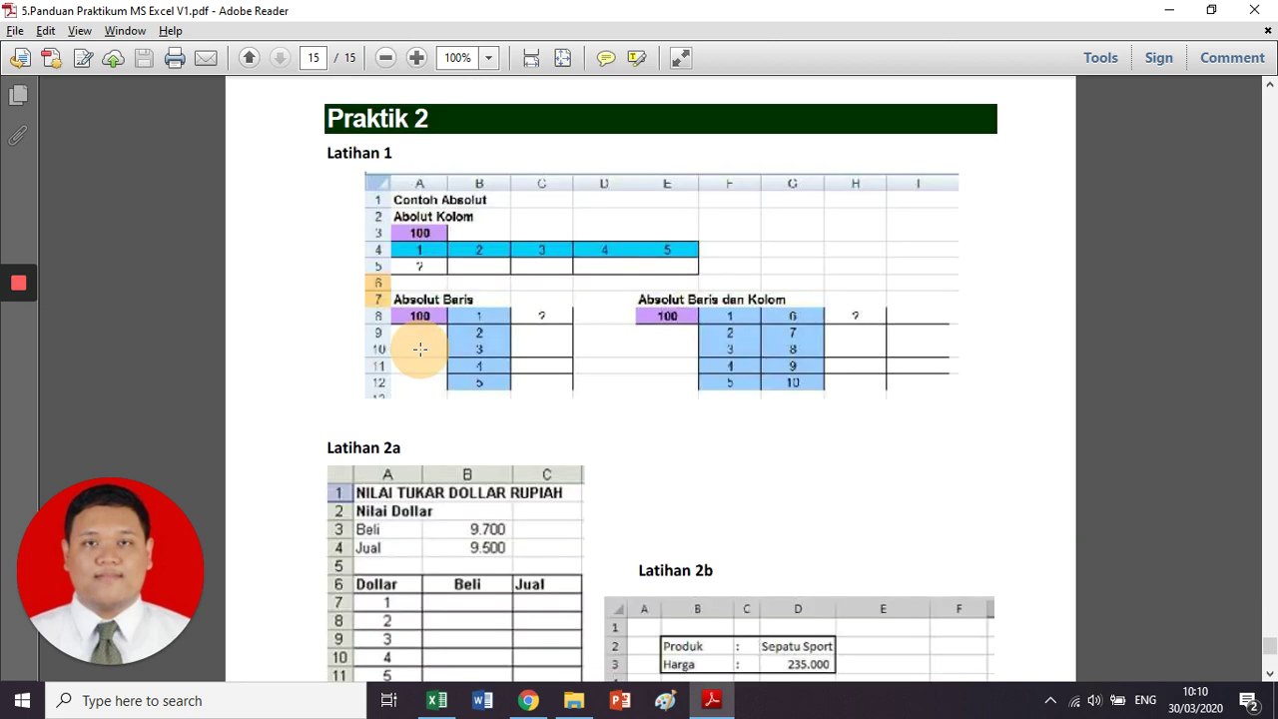
Review the Latihan 1, 2a and 2b exercise table pictures, then return to Excel
click(486, 313)
click(575, 315)
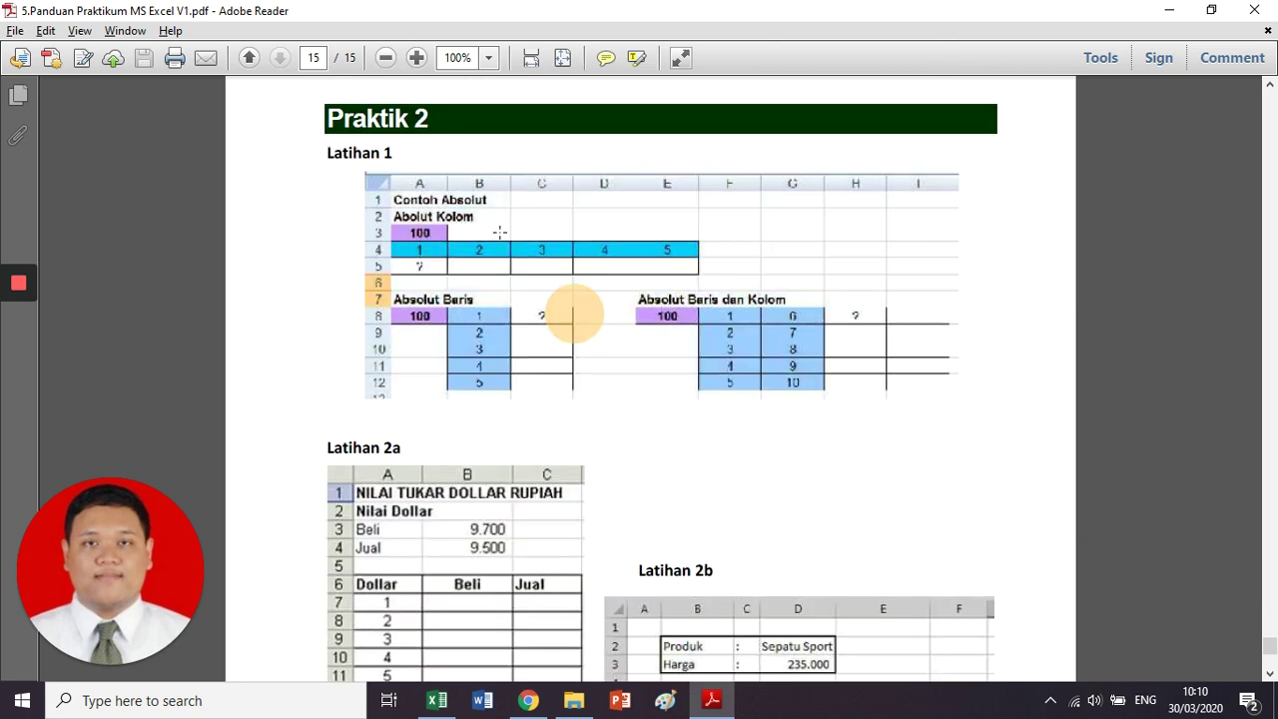
click(499, 231)
scroll(500, 234, down, 3)
click(483, 349)
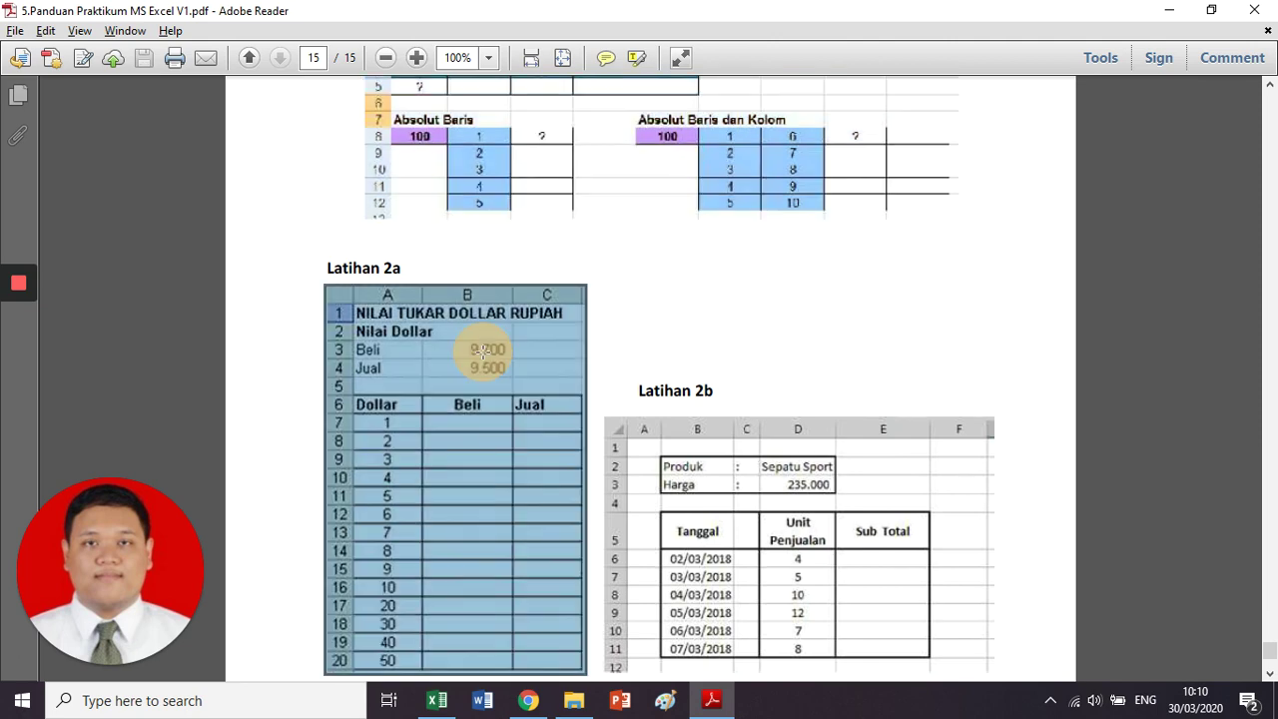
scroll(483, 350, down, 2)
click(784, 347)
scroll(785, 354, up, 2)
scroll(785, 358, up, 1)
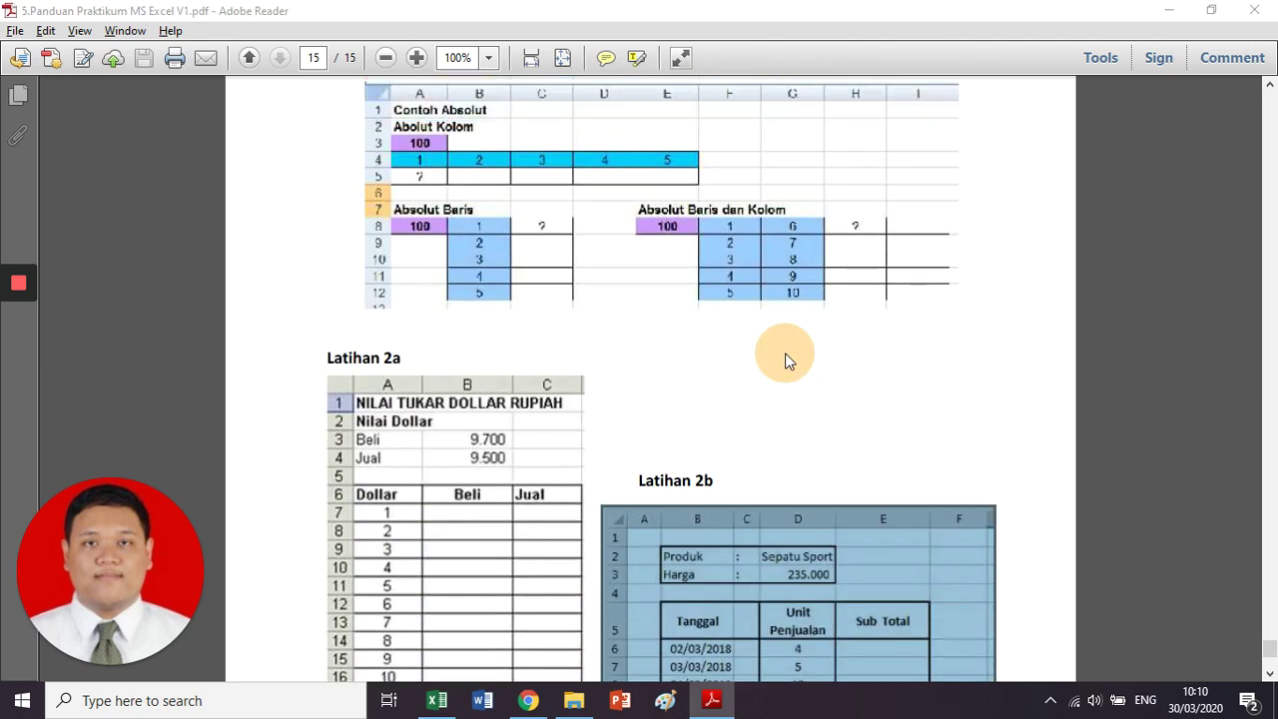
key(alt+Tab)
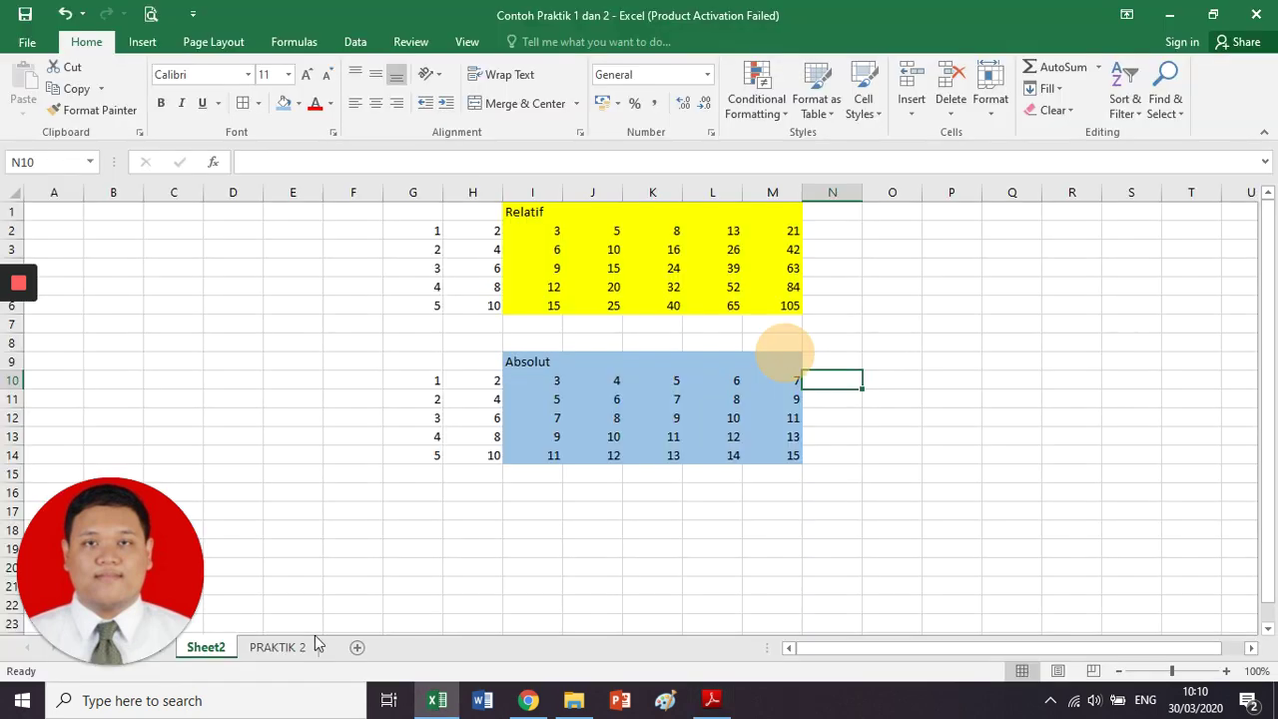
Show the PRAKTIK 2 sheet, flip through the other sheets, and come back to select I13
click(304, 648)
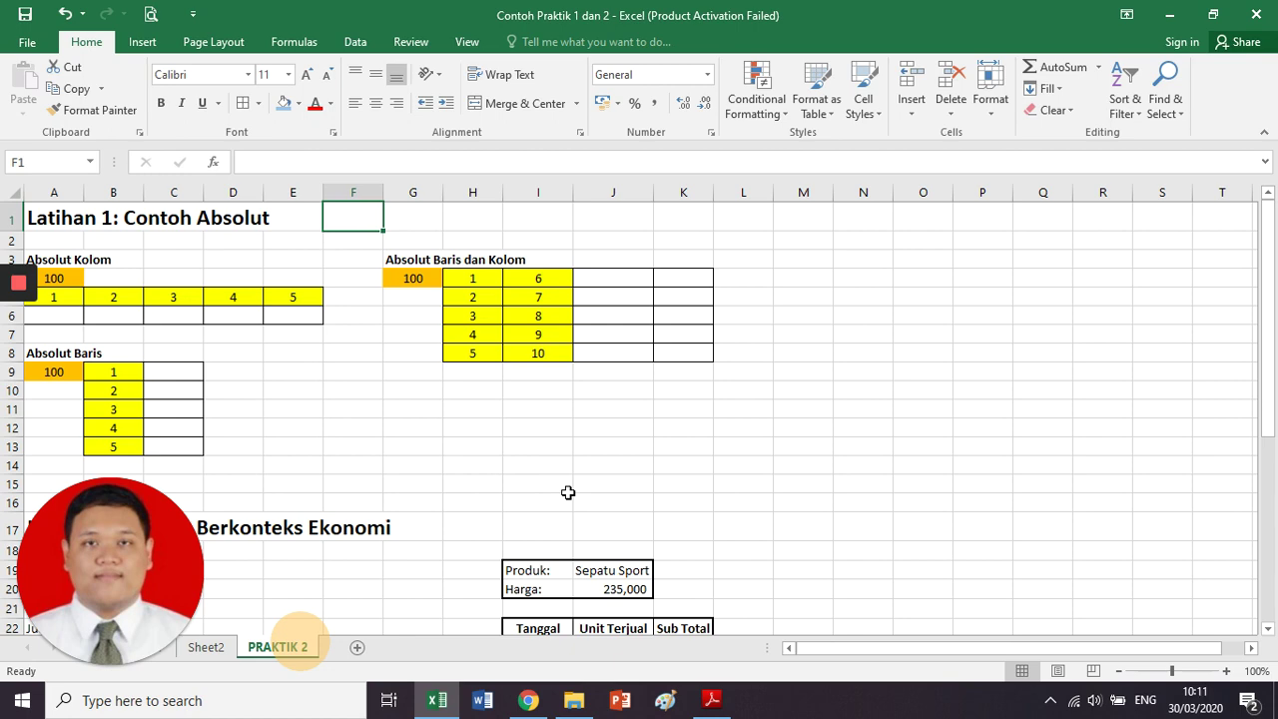
key(ctrl+Page_Up)
key(ctrl+Page_Up)
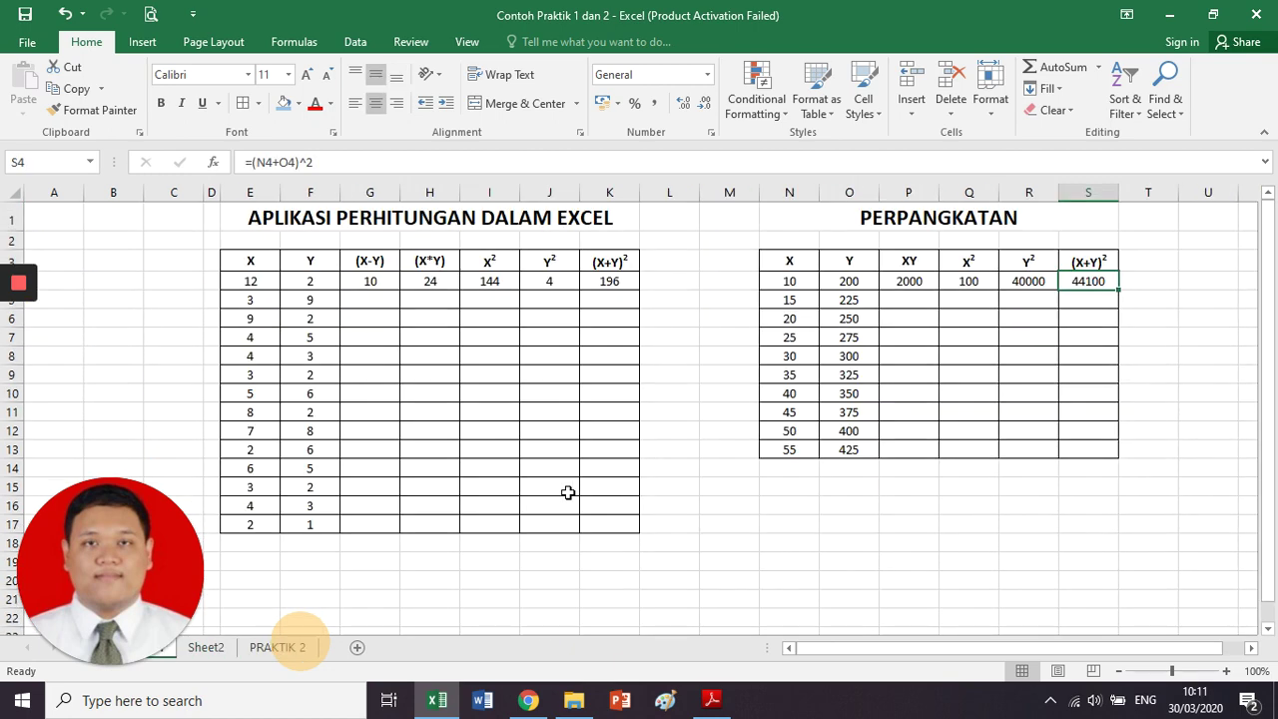
key(ctrl+Page_Down)
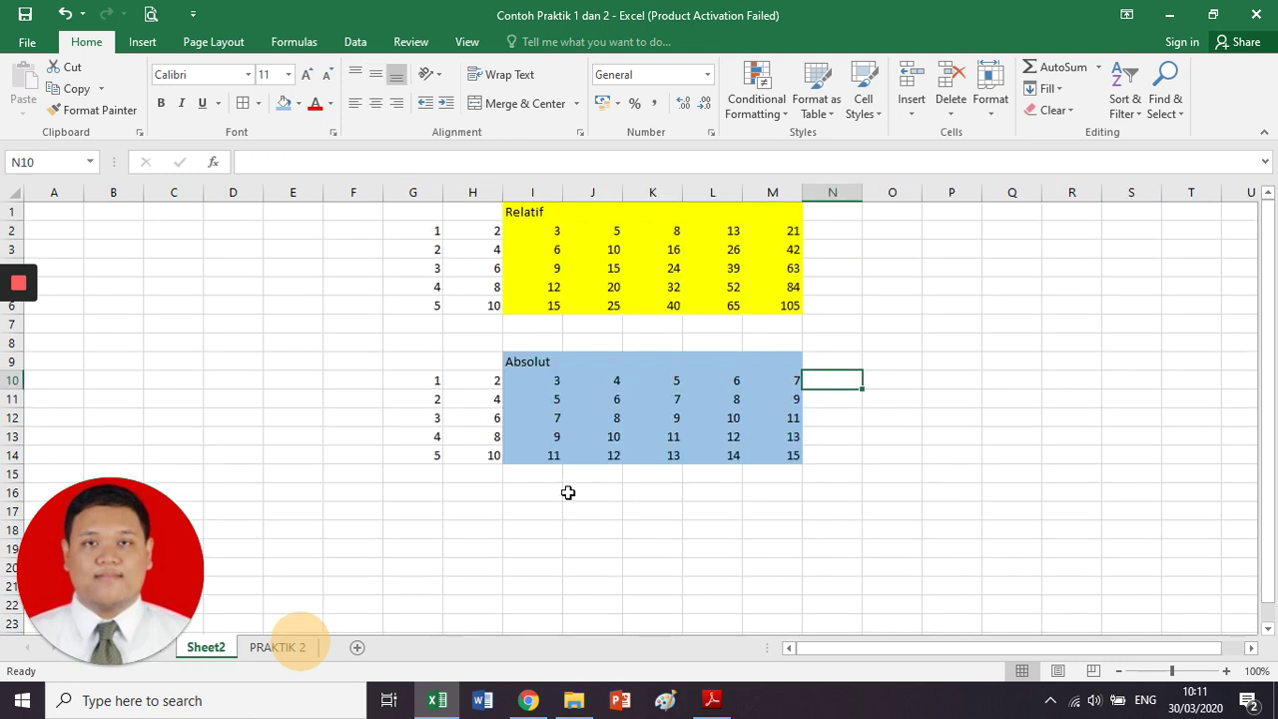
key(ctrl+Page_Down)
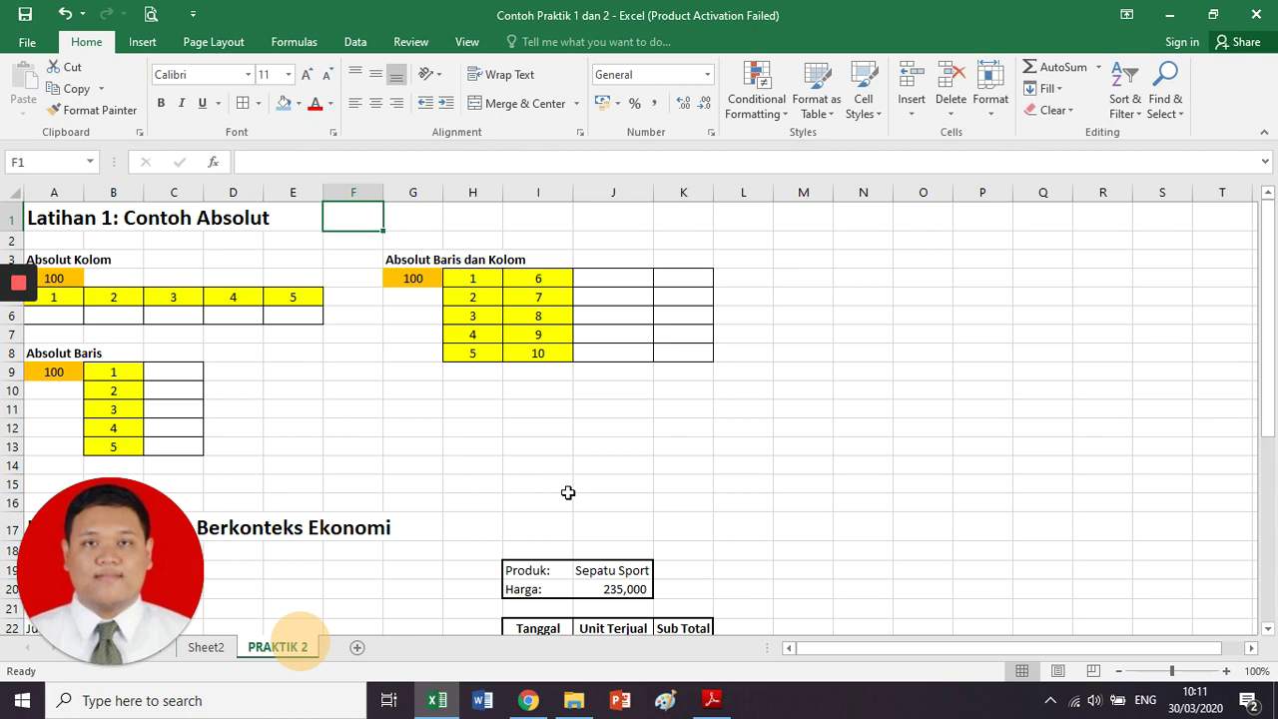
click(559, 445)
scroll(567, 333, down, 1)
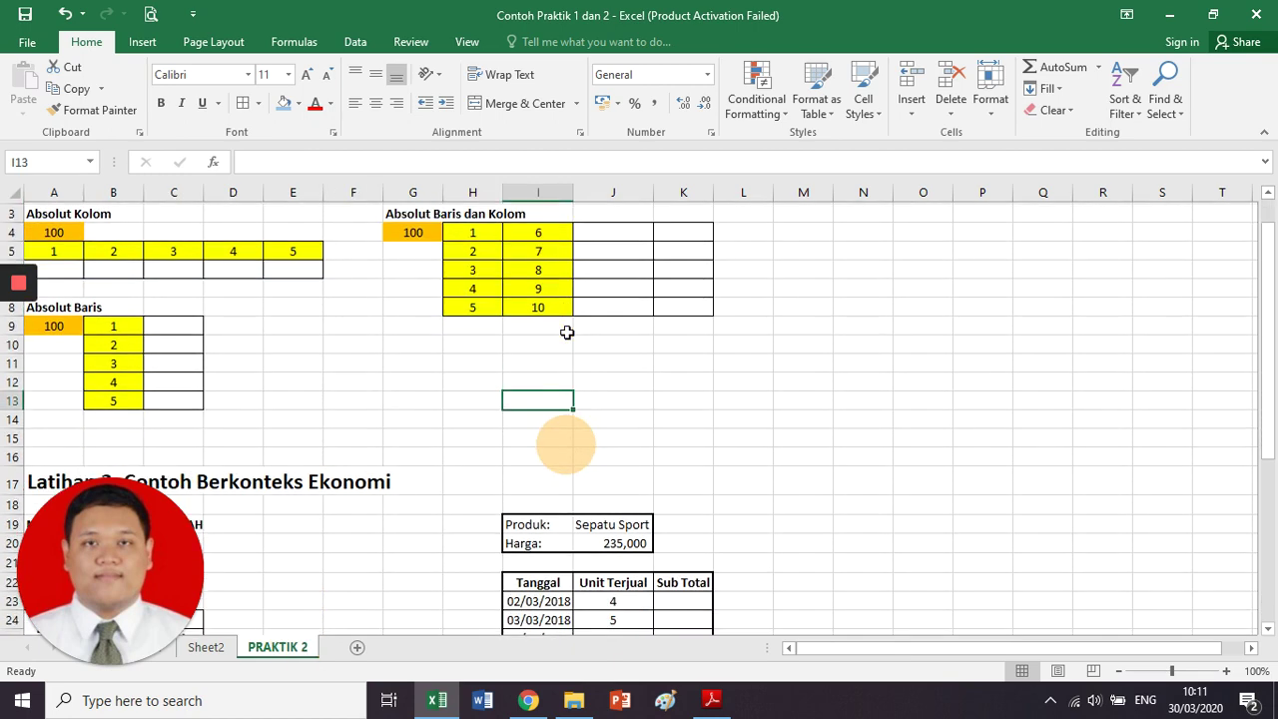
scroll(567, 332, down, 3)
key(alt+Tab)
click(456, 442)
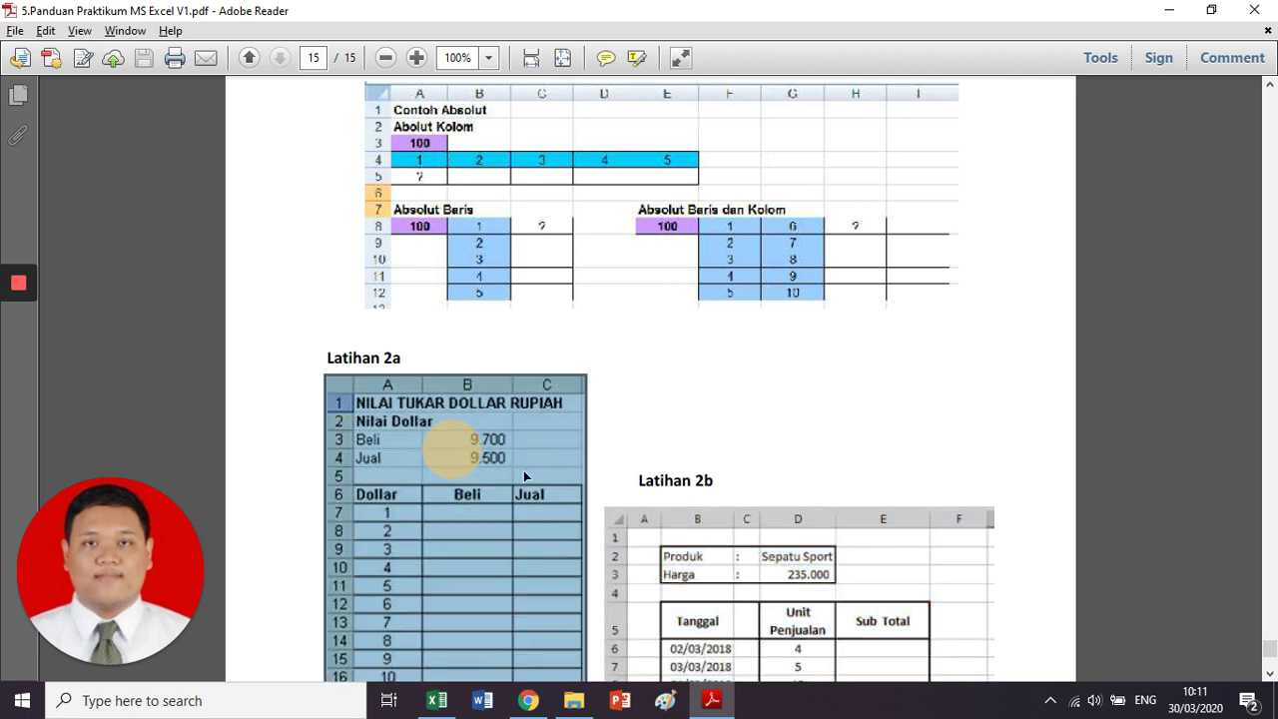
click(674, 539)
click(727, 440)
key(alt+Tab)
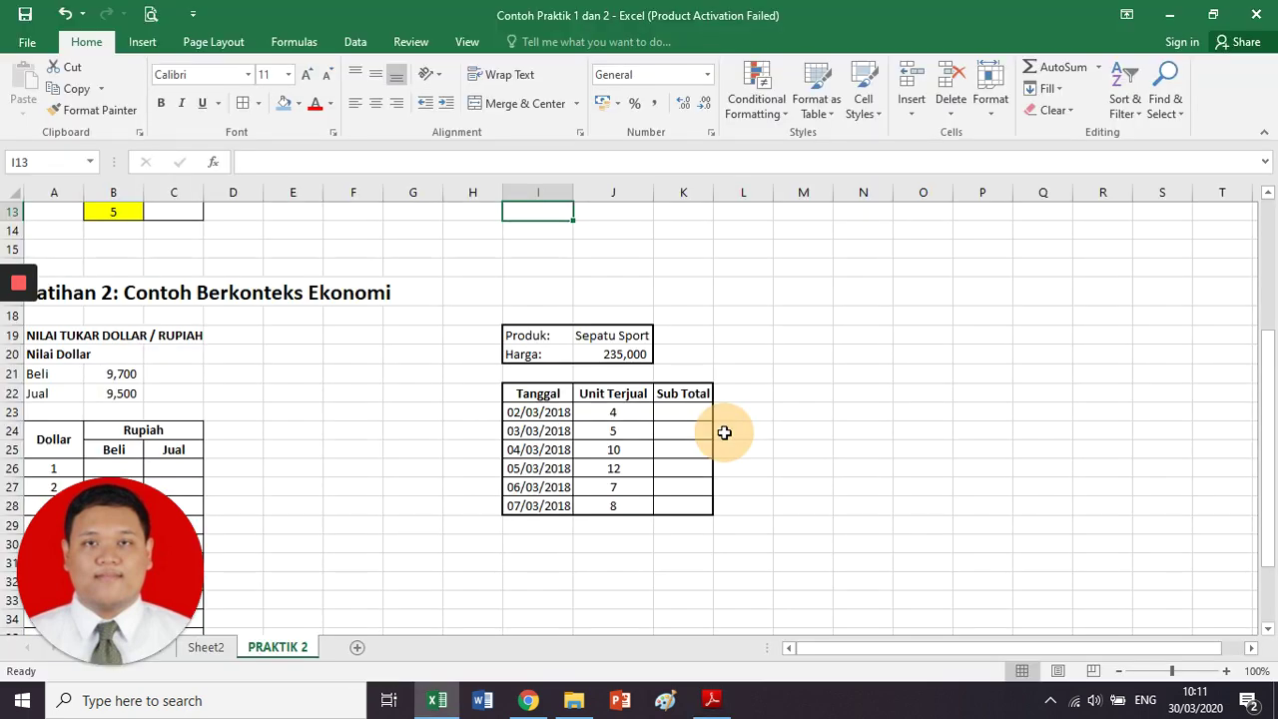
scroll(351, 462, down, 2)
scroll(379, 450, down, 1)
click(410, 435)
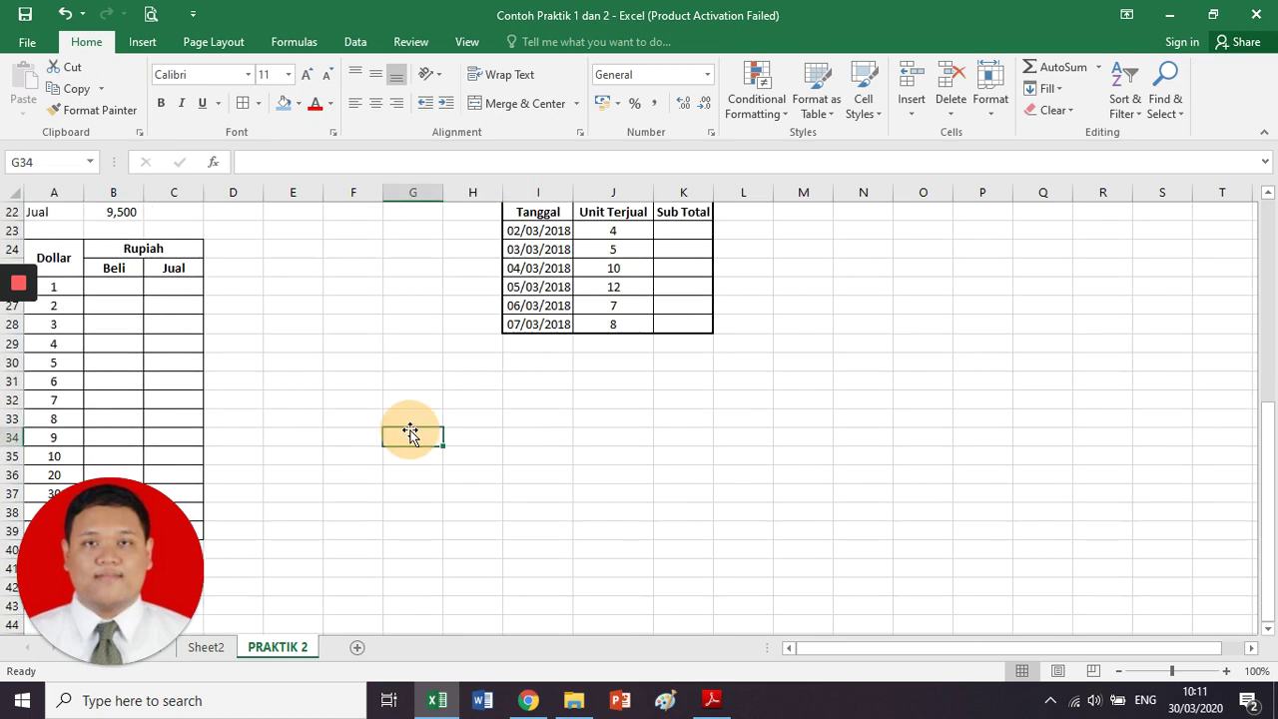
scroll(410, 435, up, 5)
scroll(411, 435, up, 2)
click(256, 264)
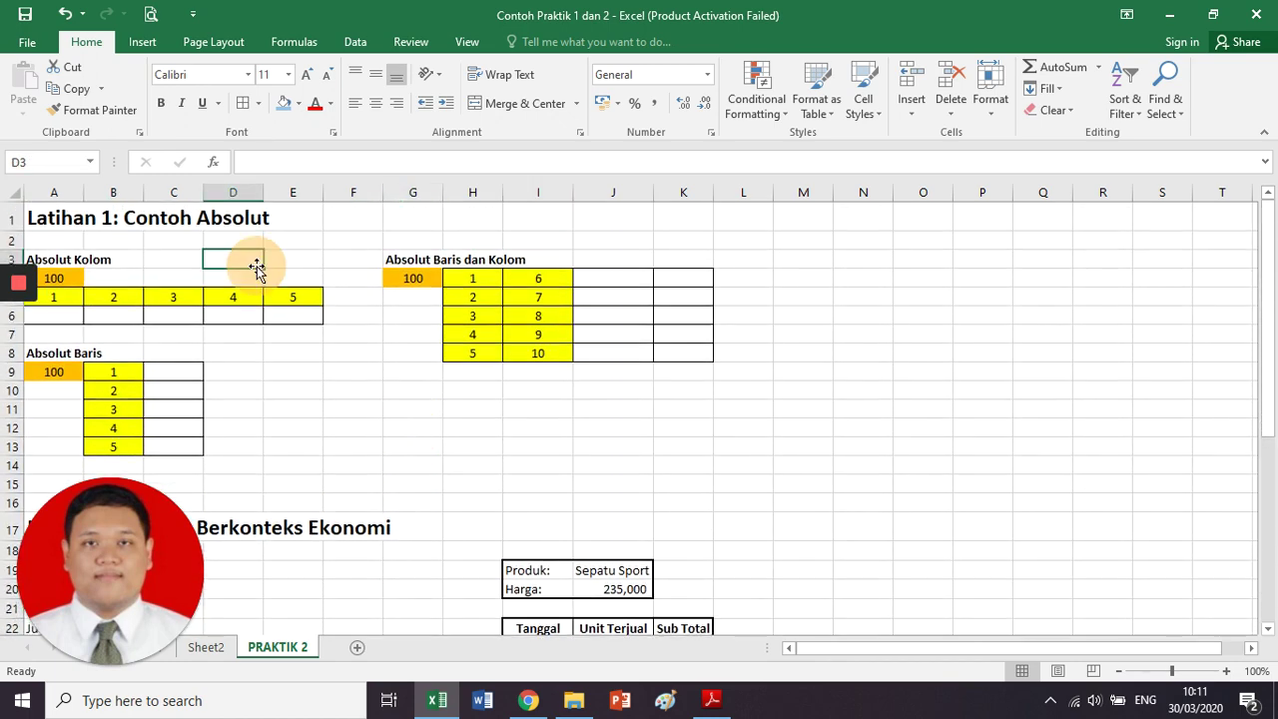
click(410, 405)
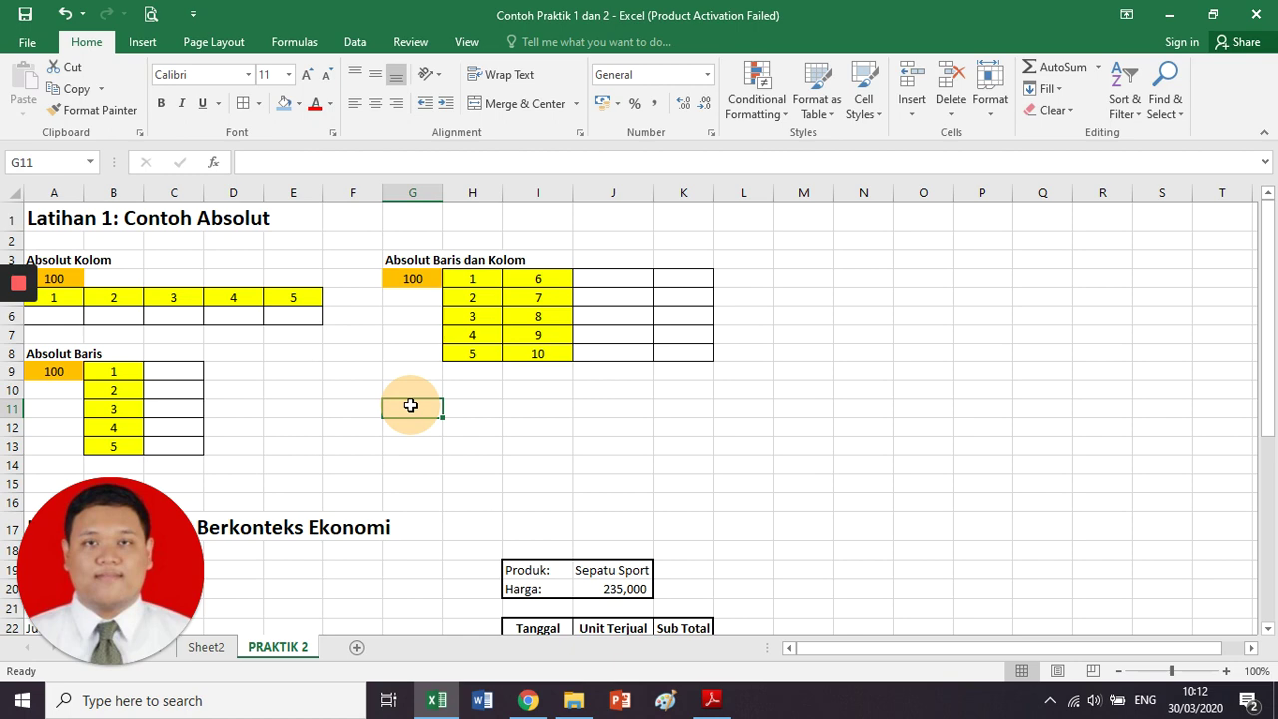
scroll(411, 405, down, 1)
scroll(410, 406, down, 4)
scroll(411, 405, down, 1)
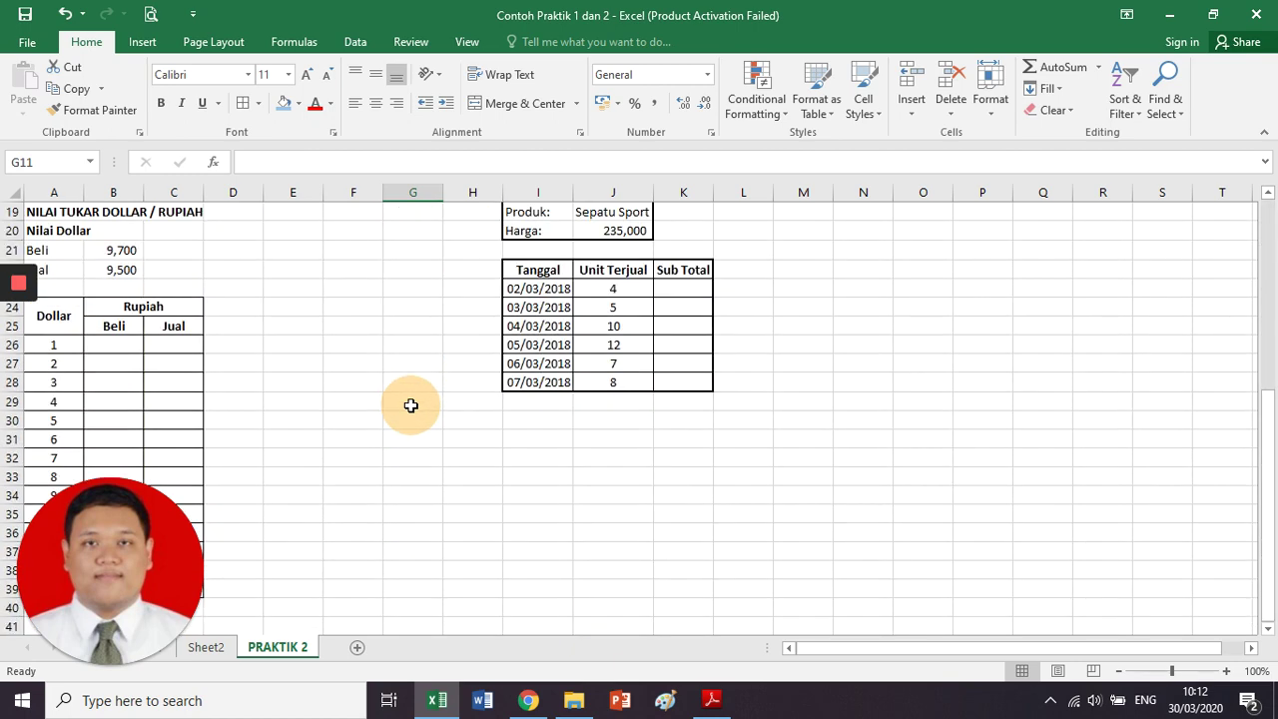
scroll(410, 405, up, 1)
click(385, 299)
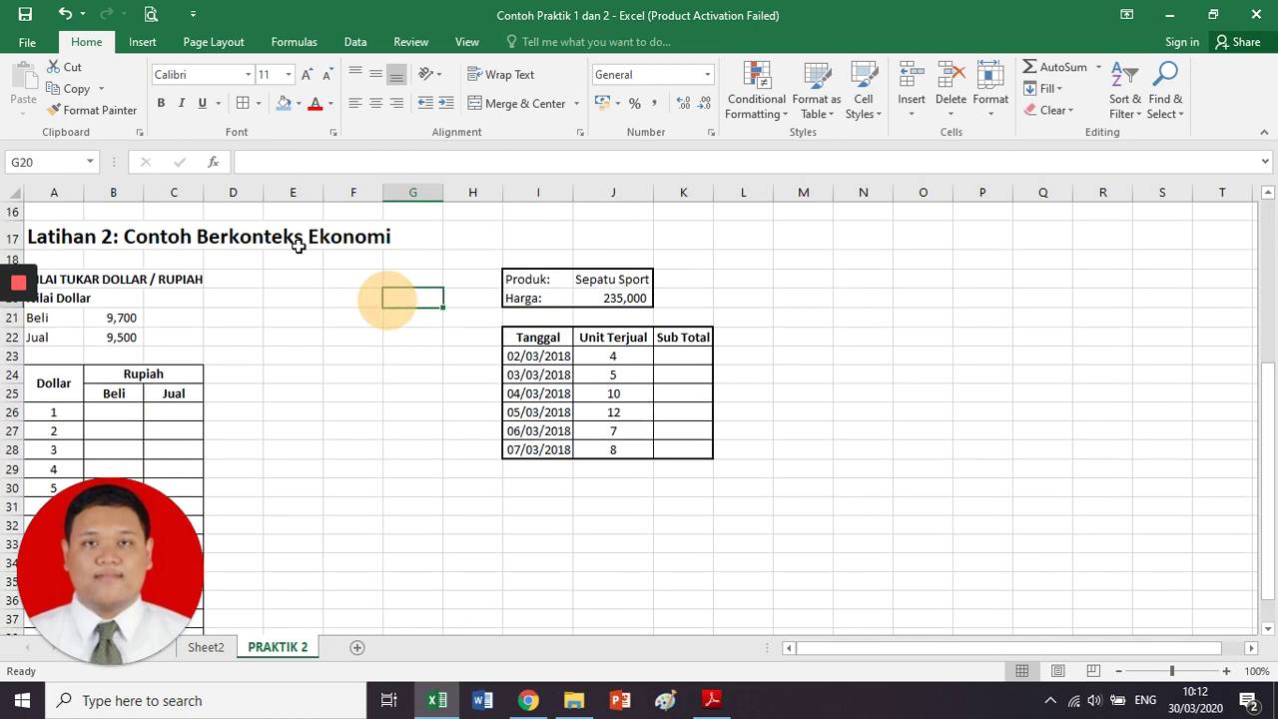
scroll(304, 275, down, 1)
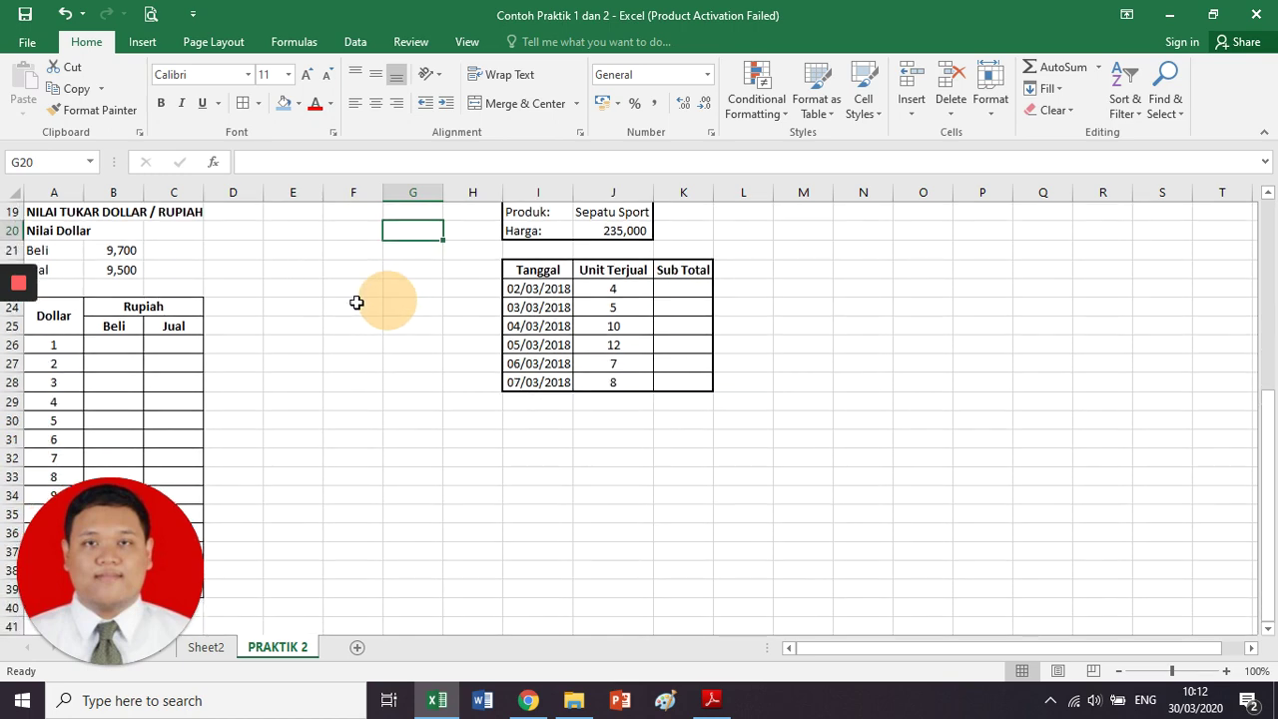
scroll(350, 316, down, 1)
scroll(339, 313, down, 1)
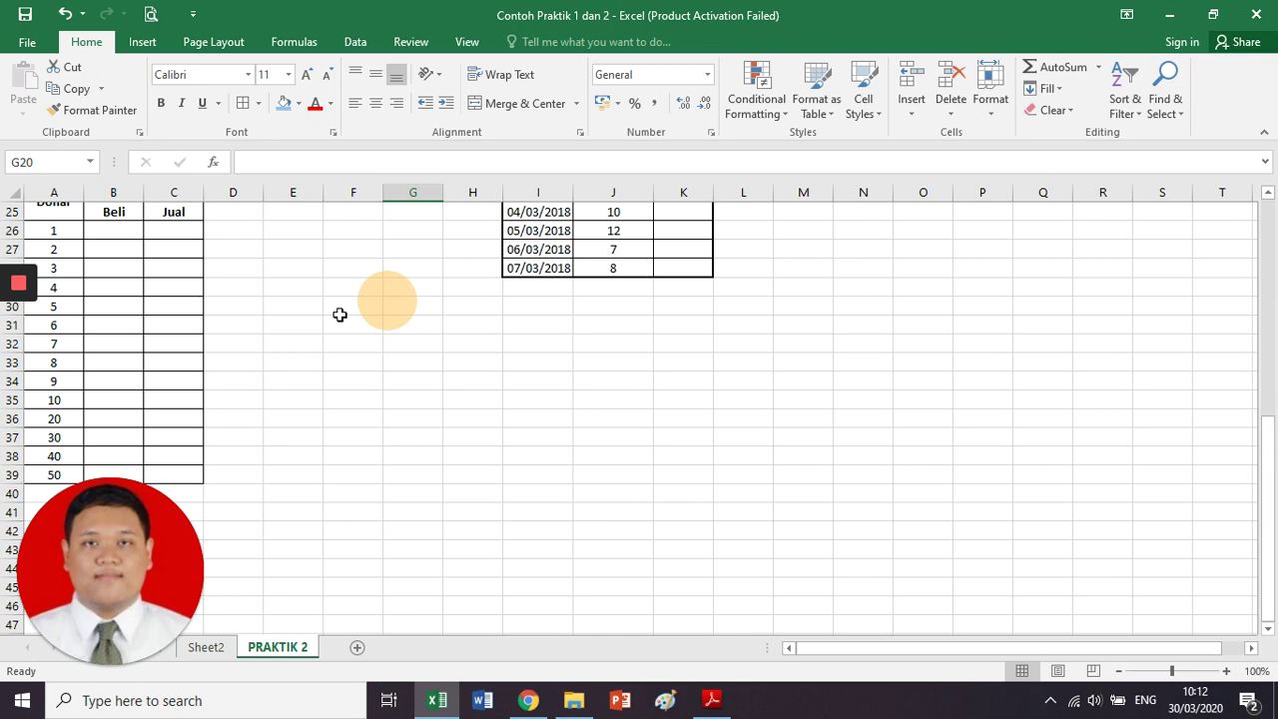
scroll(339, 316, up, 2)
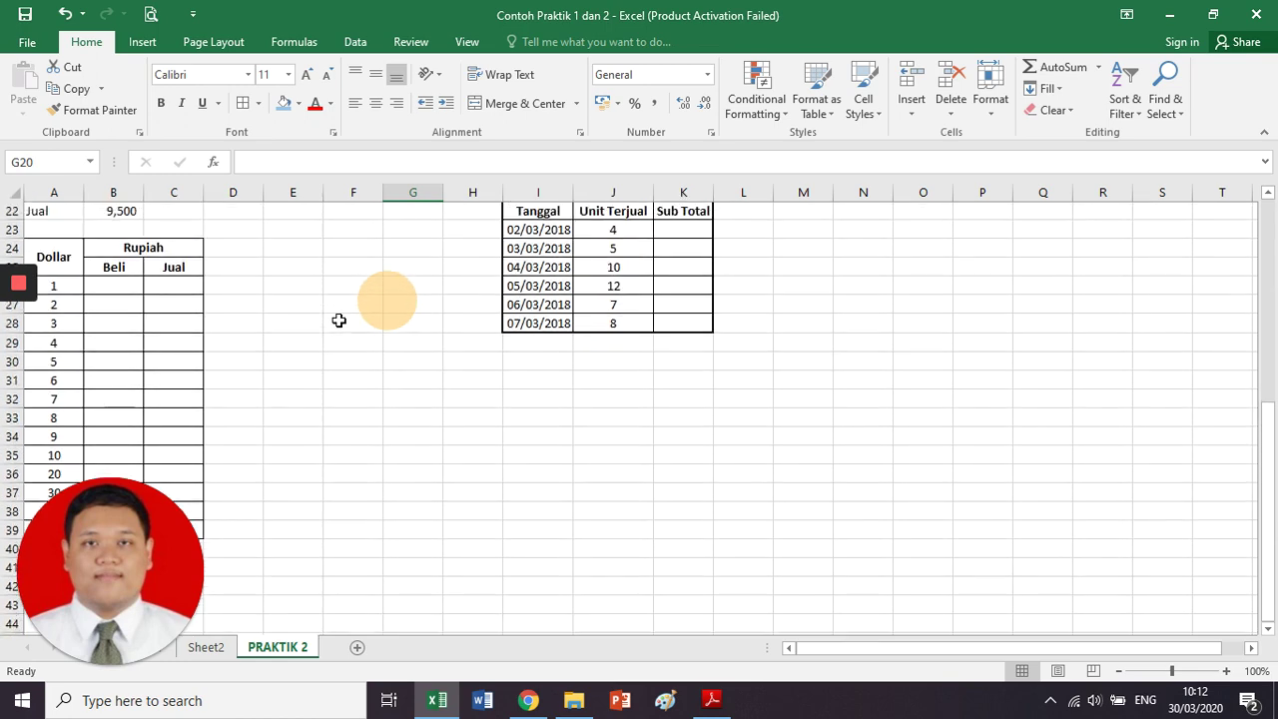
scroll(340, 319, down, 1)
scroll(339, 320, up, 1)
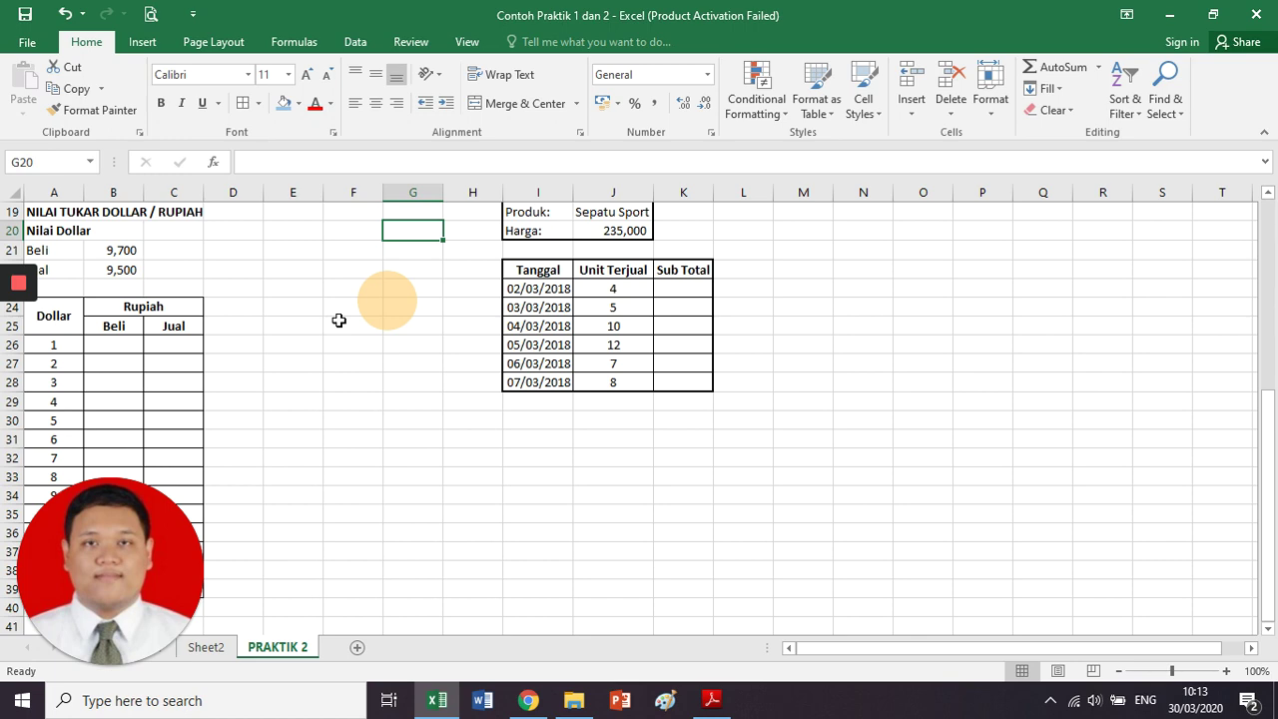
scroll(338, 321, up, 2)
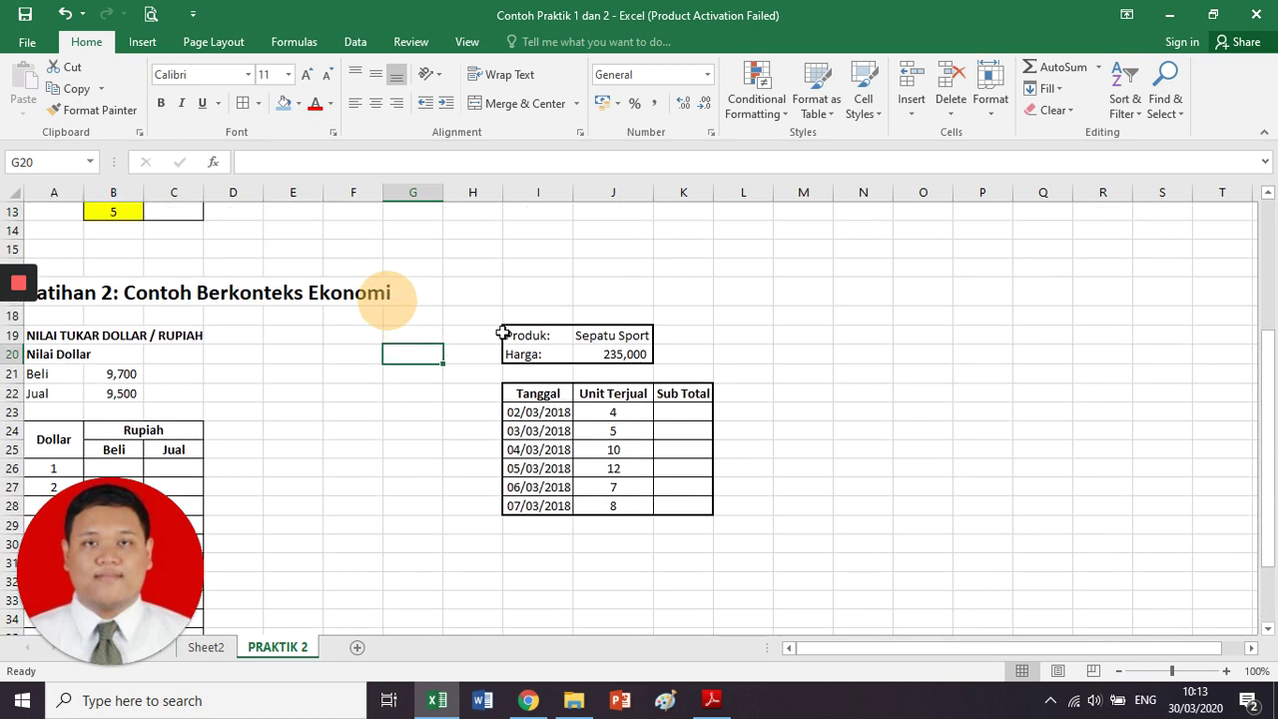
click(499, 334)
drag(503, 334, 732, 358)
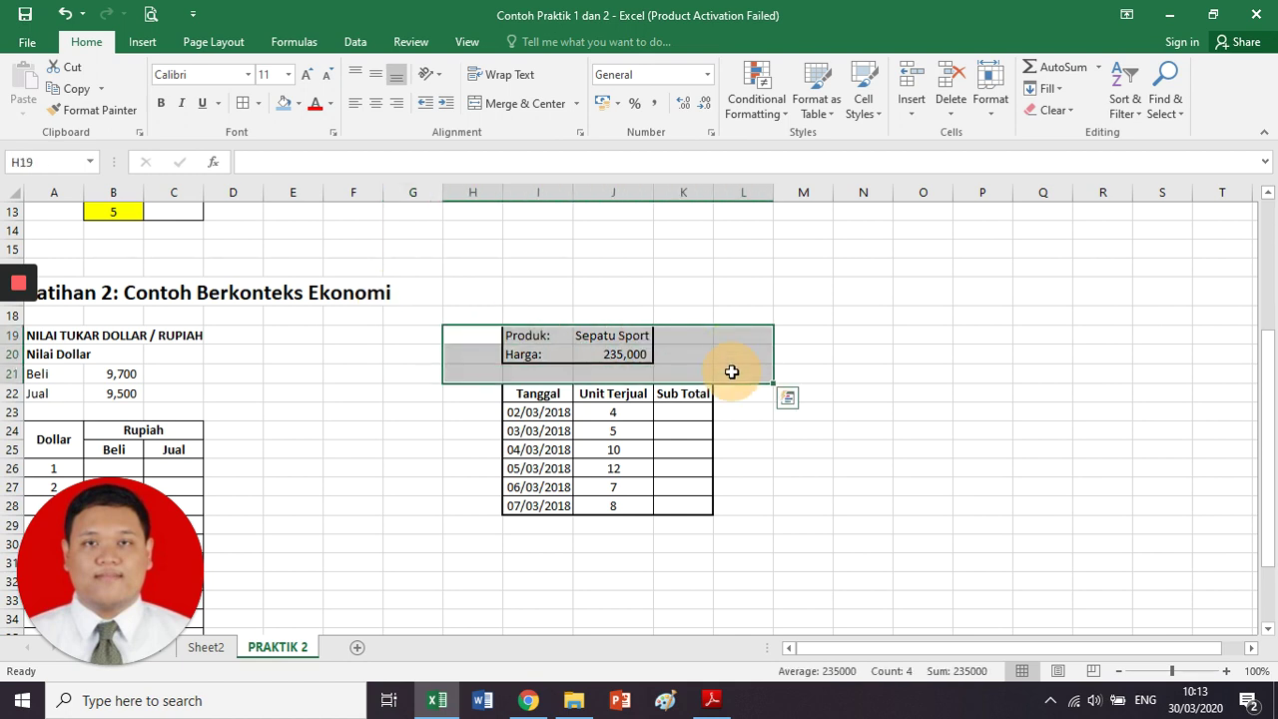
click(456, 421)
drag(457, 421, 448, 536)
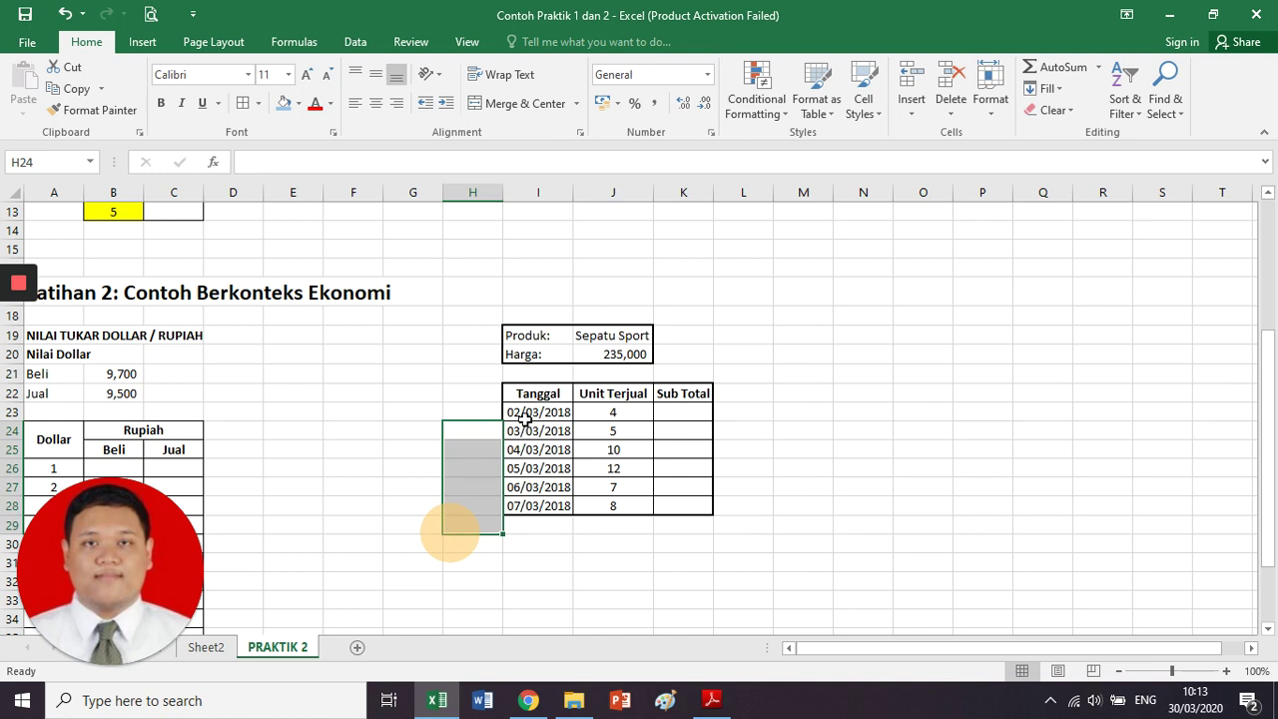
mouse_move(478, 389)
mouse_down()
mouse_move(472, 430)
mouse_move(613, 556)
mouse_up()
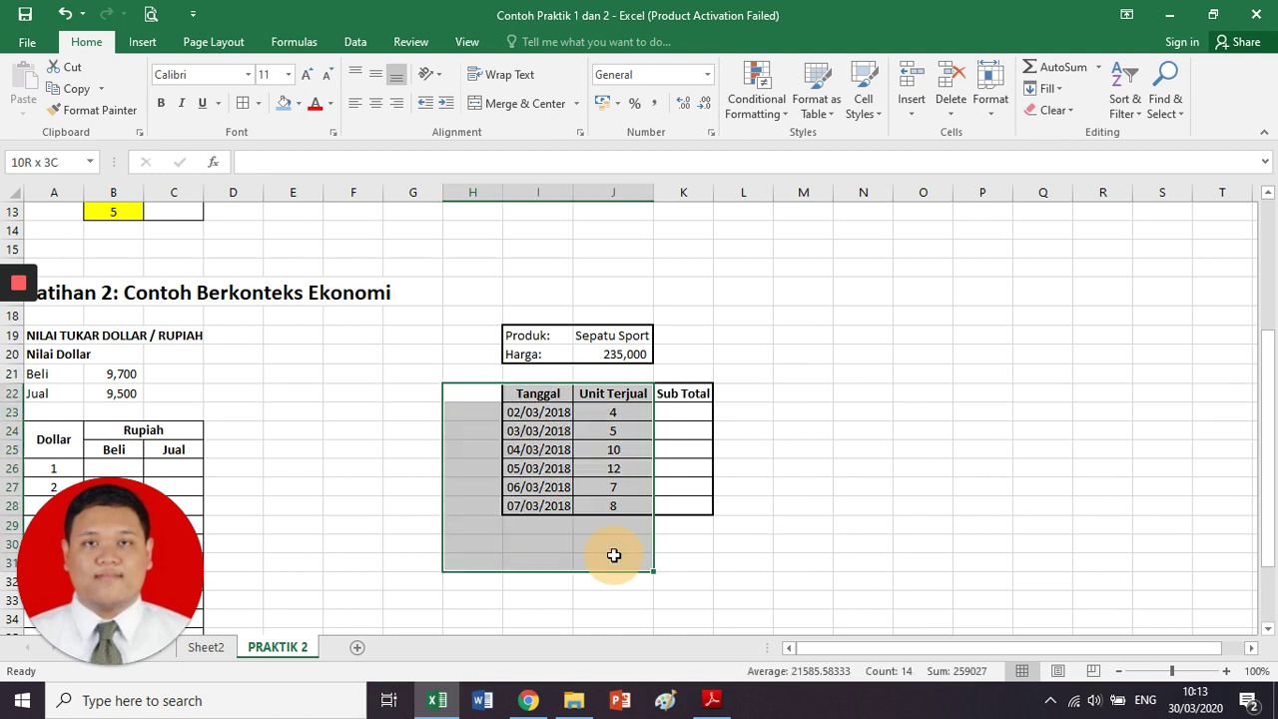
click(732, 436)
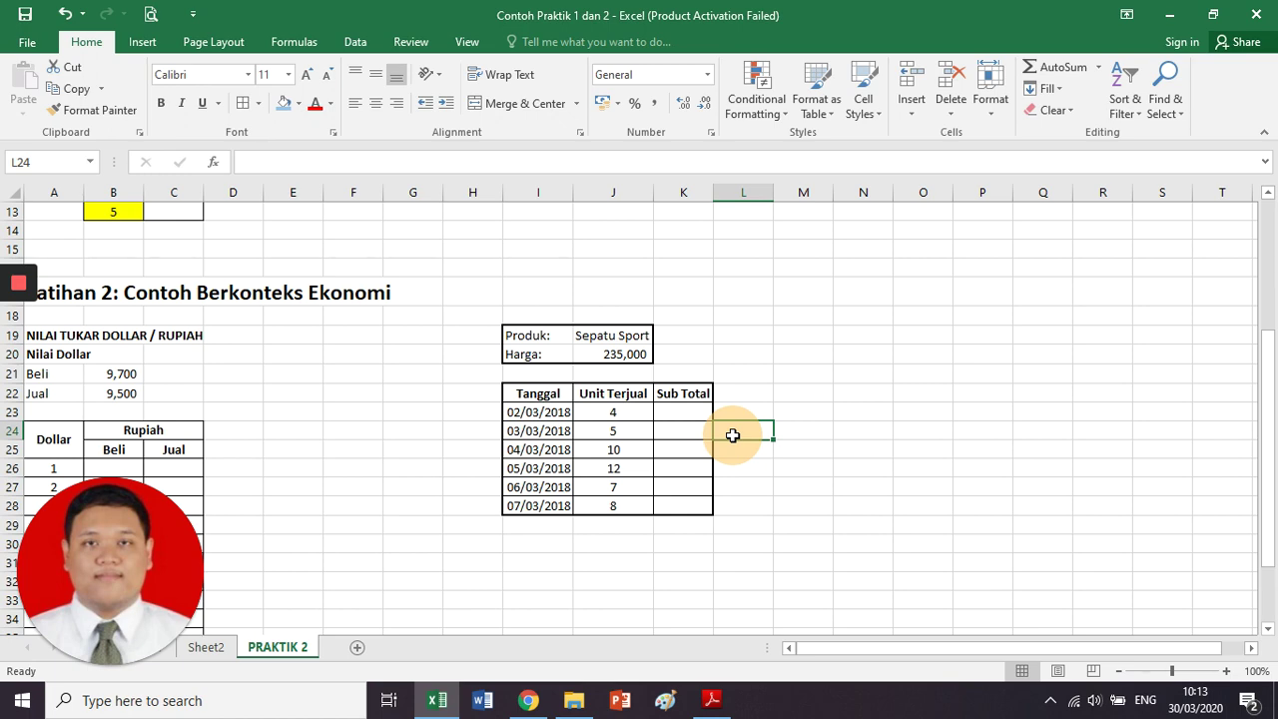
key(alt+Tab)
scroll(732, 435, down, 5)
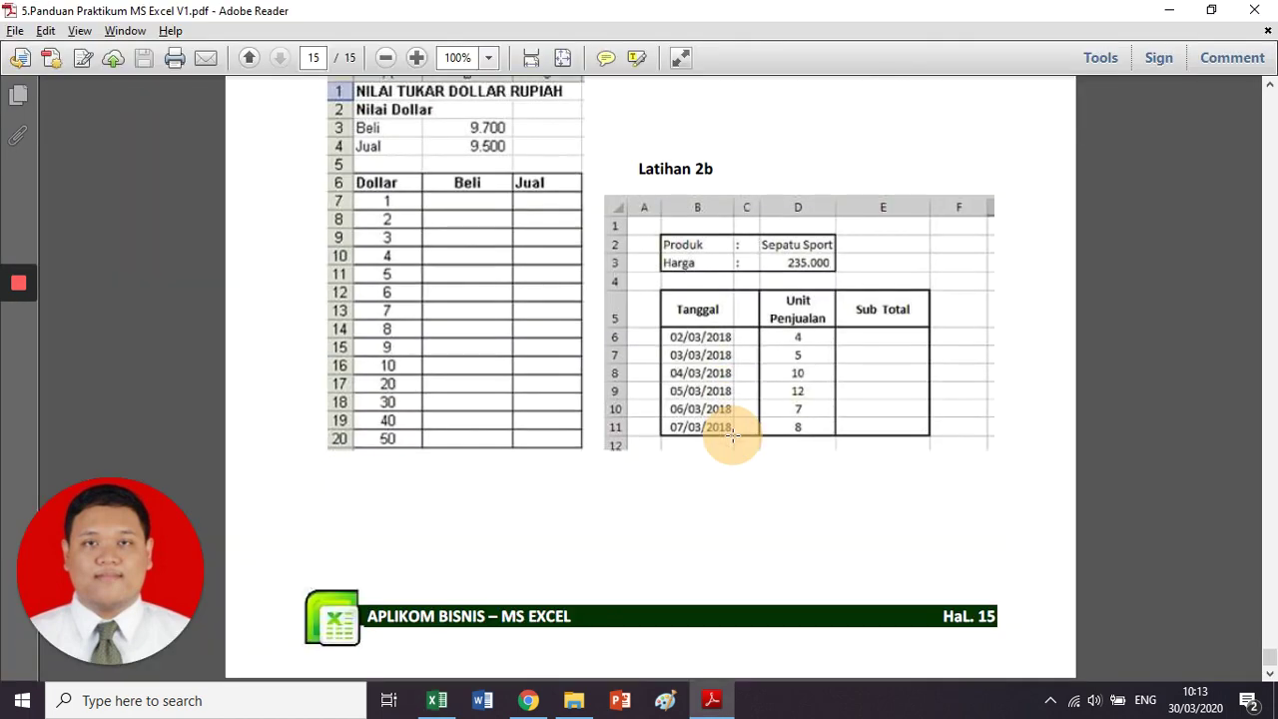
scroll(732, 436, up, 1)
scroll(733, 436, up, 3)
scroll(732, 438, down, 1)
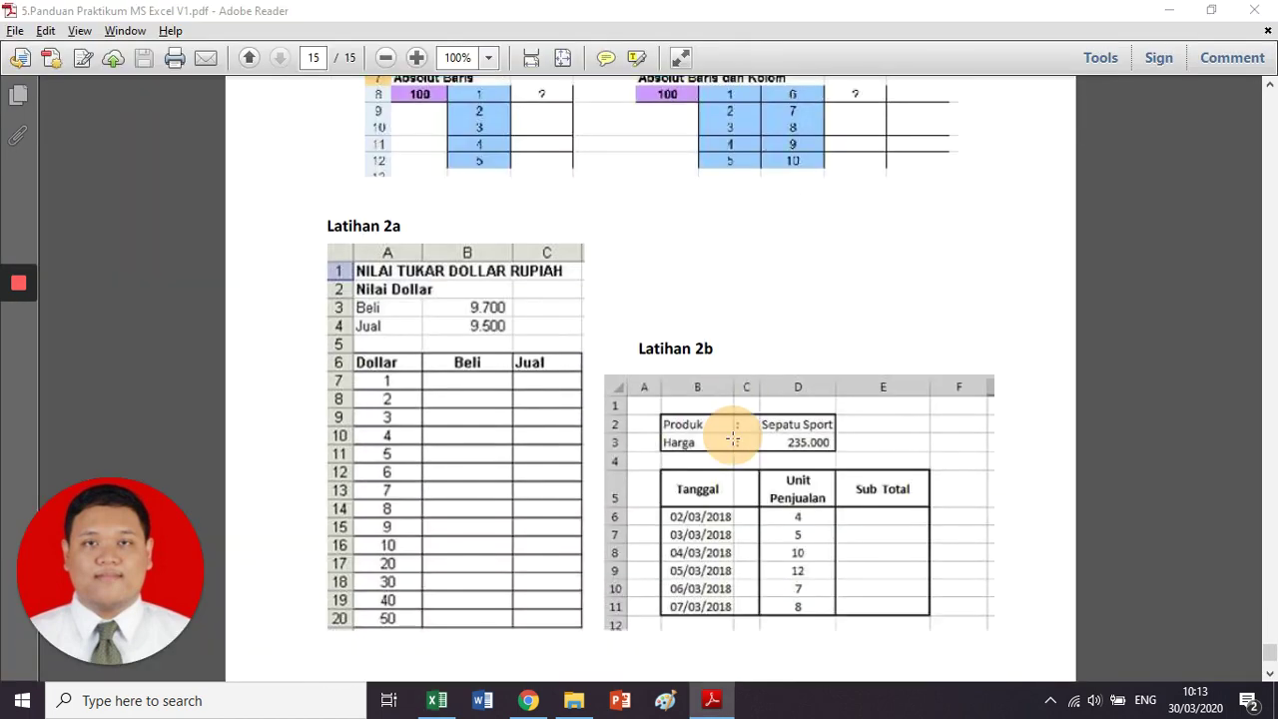
key(alt+Tab)
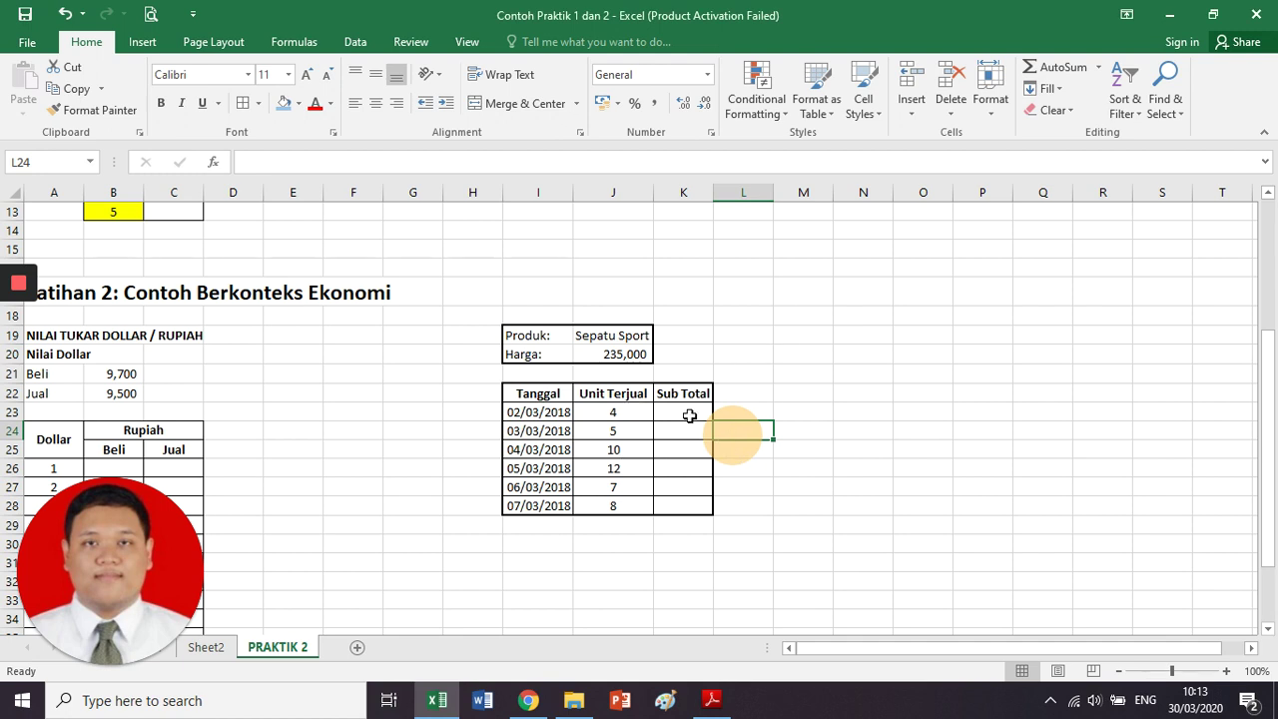